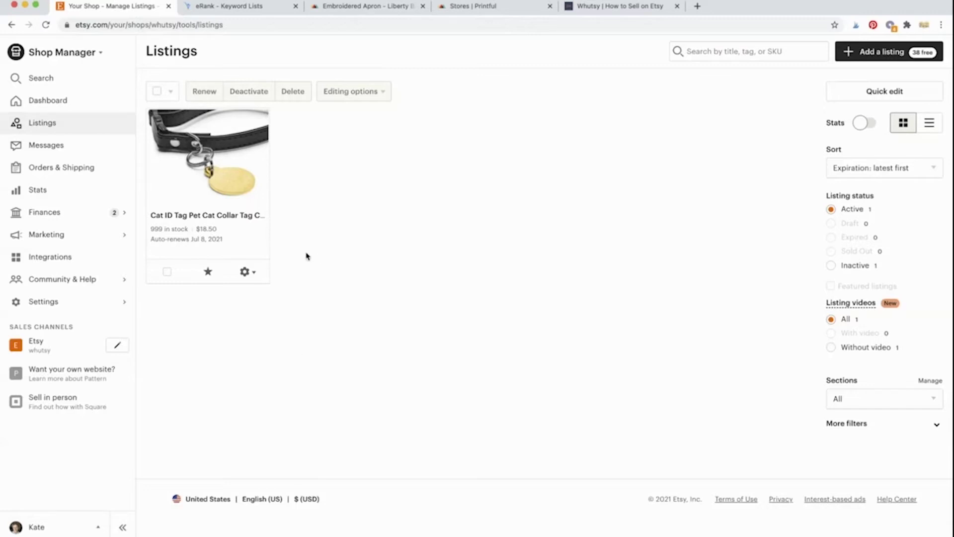
Step: Check the cat collar tag listing and Printful stores, then bring up eRank's Aprons keyword list
click(253, 275)
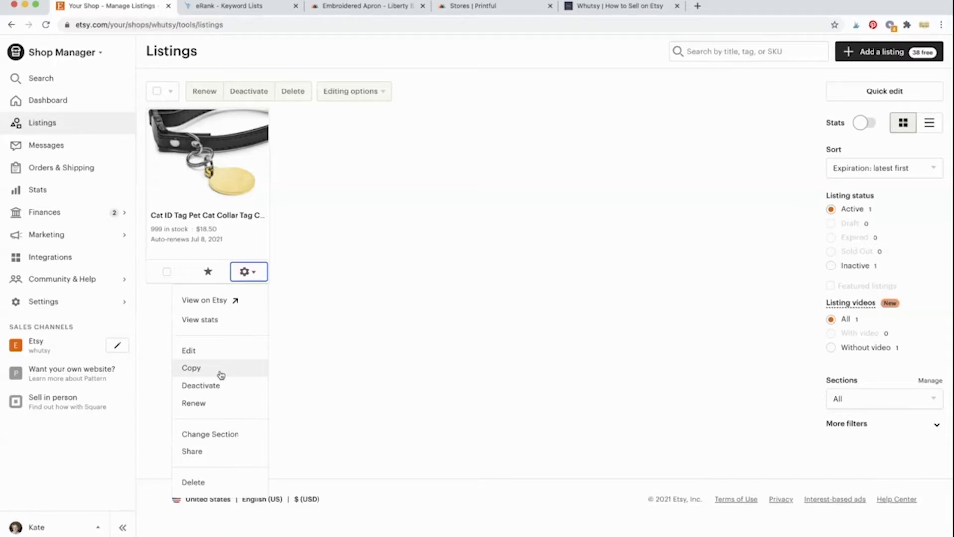
click(363, 367)
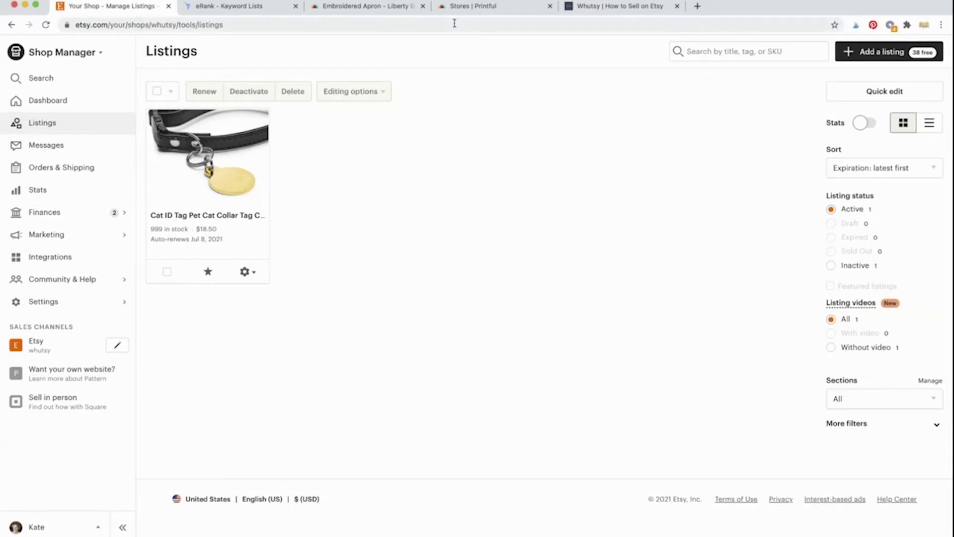
click(468, 7)
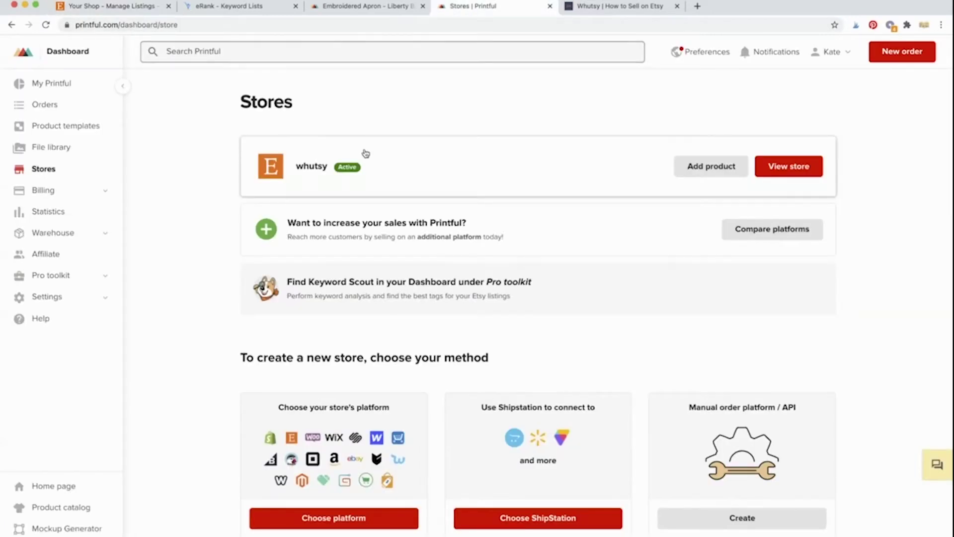
mouse_move(359, 166)
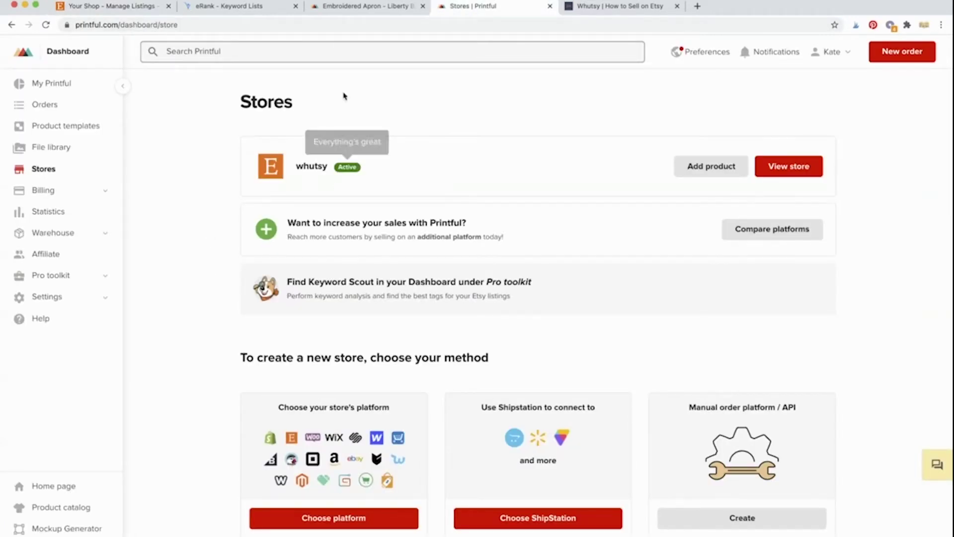
click(124, 7)
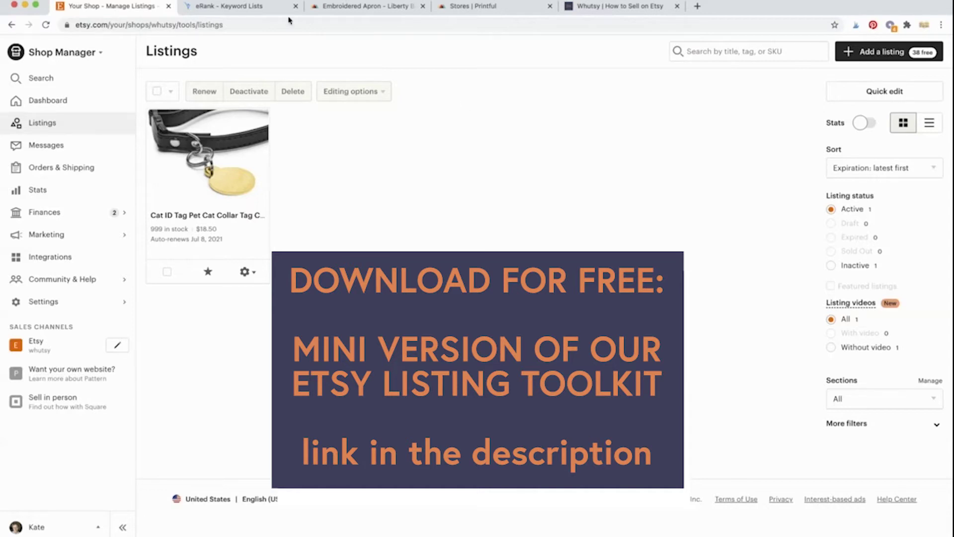
click(260, 12)
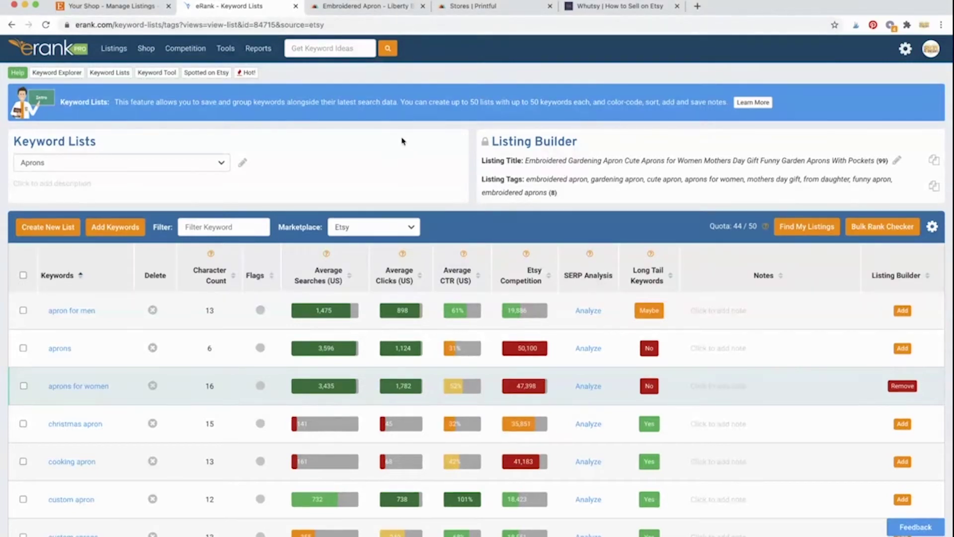
Step: Read through the Printful Embroidered Apron description, then return to the Stores dashboard showing whutsy
click(358, 10)
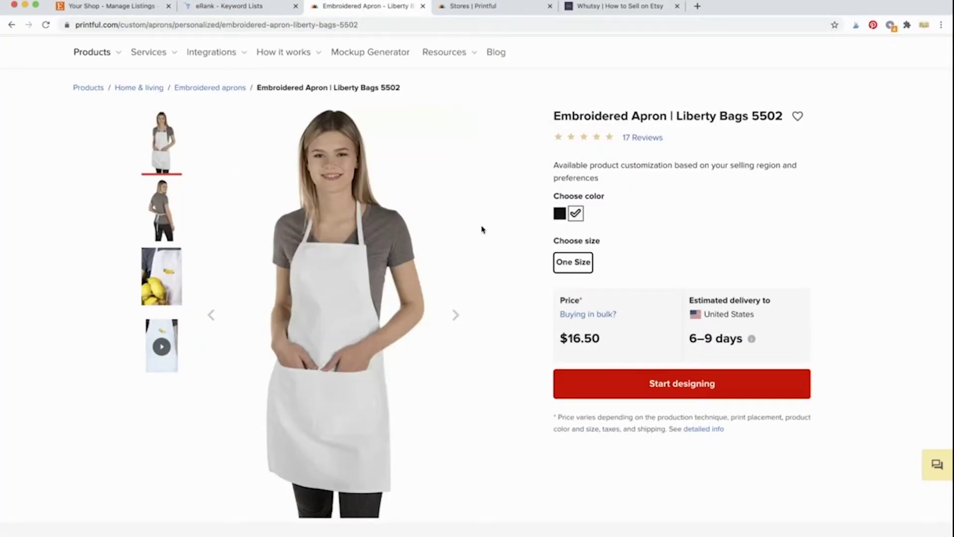
scroll(482, 229, down, 4)
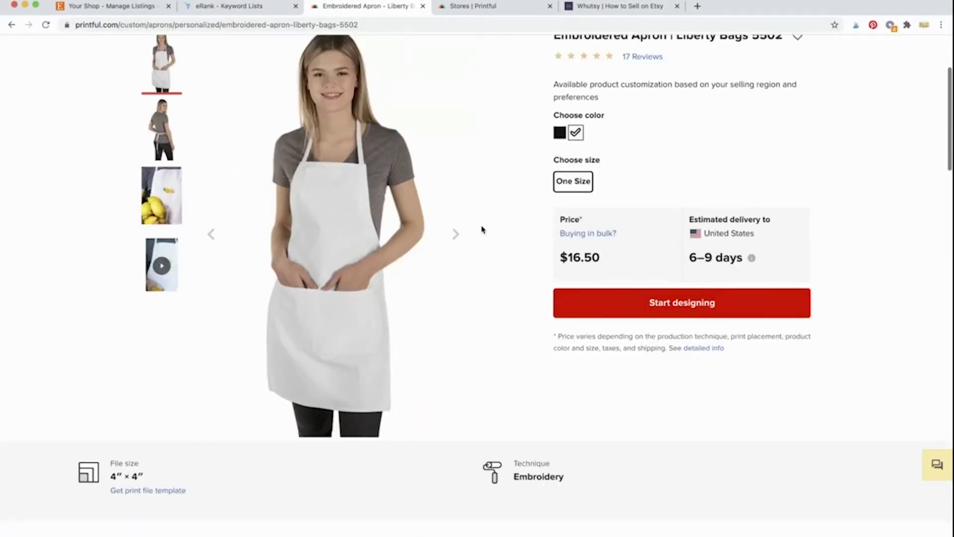
scroll(482, 229, down, 4)
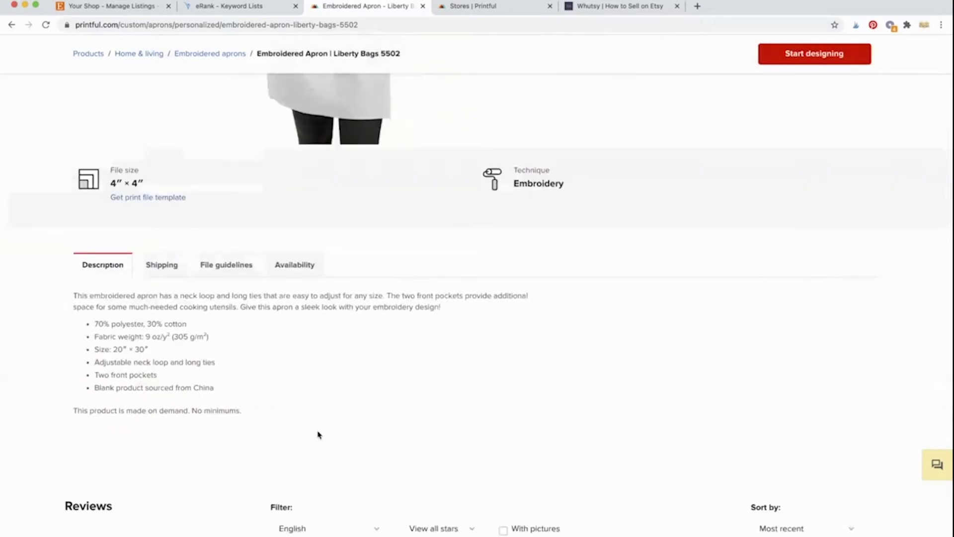
scroll(318, 435, up, 2)
scroll(319, 435, up, 6)
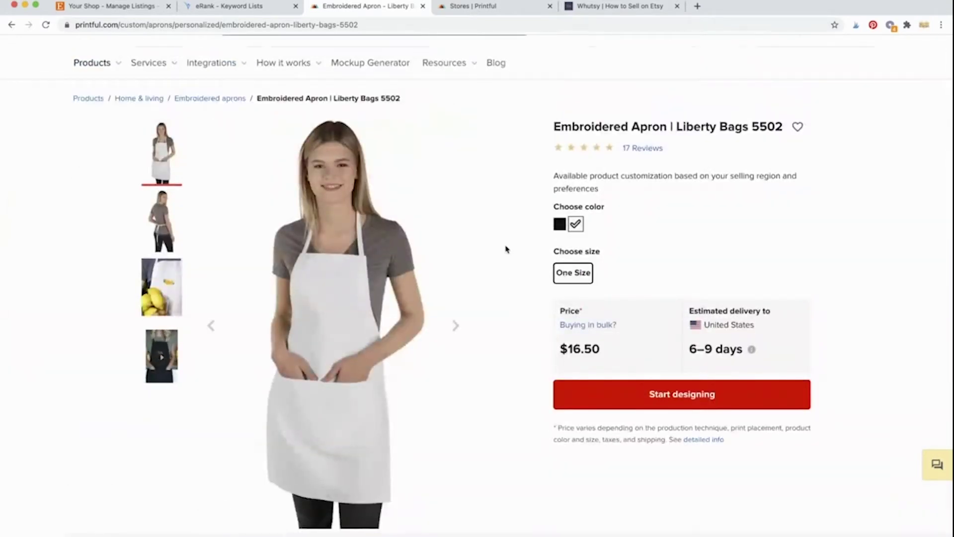
click(486, 14)
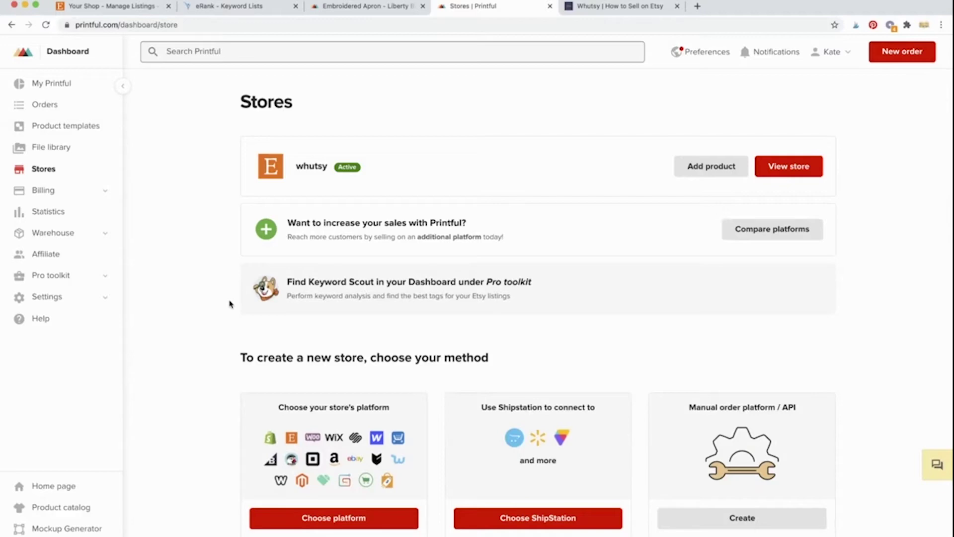
Step: Switch to the whutsy.com homepage with its 'What price should I sell my listing for?' calculator
click(628, 6)
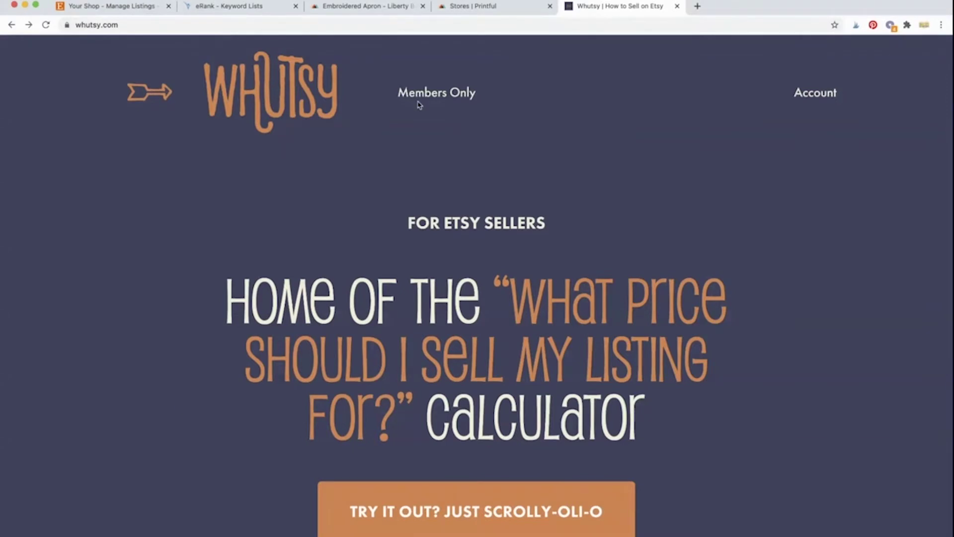
mouse_move(421, 104)
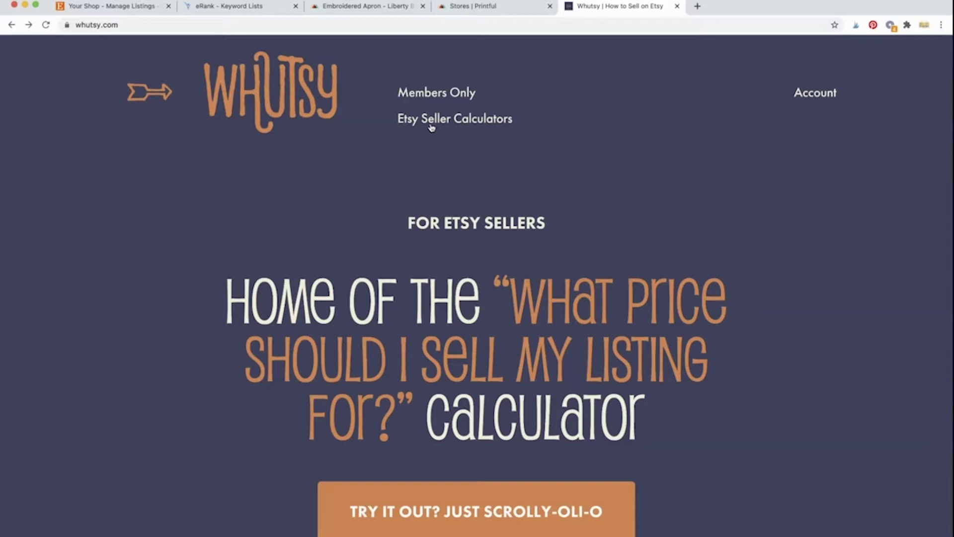
Step: Start a new Etsy listing with the side navigation collapsed and load the apron mockup photos
click(133, 7)
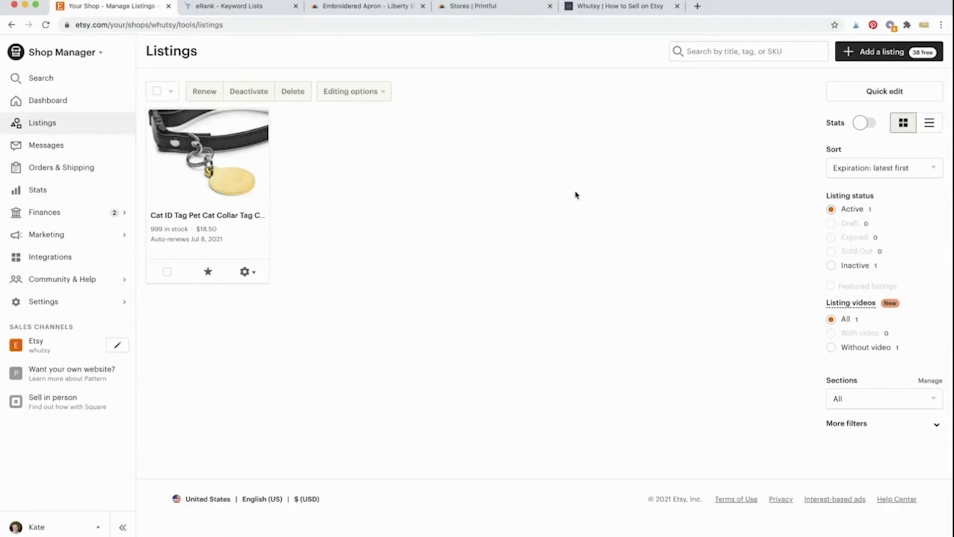
click(895, 56)
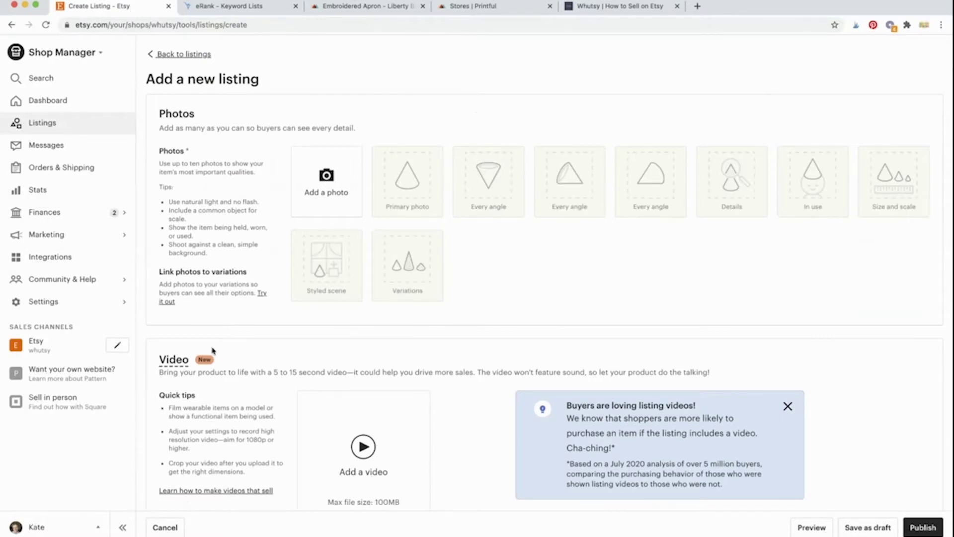
click(126, 528)
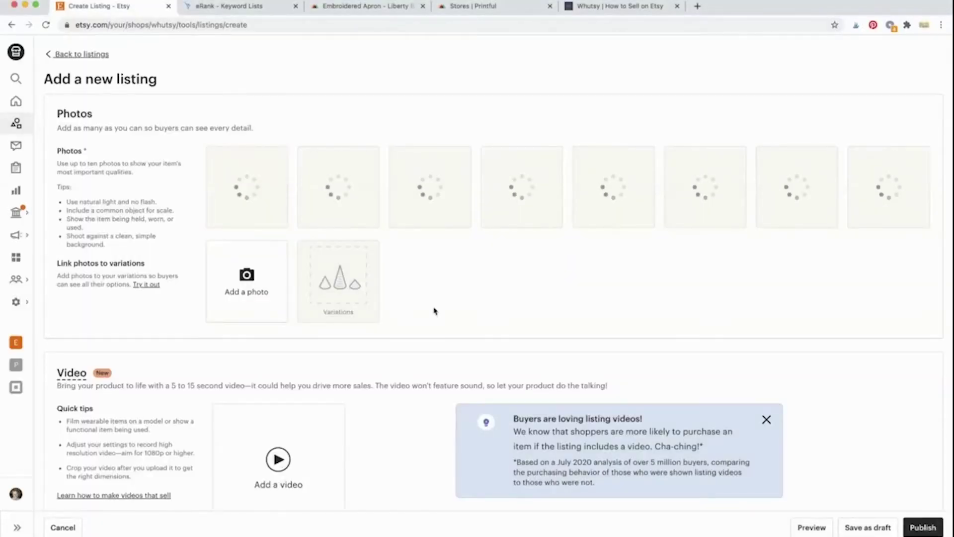
scroll(434, 311, down, 1)
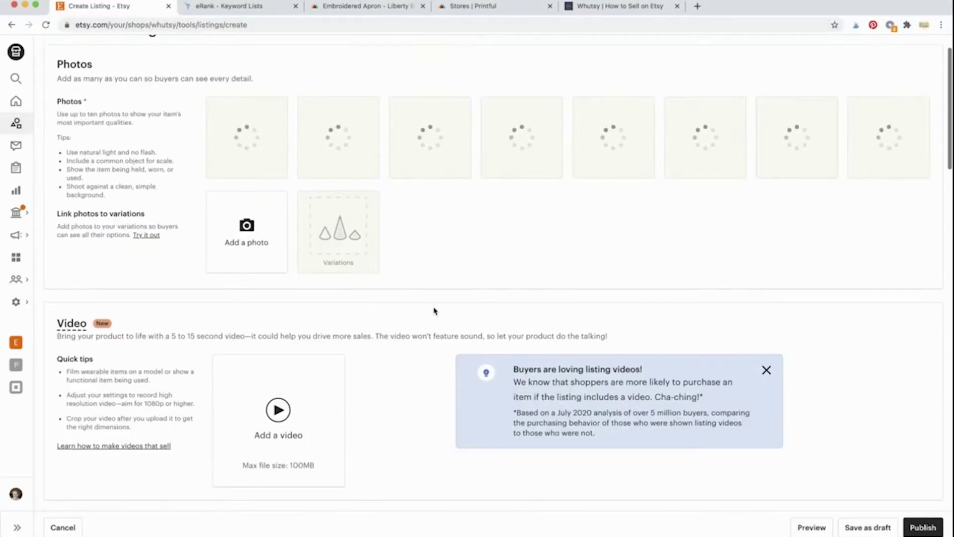
scroll(434, 311, down, 1)
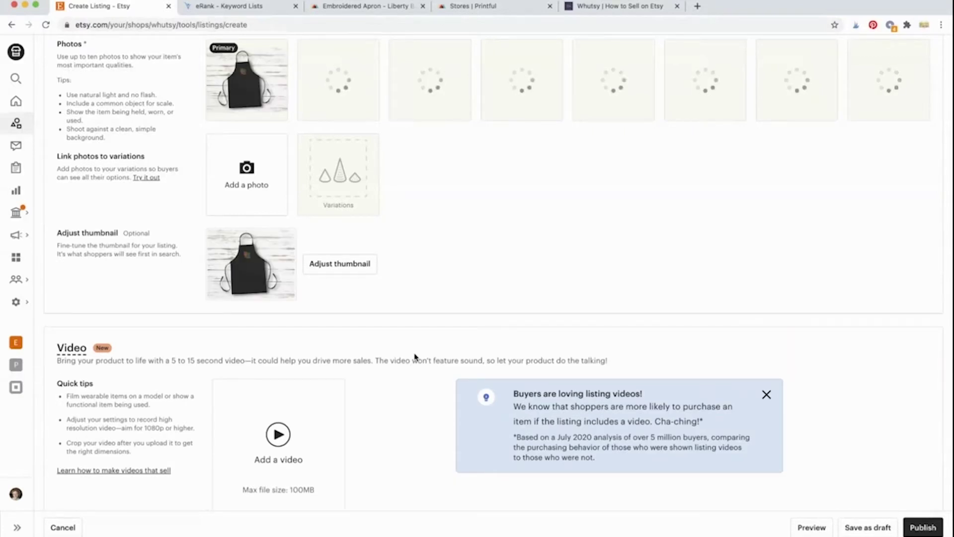
scroll(415, 357, down, 1)
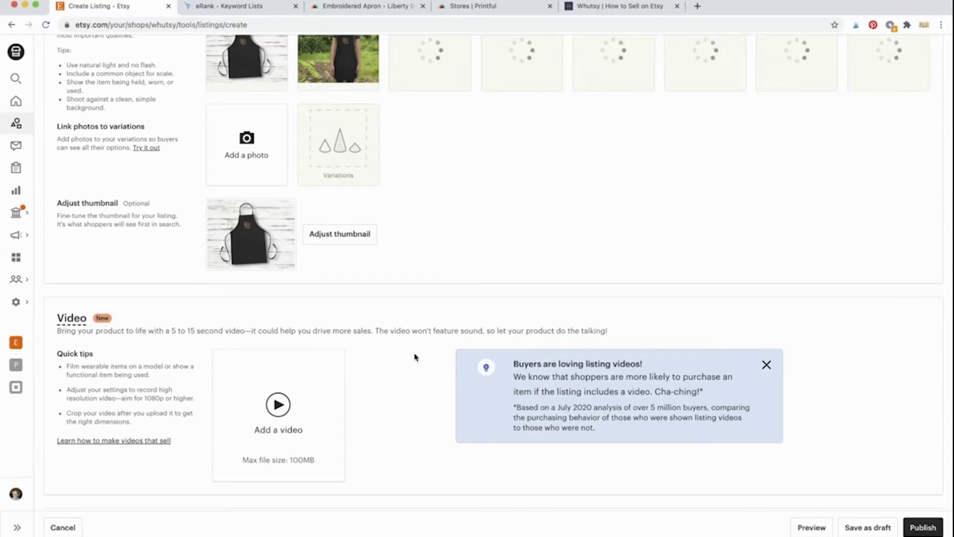
Step: Copy the drafted embroidered gardening apron title from eRank's Listing Builder
scroll(415, 357, down, 3)
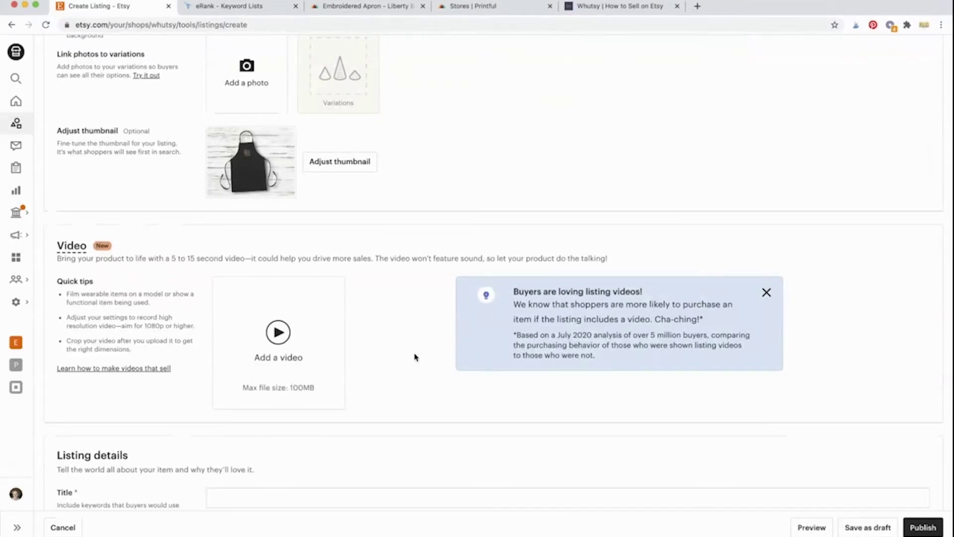
scroll(415, 357, down, 8)
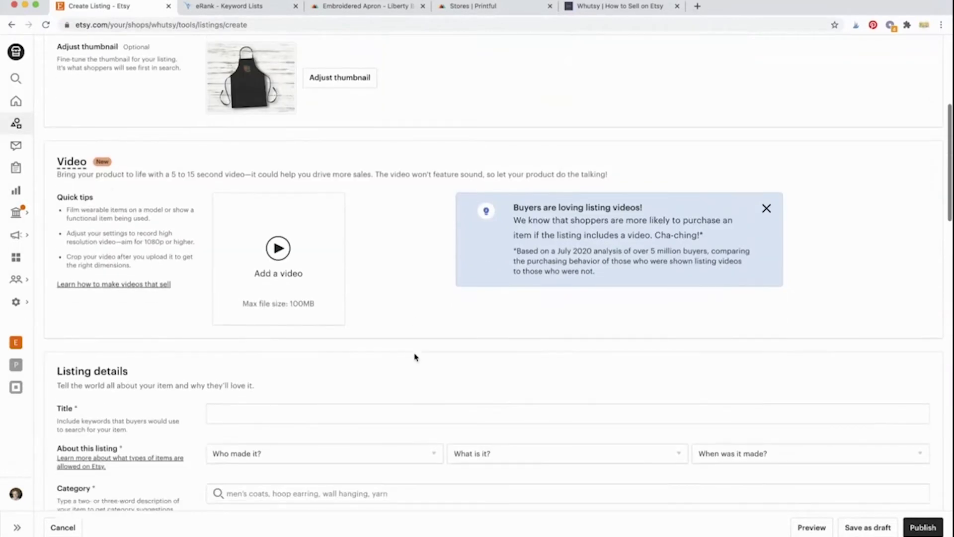
scroll(407, 282, down, 3)
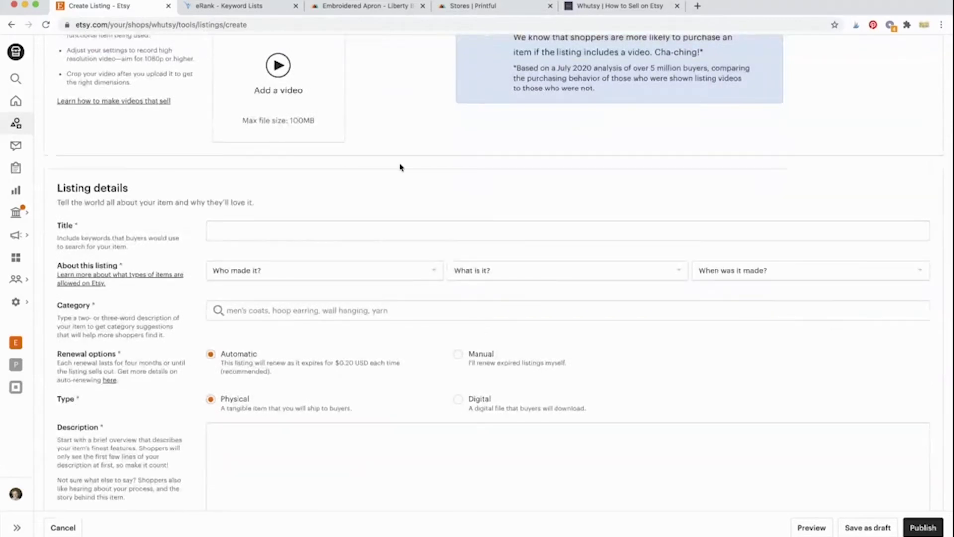
click(273, 7)
click(936, 162)
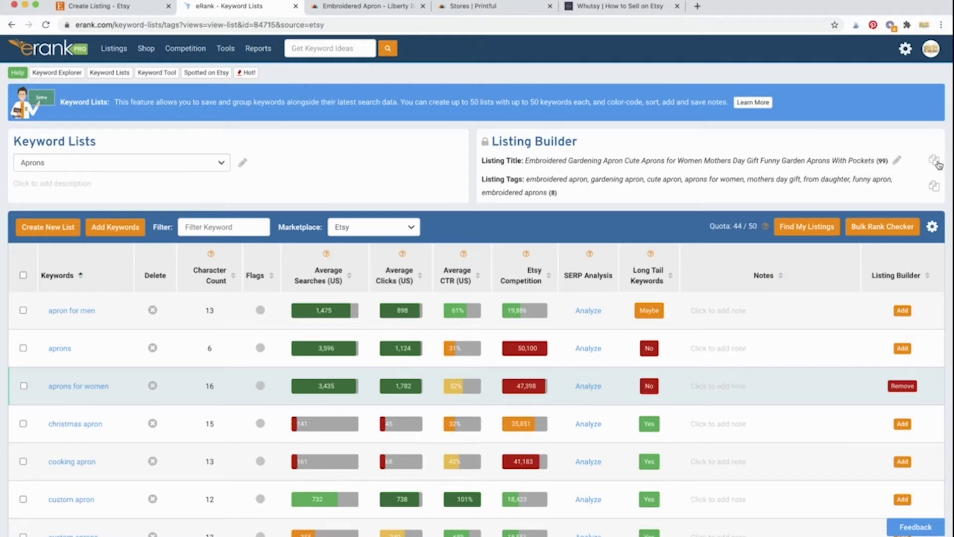
click(364, 9)
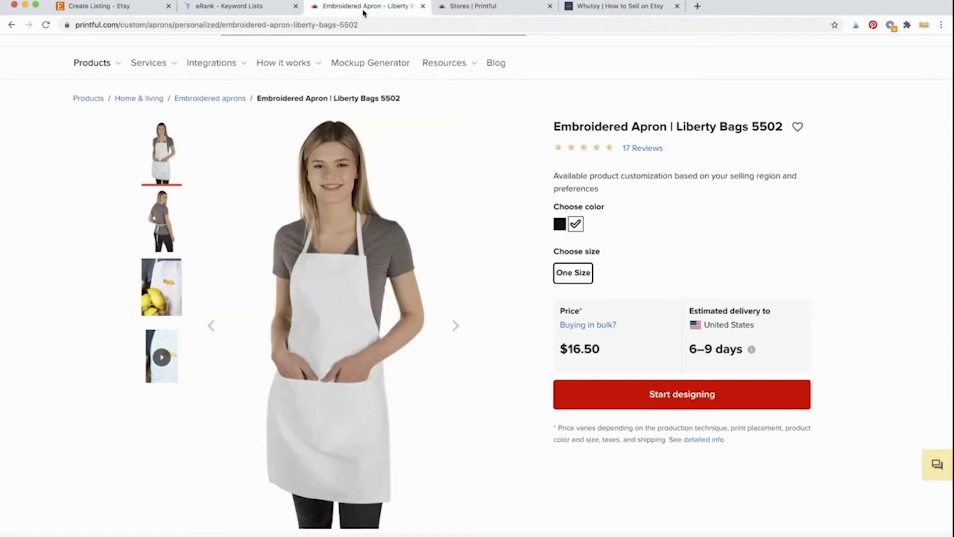
click(138, 10)
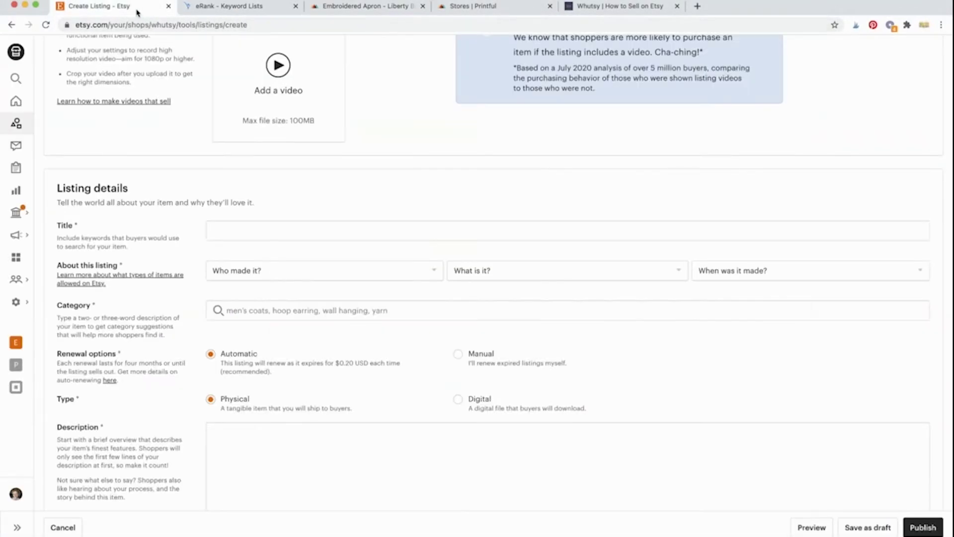
Step: Paste the title into the Etsy Title field, leaving 41 characters, and view the allowed-items guidance
click(283, 232)
text(Embroidered Gardening Apron Cute Aprons for Women Mothers Day Gift Funny Garden Aprons With Pockets)
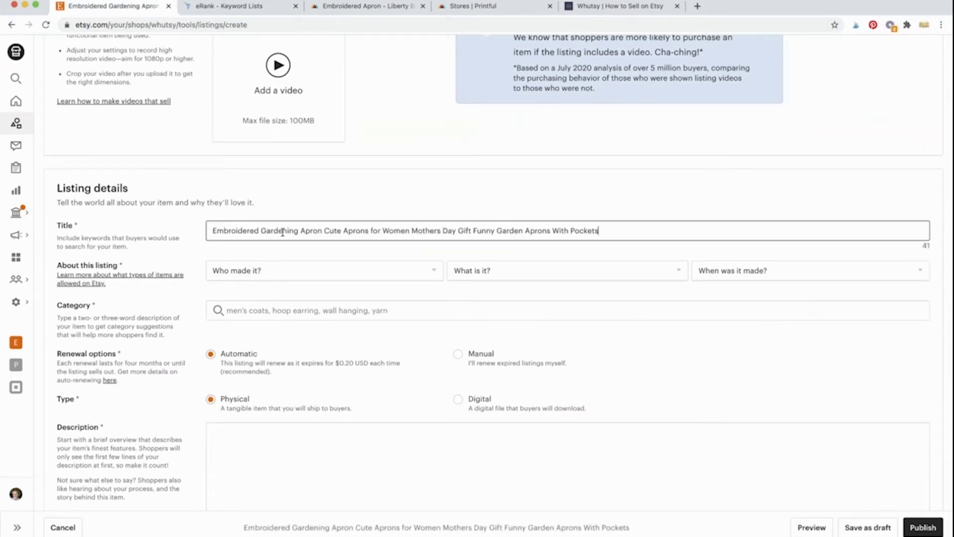
click(389, 194)
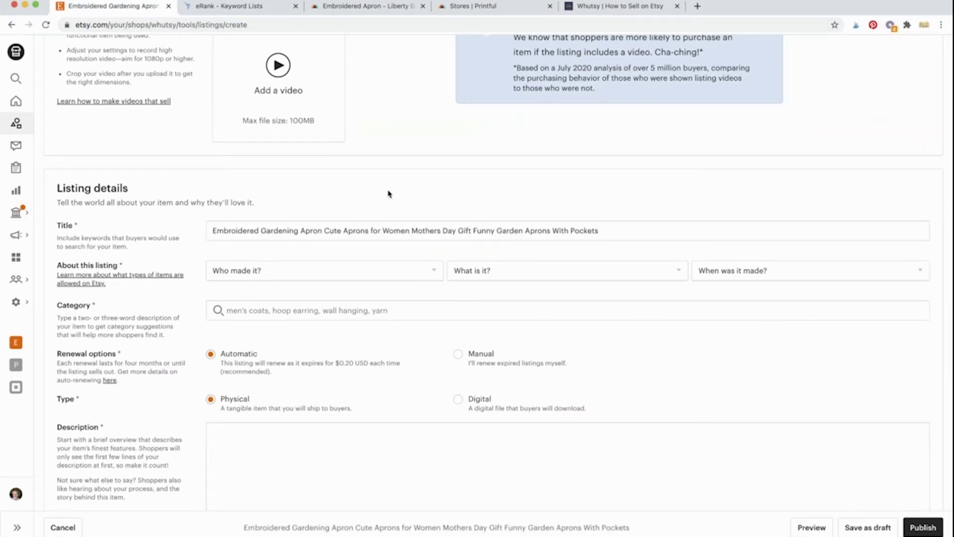
click(396, 236)
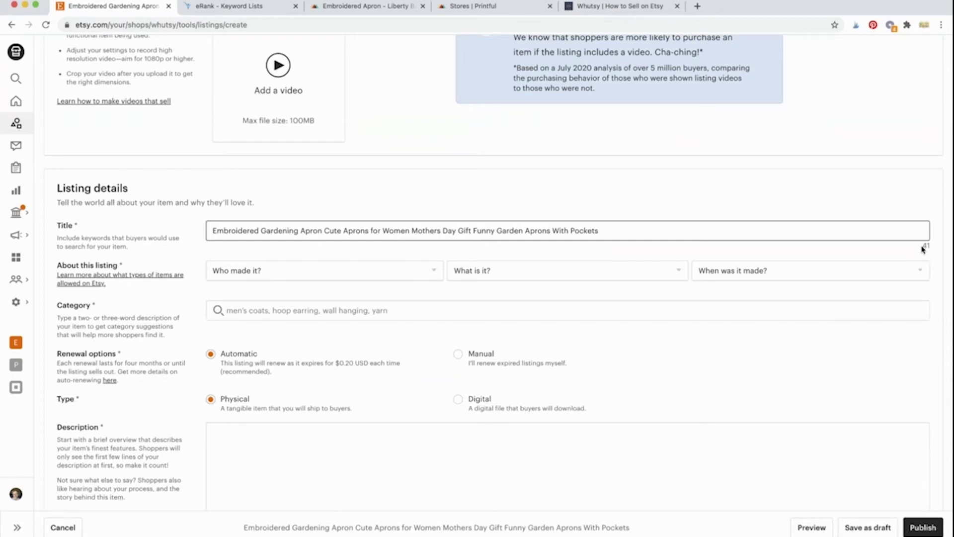
click(925, 248)
click(886, 233)
scroll(152, 236, down, 3)
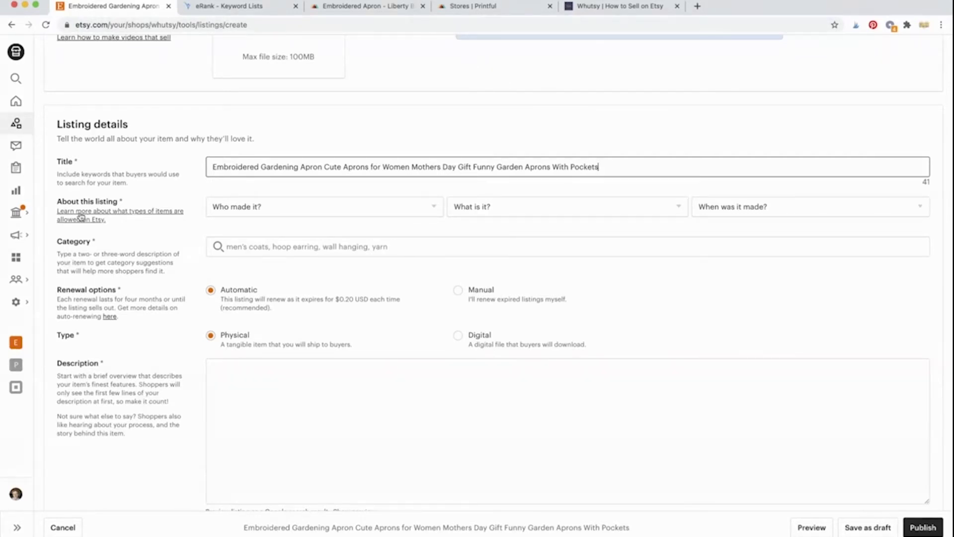
click(95, 217)
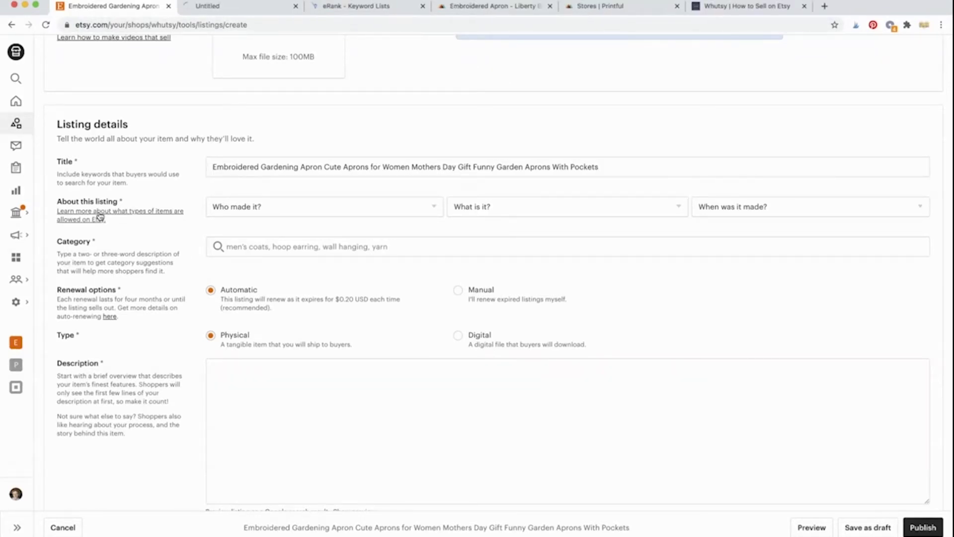
click(233, 7)
scroll(231, 294, down, 3)
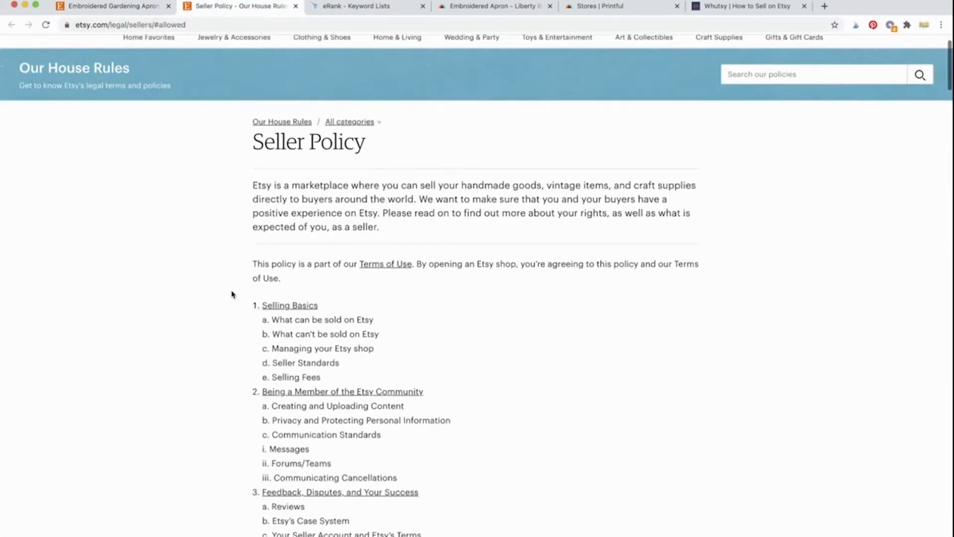
scroll(231, 294, down, 1)
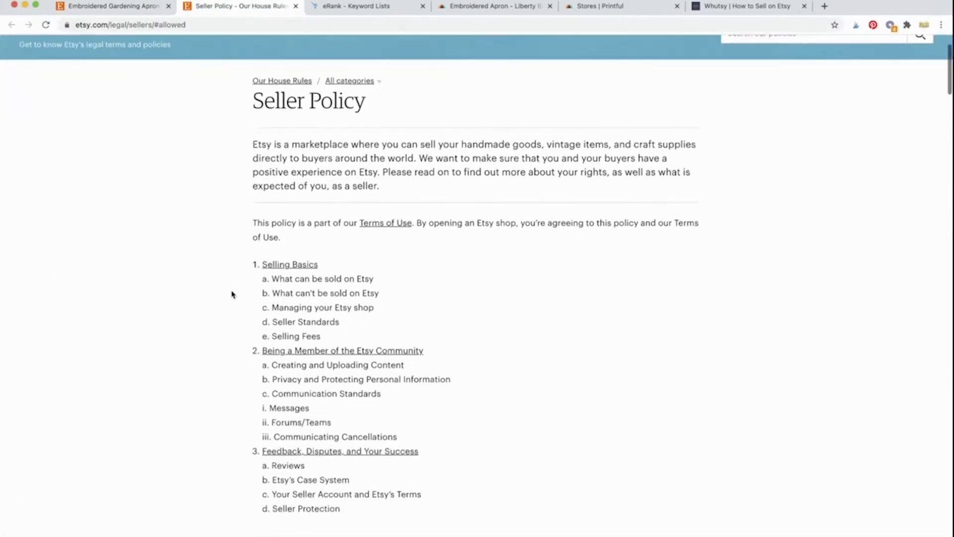
scroll(231, 294, down, 6)
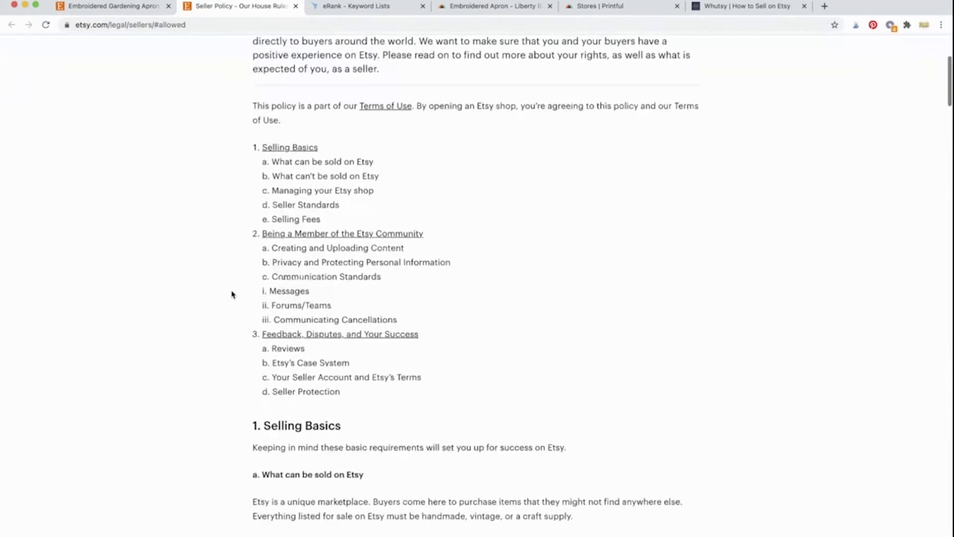
scroll(231, 294, down, 3)
scroll(232, 294, up, 8)
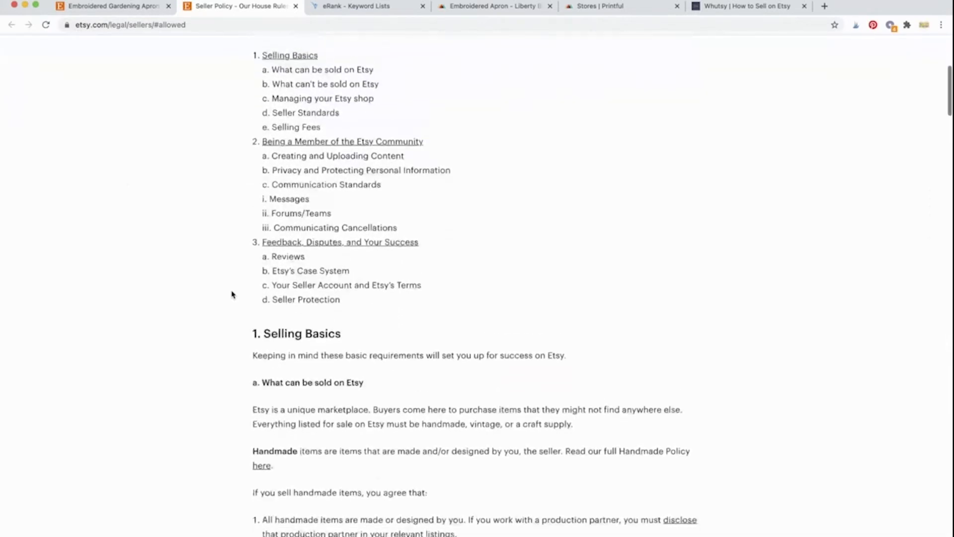
scroll(231, 294, up, 2)
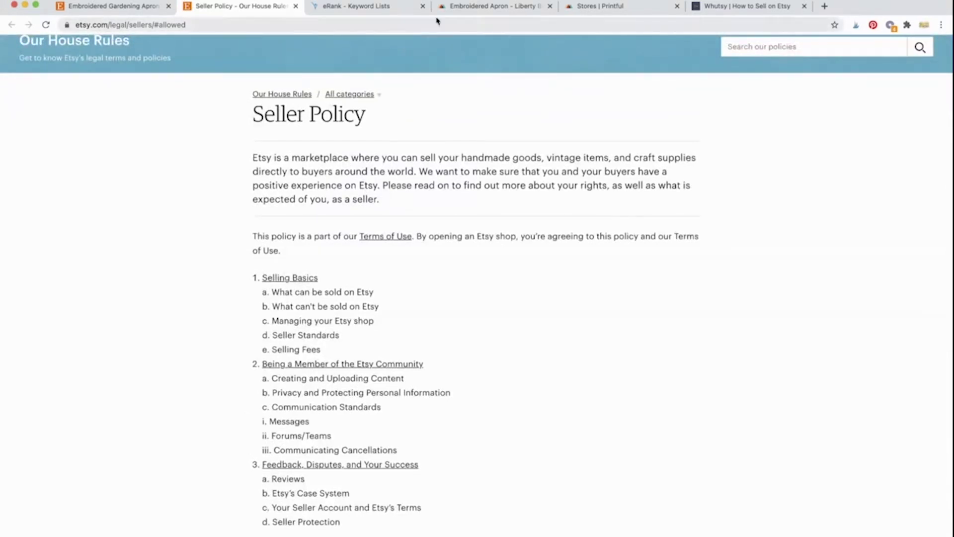
click(144, 6)
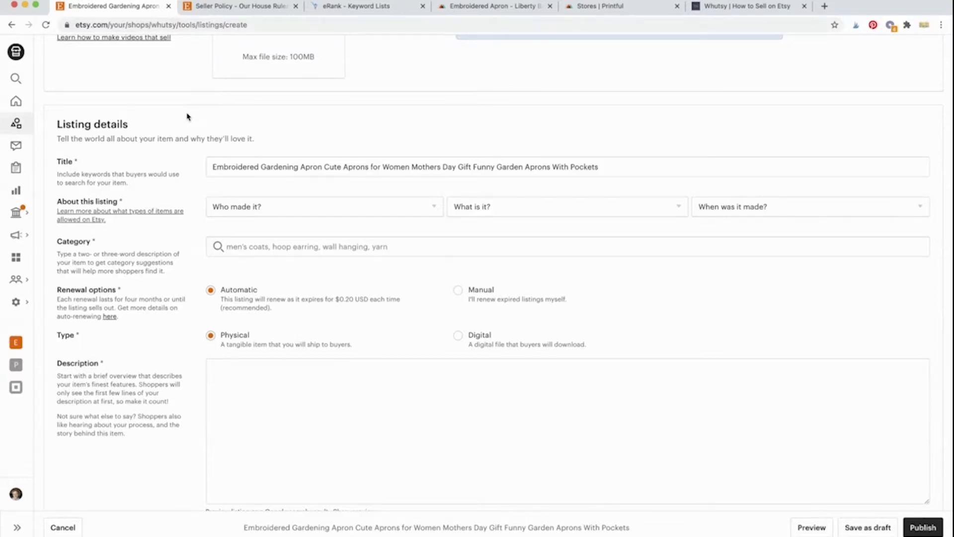
Step: Choose 'Another company or person', 'A finished product' and 'Made To Order' in the About this listing dropdowns
scroll(187, 117, down, 1)
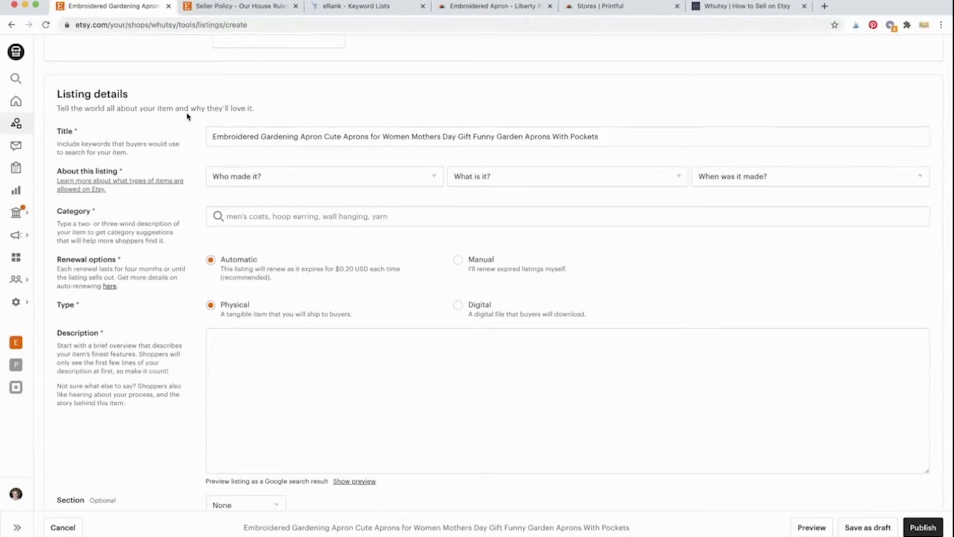
click(239, 182)
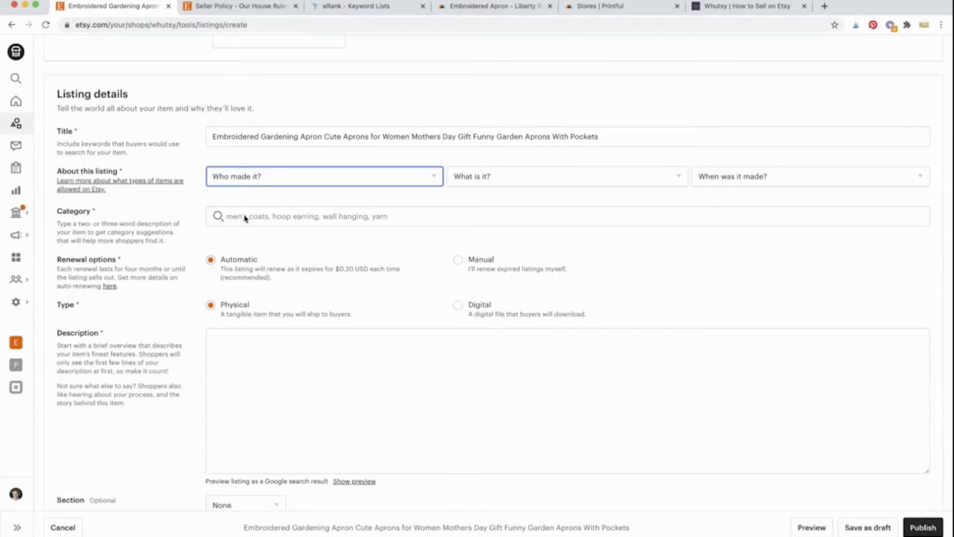
click(247, 232)
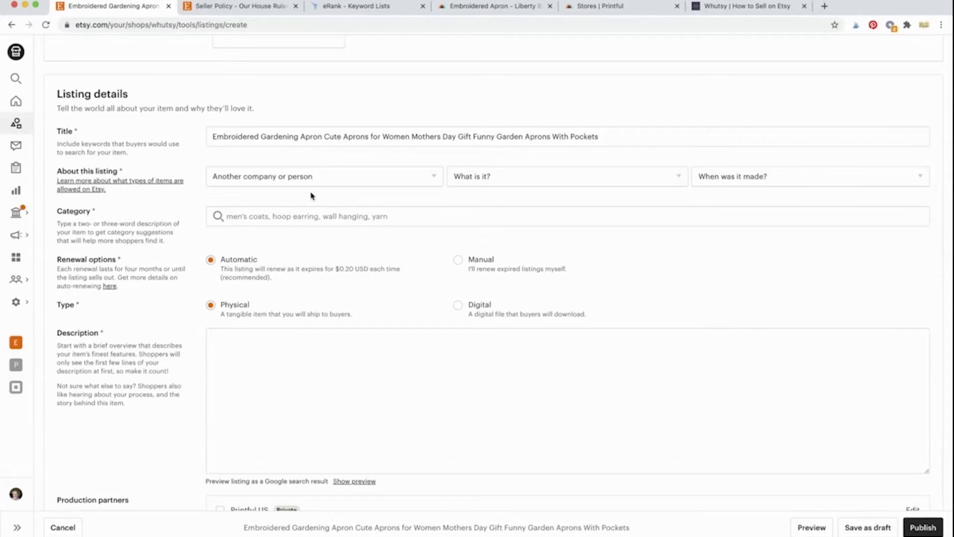
click(511, 178)
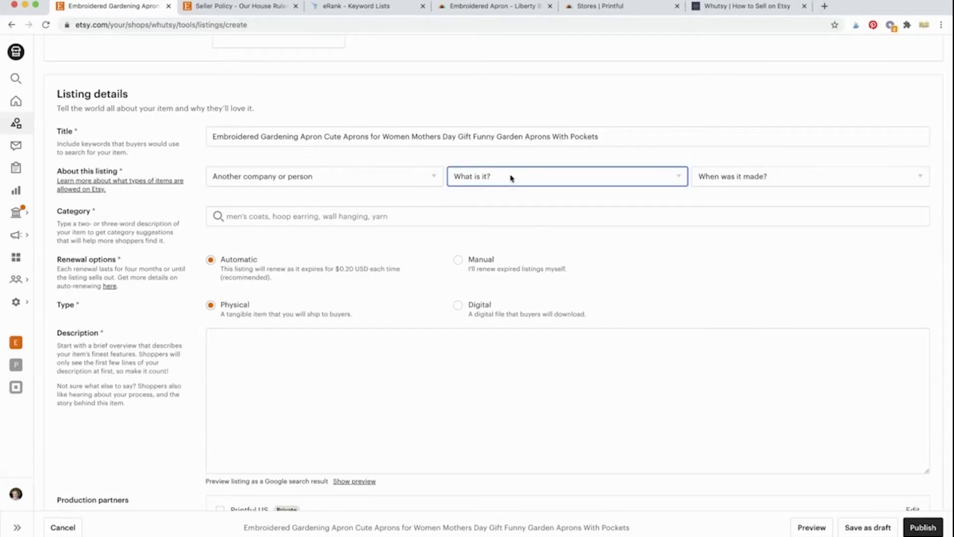
click(521, 206)
click(523, 204)
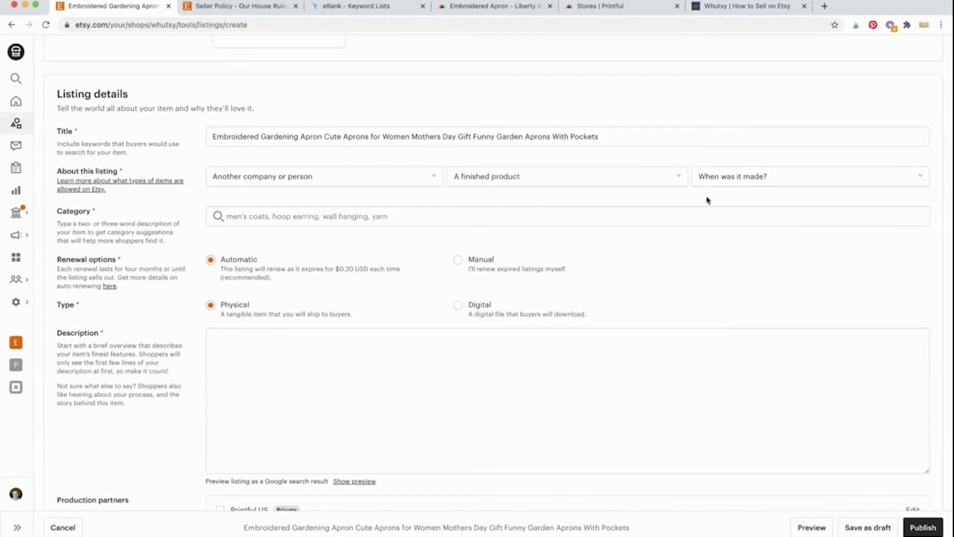
click(720, 183)
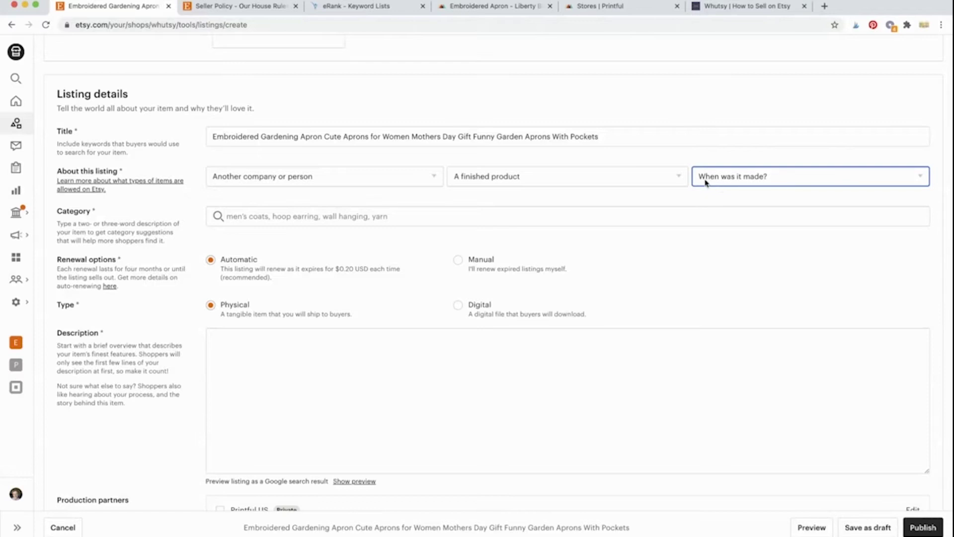
click(732, 206)
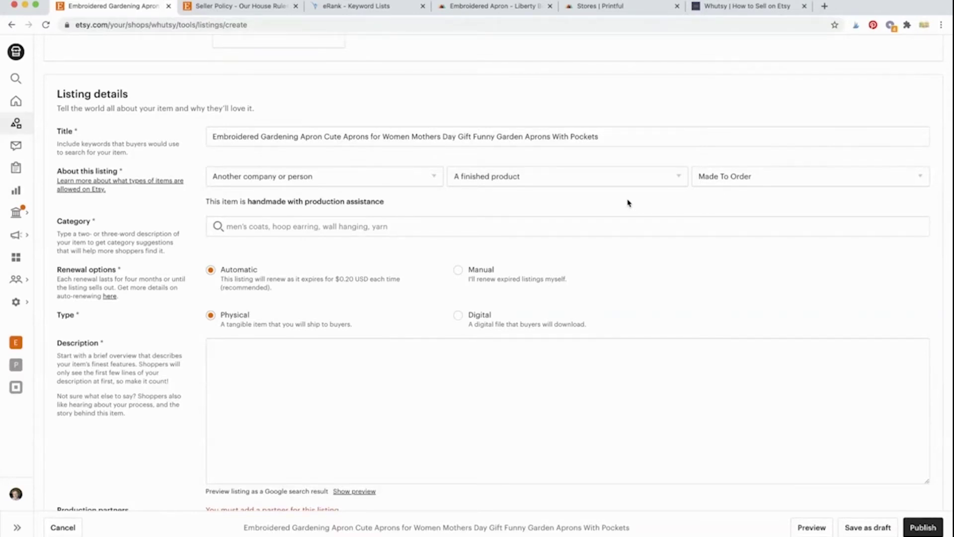
scroll(205, 178, down, 2)
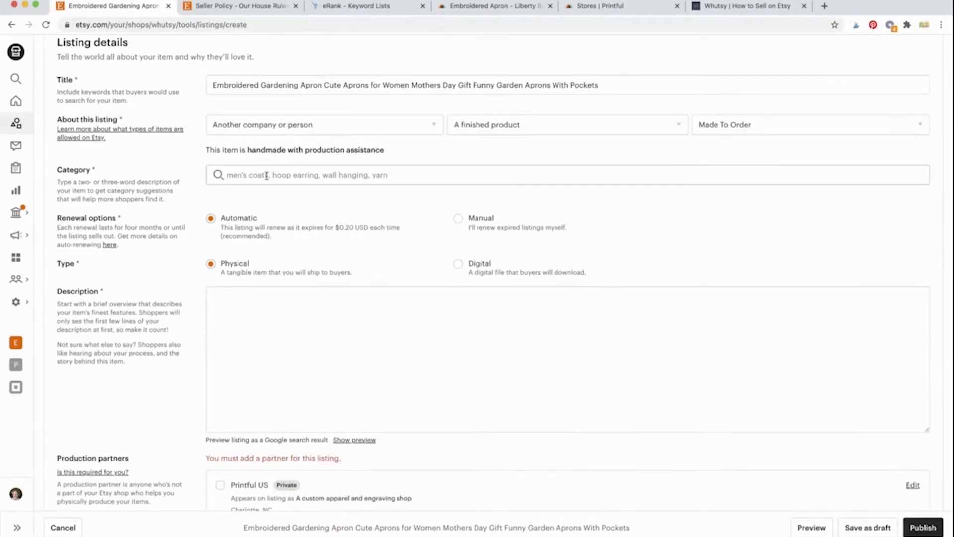
Step: Search the category for 'gardening apron' and pick Gardening Aprons under Home & Living
click(267, 178)
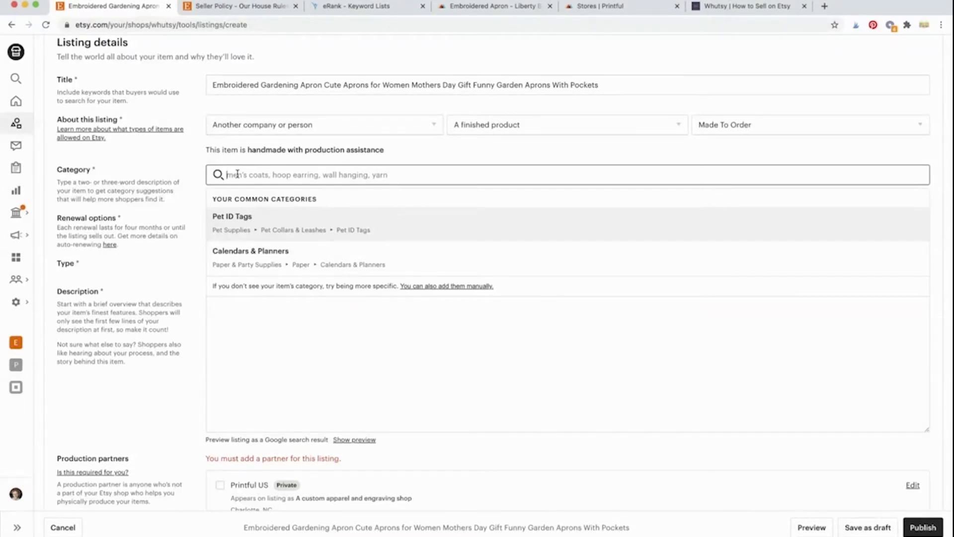
text(gar)
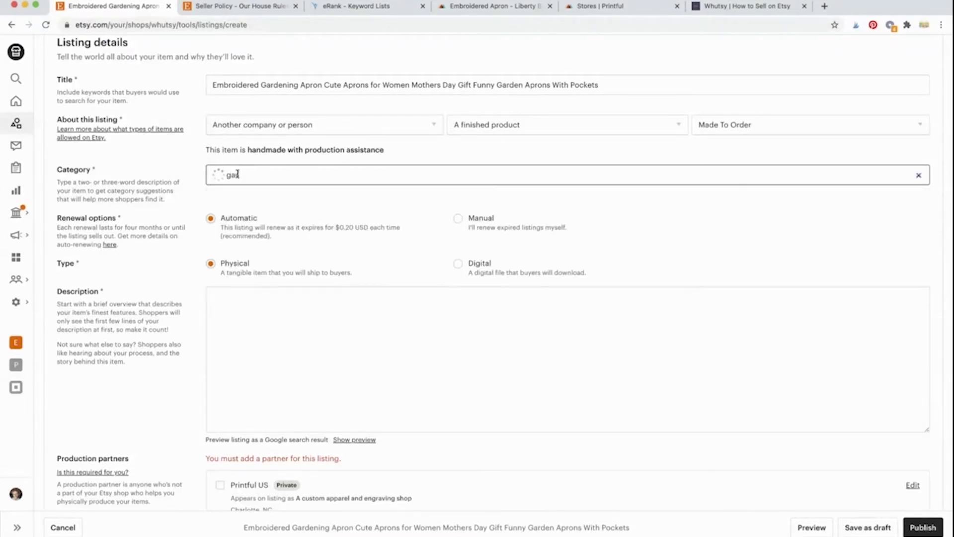
text(dening apron)
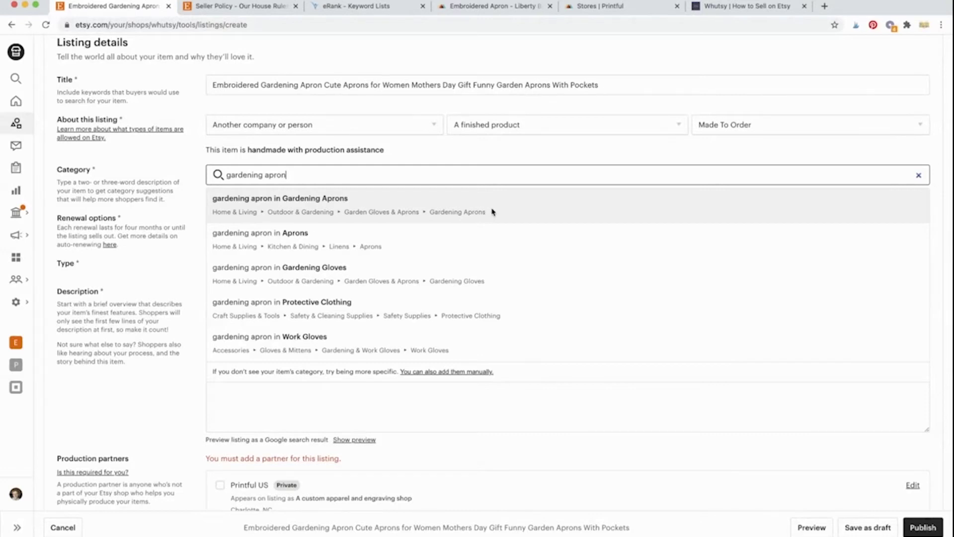
click(492, 211)
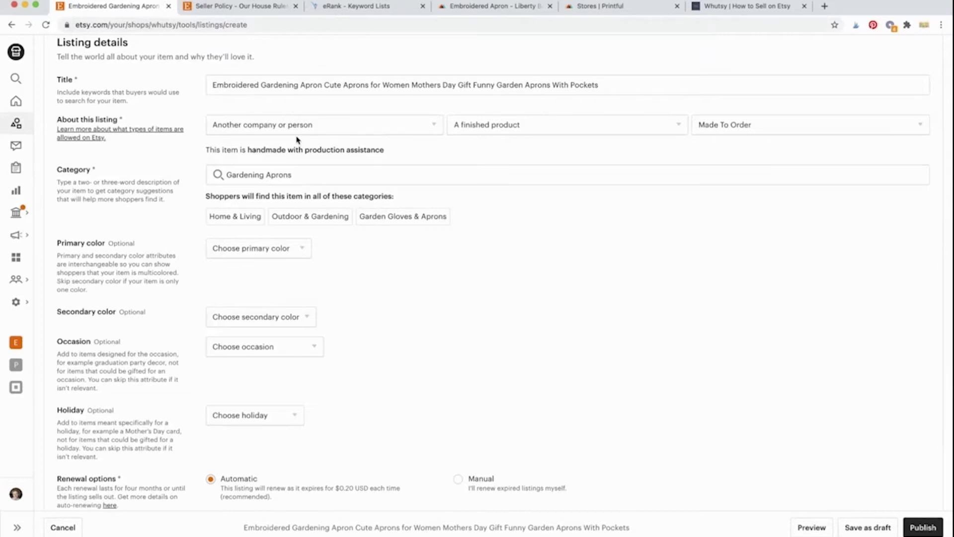
click(321, 80)
scroll(195, 236, down, 2)
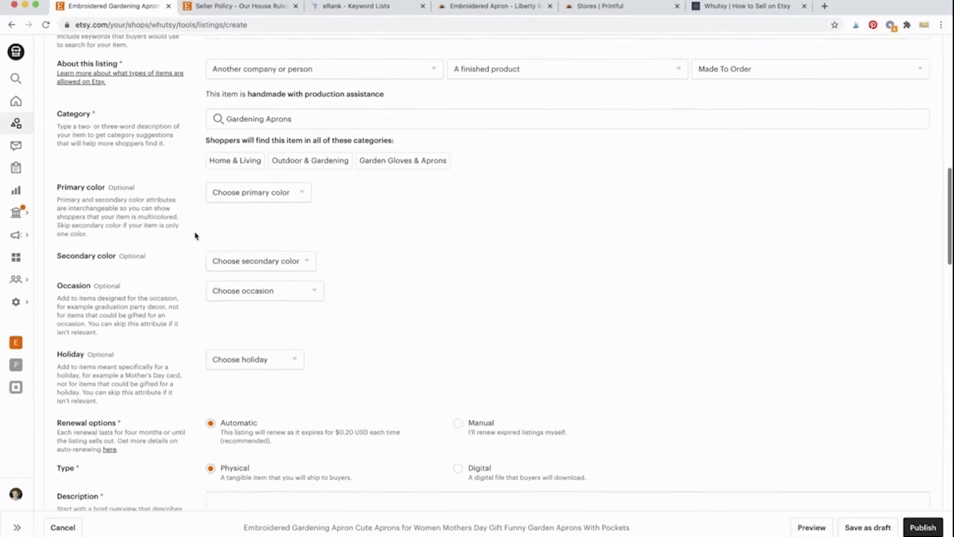
scroll(196, 237, up, 1)
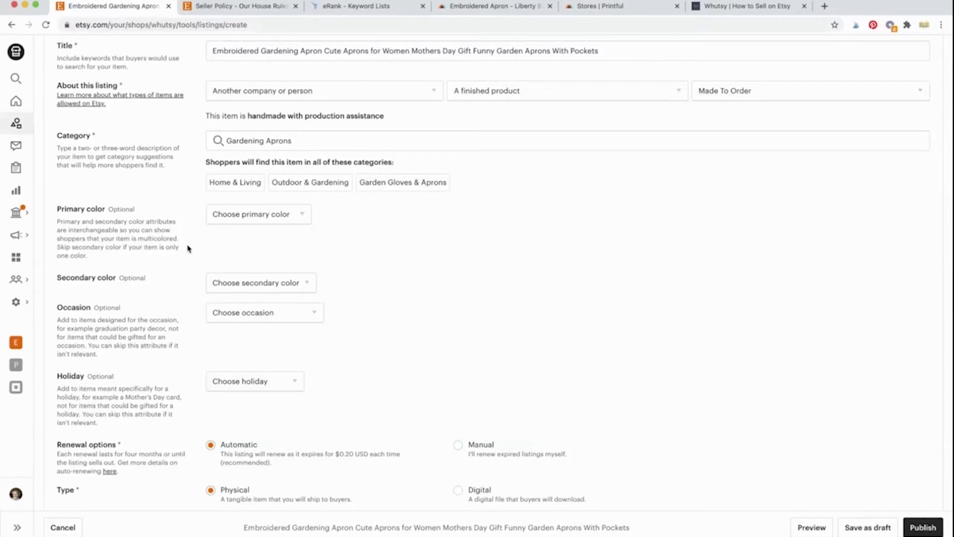
scroll(189, 249, down, 1)
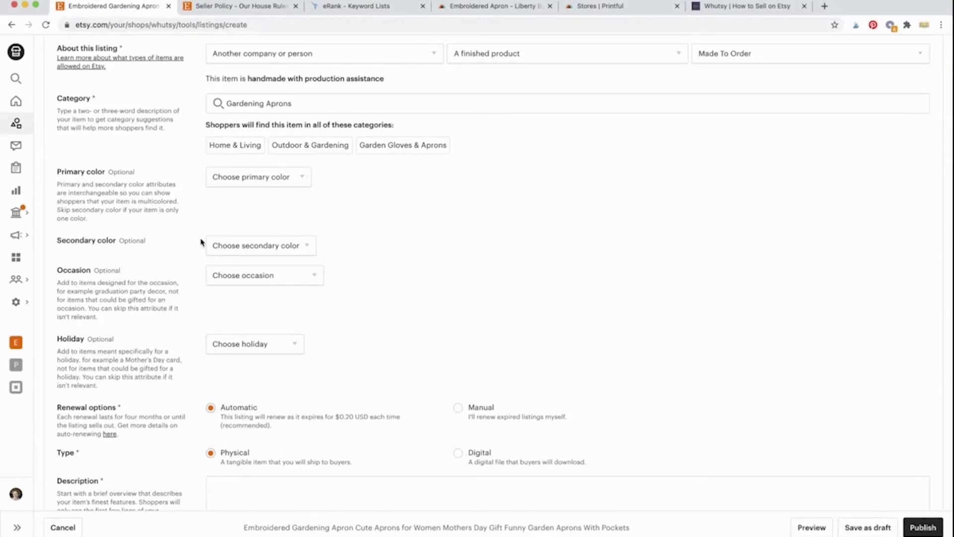
scroll(204, 241, up, 15)
Step: Preview the third apron photo at full size
mouse_move(374, 180)
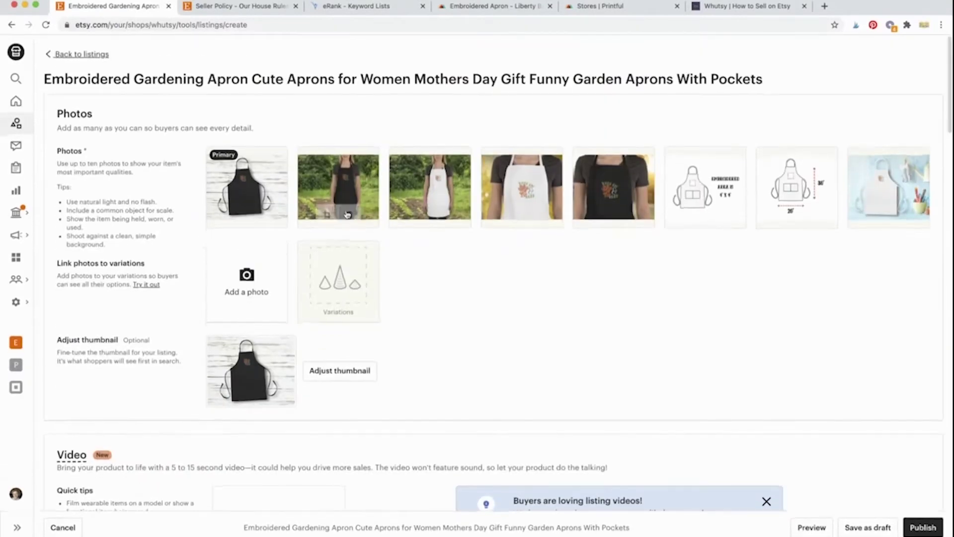
click(417, 194)
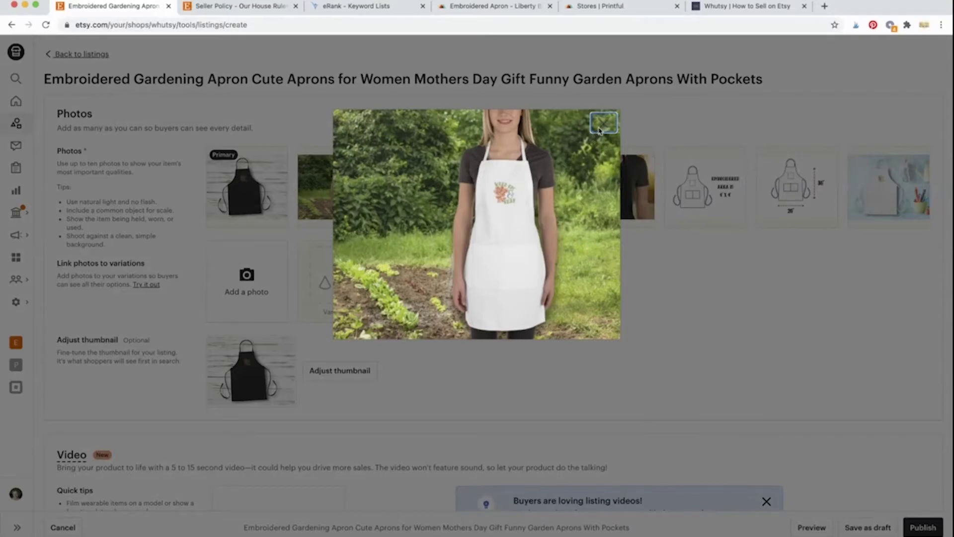
click(603, 123)
Step: Set the secondary colour to Green, leaving Occasion unset
scroll(363, 319, down, 10)
scroll(364, 319, down, 2)
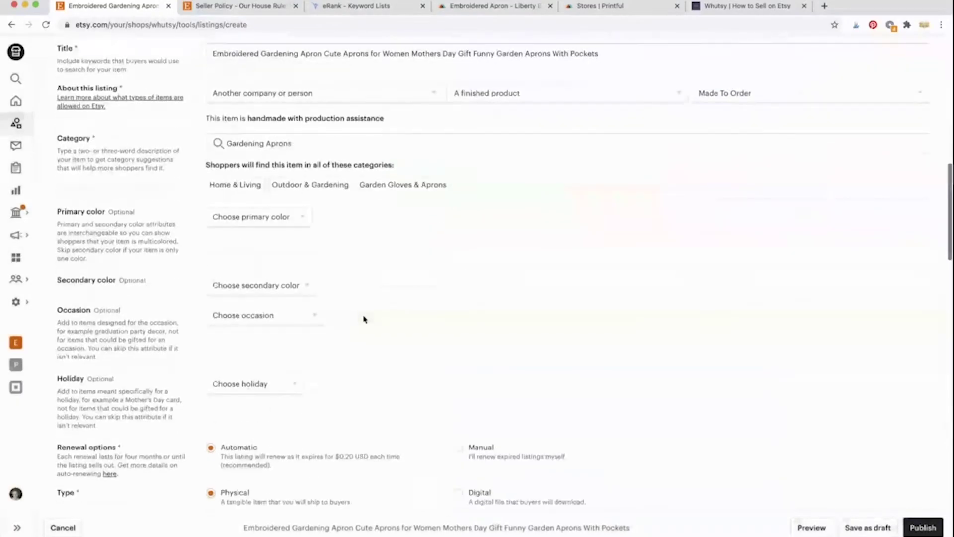
click(301, 252)
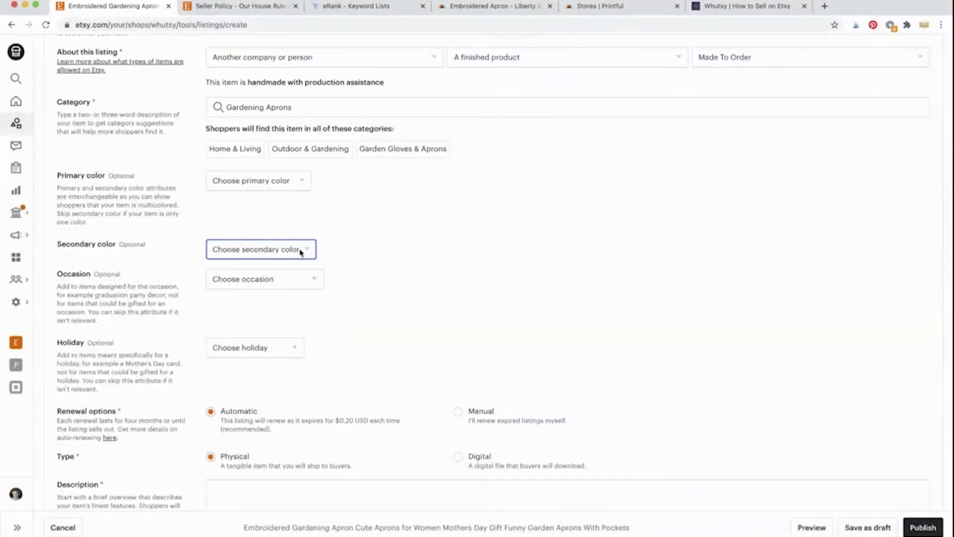
click(291, 388)
scroll(380, 271, down, 2)
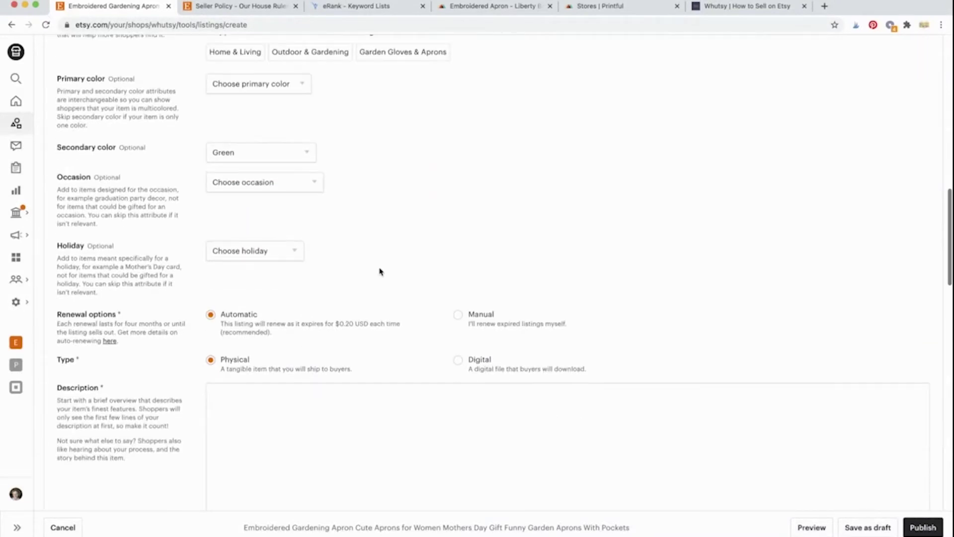
click(308, 185)
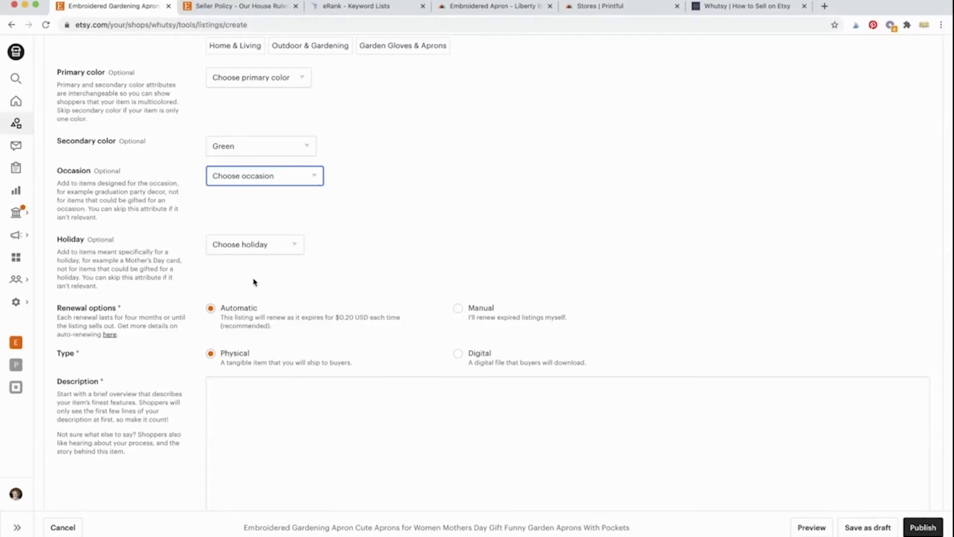
click(383, 230)
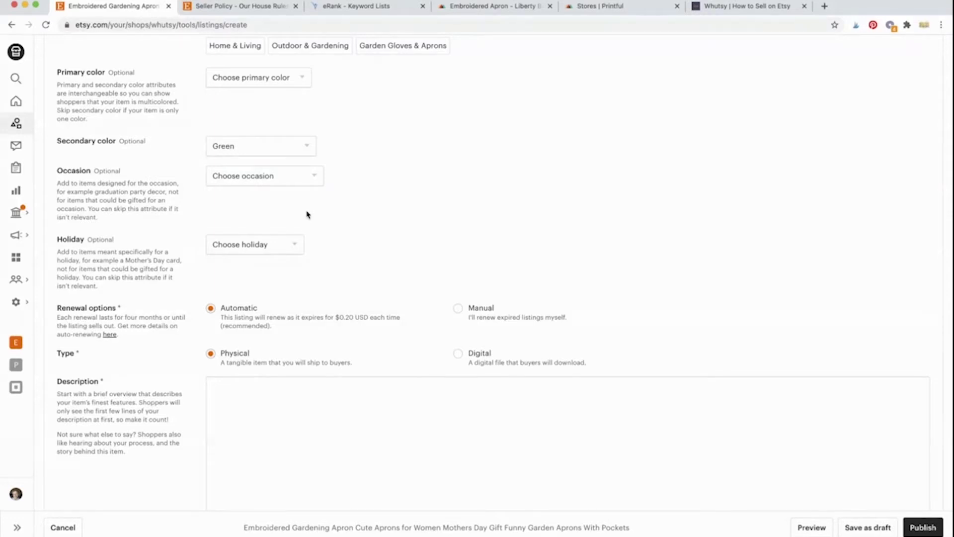
scroll(308, 215, down, 3)
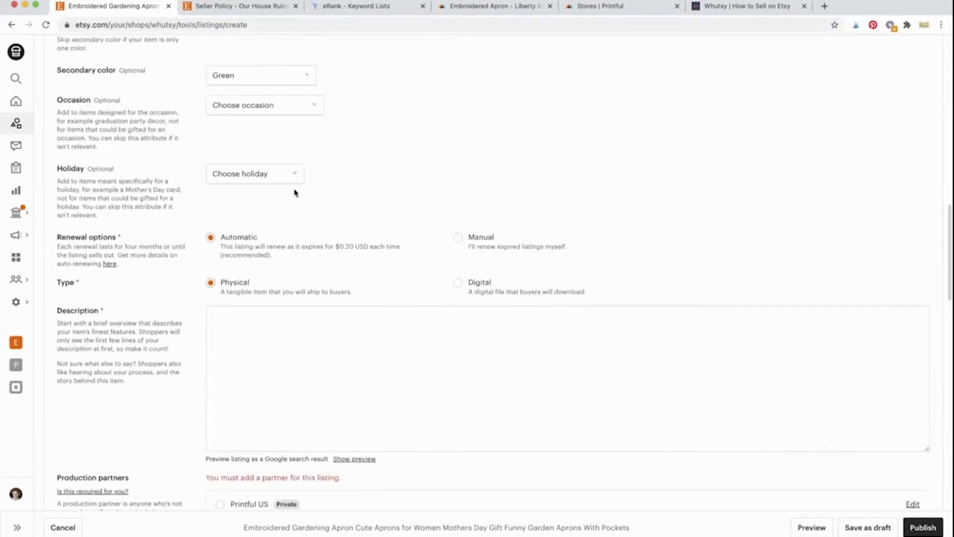
click(298, 179)
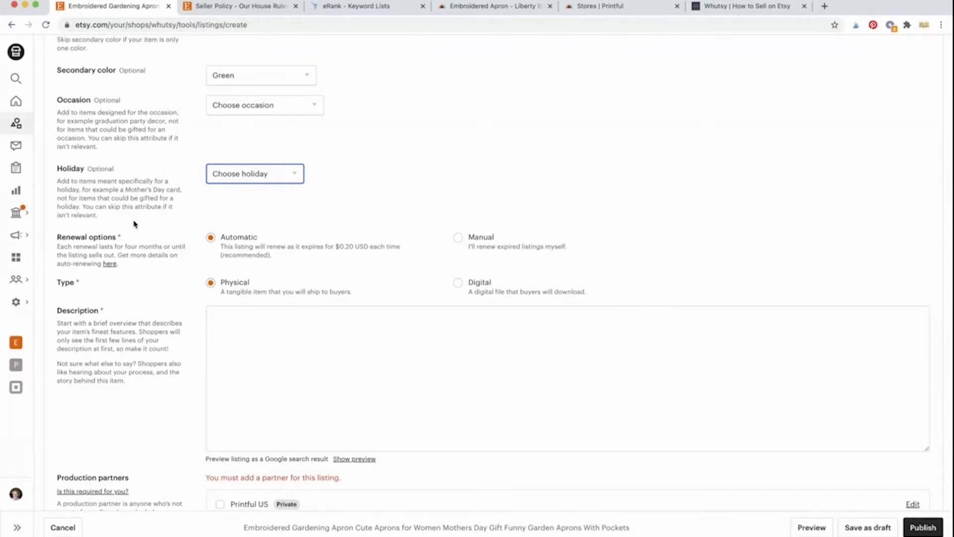
scroll(170, 248, down, 1)
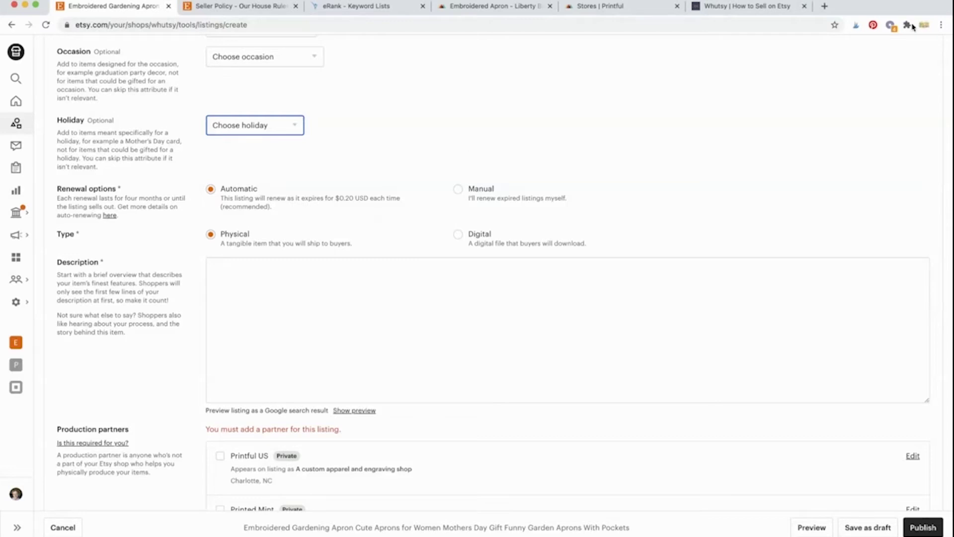
click(552, 86)
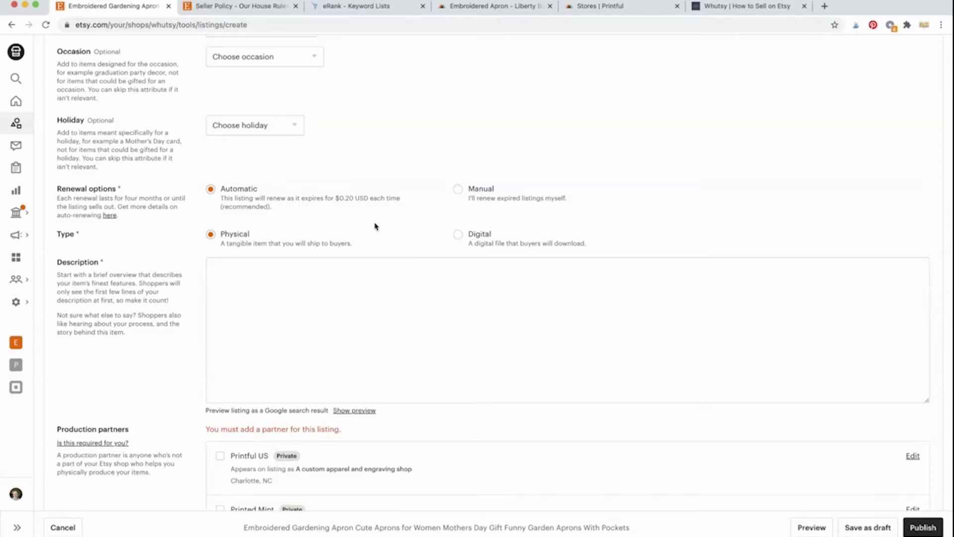
Step: Choose Manual under Renewal options, then move down into the Description box
click(458, 192)
click(428, 206)
click(458, 189)
scroll(174, 256, down, 3)
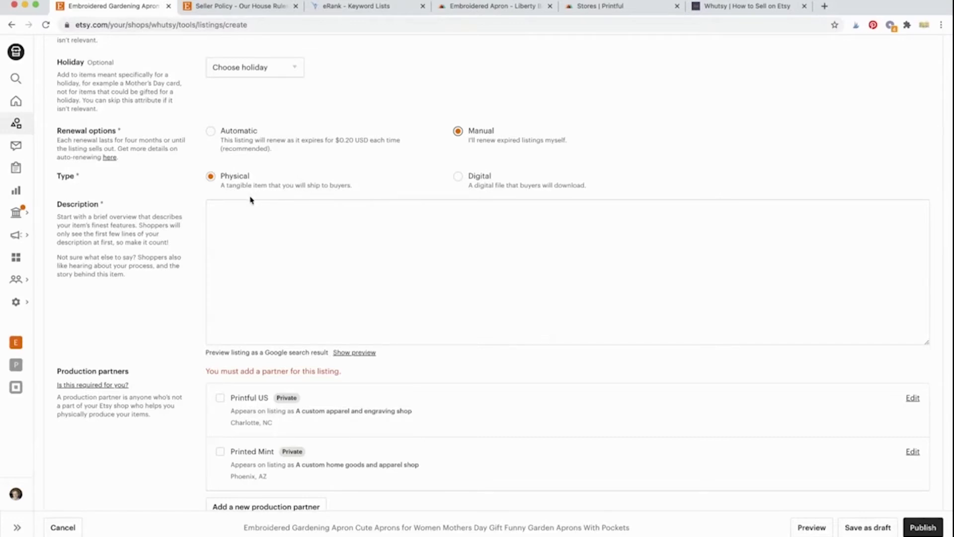
click(244, 227)
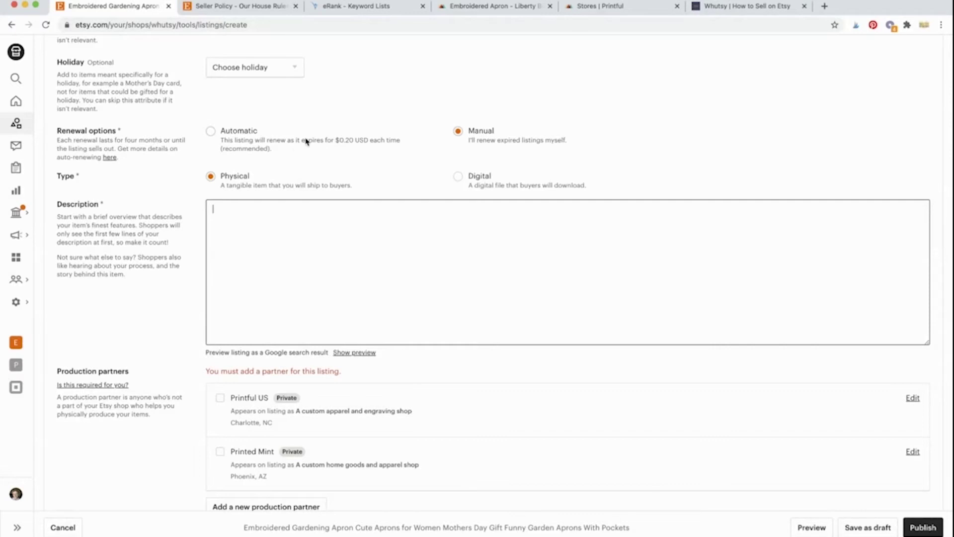
scroll(307, 142, up, 20)
scroll(307, 142, down, 10)
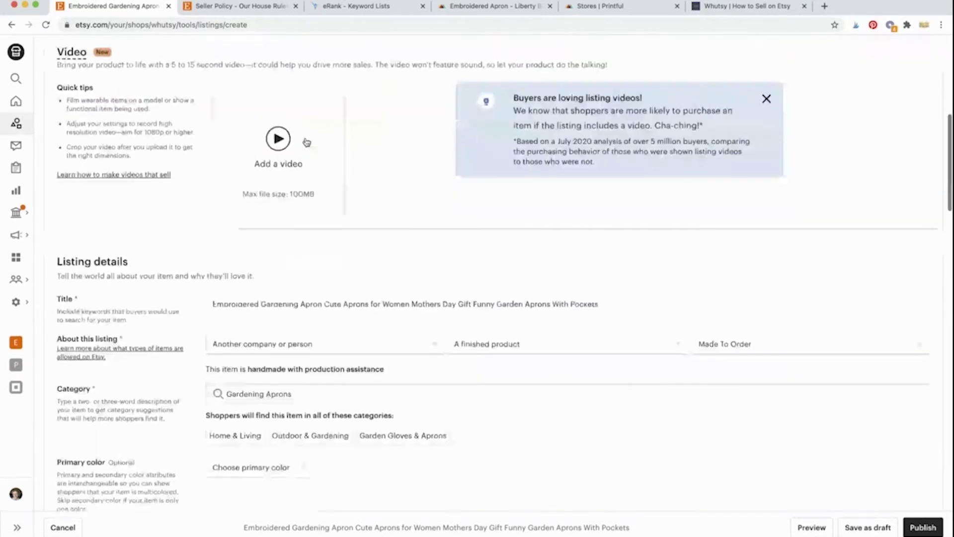
Step: Paste the listing title as the first line of the Description
double_click(314, 190)
click(314, 189)
key(super+c)
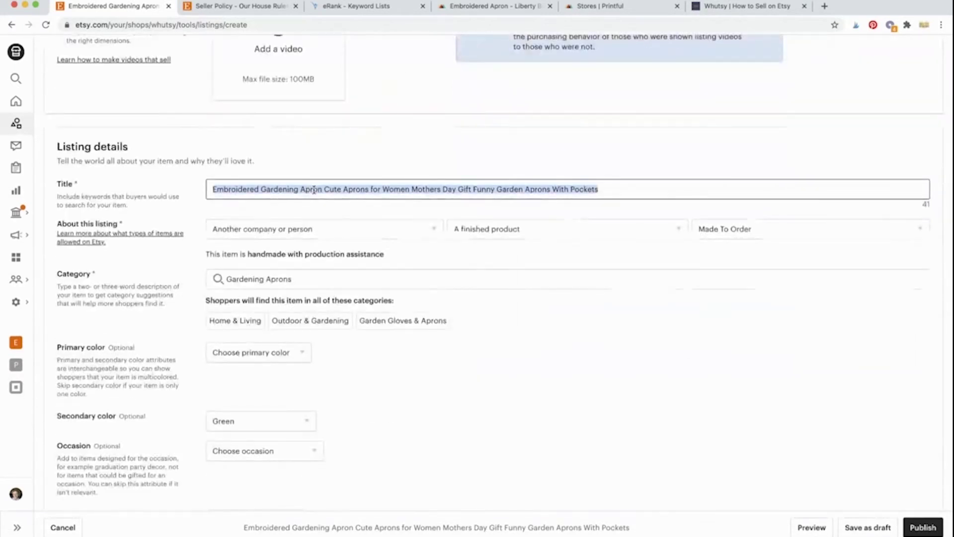
scroll(311, 232, down, 12)
scroll(311, 234, up, 4)
click(311, 250)
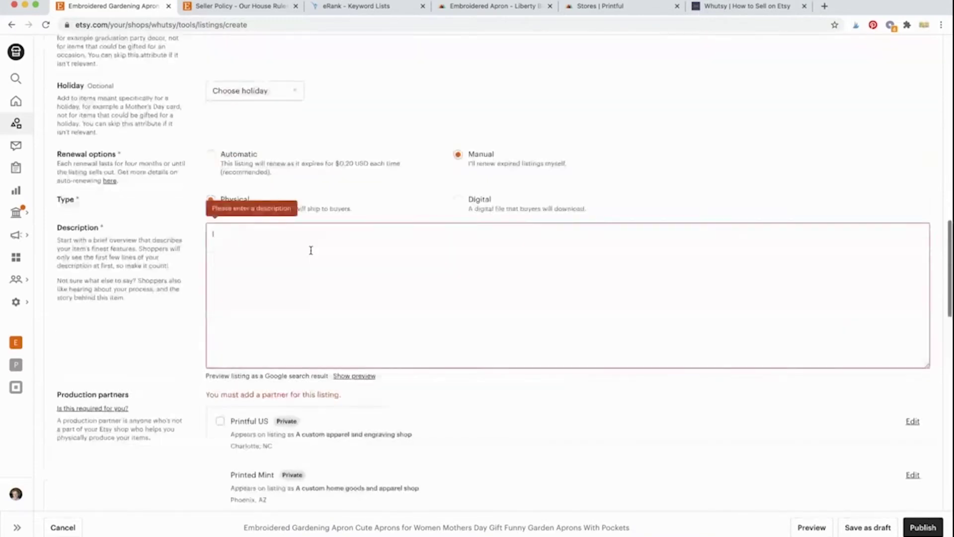
key(super+v)
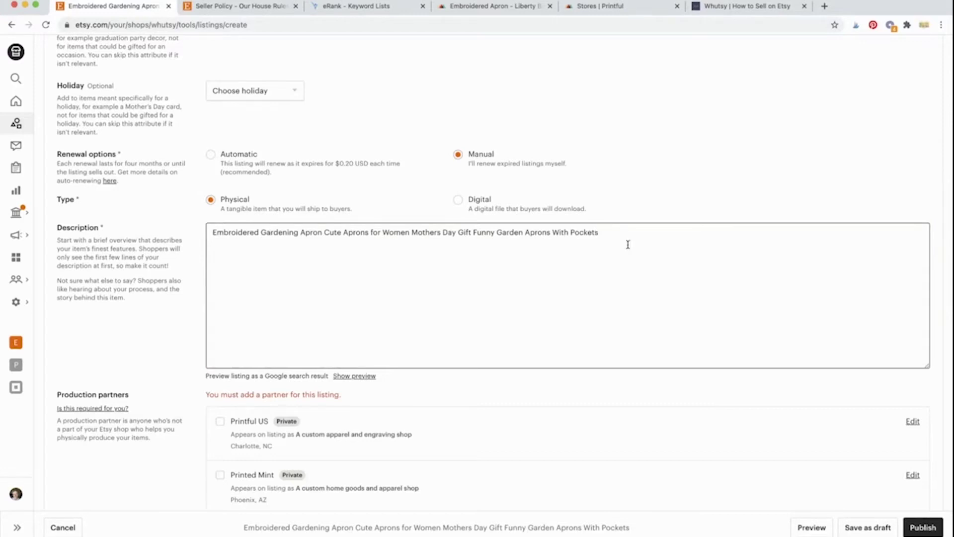
key(Return)
Step: Type 'An embroidered gardening apron that is a cute and funny Mother's Day gift for any gardener.'
text(An embroider)
text(ed garde)
text(ning sp)
key(BackSpace)
key(BackSpace)
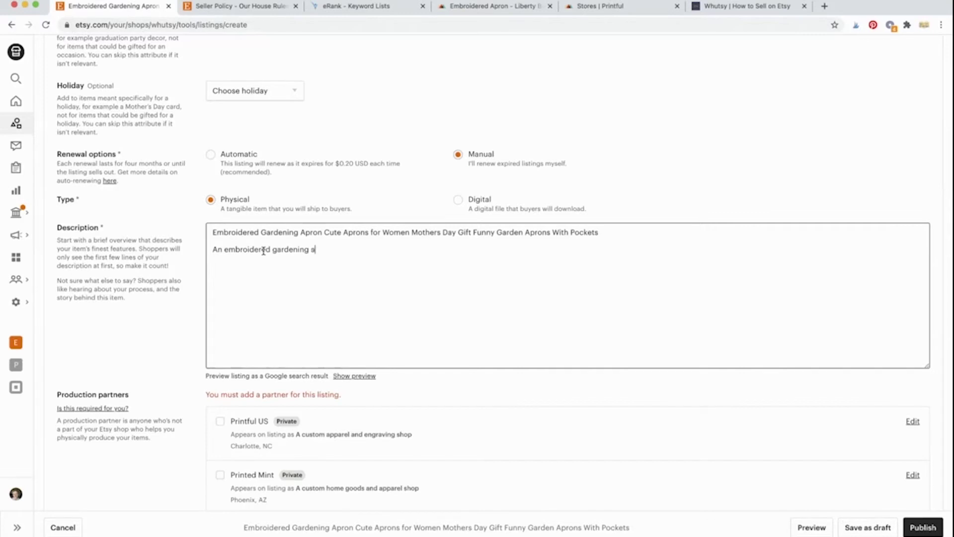
text(apron that is)
key(BackSpace)
key(BackSpace)
text(i)
key(BackSpace)
text(a)
key(BackSpace)
text(s a cute and funny )
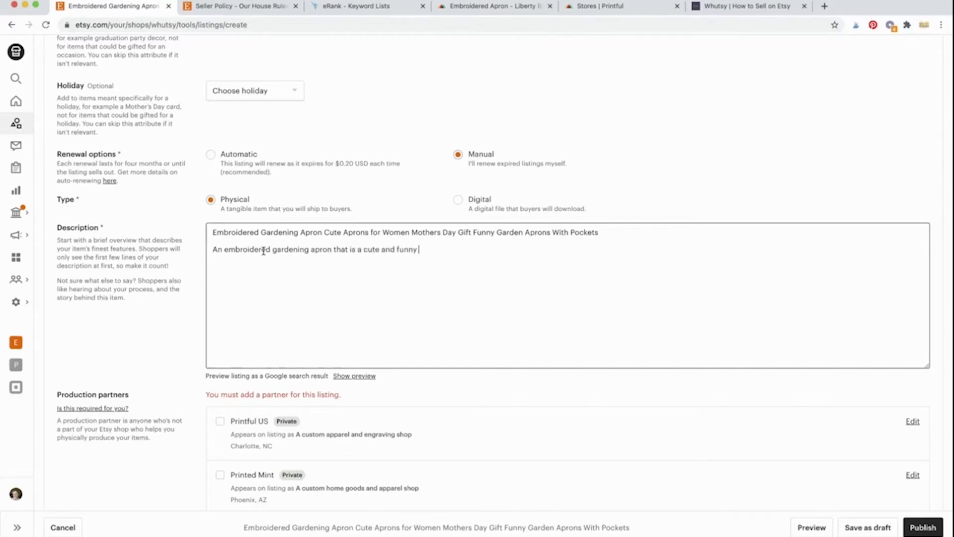
text(Mother's Day gift for any garde)
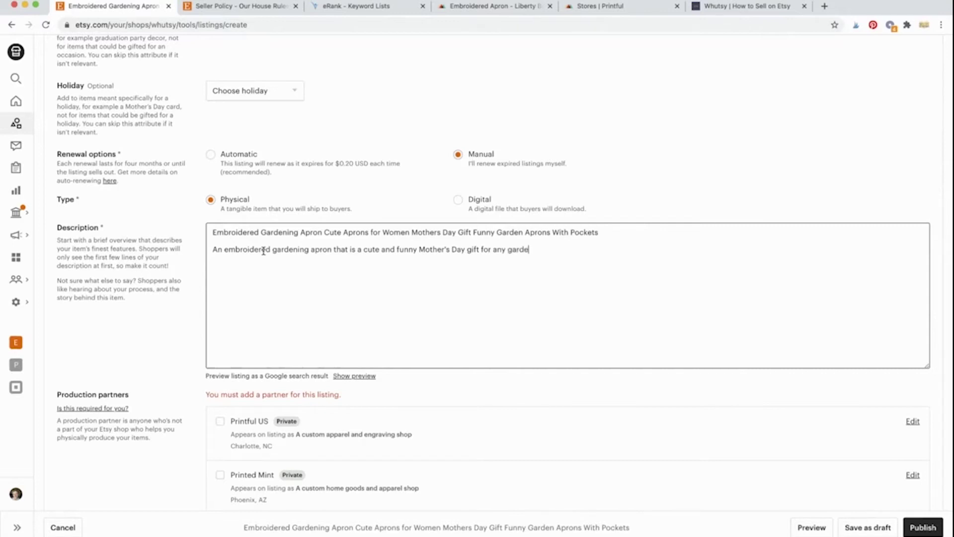
text(ner.)
Step: Insert 'with pockets' after 'apron' and select the title line above
click(333, 250)
text(with pockets)
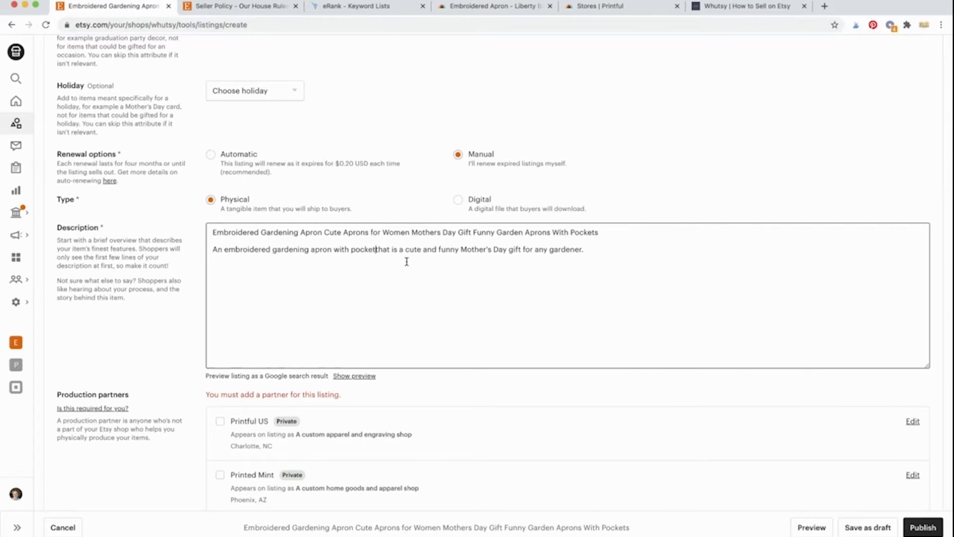
drag(598, 232, 213, 232)
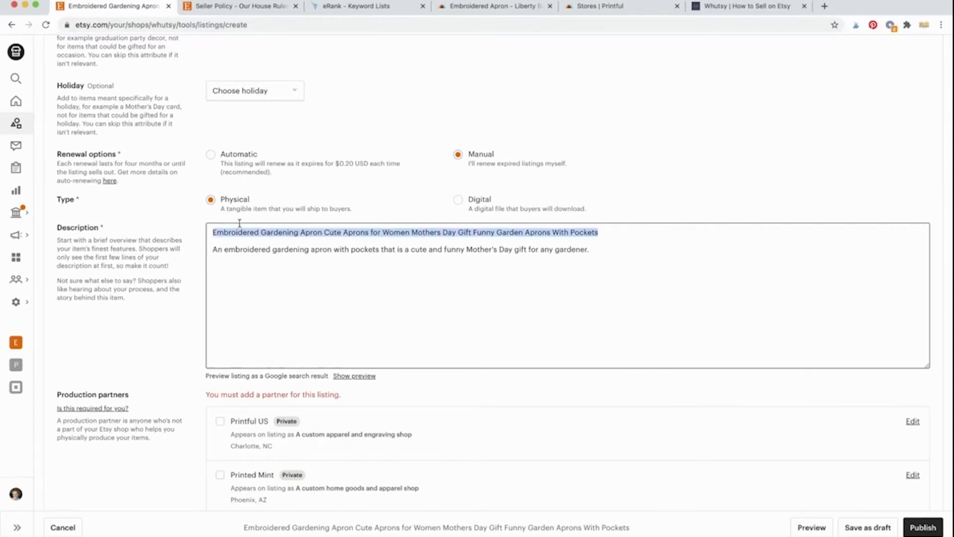
Step: Delete the leftover title text from the description and start a new paragraph below the opening sentence
click(214, 250)
key(BackSpace)
key(BackSpace)
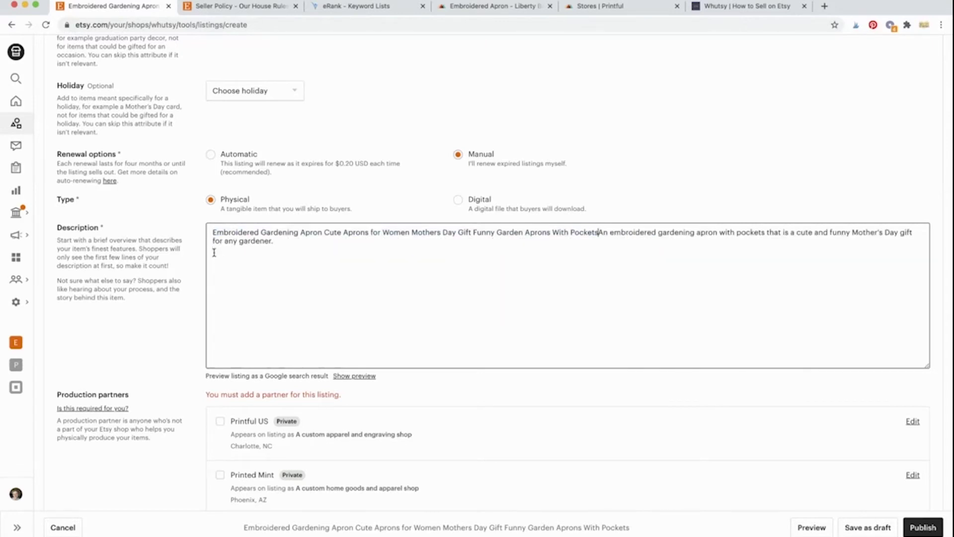
key(BackSpace)
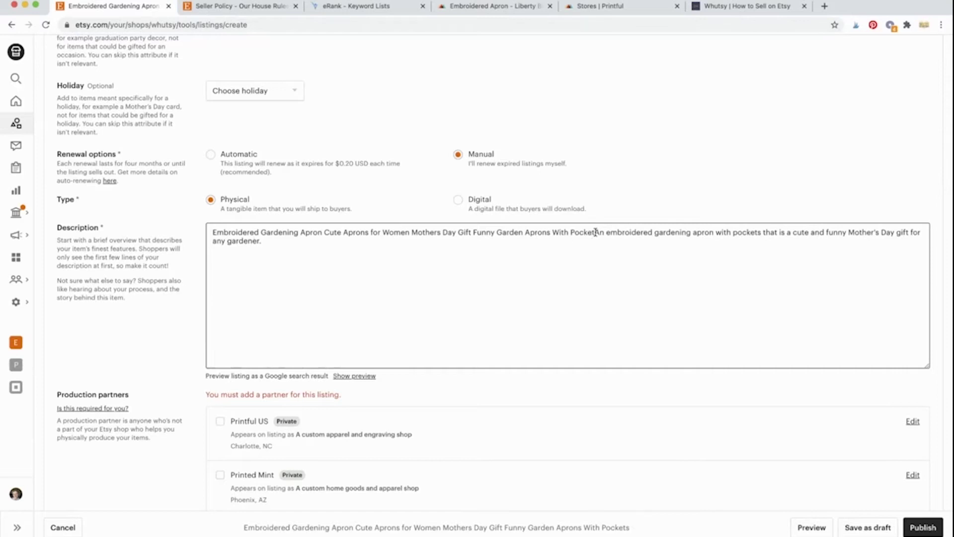
drag(595, 232, 287, 208)
key(BackSpace)
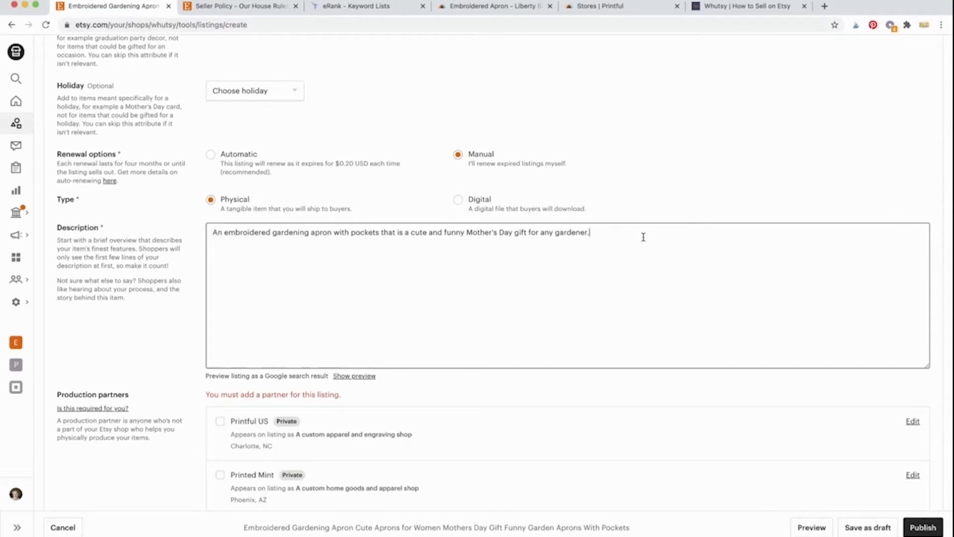
key(Return)
key(Return)
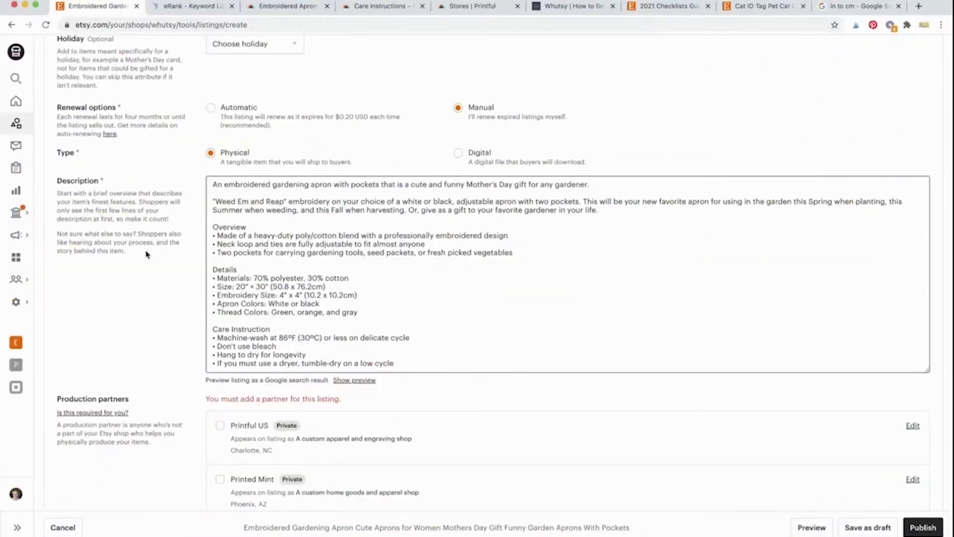
Step: Add the closing quotation mark after 'Reap' and check the second paragraph's closing gift sentence
scroll(457, 334, down, 1)
scroll(458, 334, up, 2)
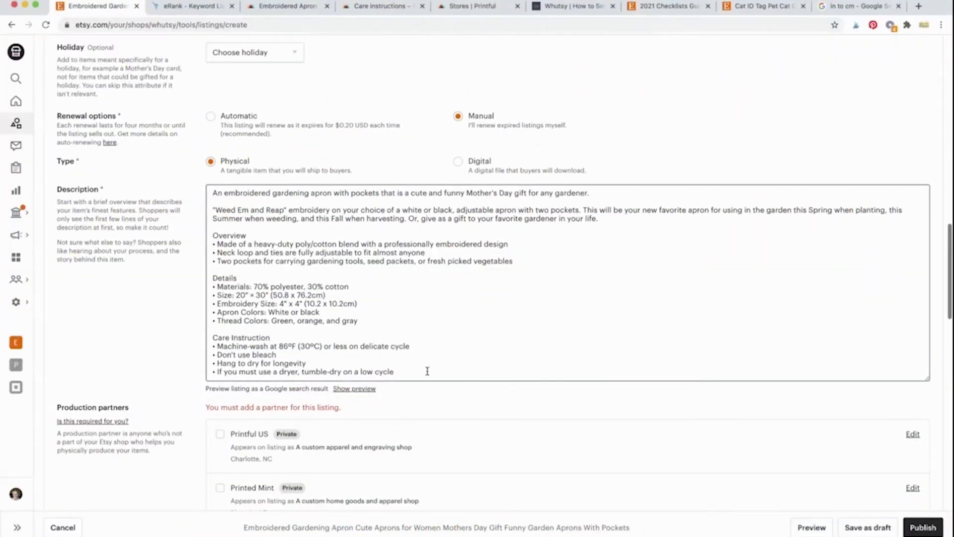
drag(427, 371, 201, 187)
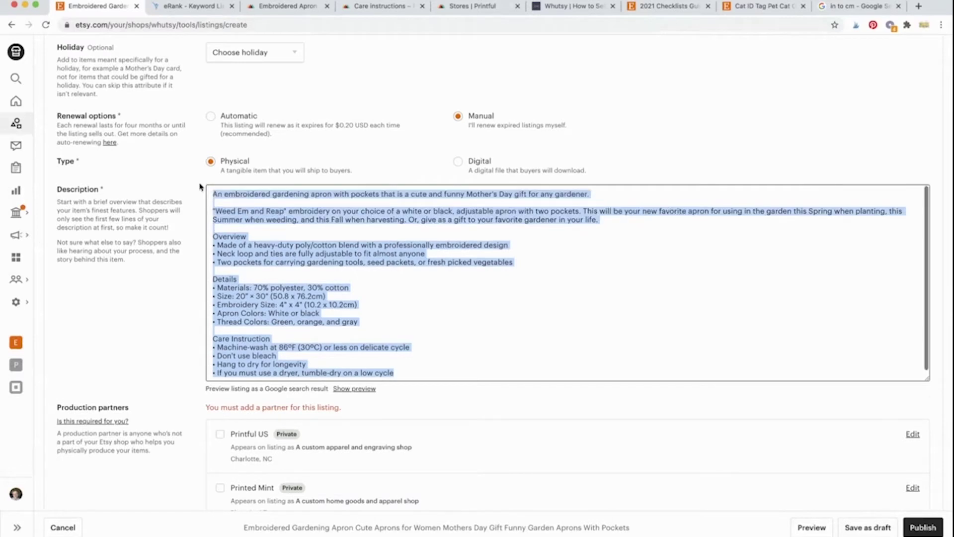
click(182, 343)
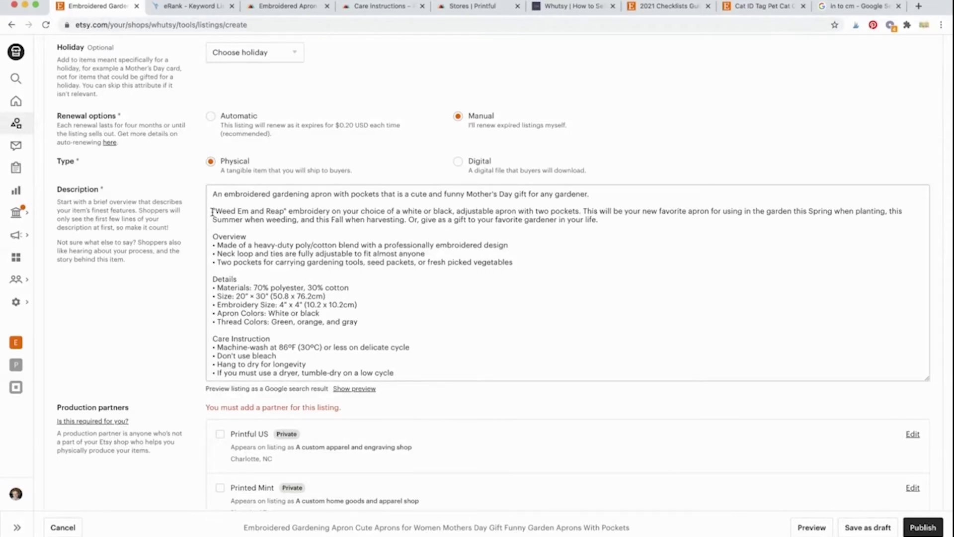
click(286, 210)
text(")
drag(608, 220, 588, 214)
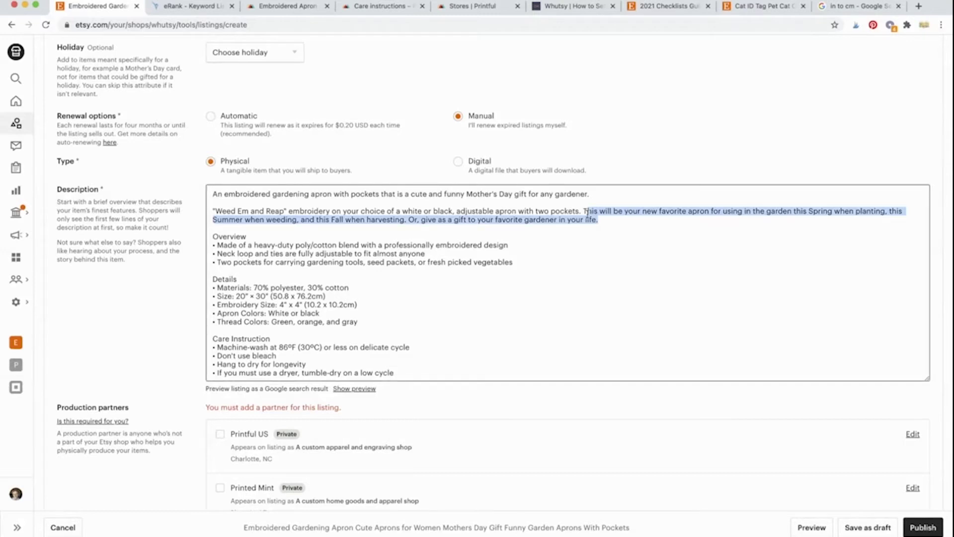
click(576, 240)
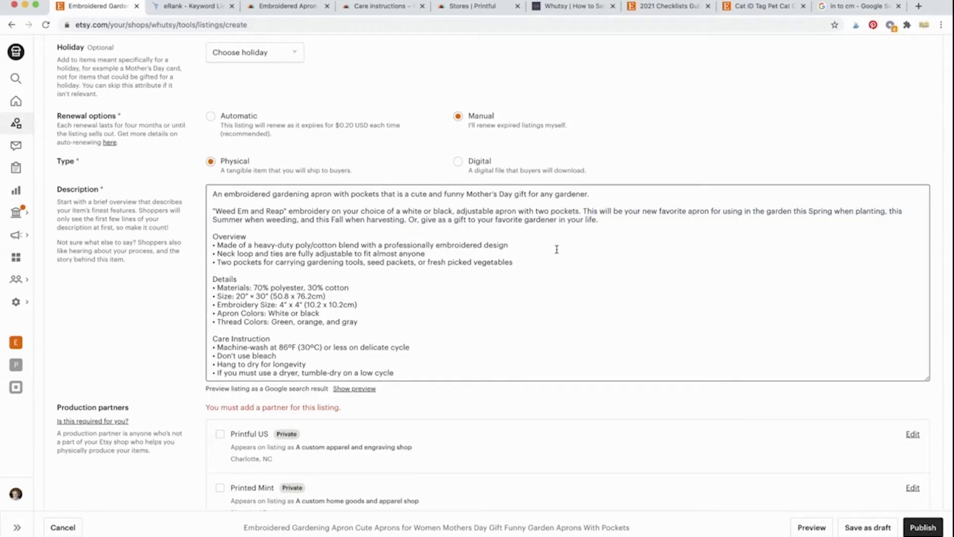
drag(608, 220, 597, 197)
click(592, 220)
click(501, 257)
scroll(307, 259, down, 1)
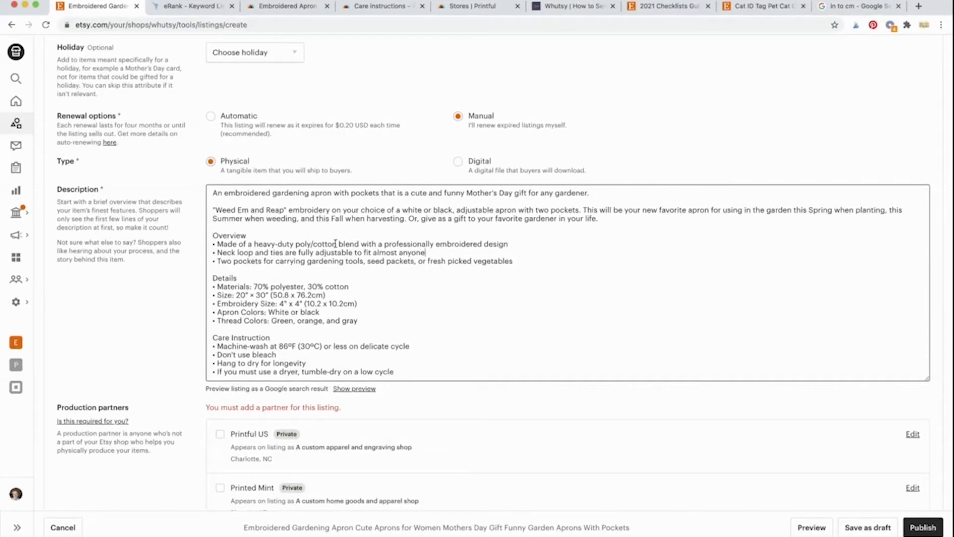
click(445, 251)
scroll(390, 294, down, 1)
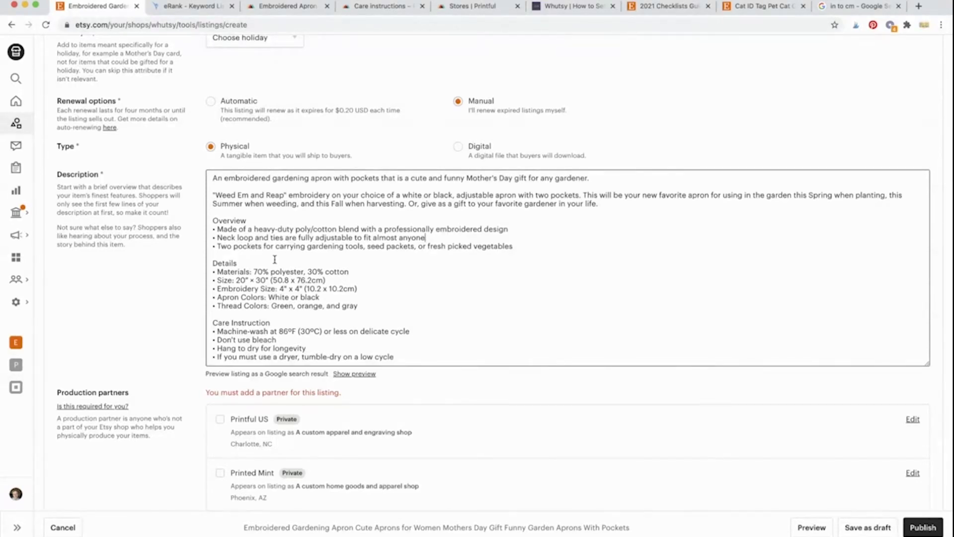
drag(211, 263, 371, 305)
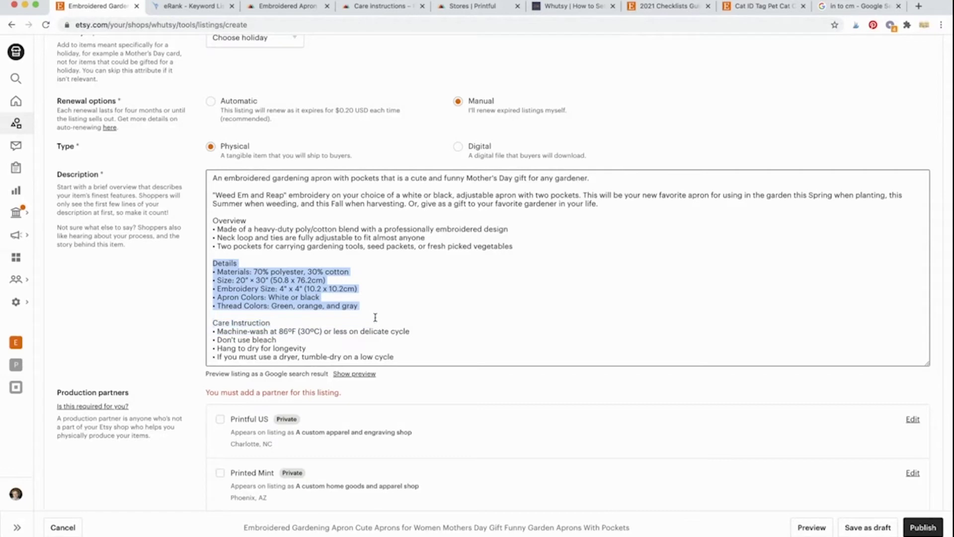
click(279, 273)
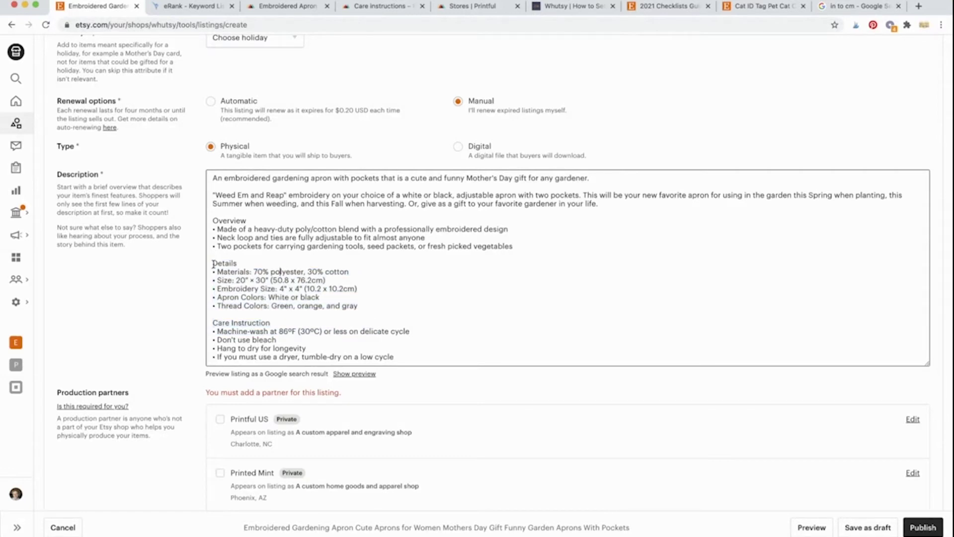
click(217, 272)
drag(238, 281, 268, 281)
click(271, 280)
Step: Convert 20 inches to 50.8 cm in Google's converter, then return to the Etsy draft
click(846, 6)
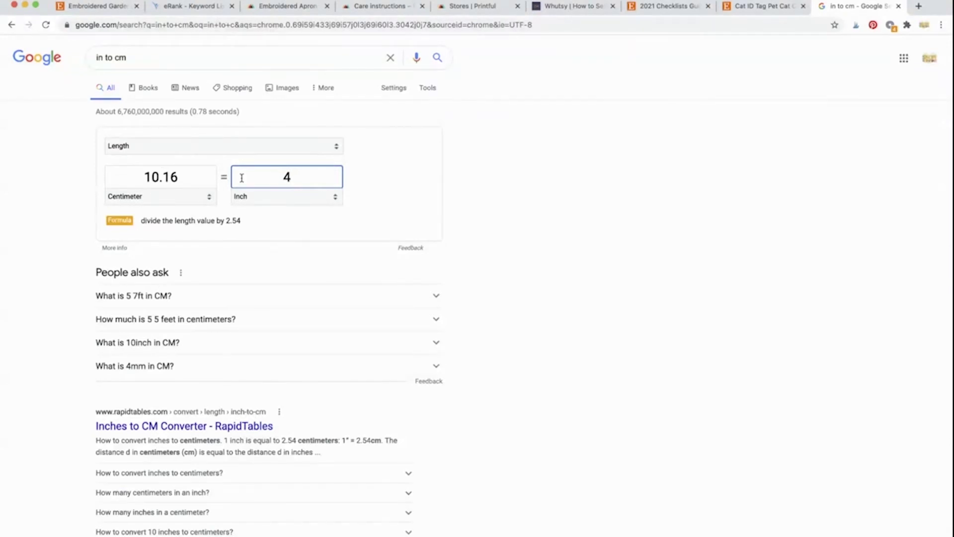
drag(296, 177, 280, 182)
text(20)
drag(149, 177, 192, 178)
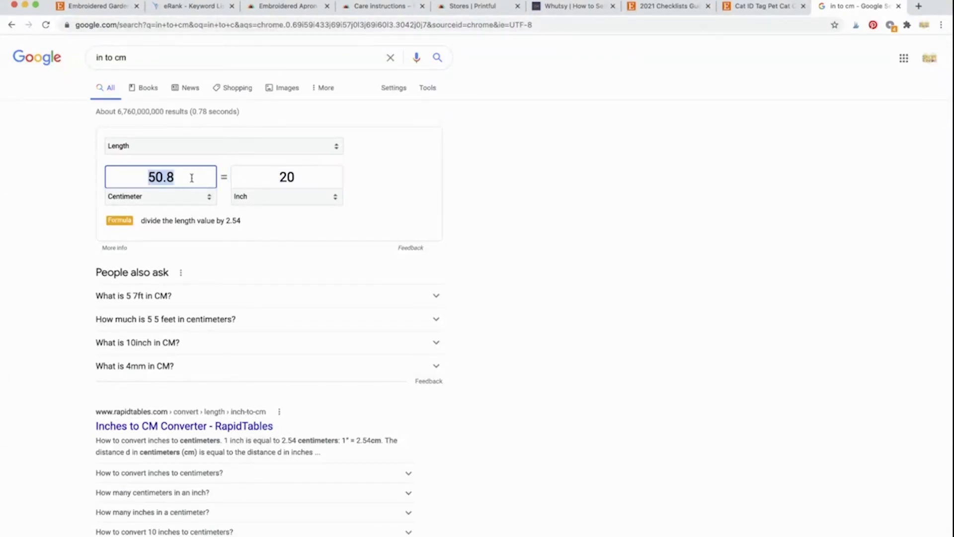
click(492, 172)
click(110, 8)
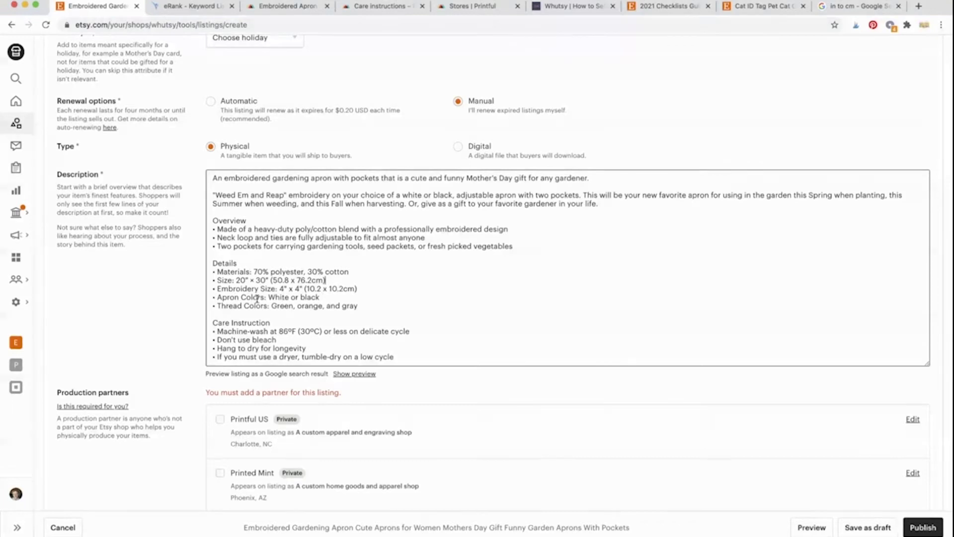
drag(217, 289, 276, 291)
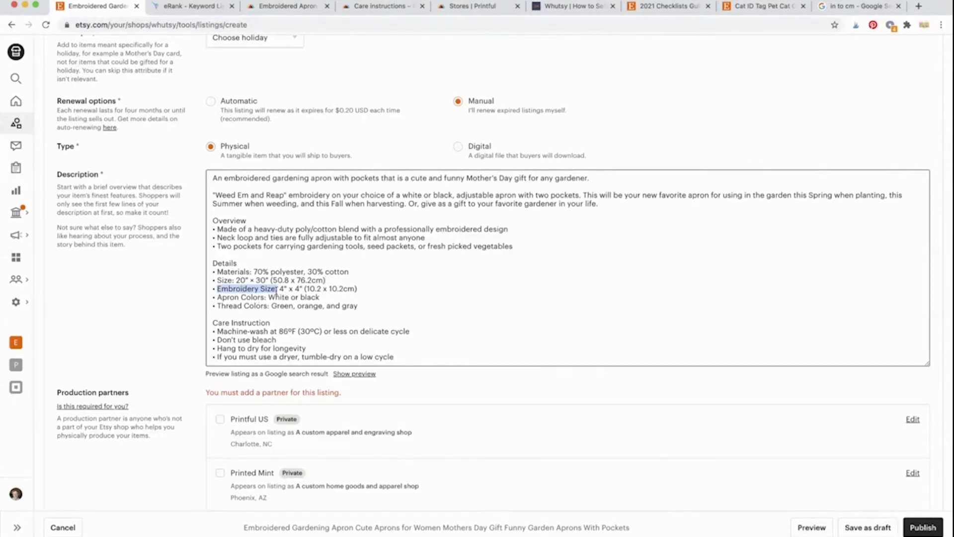
click(204, 315)
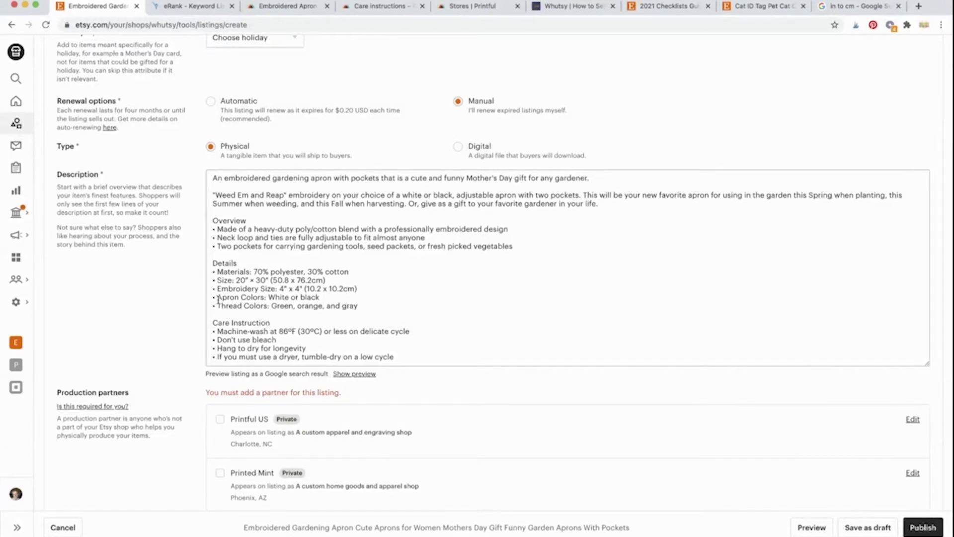
scroll(219, 301, down, 1)
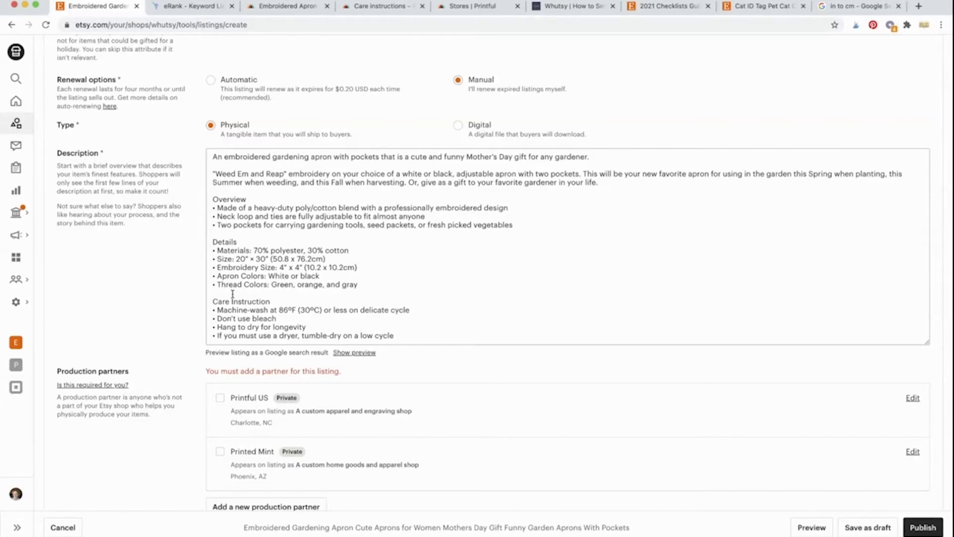
scroll(232, 294, down, 1)
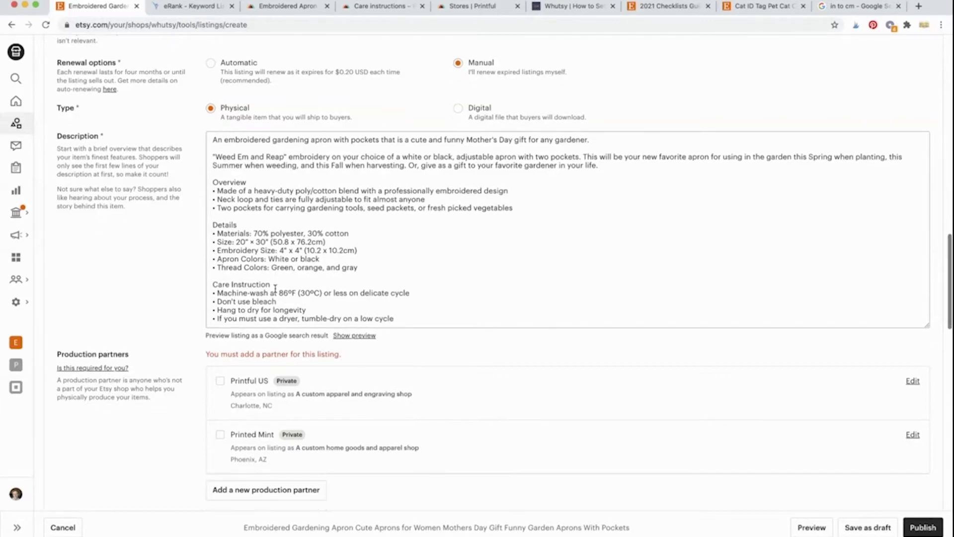
scroll(230, 293, up, 1)
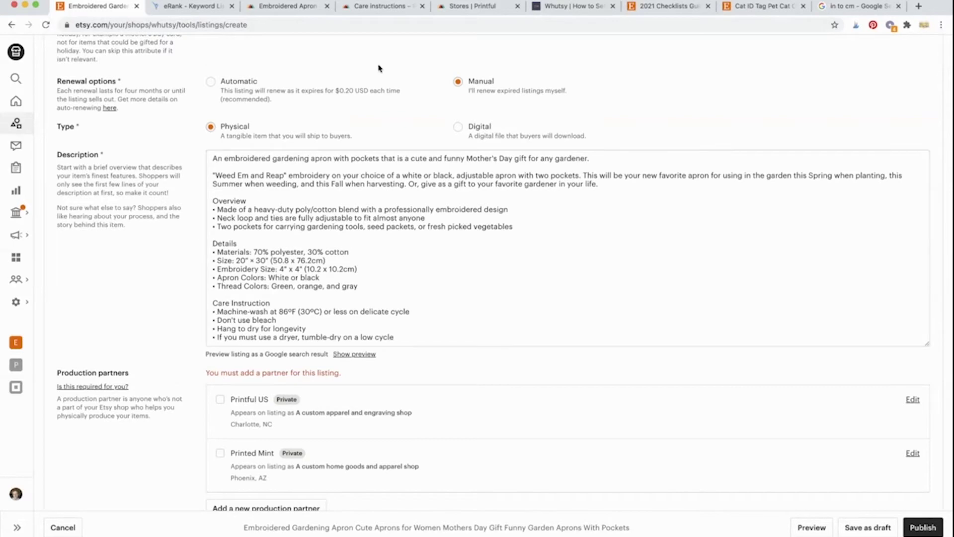
click(297, 12)
scroll(301, 232, down, 2)
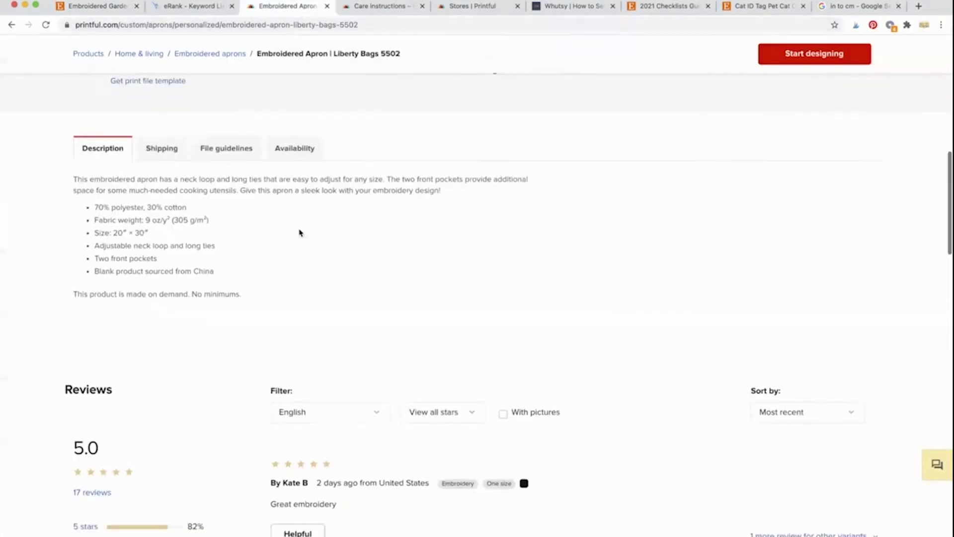
scroll(301, 233, up, 10)
scroll(299, 229, down, 1)
scroll(299, 229, down, 3)
scroll(298, 229, up, 4)
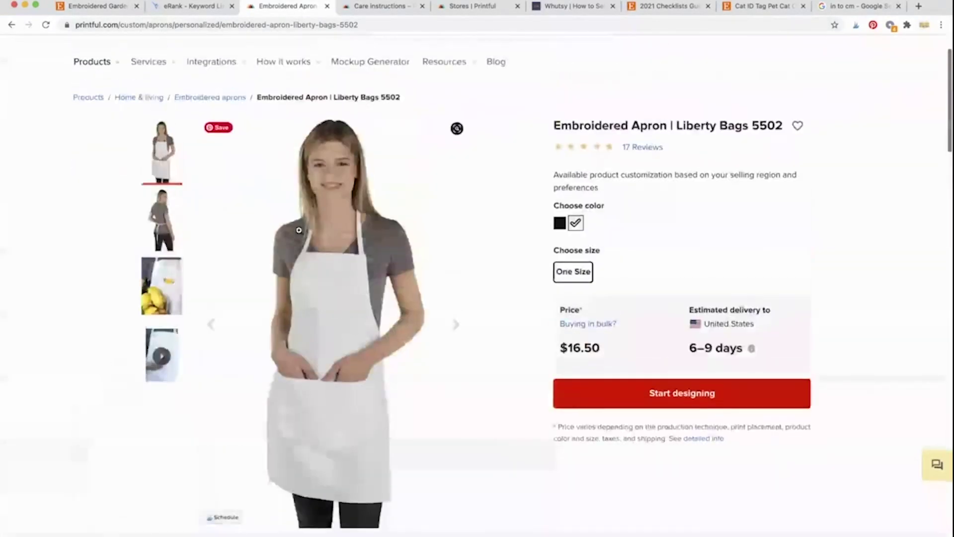
scroll(371, 99, up, 2)
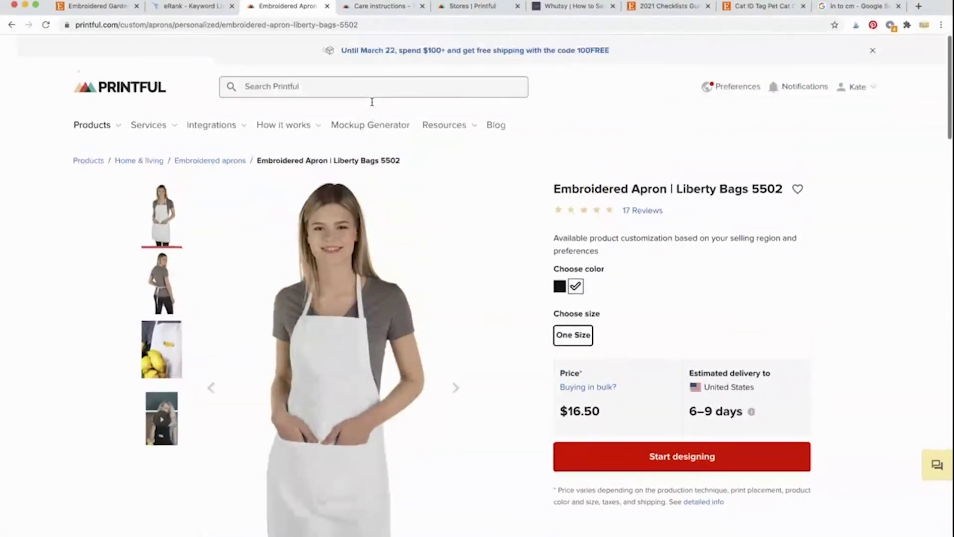
mouse_move(455, 128)
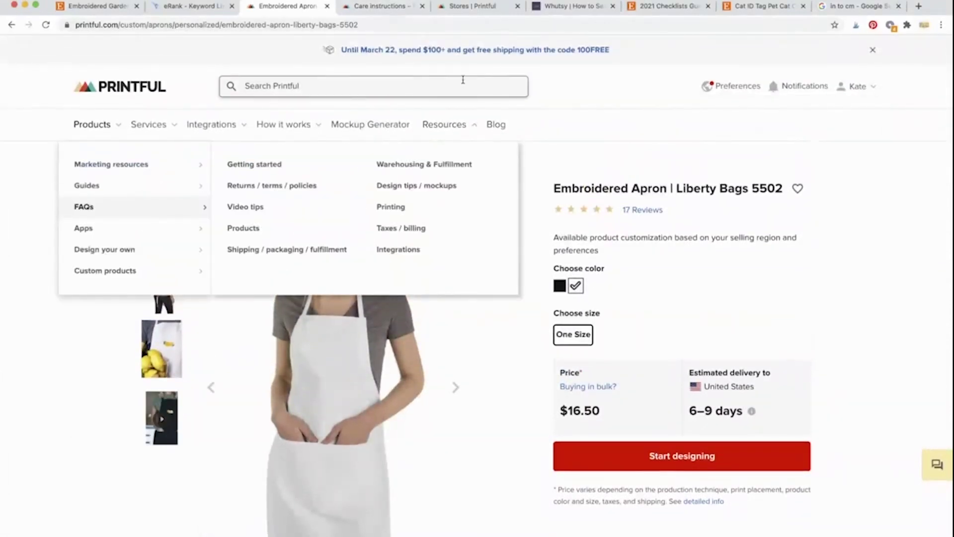
click(387, 9)
scroll(353, 153, up, 10)
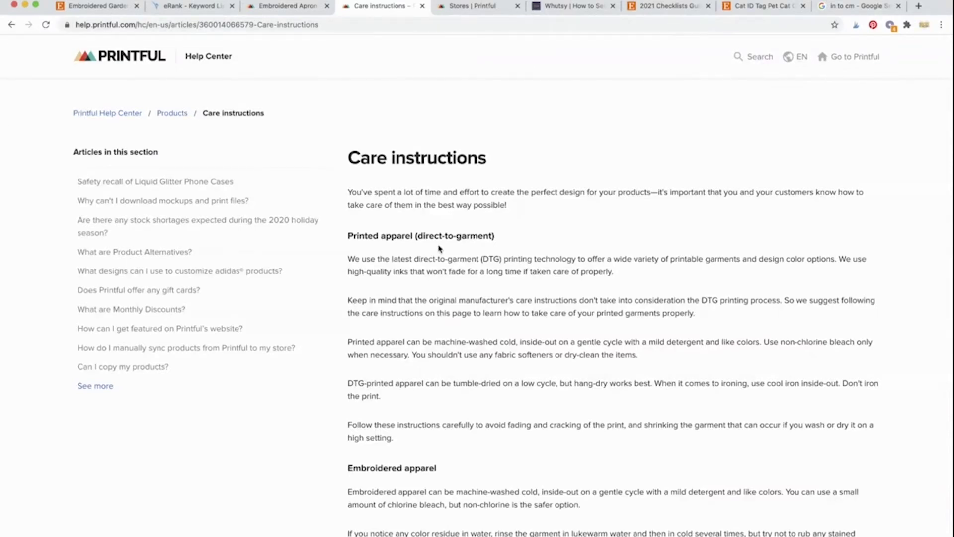
scroll(438, 248, down, 10)
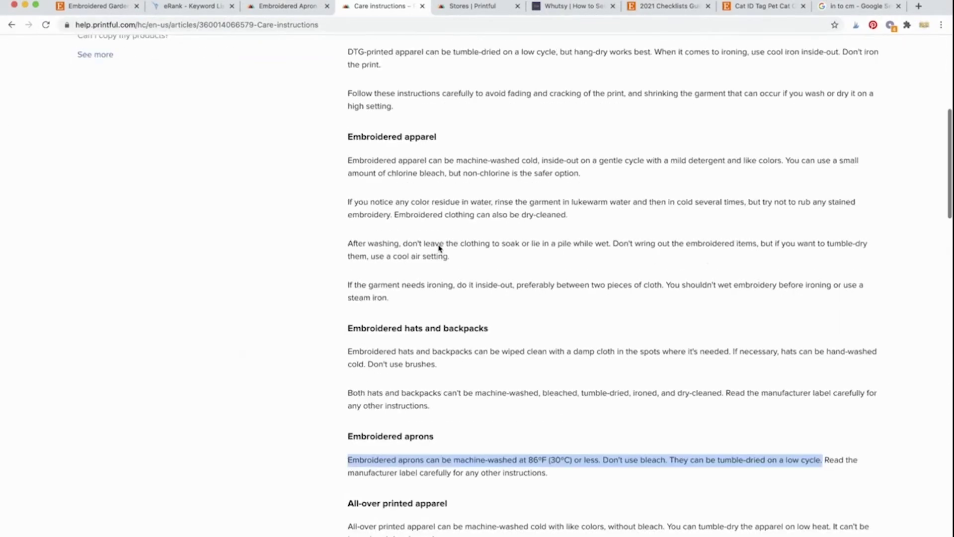
scroll(439, 248, down, 15)
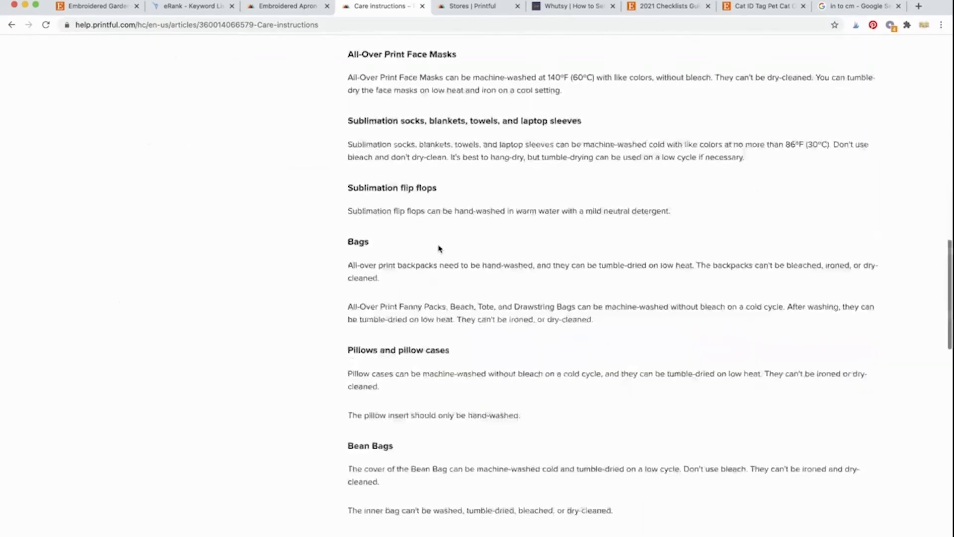
scroll(438, 248, down, 6)
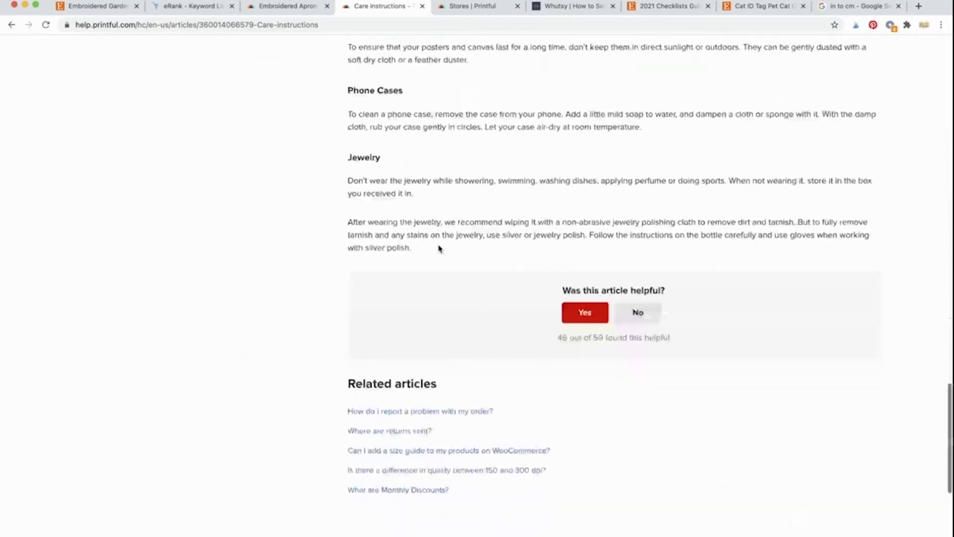
scroll(439, 246, up, 18)
scroll(439, 246, up, 15)
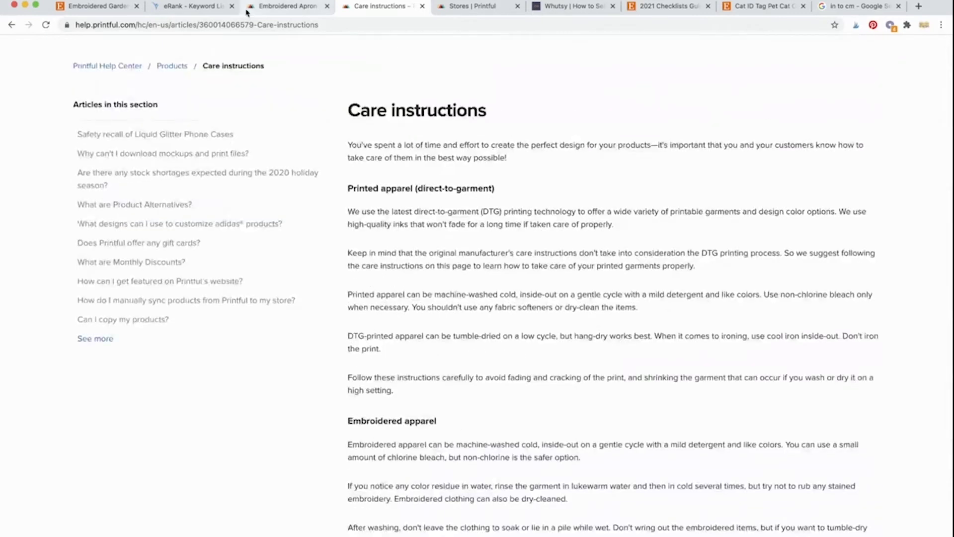
click(83, 7)
scroll(262, 293, down, 1)
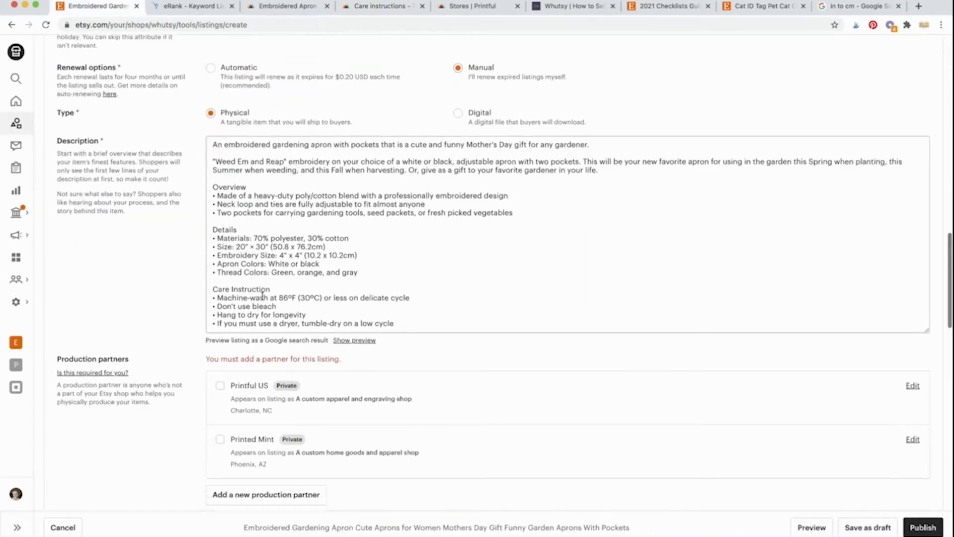
click(264, 298)
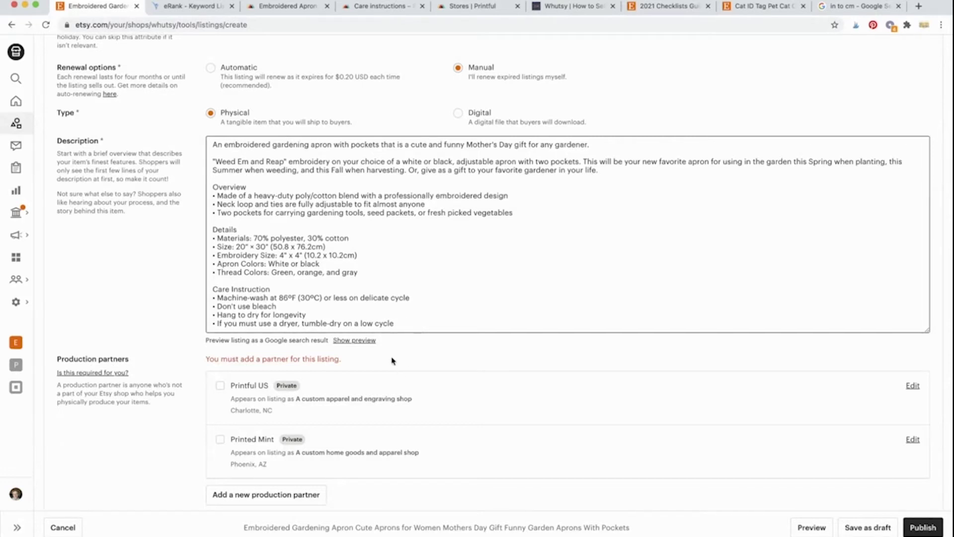
click(368, 343)
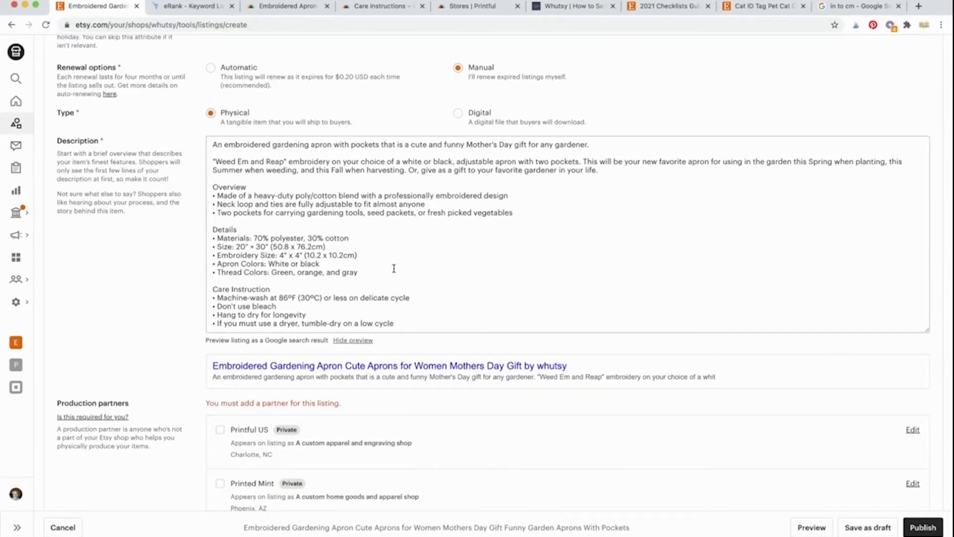
scroll(197, 342, down, 1)
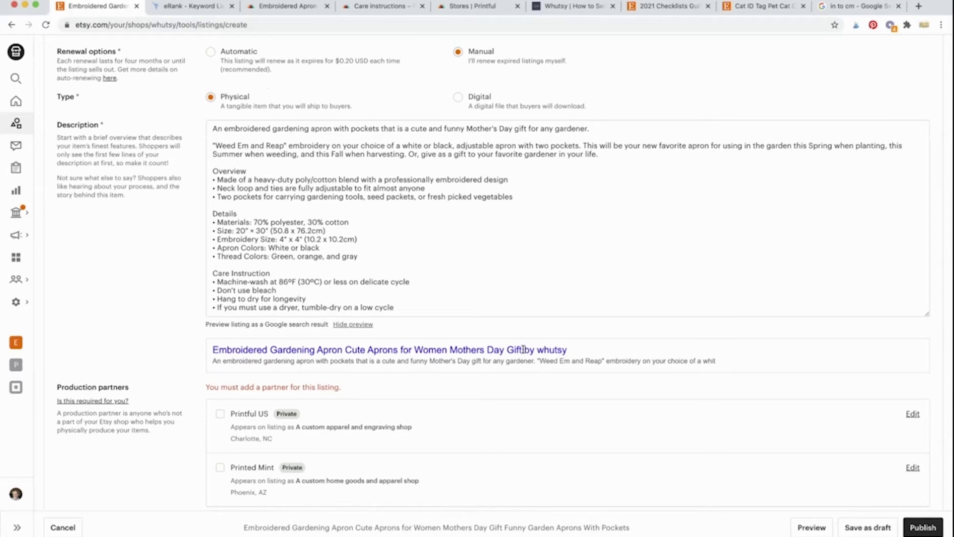
drag(524, 349, 201, 353)
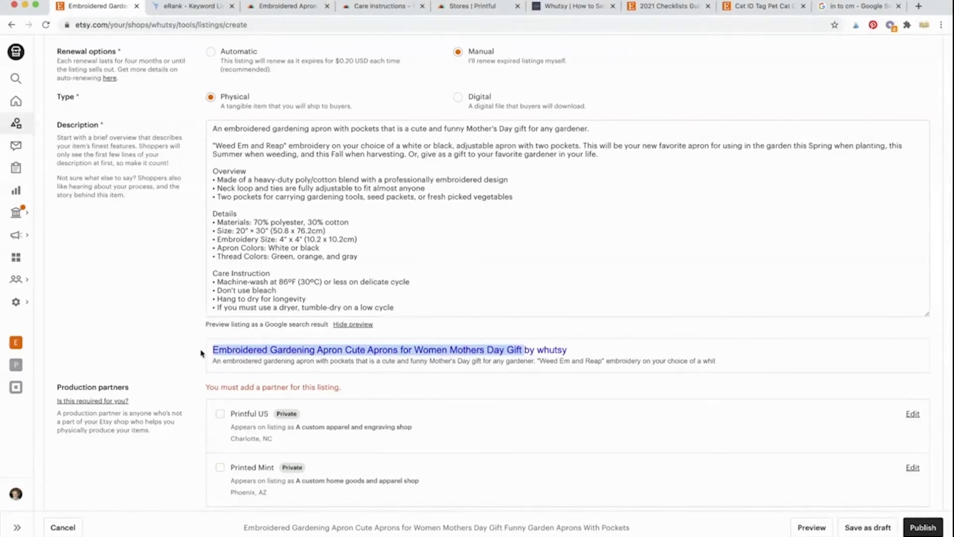
click(179, 362)
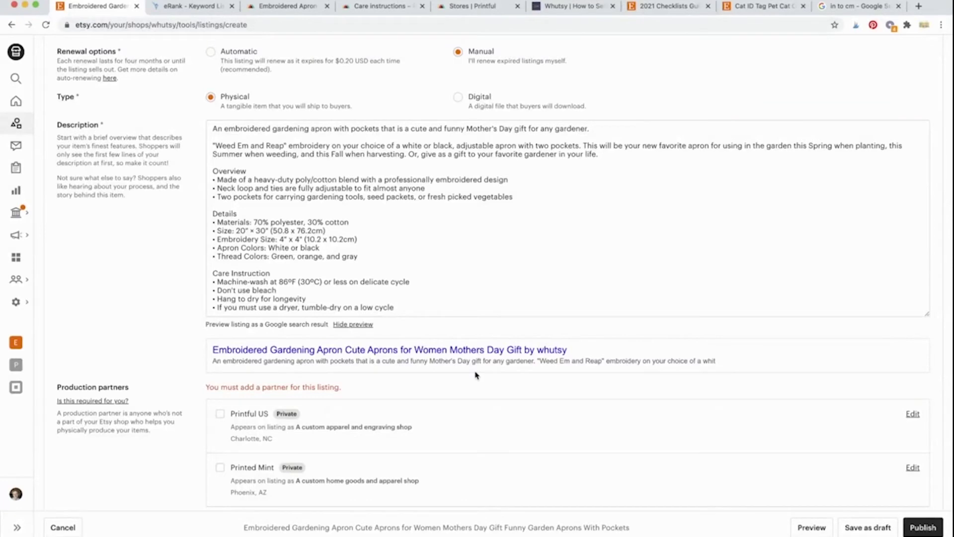
scroll(475, 375, down, 3)
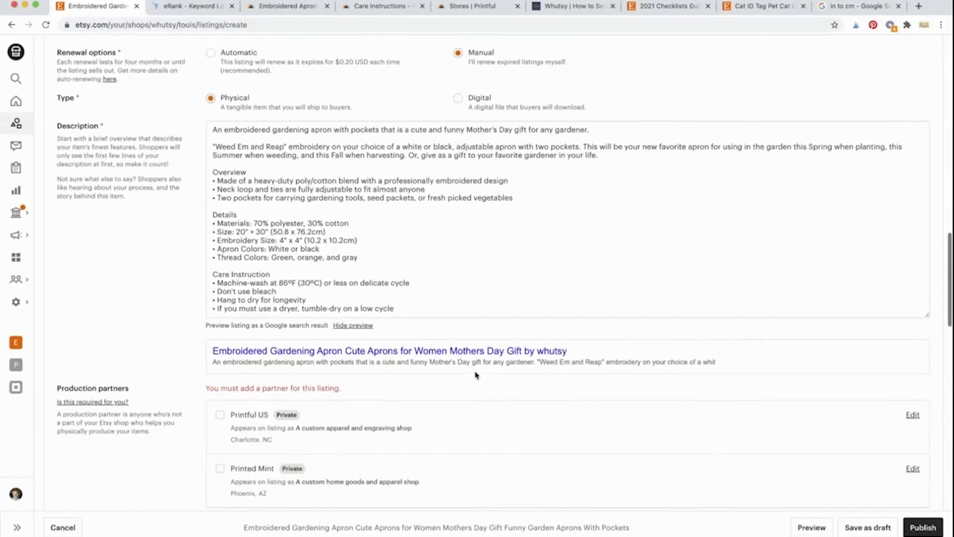
scroll(476, 375, up, 1)
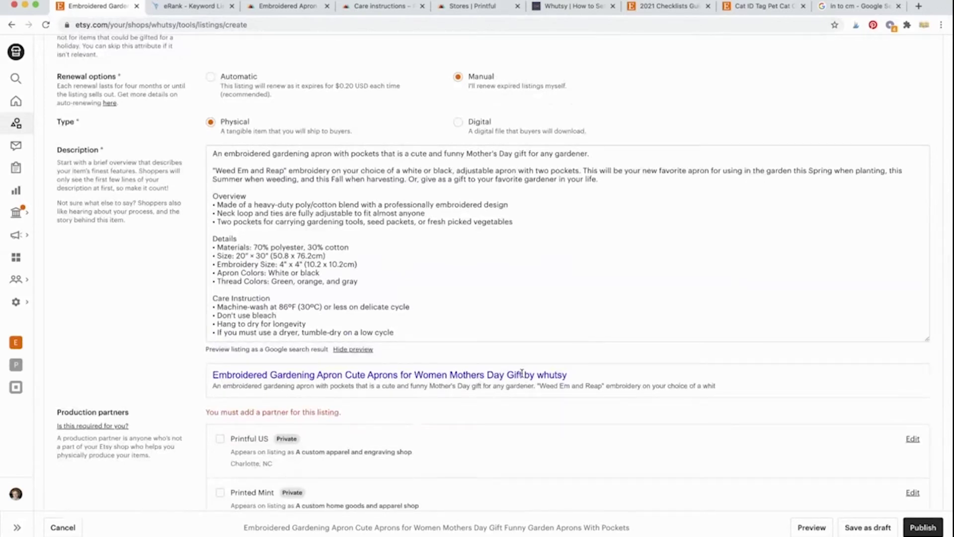
drag(525, 375, 470, 376)
click(528, 361)
scroll(525, 376, up, 15)
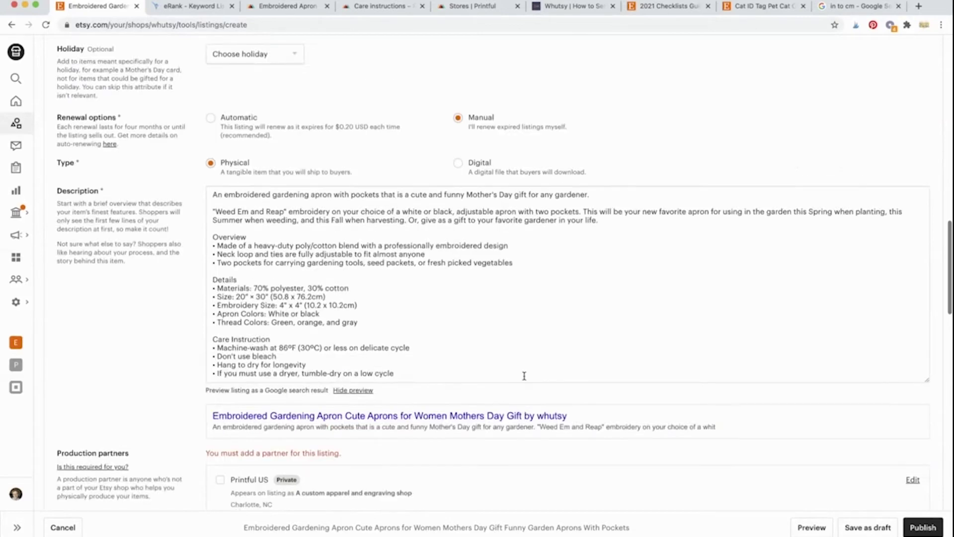
scroll(525, 376, down, 1)
click(423, 323)
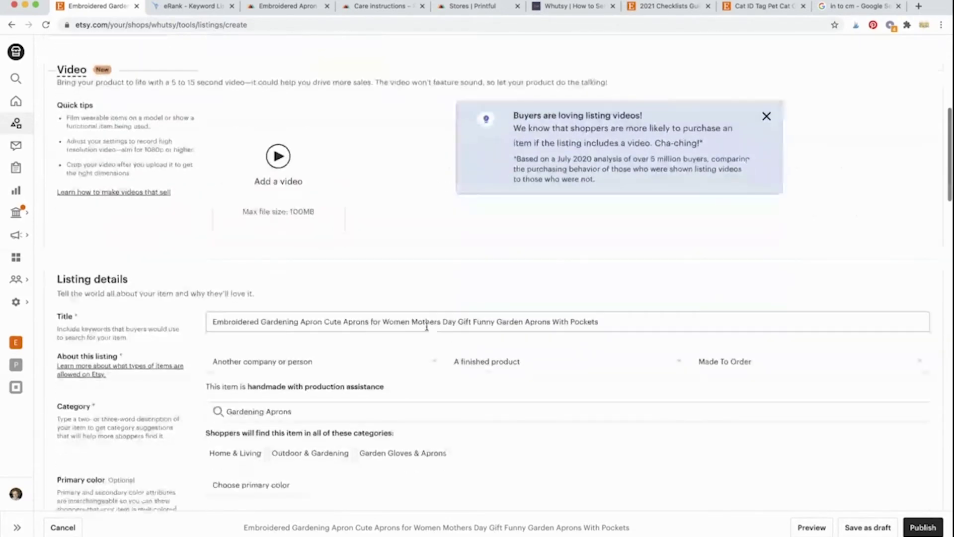
click(323, 322)
text(,)
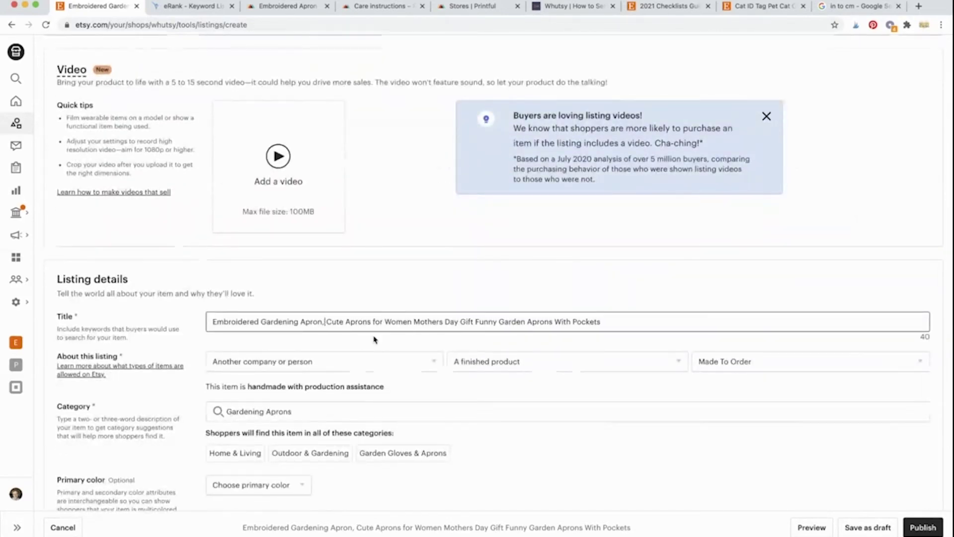
scroll(374, 336, down, 12)
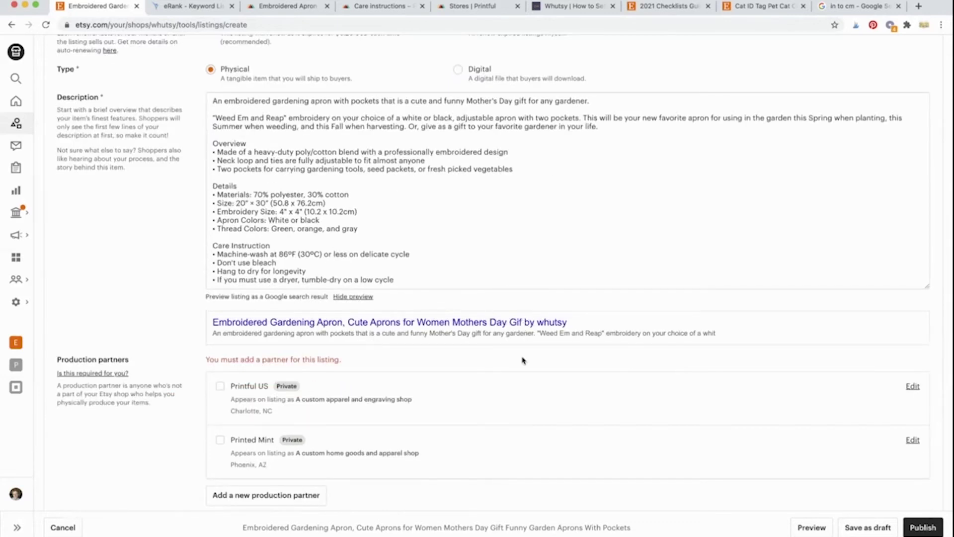
scroll(520, 355, up, 12)
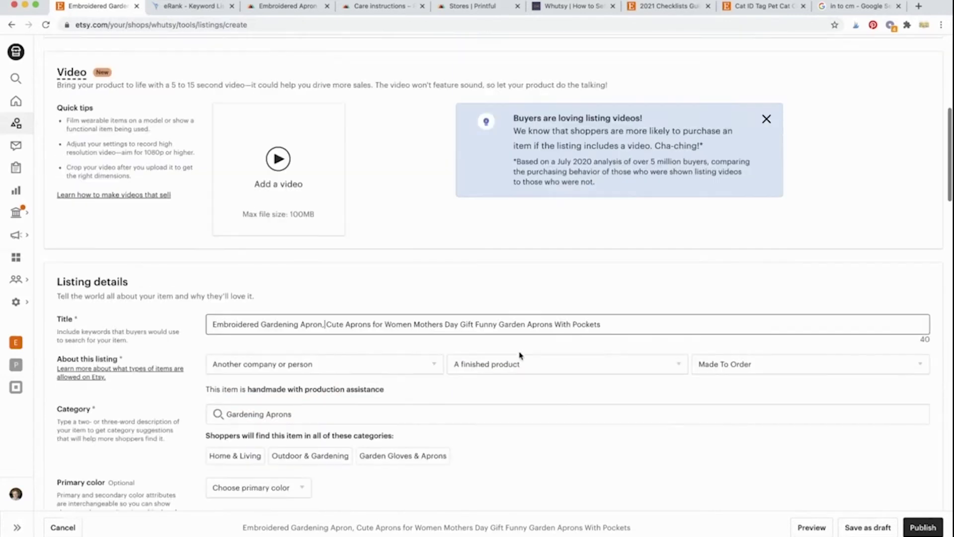
key(BackSpace)
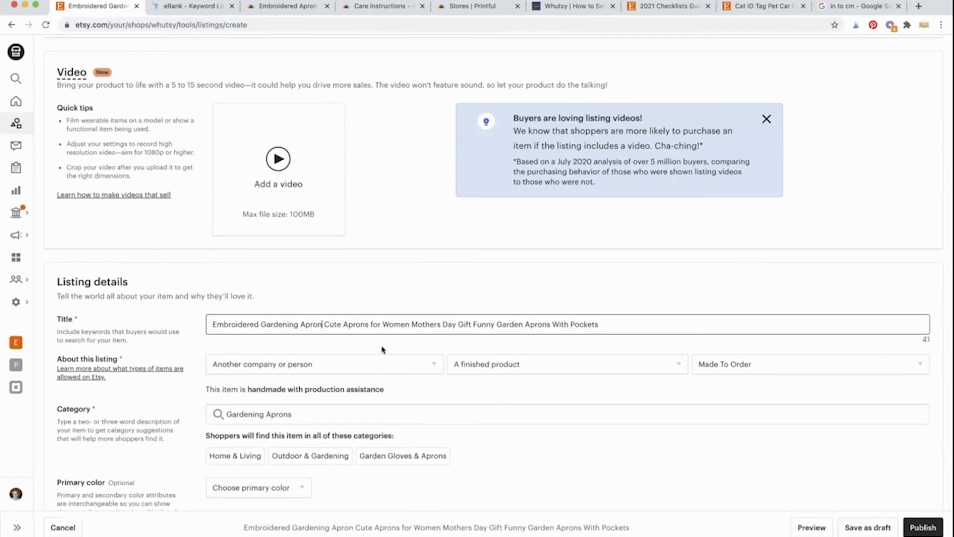
scroll(384, 350, down, 10)
scroll(381, 346, down, 3)
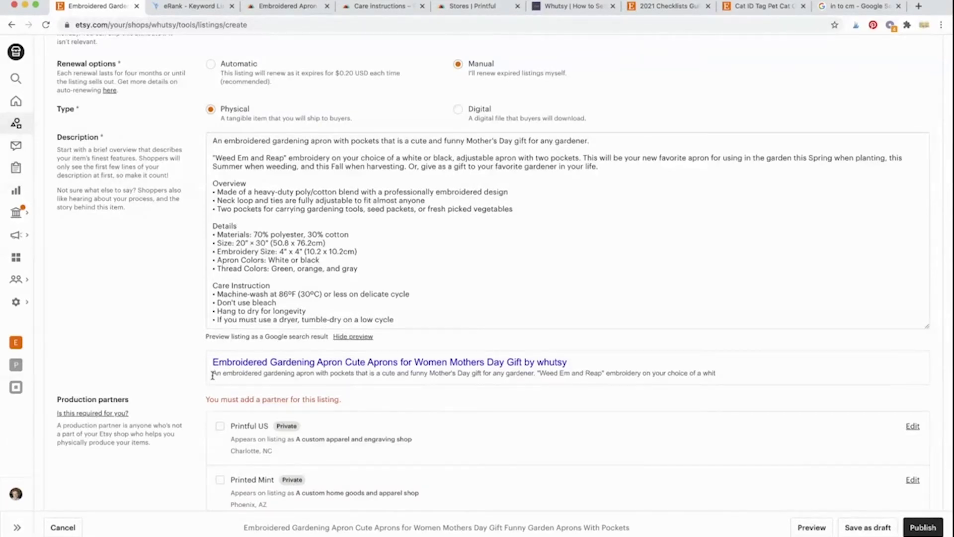
Step: Remove the words 'your choice of a' from the description's second paragraph
drag(213, 376, 574, 377)
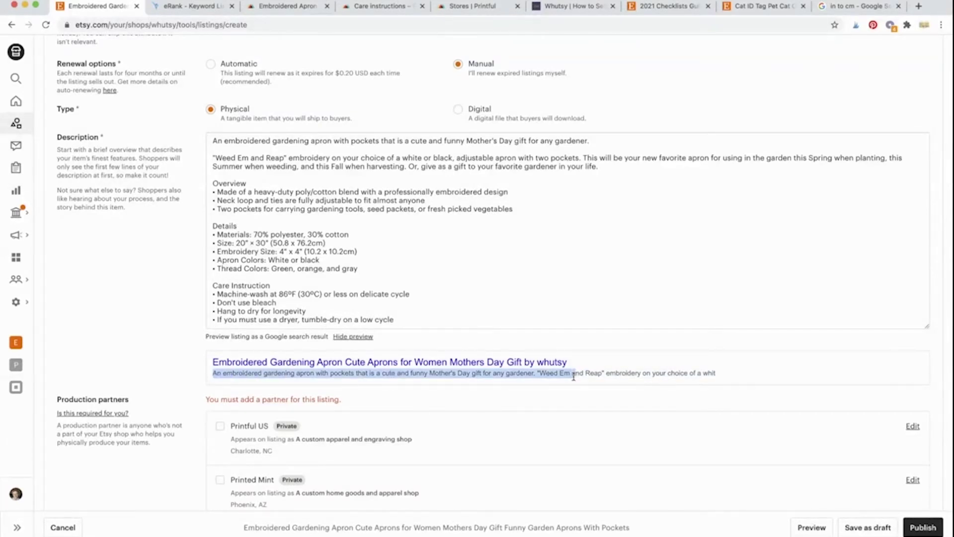
click(434, 374)
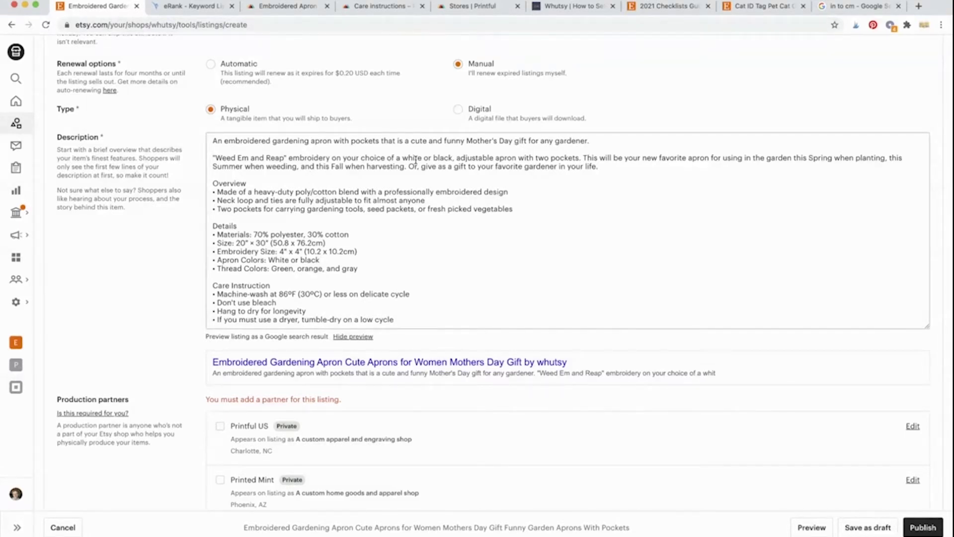
drag(344, 158, 393, 159)
key(BackSpace)
key(BackSpace)
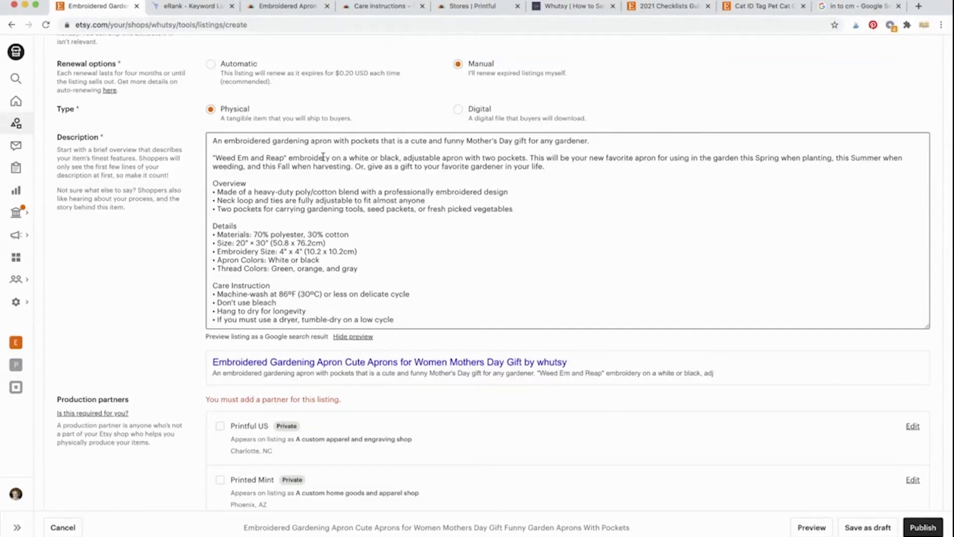
click(350, 158)
key(BackSpace)
key(BackSpace)
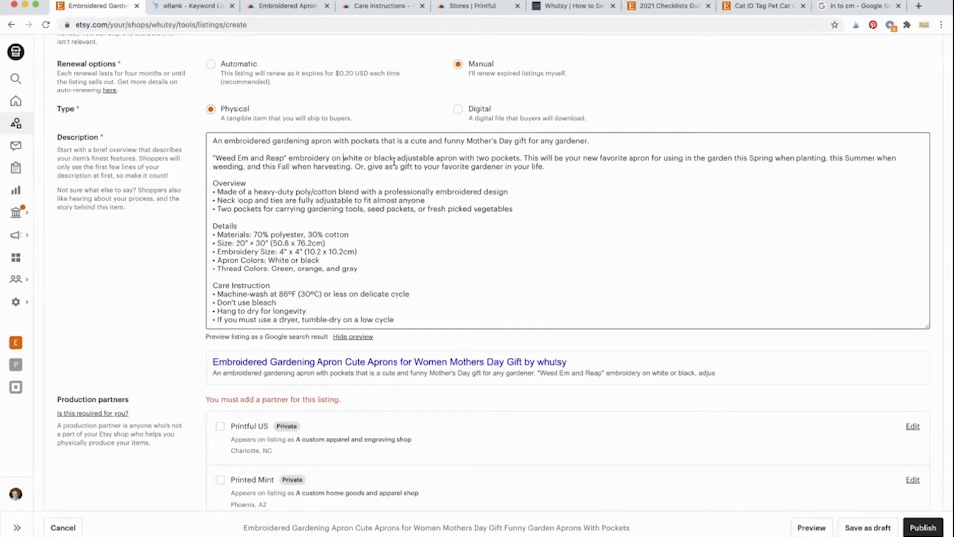
Step: Insert 'apron' after 'black' and replace the second 'apron' with 'and'
click(394, 158)
text(,)
key(Left)
text(aprong)
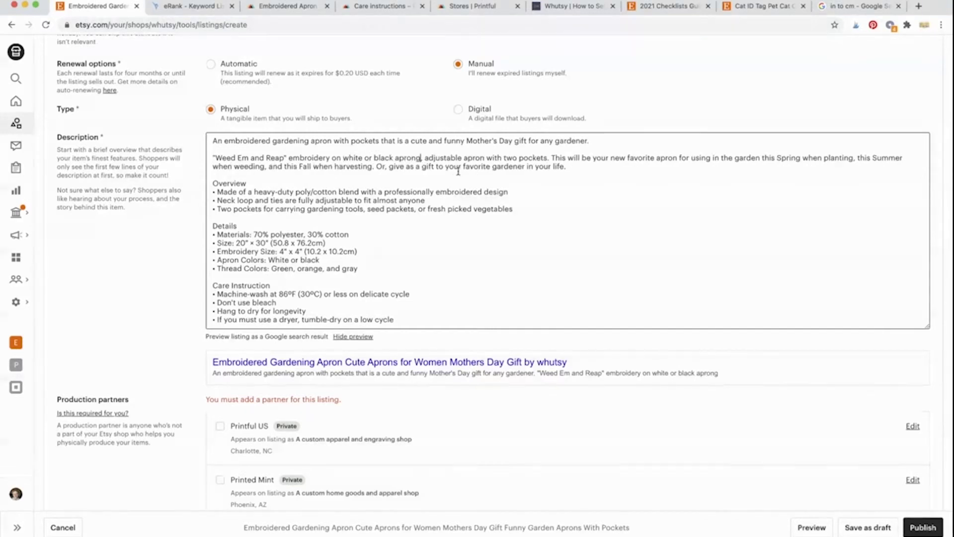
key(BackSpace)
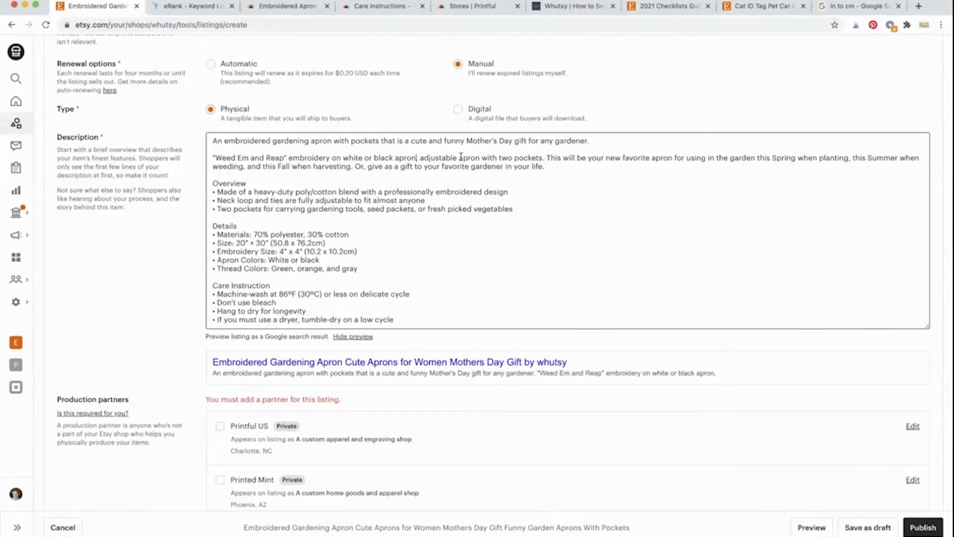
drag(459, 158, 481, 157)
text(and)
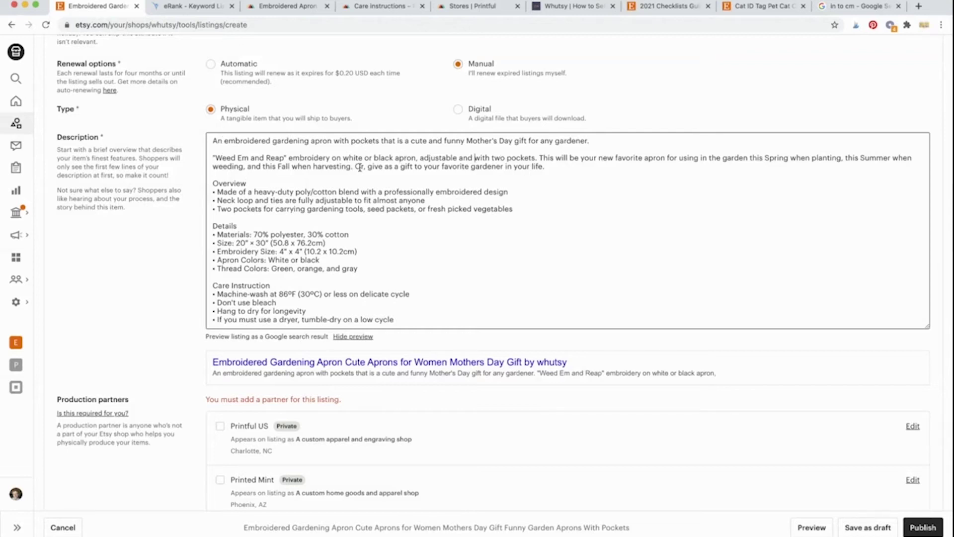
scroll(205, 239, down, 4)
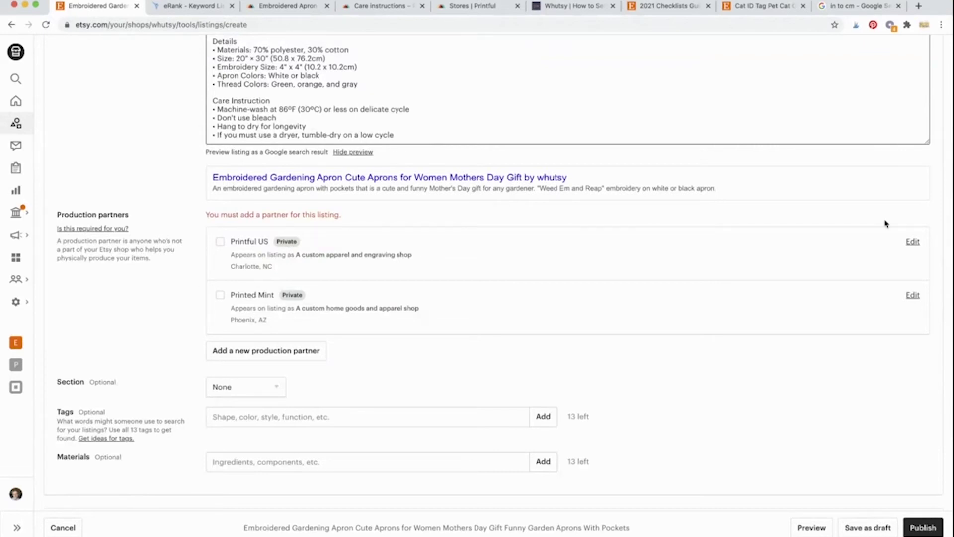
Step: Open the Printful US production partner's edit form and look through its details
click(913, 243)
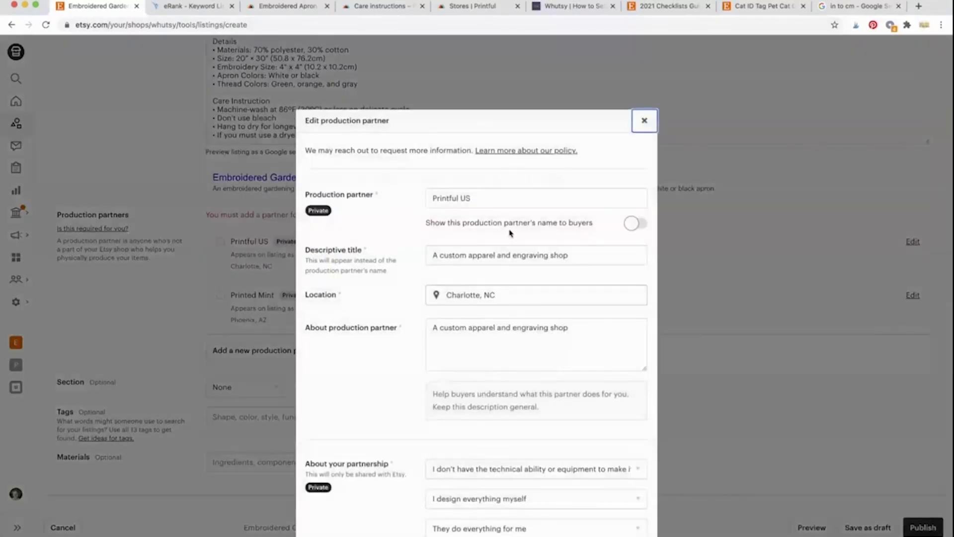
scroll(401, 258, down, 1)
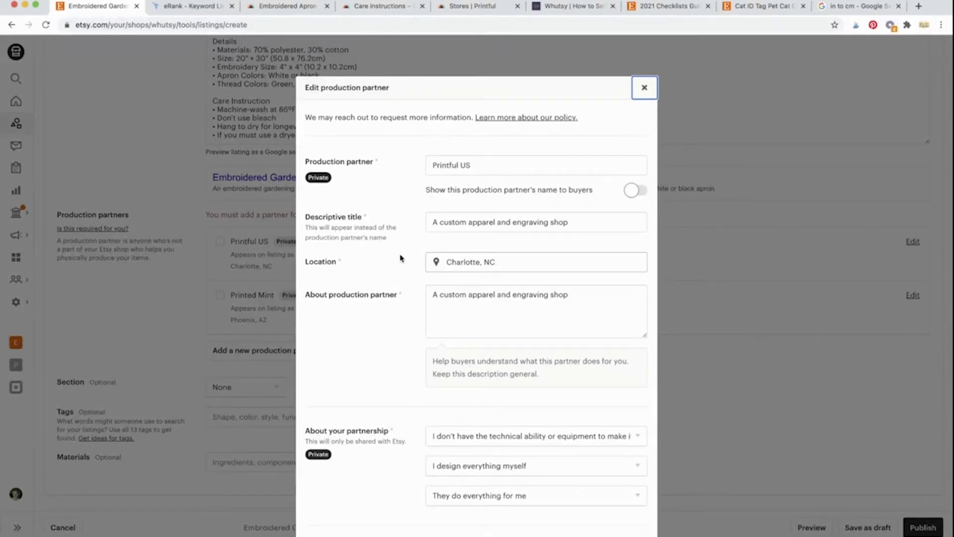
scroll(400, 258, down, 2)
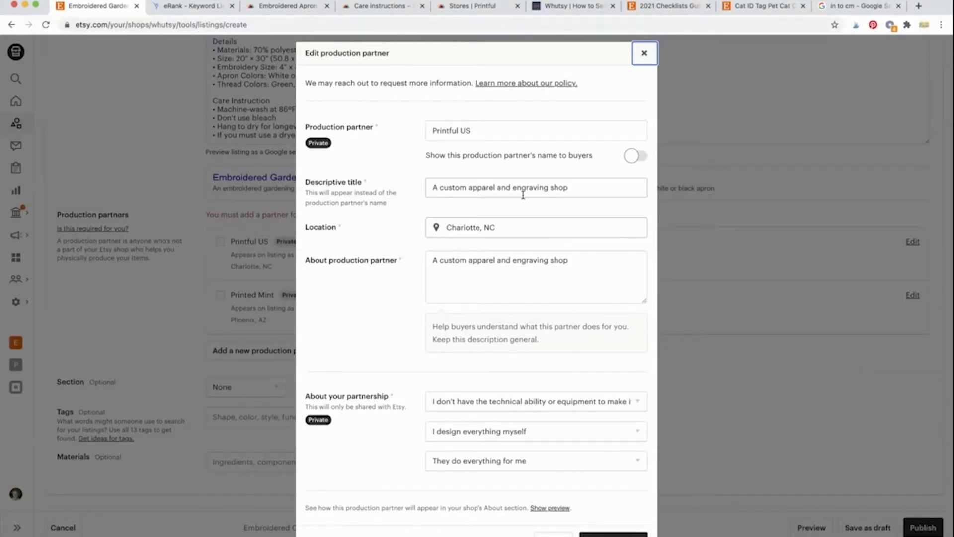
Step: Review the three partnership answers for Printful US and save the partner with Update partner
scroll(412, 210, down, 2)
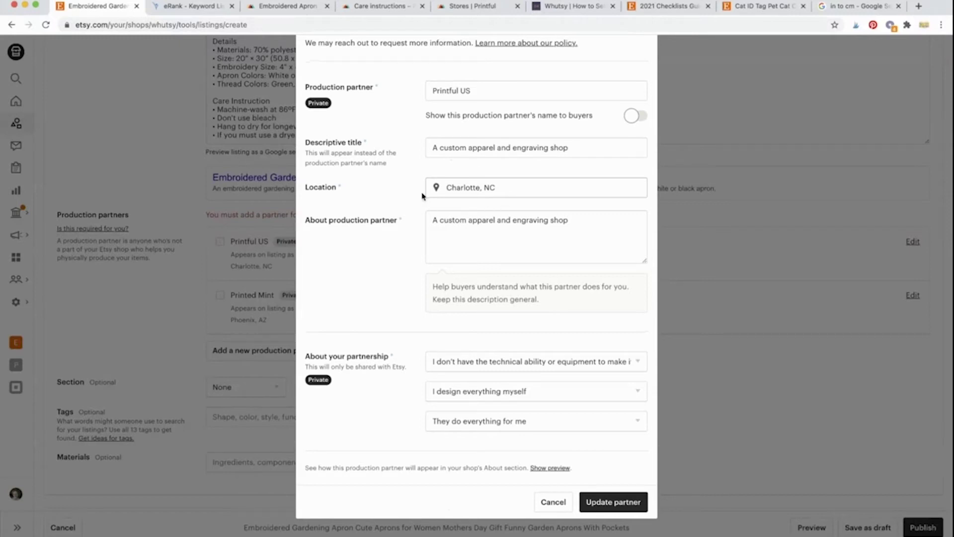
scroll(415, 269, down, 1)
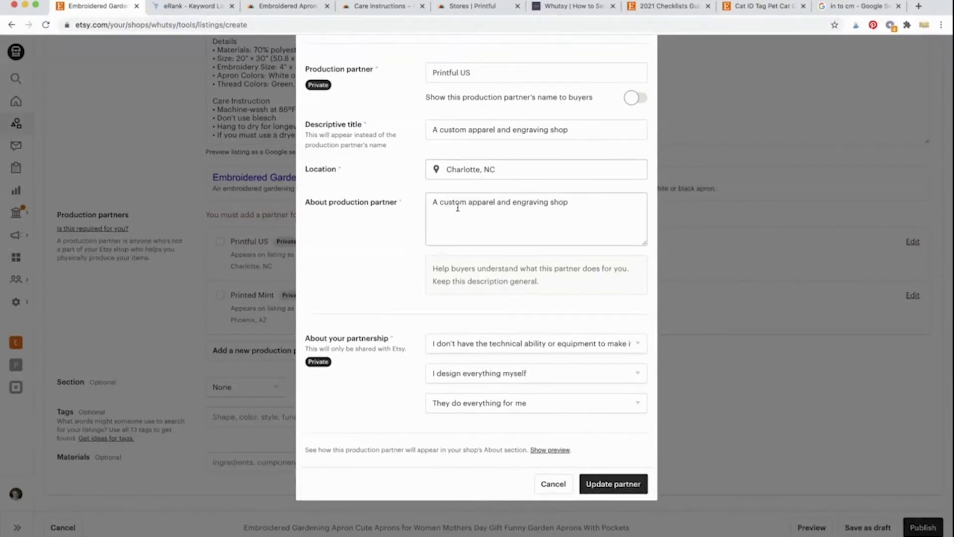
scroll(406, 309, down, 2)
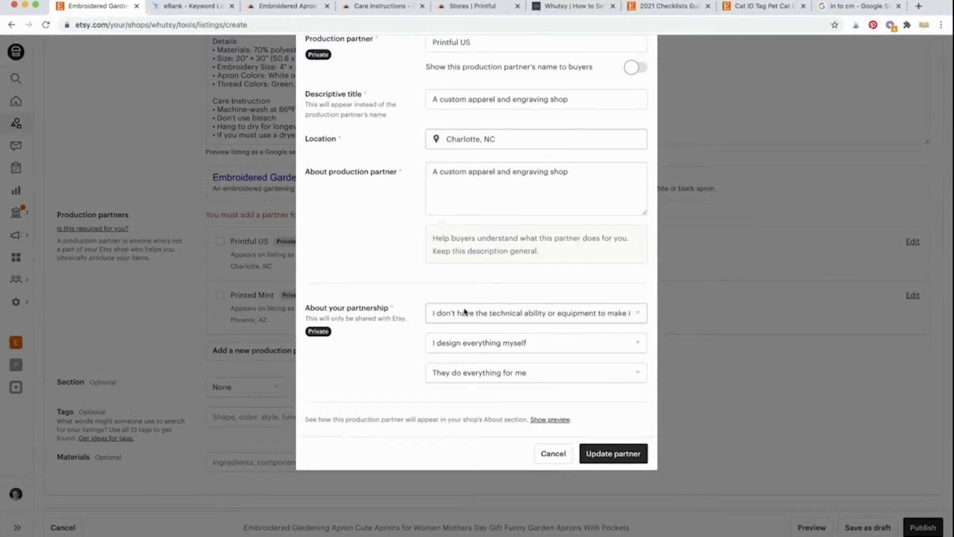
click(530, 317)
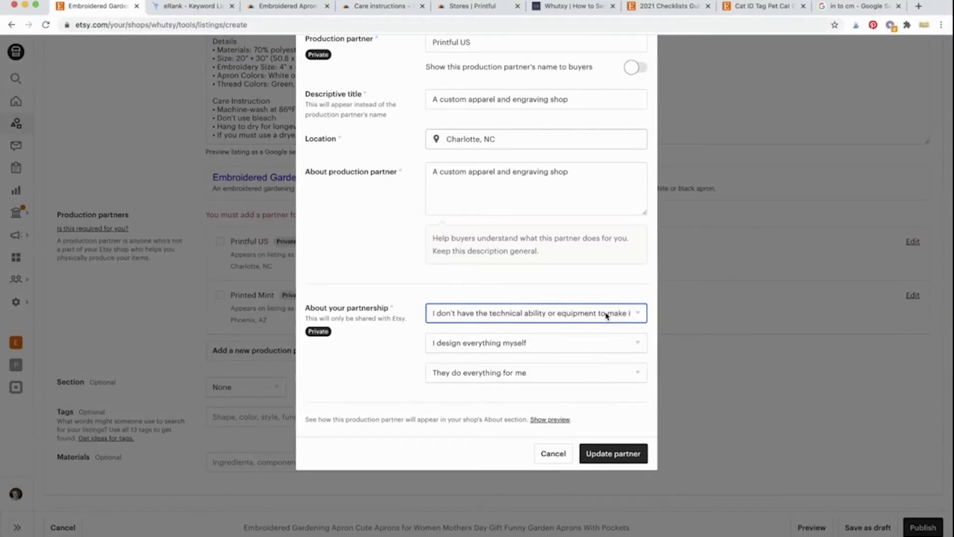
click(444, 343)
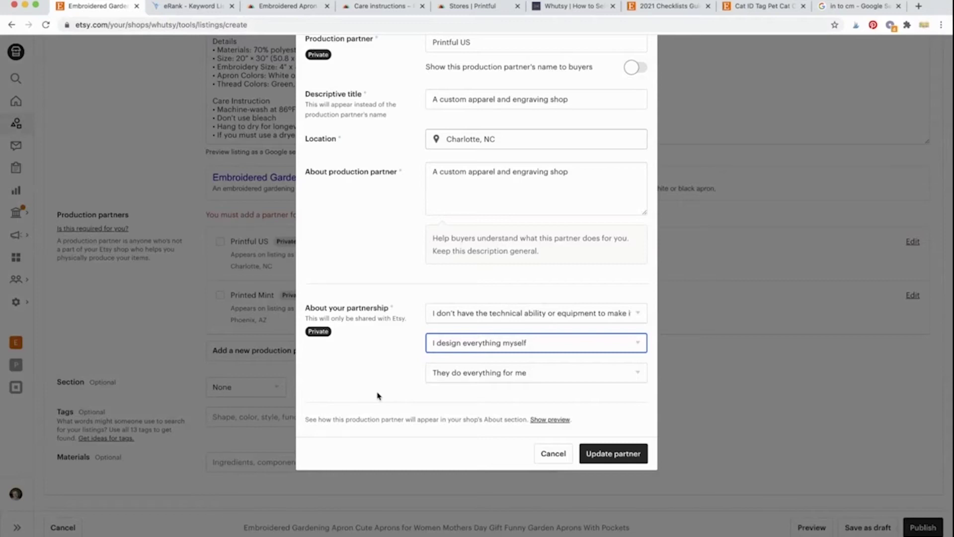
click(474, 379)
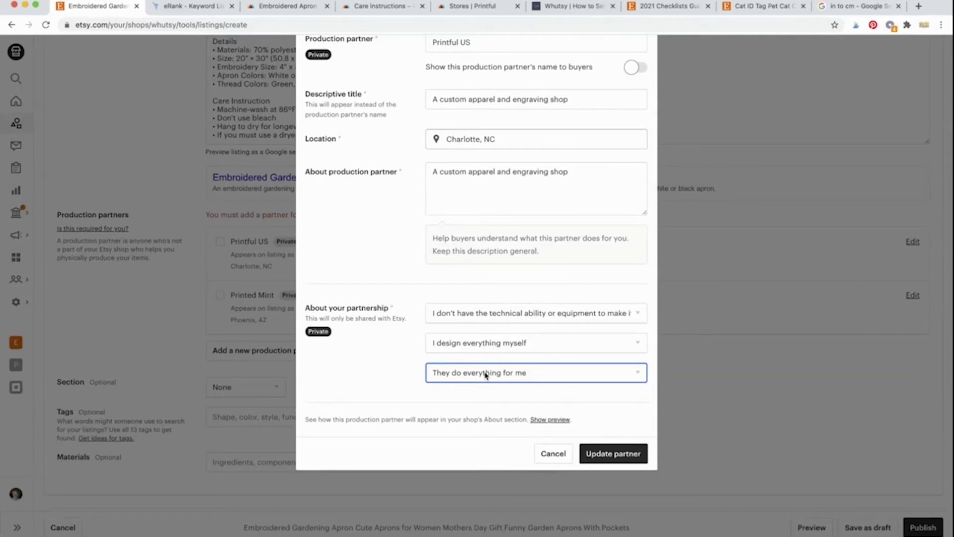
click(392, 398)
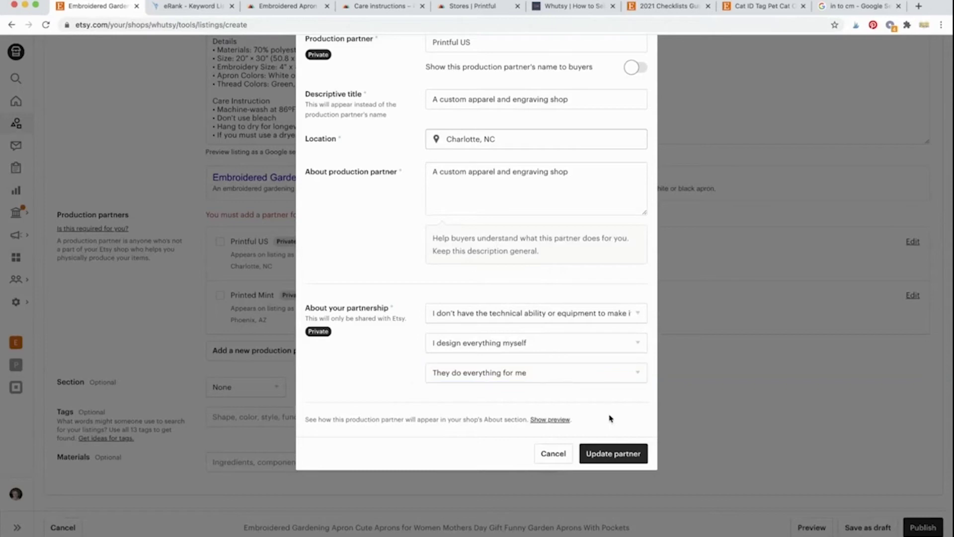
click(616, 457)
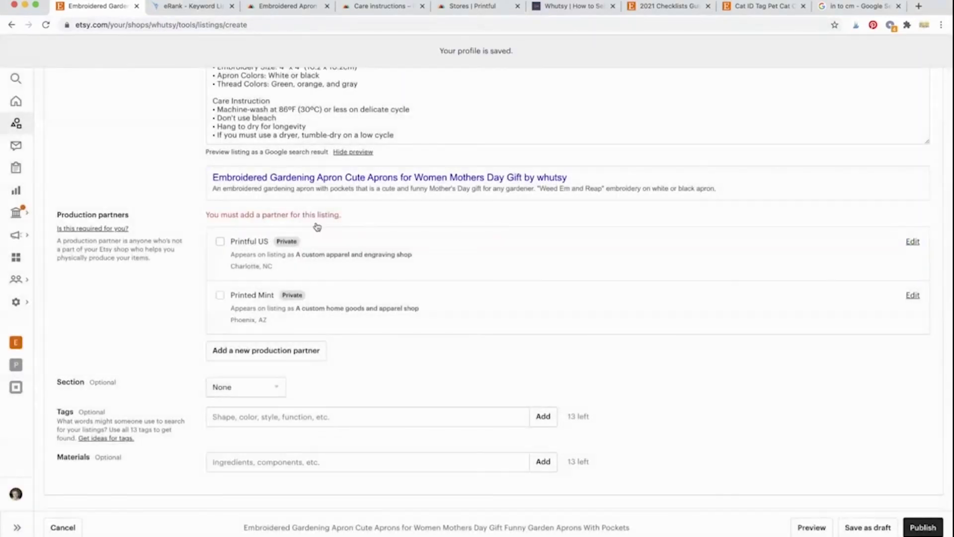
Step: Tick Printful US as the apron listing's production partner, then open the Section list
click(221, 242)
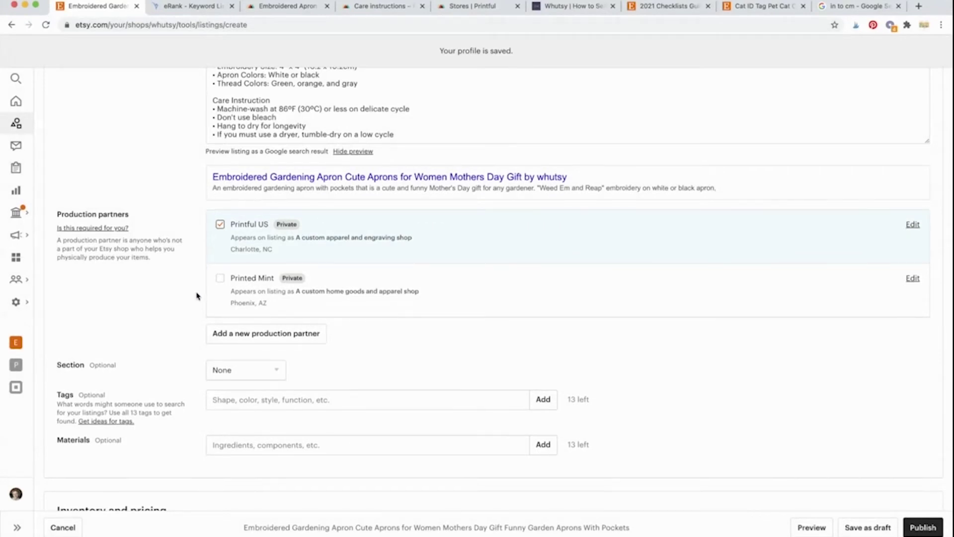
scroll(198, 296, down, 2)
scroll(196, 296, down, 2)
scroll(196, 297, down, 1)
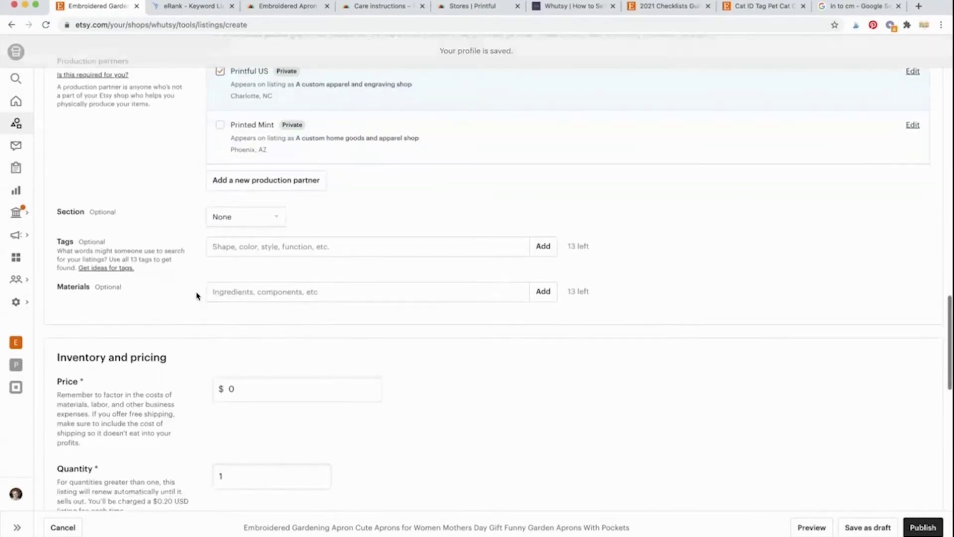
click(257, 271)
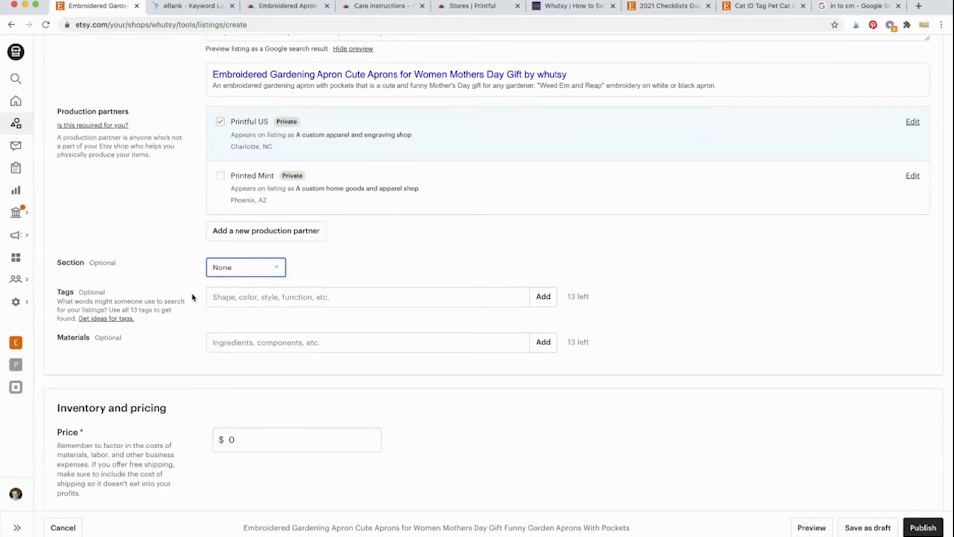
Step: Create a new shop section titled 'Gardening Aprons' and assign it to the listing
click(220, 316)
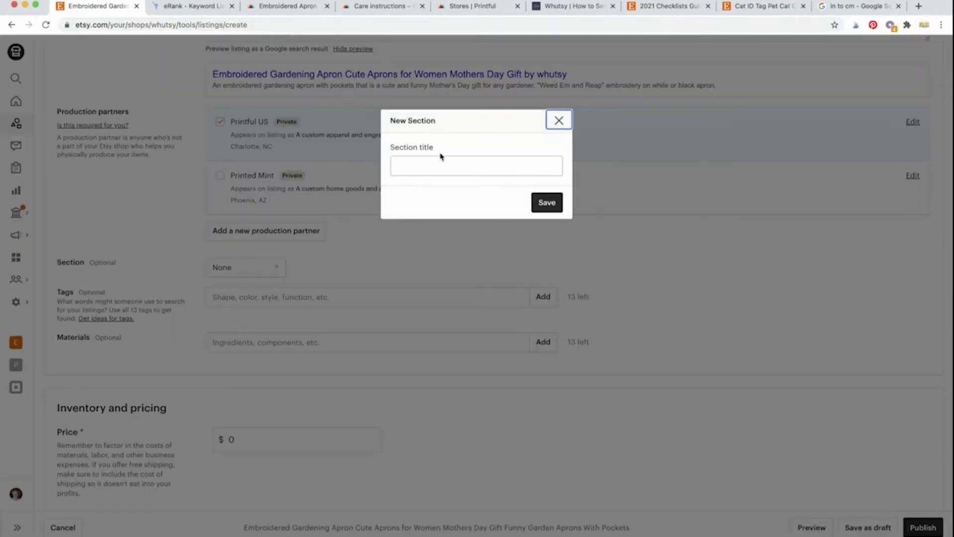
click(442, 165)
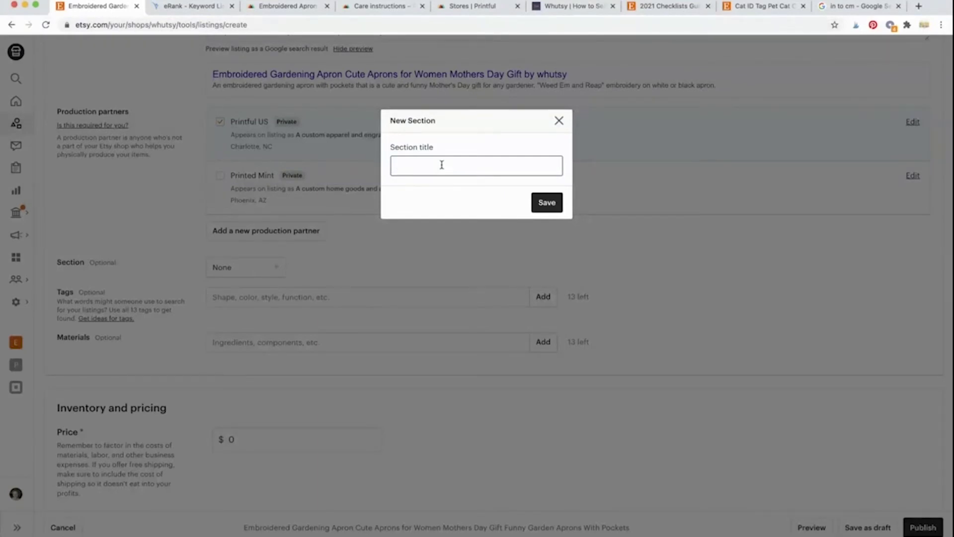
text(Gardening Aprons)
click(547, 202)
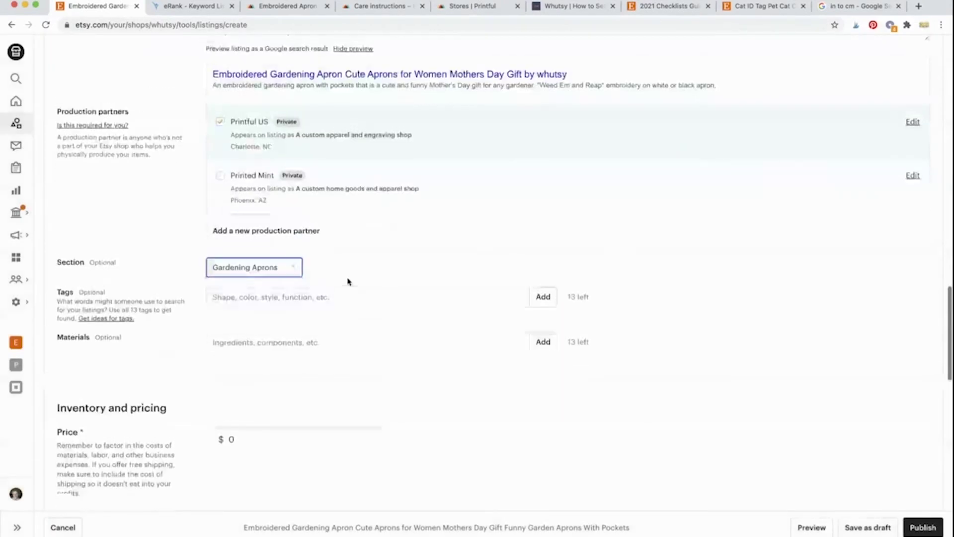
click(348, 296)
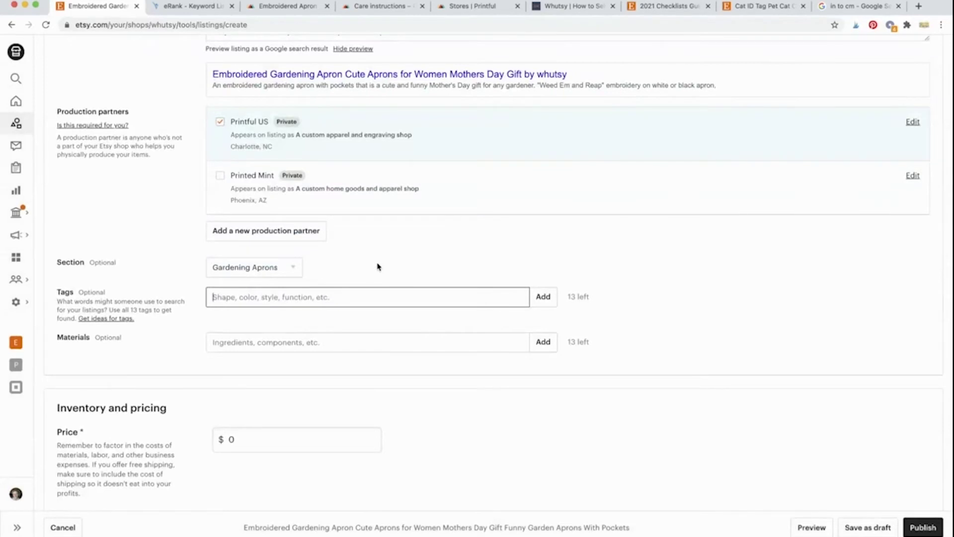
Step: Copy the eight Listing Tags from eRank's Aprons Listing Builder and return to the Etsy listing
scroll(376, 259, up, 1)
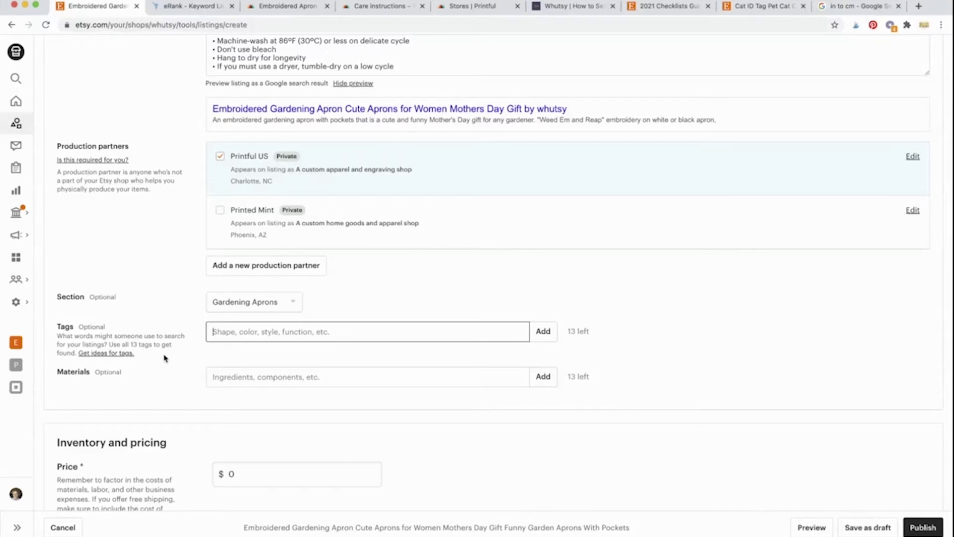
click(185, 8)
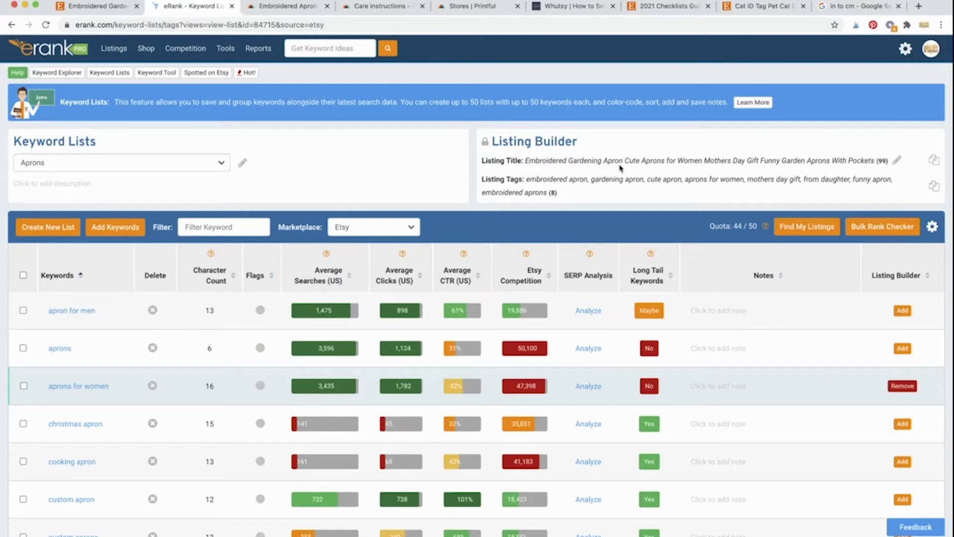
click(934, 188)
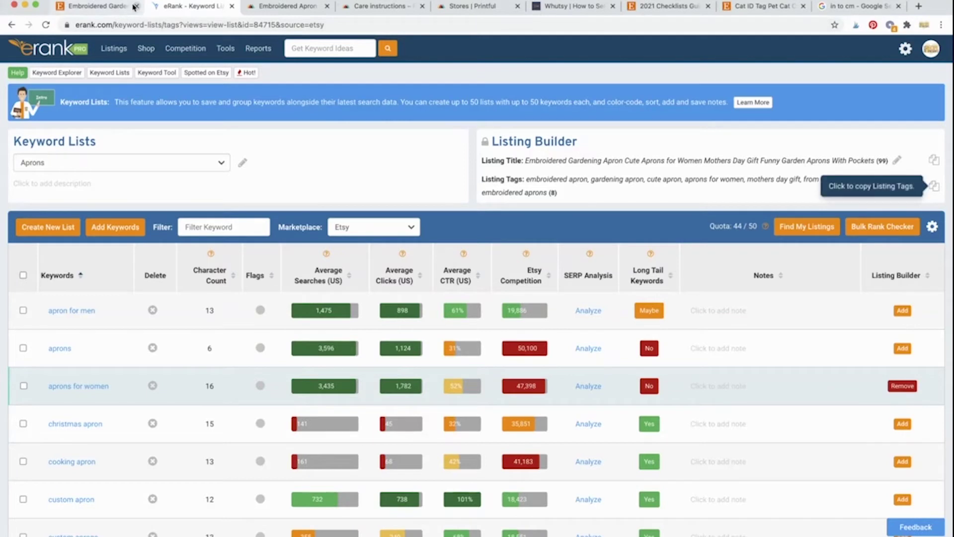
click(134, 7)
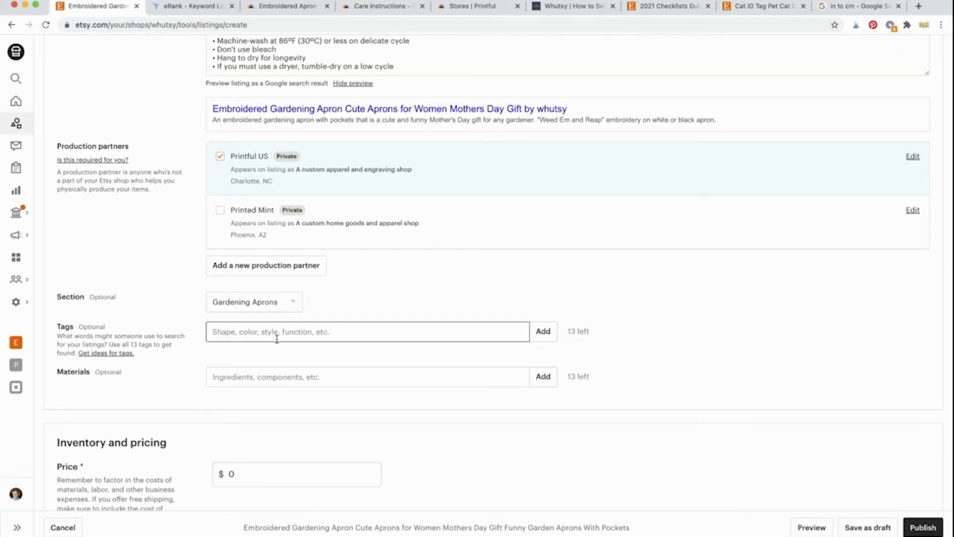
Step: Paste the eRank tags into Tags and capitalise Embroidered Apron, Gardening Apron, Cute Apron and Aprons
key(super+v)
key(Up)
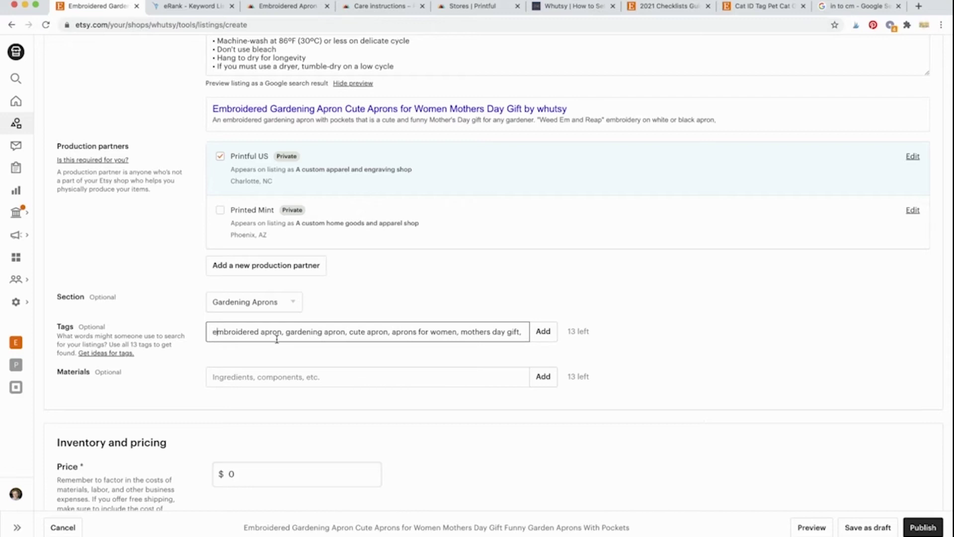
key(BackSpace)
text(E)
click(264, 332)
key(BackSpace)
text(A)
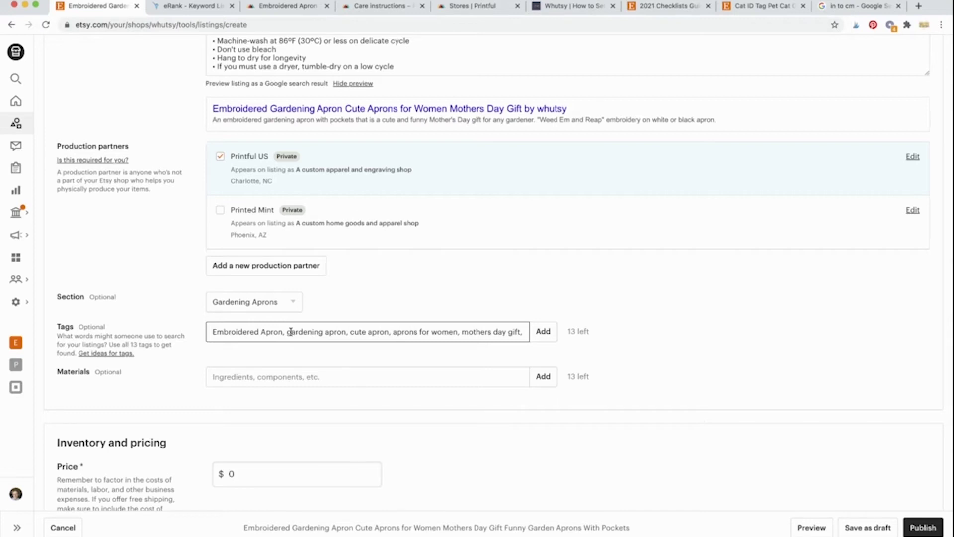
click(291, 332)
key(BackSpace)
text(G)
key(Right)
key(Right)
key(Right)
key(Right)
key(Right)
key(Right)
key(Right)
key(Right)
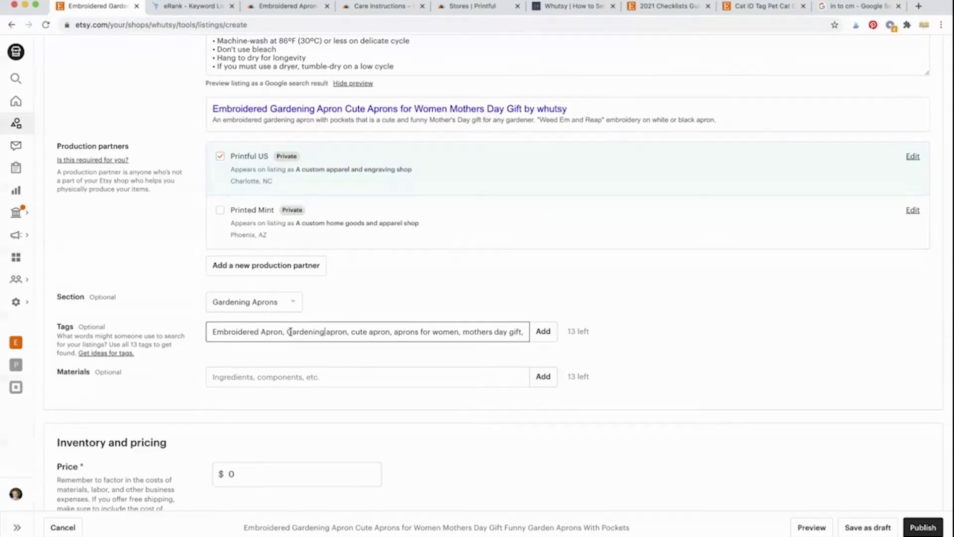
key(Right)
key(Right)
key(BackSpace)
text(A)
key(Right)
key(Right)
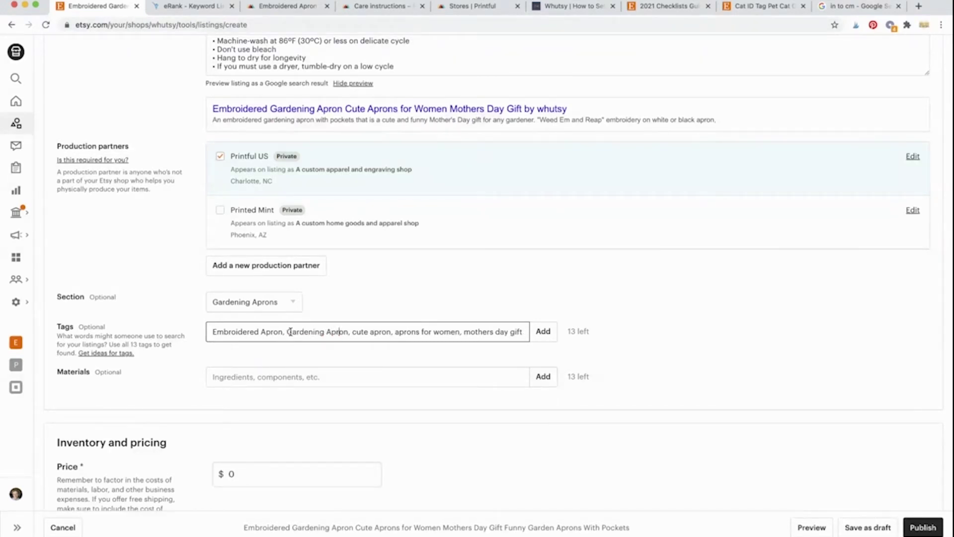
key(BackSpace)
text(C)
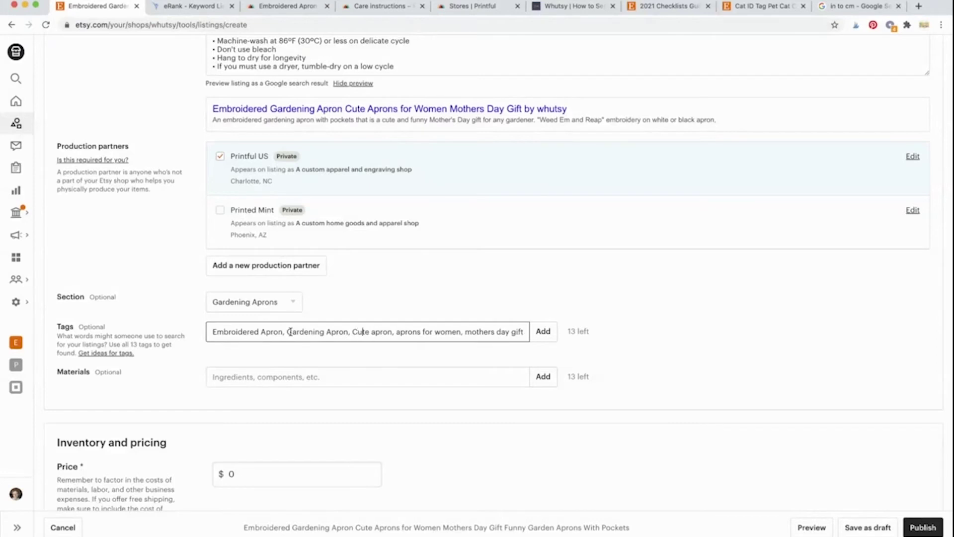
key(Right)
key(Right)
key(Right)
key(Right)
key(Right)
key(BackSpace)
text(A)
key(Right)
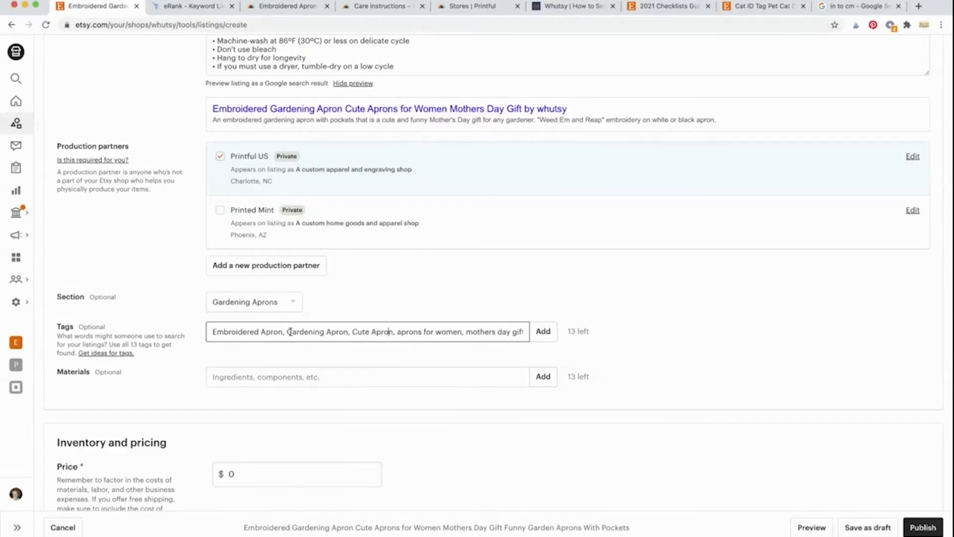
key(BackSpace)
text(A)
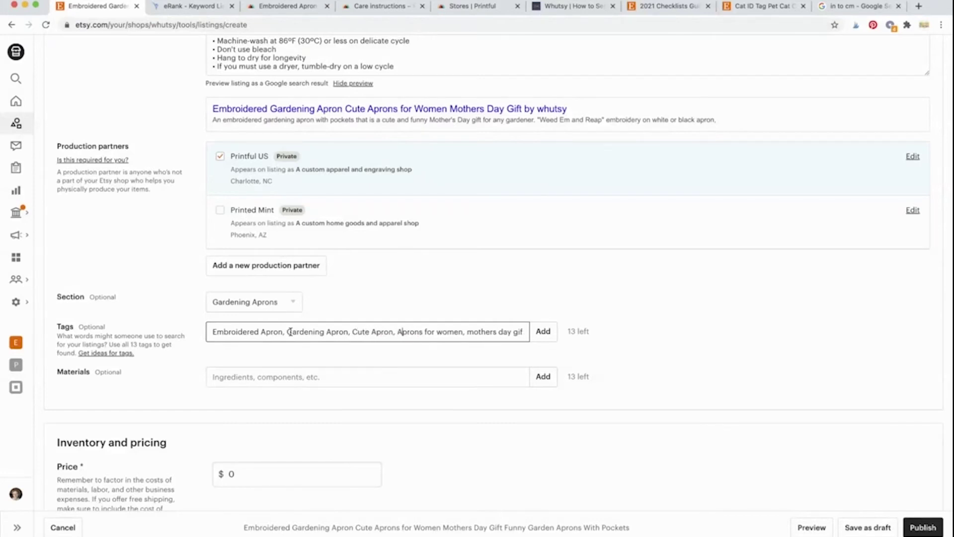
Step: Capitalise Women, Mothers Day Gift From Daughter, Funny Apron and Embroidered Aprons, then add them as tags
key(Right)
key(Right)
key(Right)
key(Right)
key(Right)
key(Right)
key(Right)
key(Right)
key(Right)
key(Right)
key(Right)
key(BackSpace)
text(W)
key(Right)
key(Right)
key(Right)
key(Right)
key(BackSpace)
text(M)
key(Right)
key(Right)
key(Right)
key(Right)
key(Right)
key(BackSpace)
text(D)
key(Right)
key(Right)
key(Right)
key(Right)
key(Right)
key(Right)
key(Right)
key(Right)
key(Left)
key(Left)
key(Left)
key(Left)
key(Left)
key(Left)
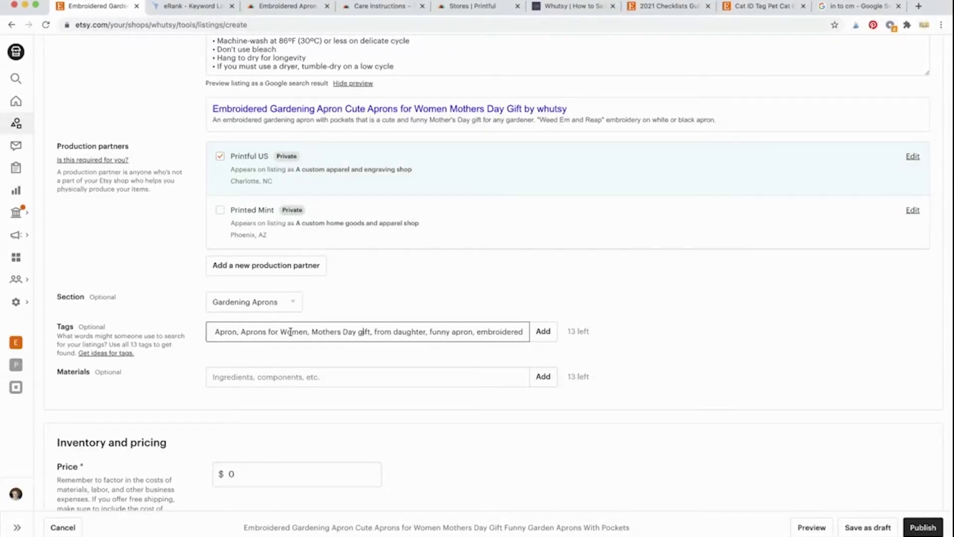
key(BackSpace)
text(G)
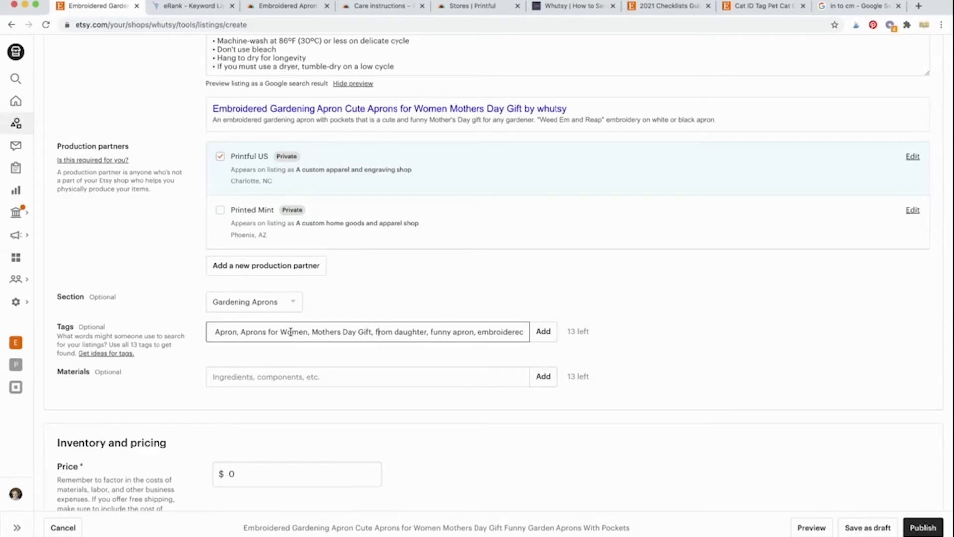
key(Right)
key(Right)
key(Right)
key(BackSpace)
text(F)
key(Right)
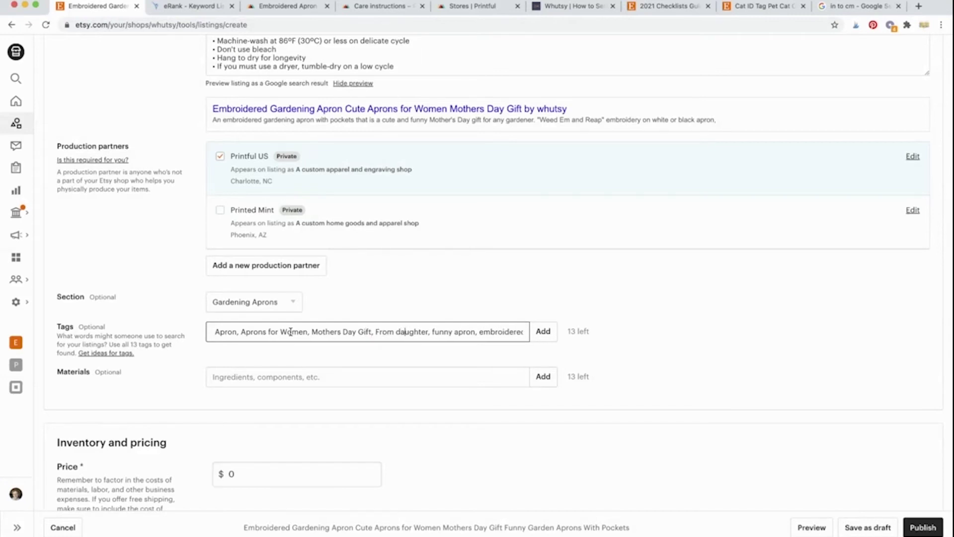
key(Left)
key(BackSpace)
text(D)
key(Right)
key(Right)
key(Right)
key(Right)
key(Right)
key(Right)
key(Right)
key(Right)
key(Right)
key(Right)
key(BackSpace)
text(F)
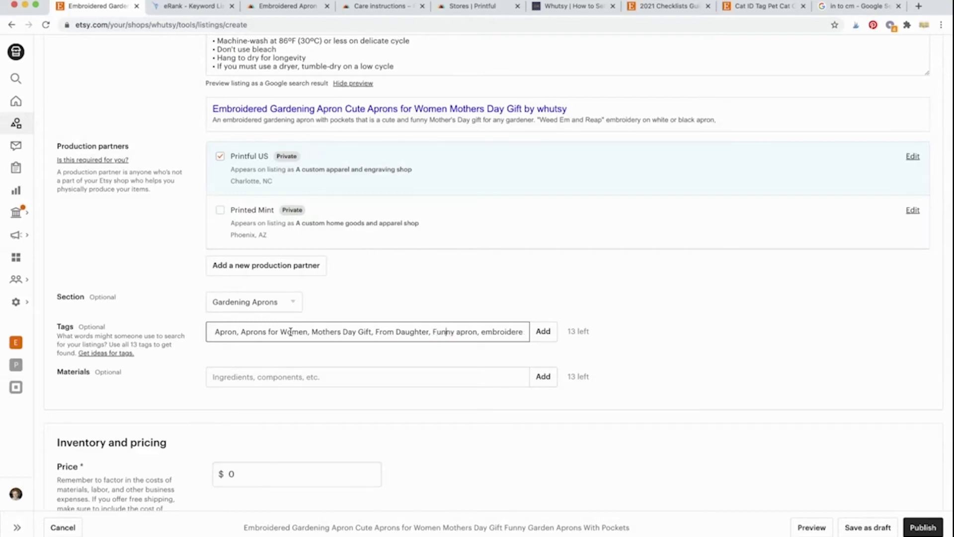
key(Right)
key(Right)
key(Right)
key(Right)
key(BackSpace)
text(A)
key(Right)
key(Right)
key(Right)
key(Right)
key(Right)
key(Right)
text(E)
key(BackSpace)
text(E)
key(Right)
key(Right)
key(Right)
key(Right)
key(Right)
key(Right)
key(Right)
key(Right)
key(Right)
key(Right)
key(Right)
key(Right)
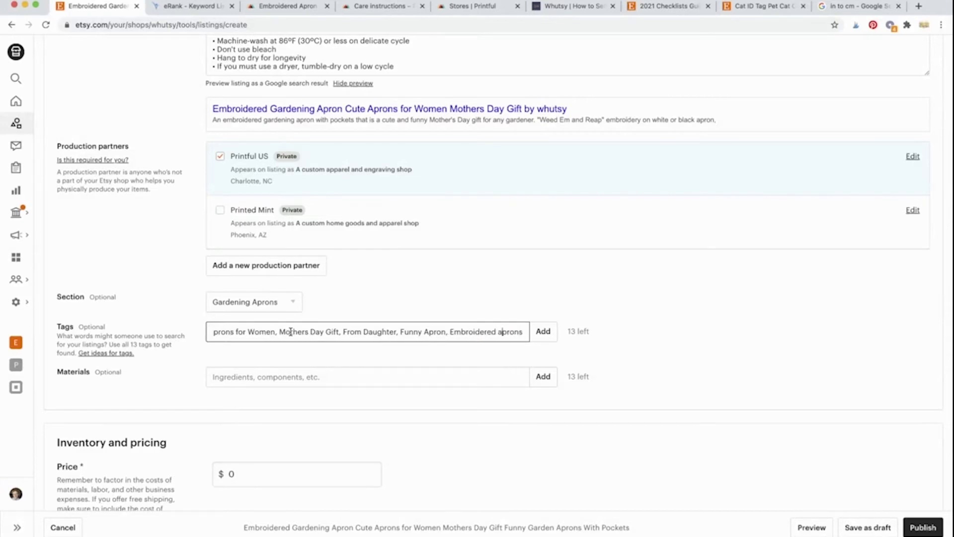
key(BackSpace)
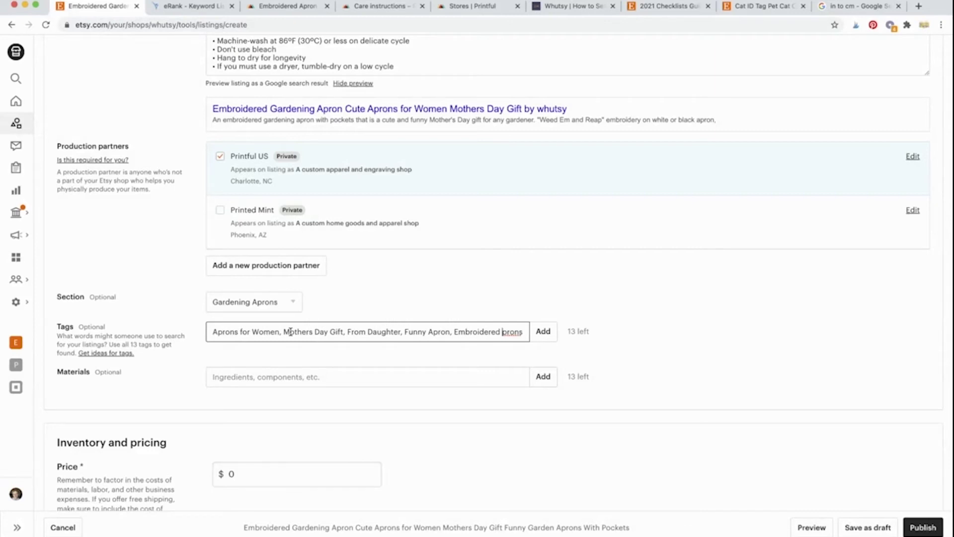
text(A)
key(Right)
key(Right)
key(Right)
key(Right)
key(Right)
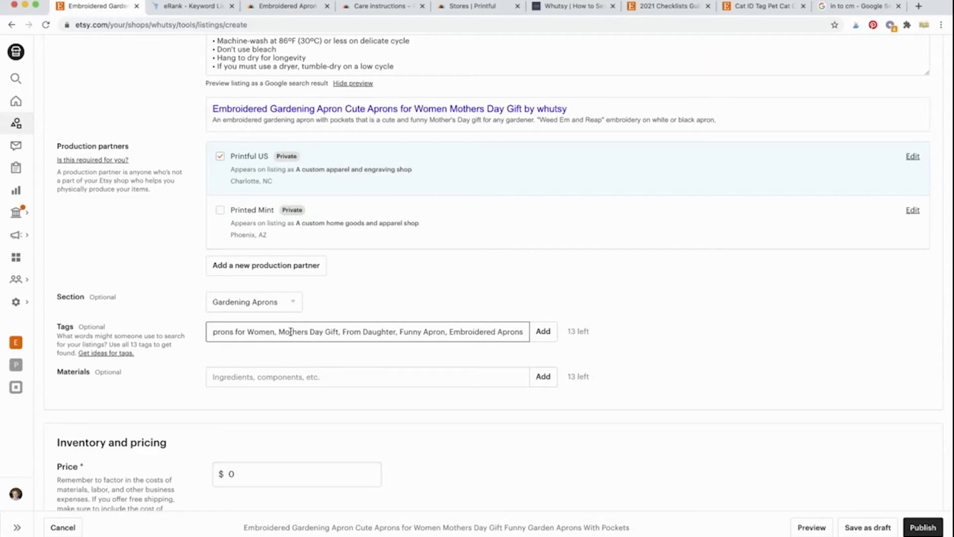
key(Return)
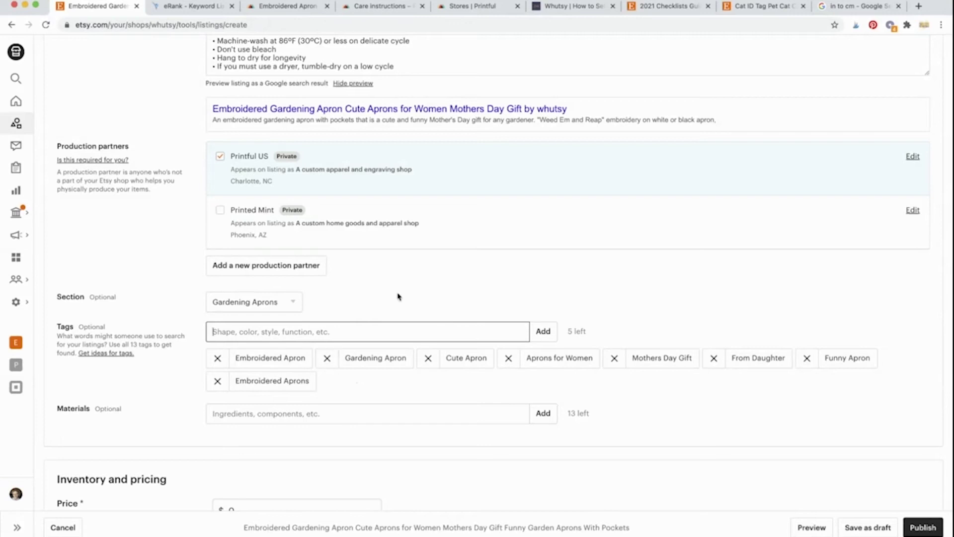
Step: Add the tags 'Aprons With Pockets' and 'Funny Garden Aprons'
scroll(398, 297, up, 20)
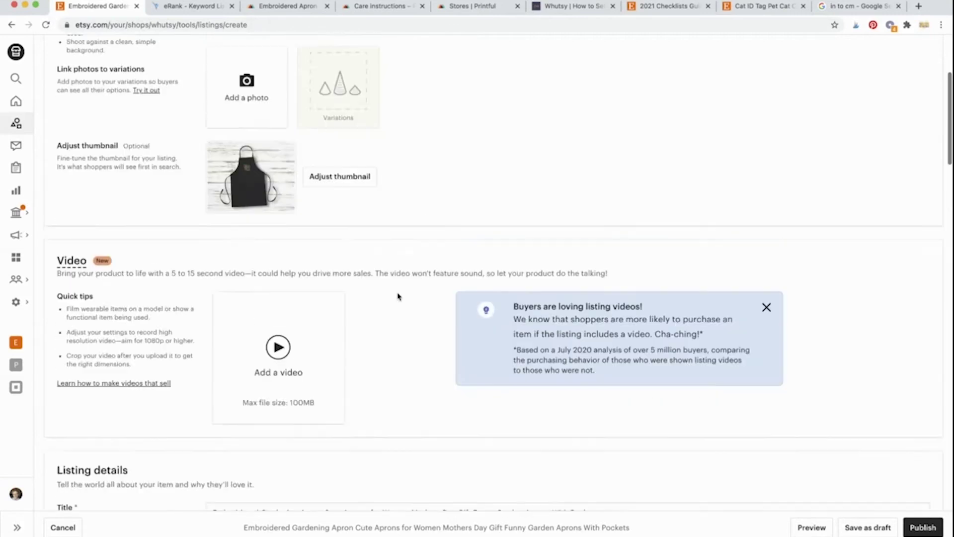
scroll(398, 297, up, 6)
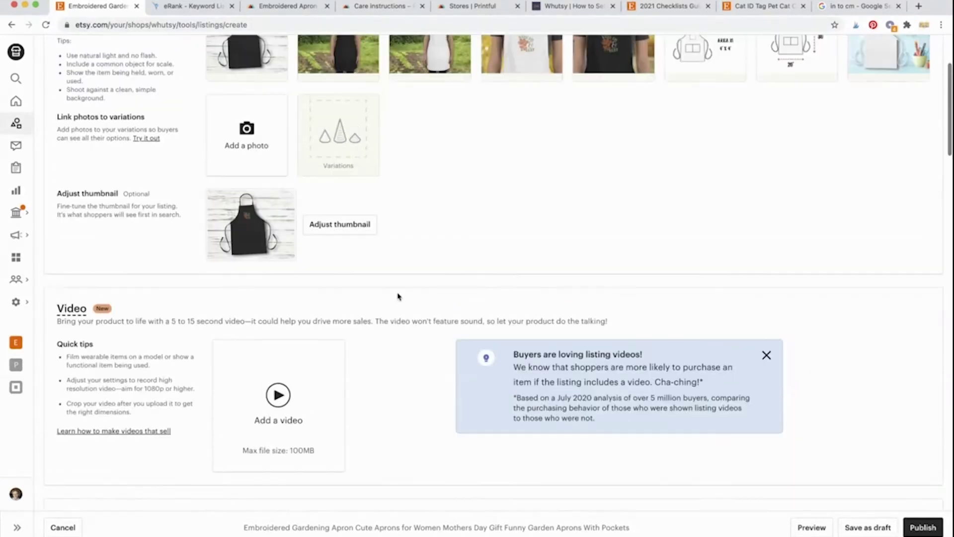
scroll(398, 297, down, 12)
scroll(398, 297, down, 2)
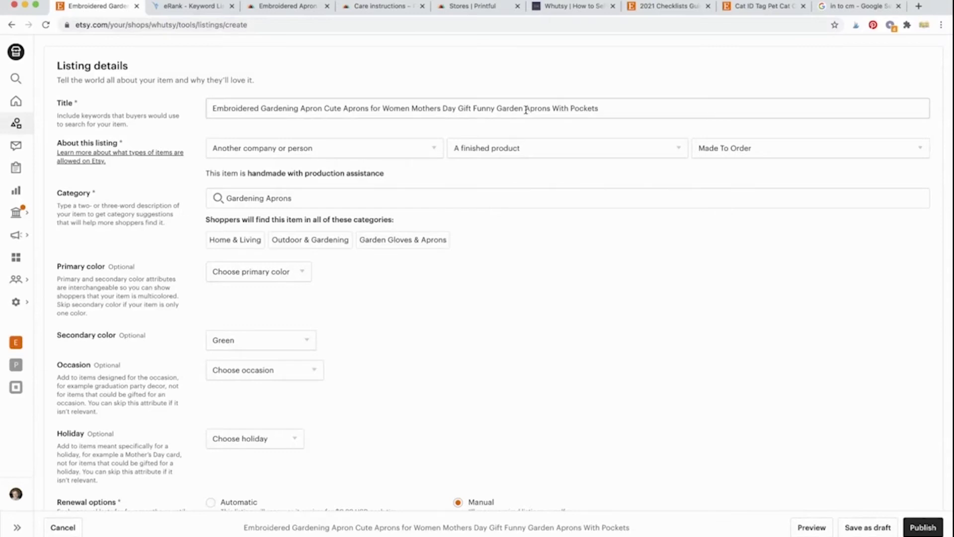
scroll(559, 198, down, 1)
scroll(560, 199, down, 20)
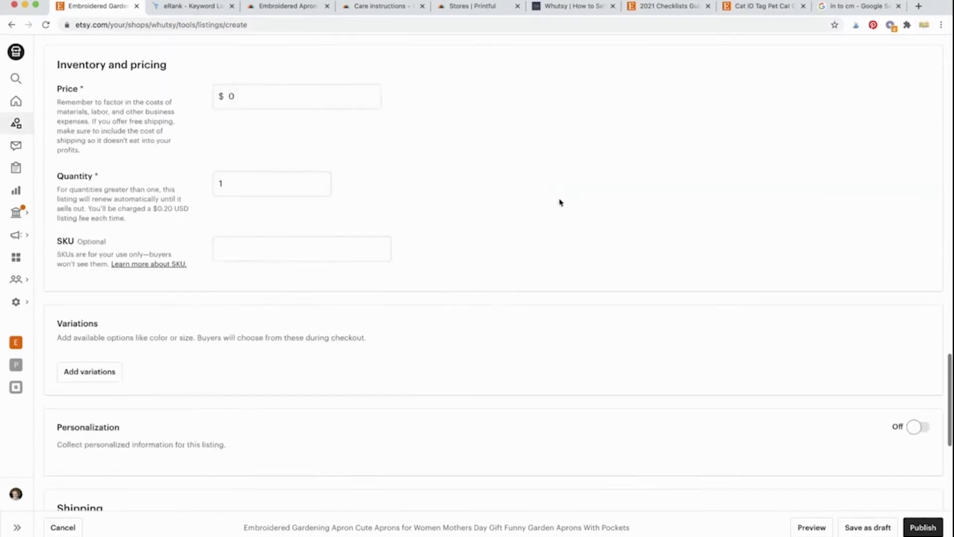
scroll(560, 201, up, 6)
click(343, 261)
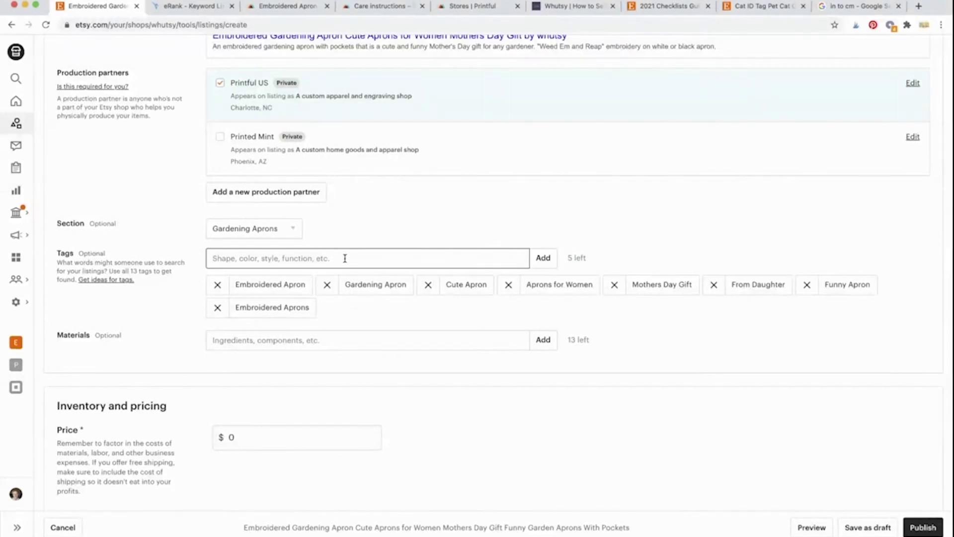
text(Aprons Wi)
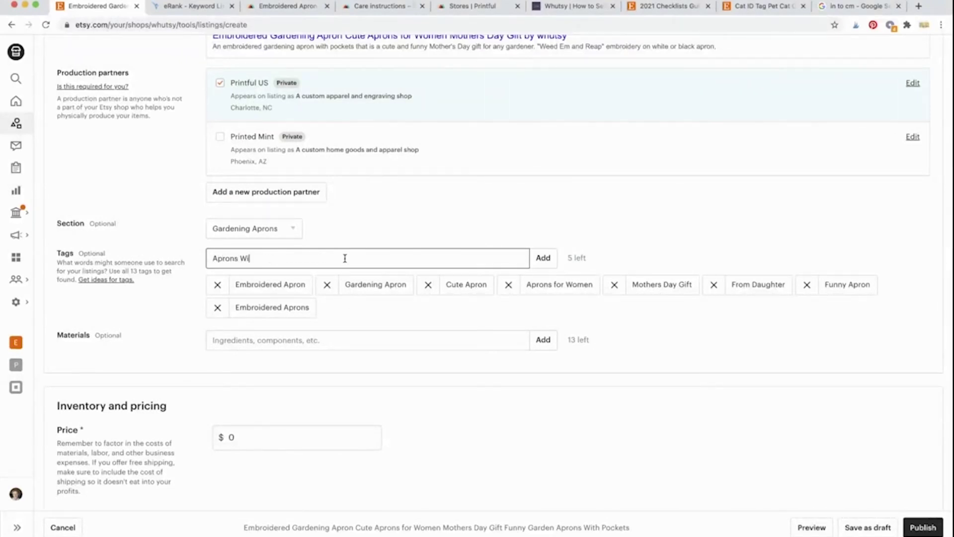
text(th Pockets)
key(Return)
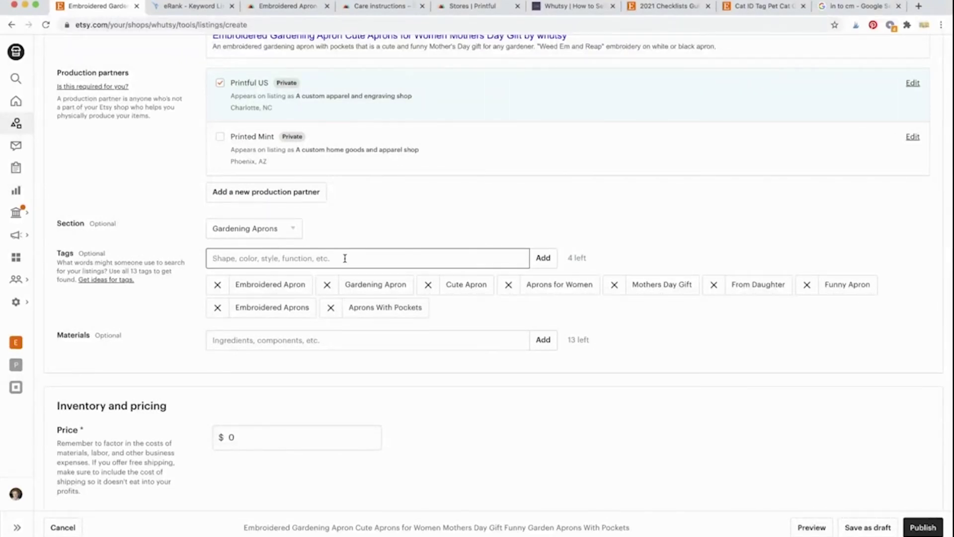
scroll(433, 243, up, 7)
scroll(432, 243, up, 15)
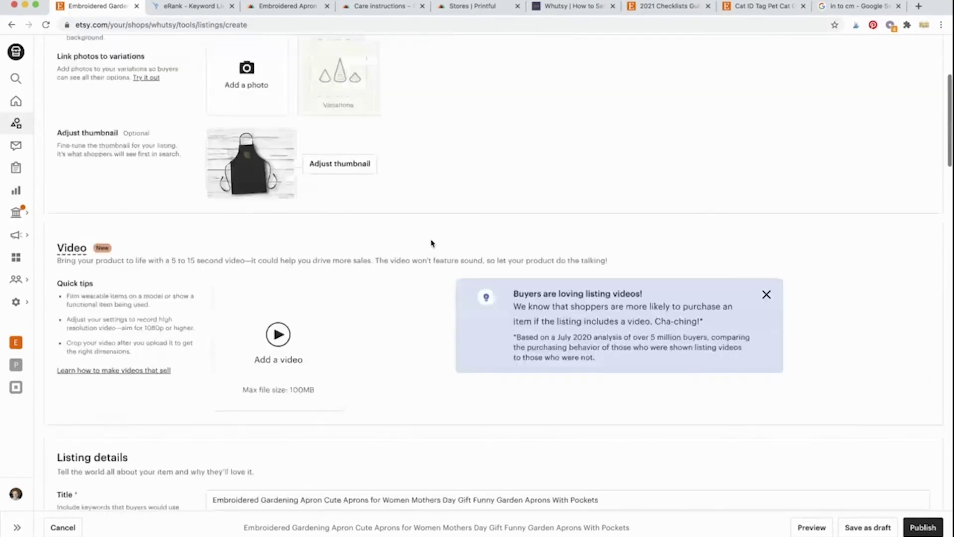
scroll(431, 243, down, 5)
scroll(432, 243, down, 5)
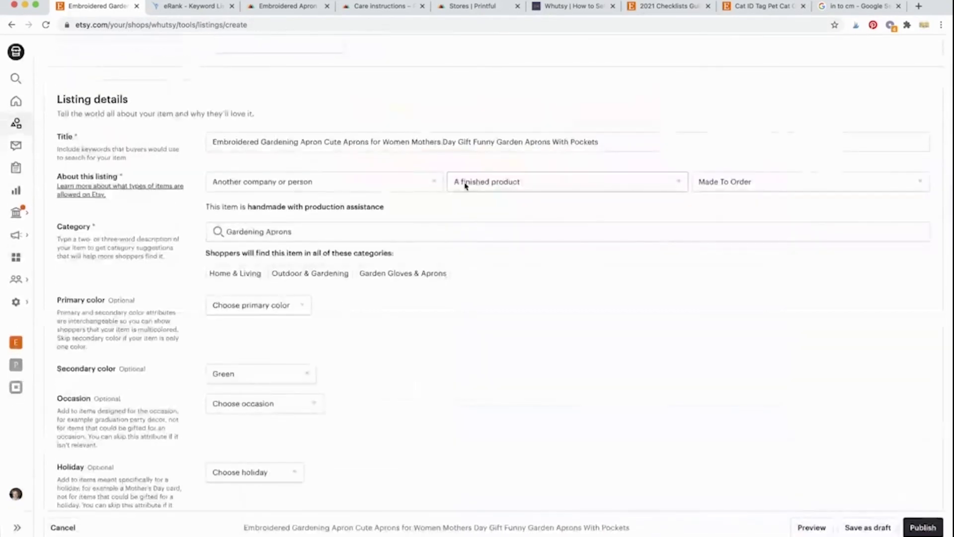
scroll(536, 155, down, 15)
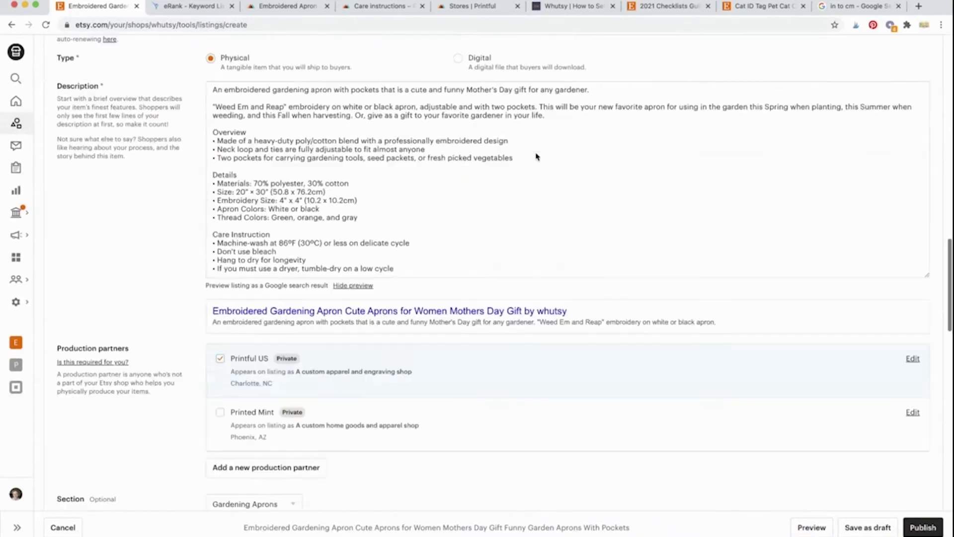
scroll(537, 156, up, 5)
scroll(537, 157, up, 1)
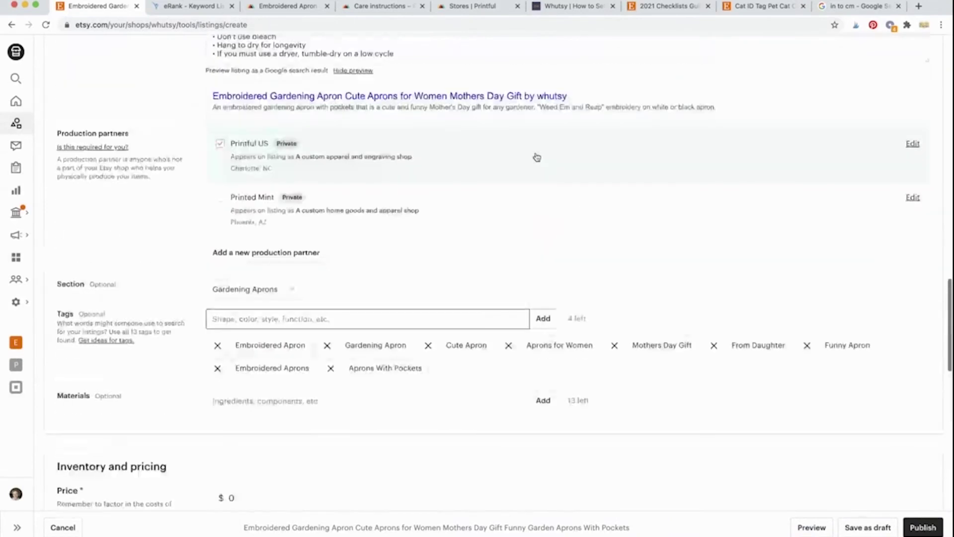
click(424, 319)
text(Funny Far)
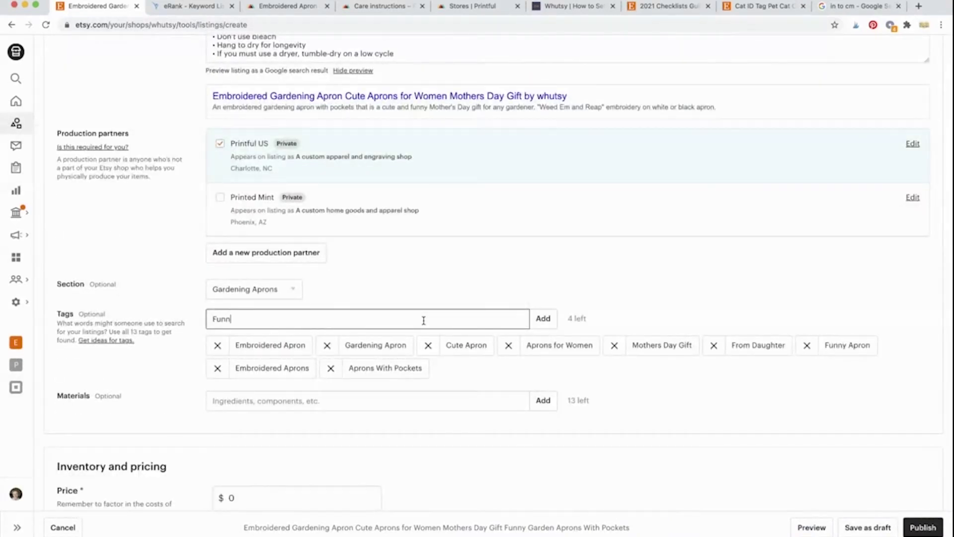
key(BackSpace)
key(BackSpace)
key(BackSpace)
text(Garden Aprons)
key(Return)
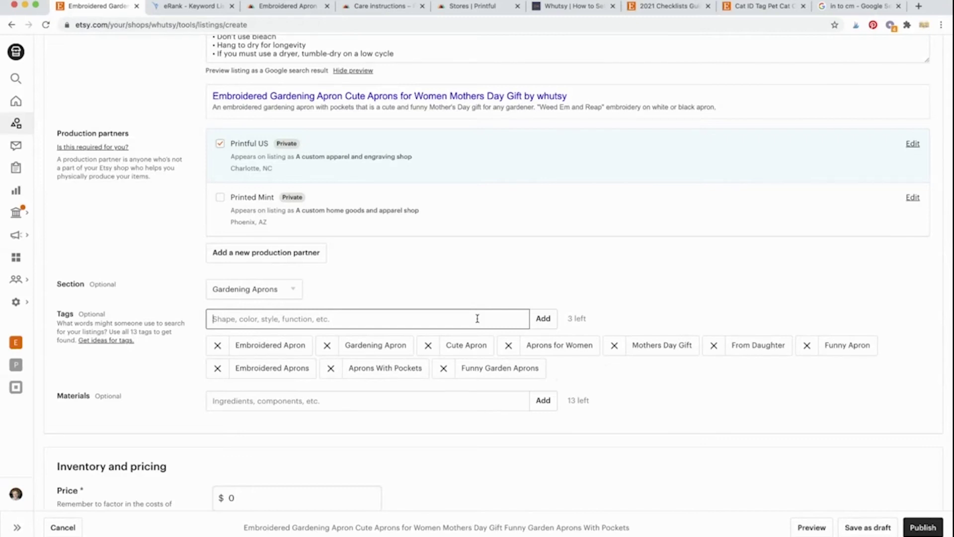
Step: Add 'Gift for a Gardener', 'Gardening Gifts' and 'Black White Aprons' to fill all 13 tags
text(Gift for a)
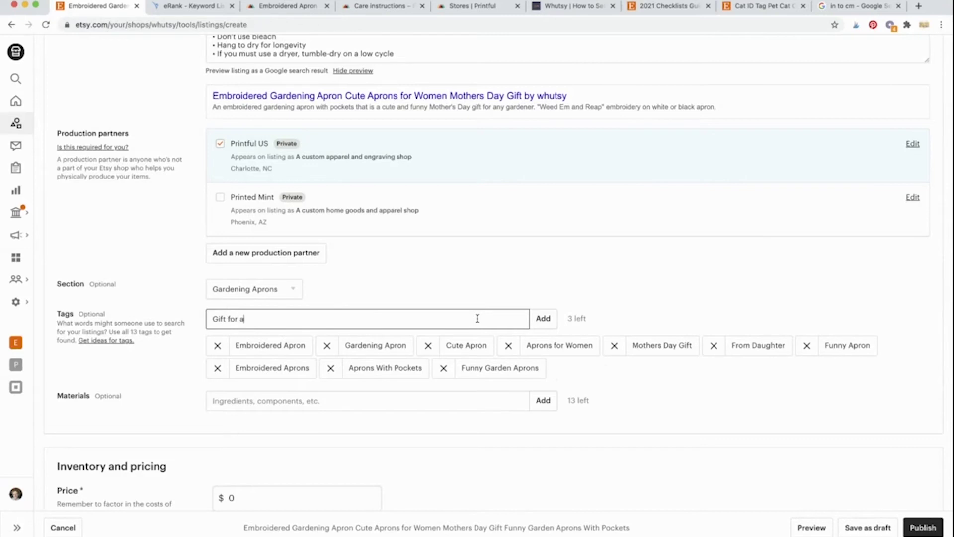
text( Gardener)
key(Return)
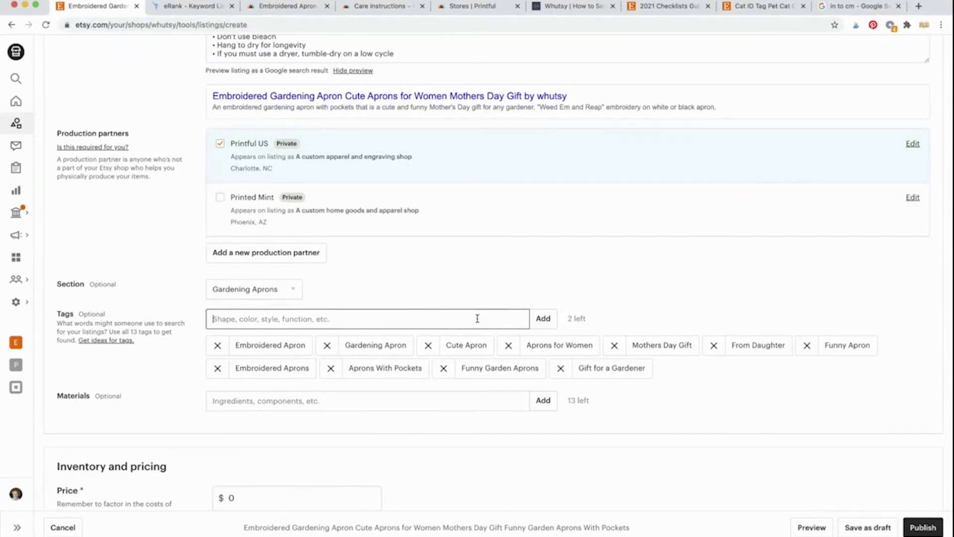
text(G)
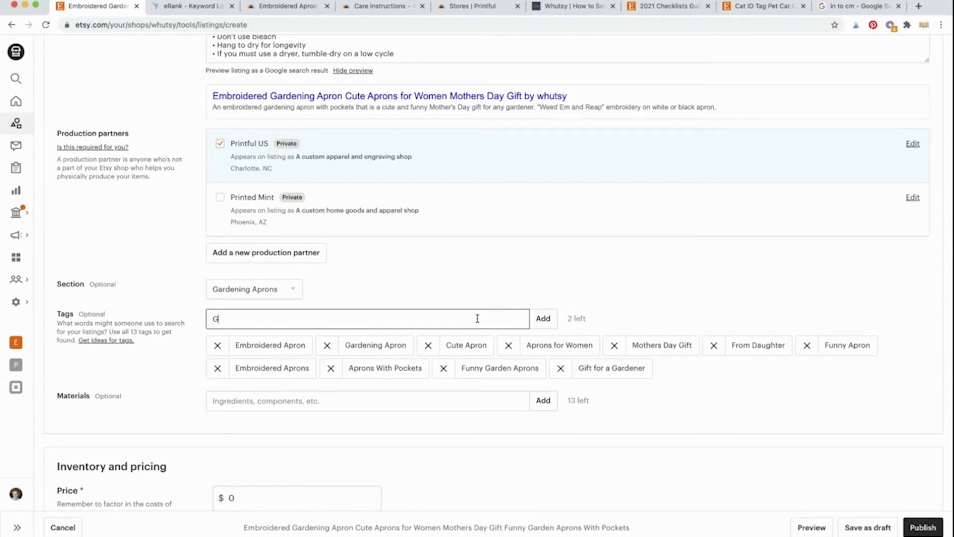
text(ardening Gifts)
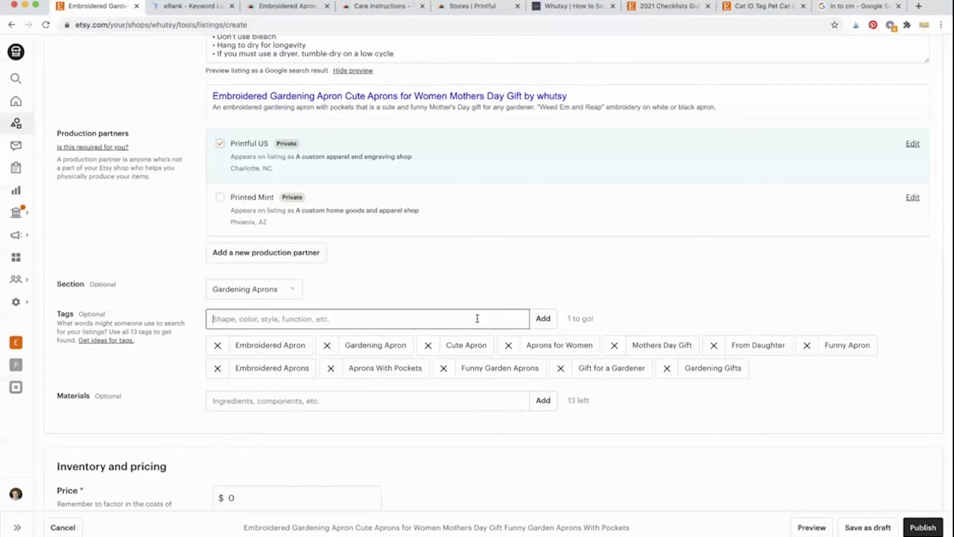
text(B)
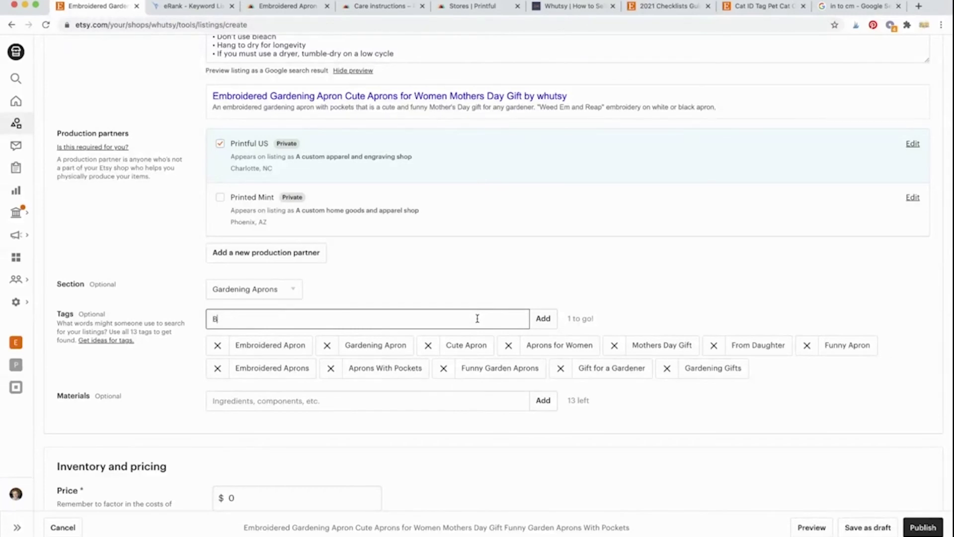
text(lack White Aprons)
key(Return)
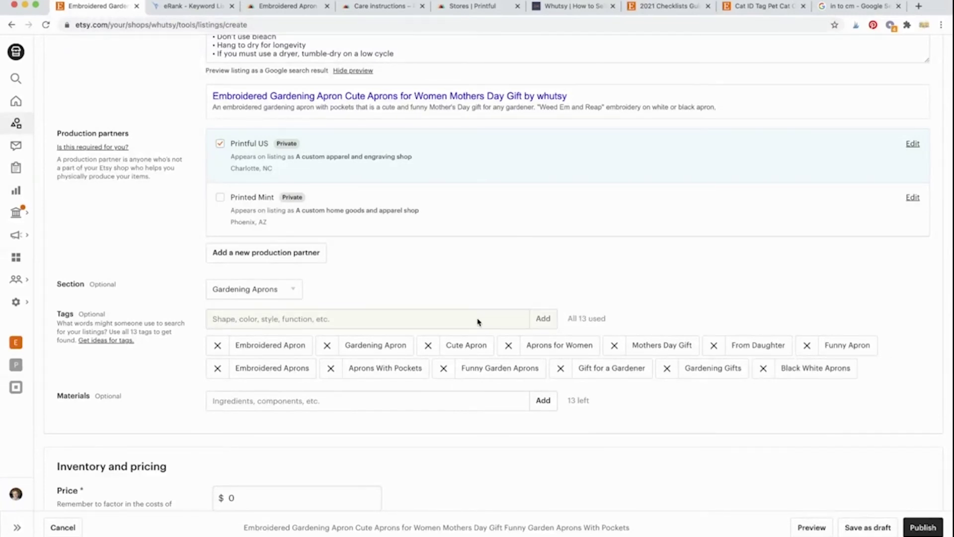
Step: Add 'Polyester Cotton Blend' as the apron's material
click(381, 404)
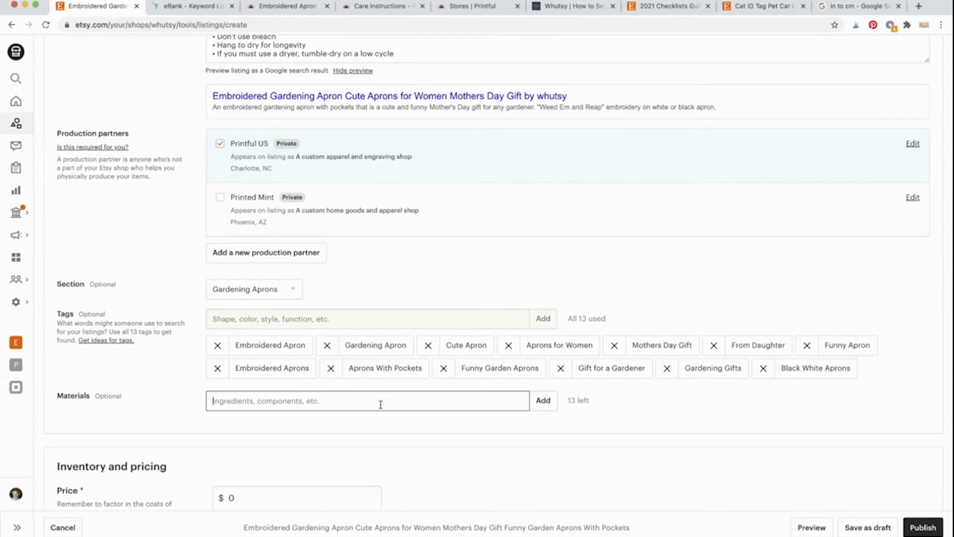
text(Pol)
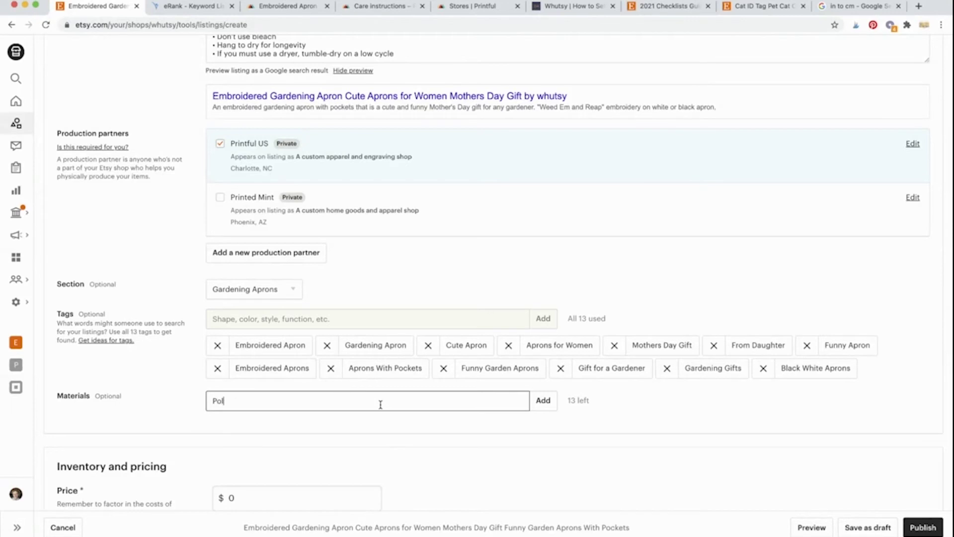
text(yester Cotton Blend)
key(Return)
Step: Set the listing's available quantity to 999
scroll(285, 406, down, 7)
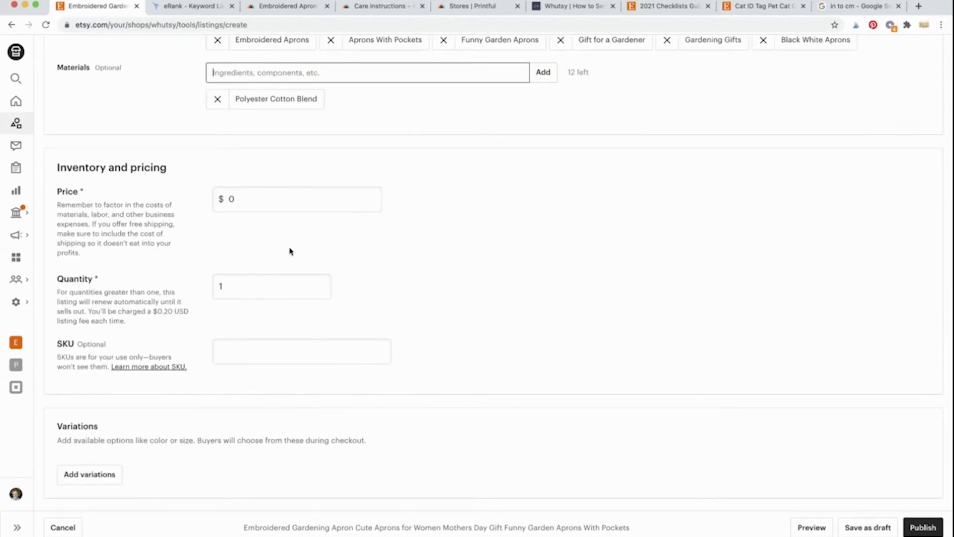
double_click(269, 285)
click(297, 239)
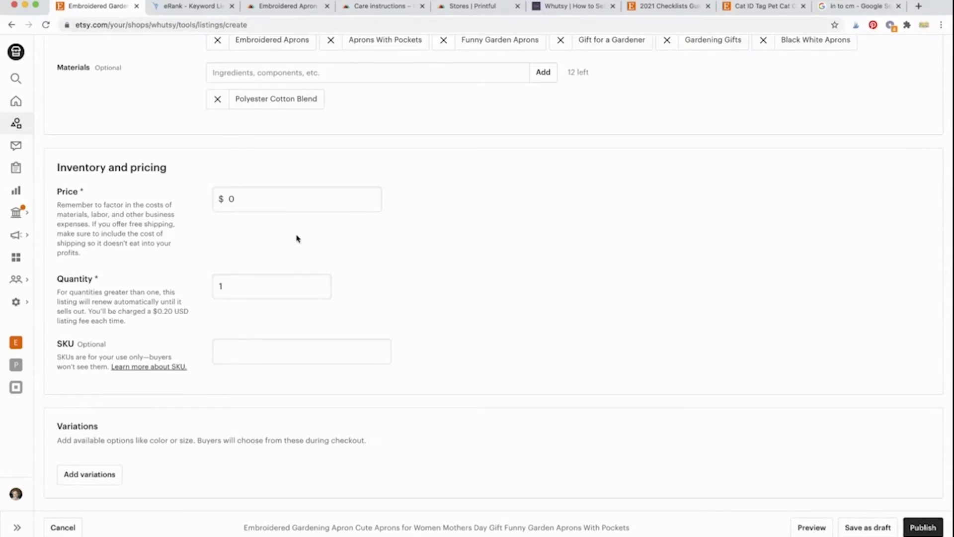
double_click(262, 281)
text(999)
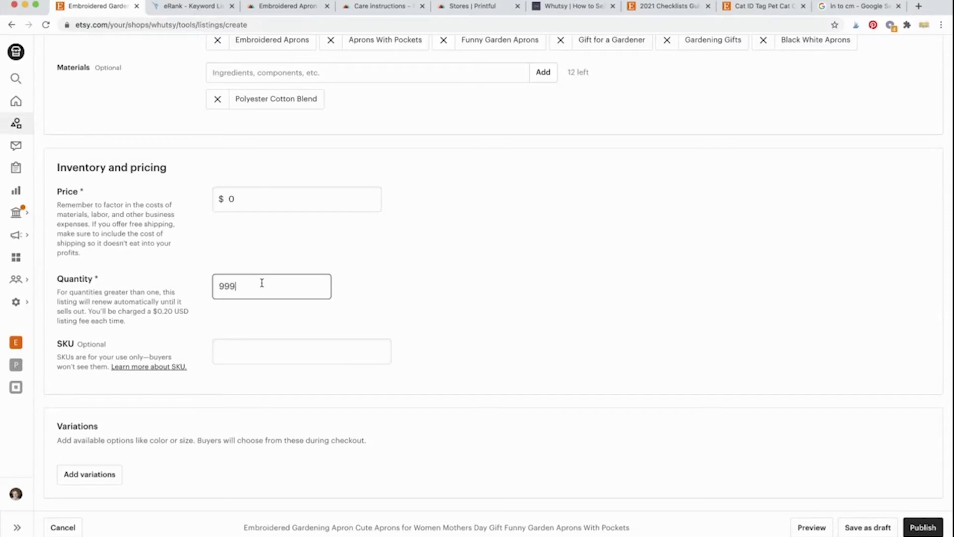
click(383, 287)
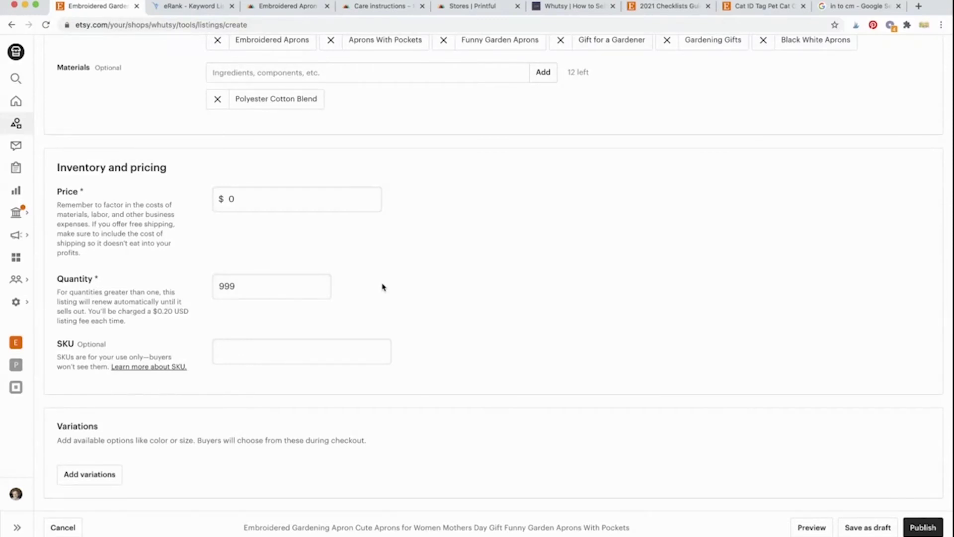
scroll(383, 287, down, 5)
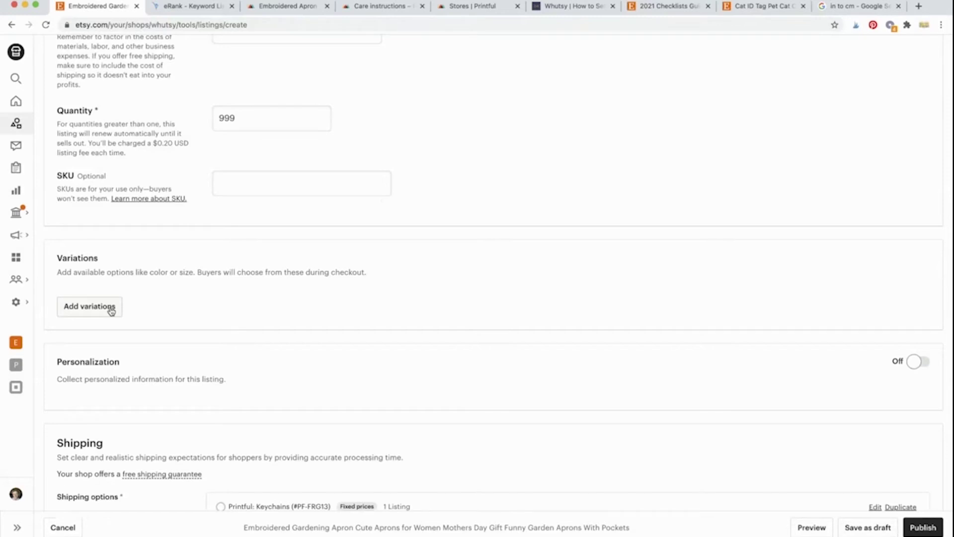
Step: Add a Primary color variation with quantities varying for each color
click(111, 310)
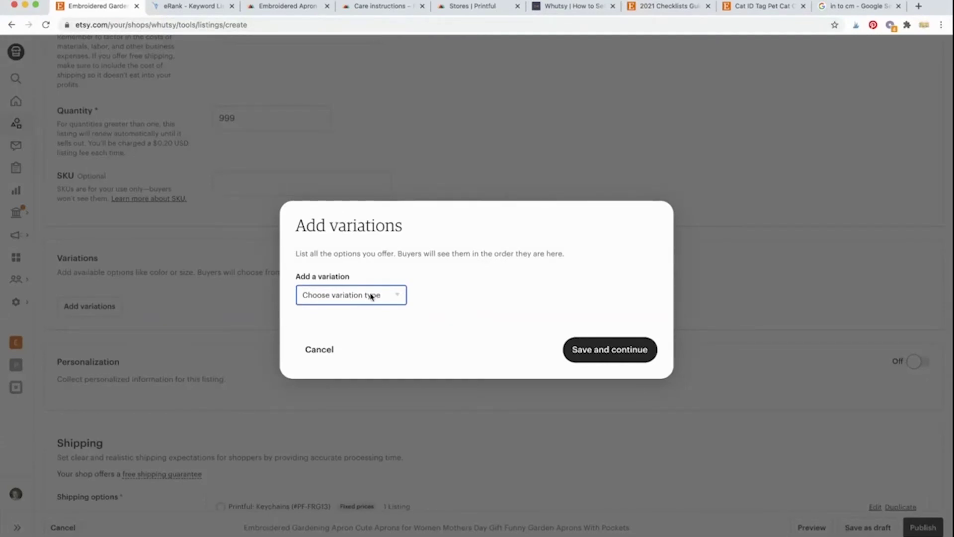
click(368, 322)
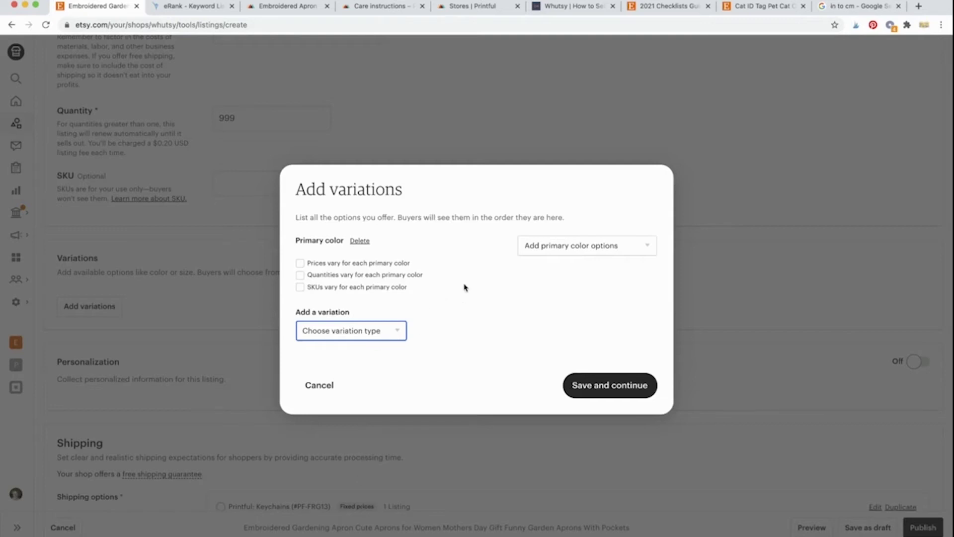
click(300, 277)
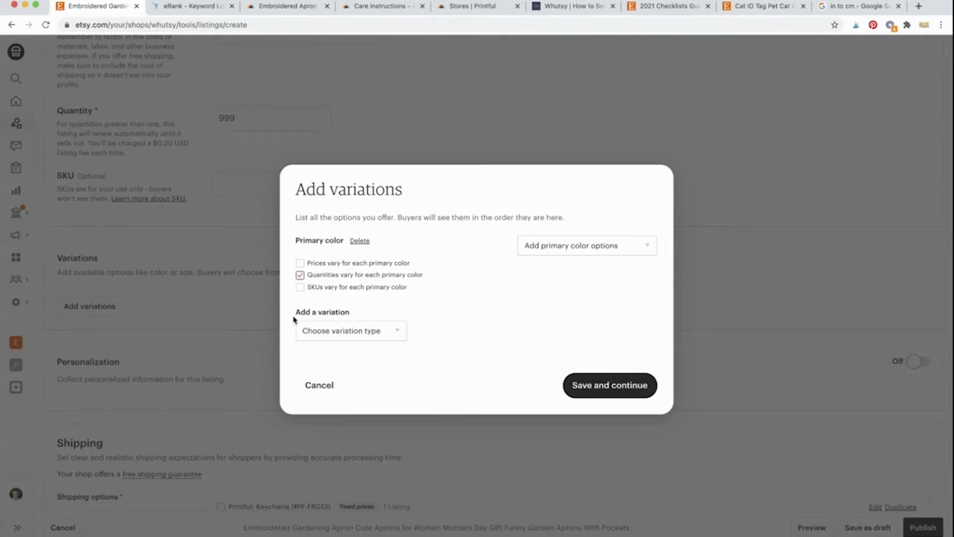
click(278, 6)
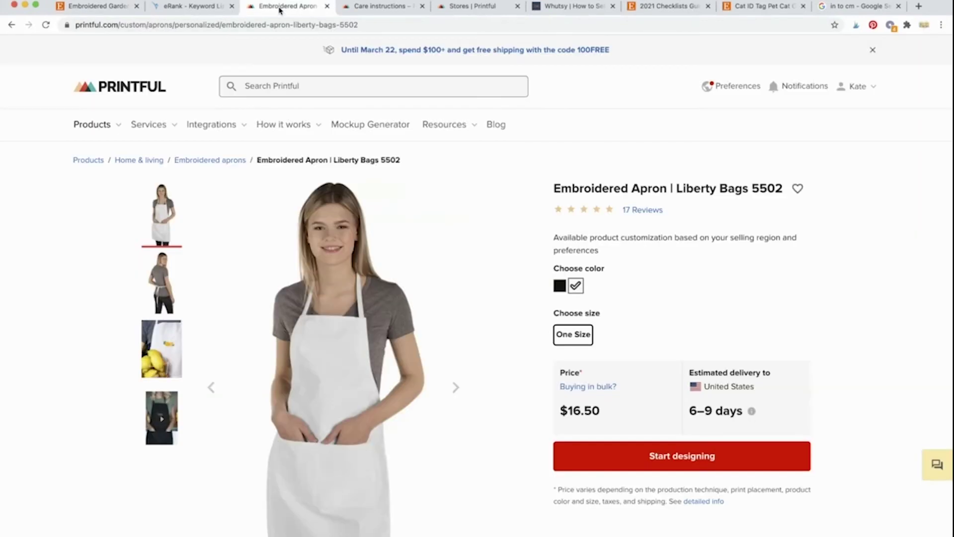
Step: Check Black and White stock on the Printful apron's Availability tab, then return to Etsy
scroll(253, 275, down, 10)
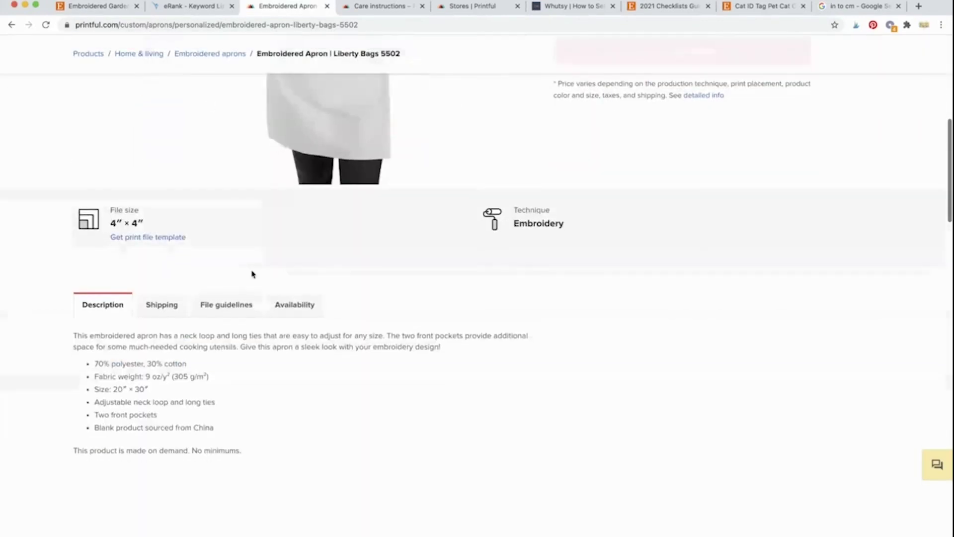
click(281, 217)
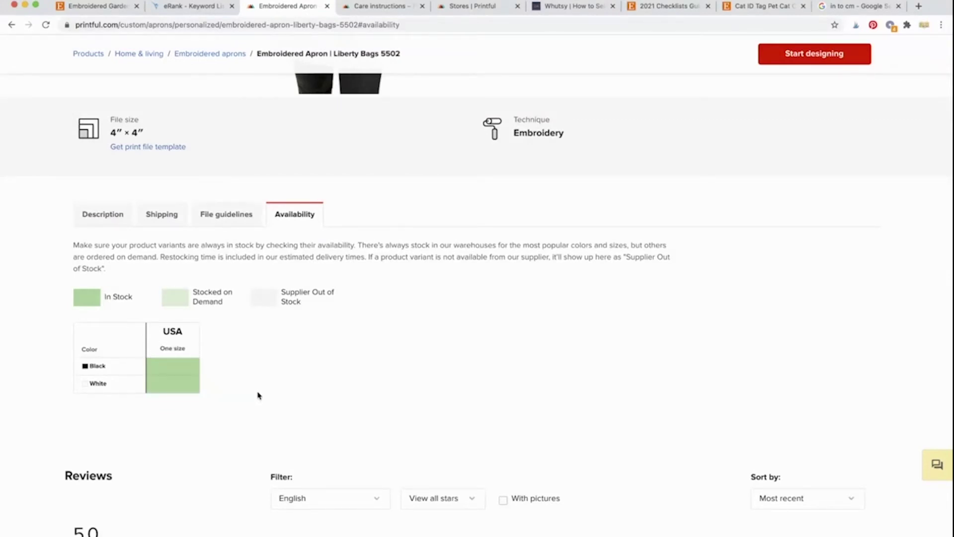
mouse_move(182, 390)
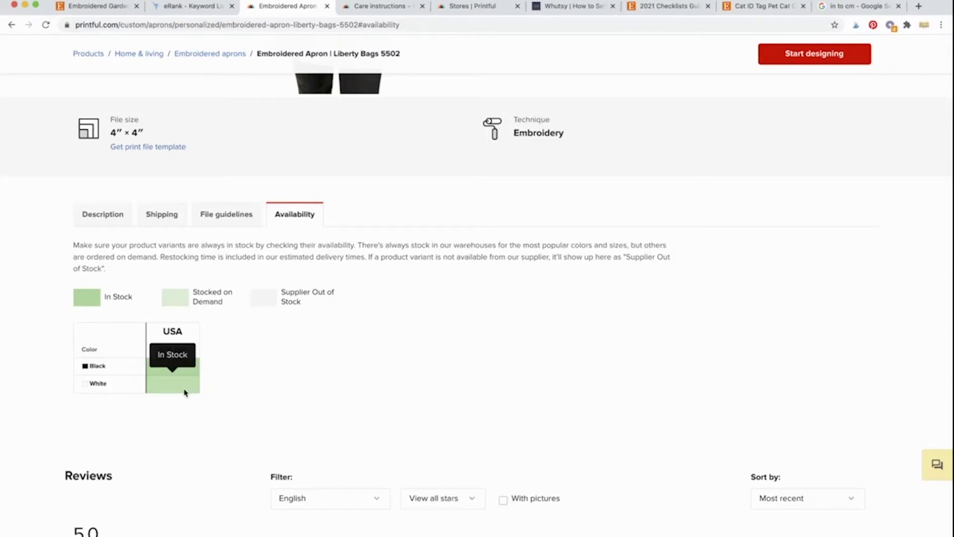
mouse_move(191, 365)
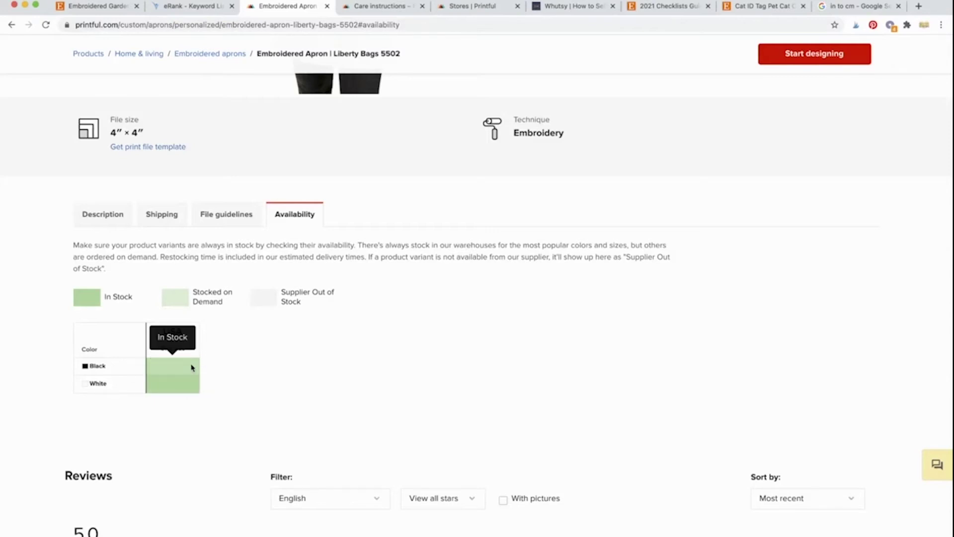
click(97, 6)
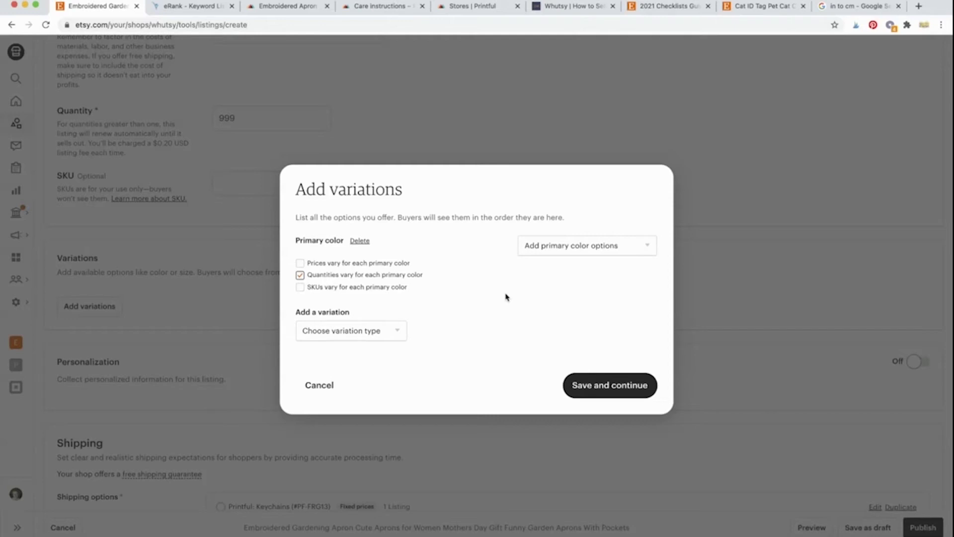
click(278, 7)
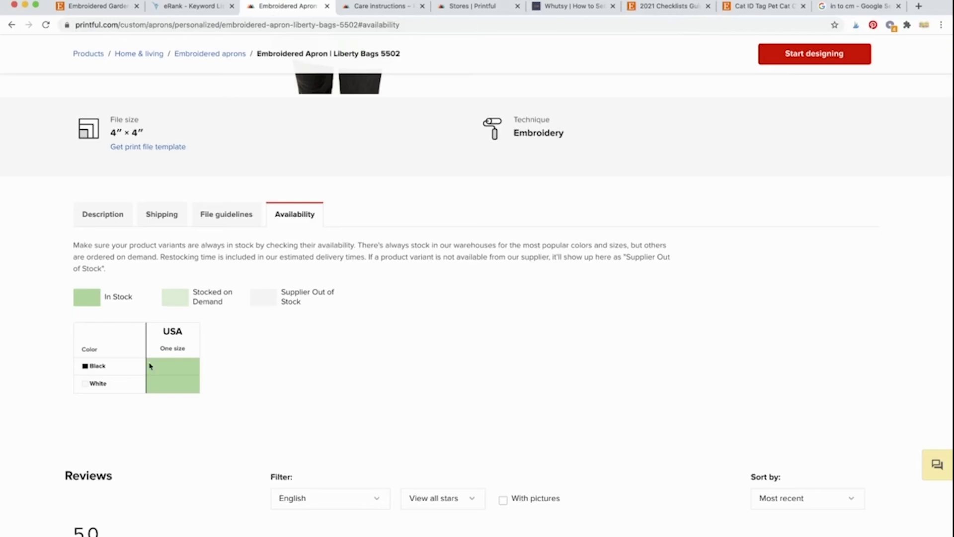
mouse_move(164, 394)
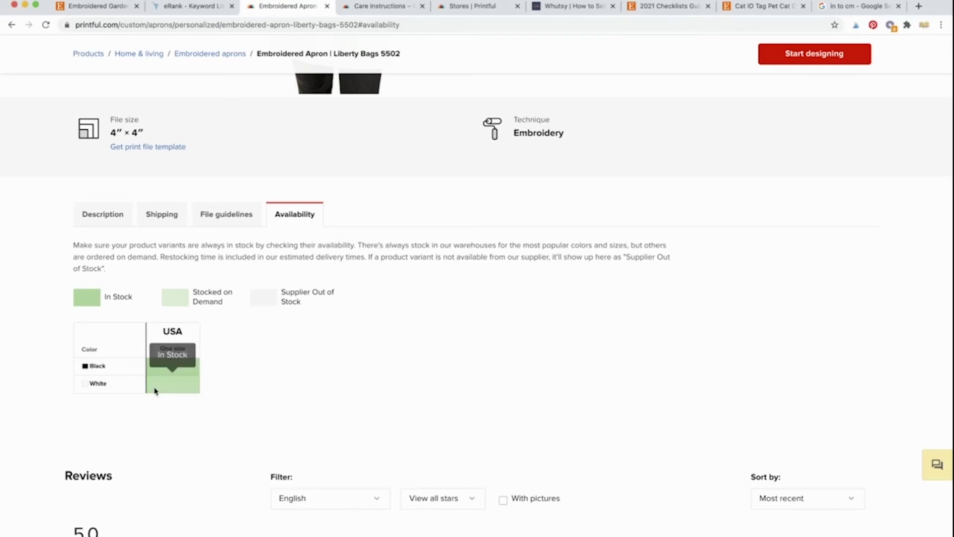
click(97, 7)
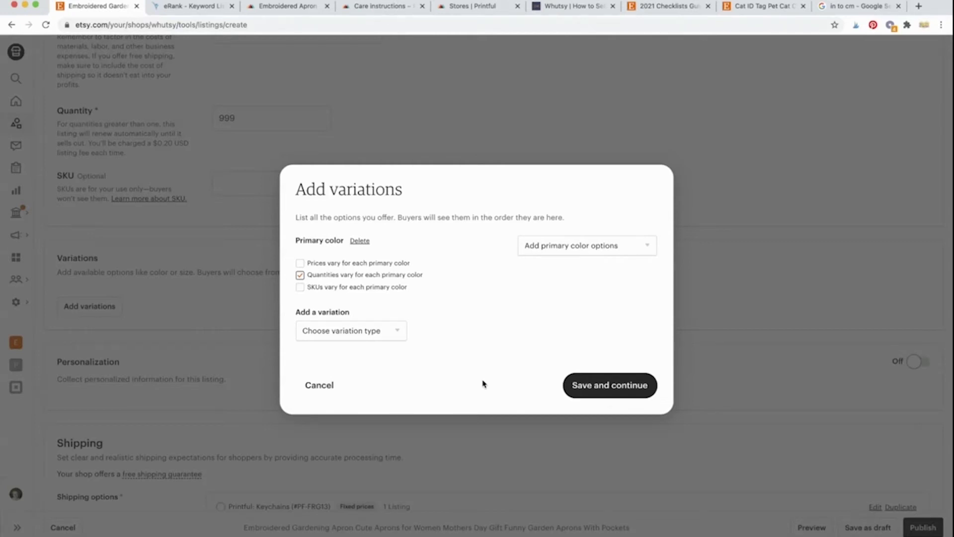
Step: Add Black and Yellow as primary color options and save the variations
click(581, 247)
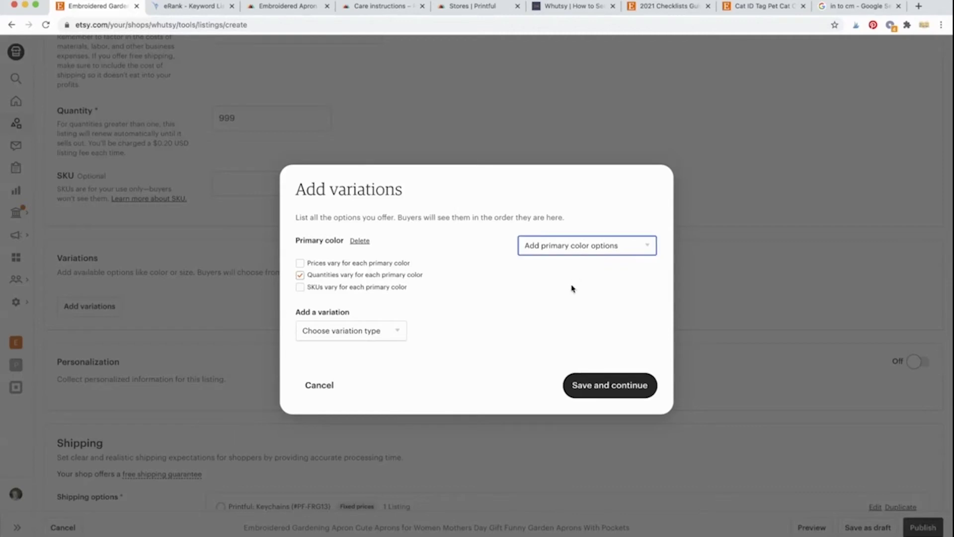
click(573, 288)
click(572, 253)
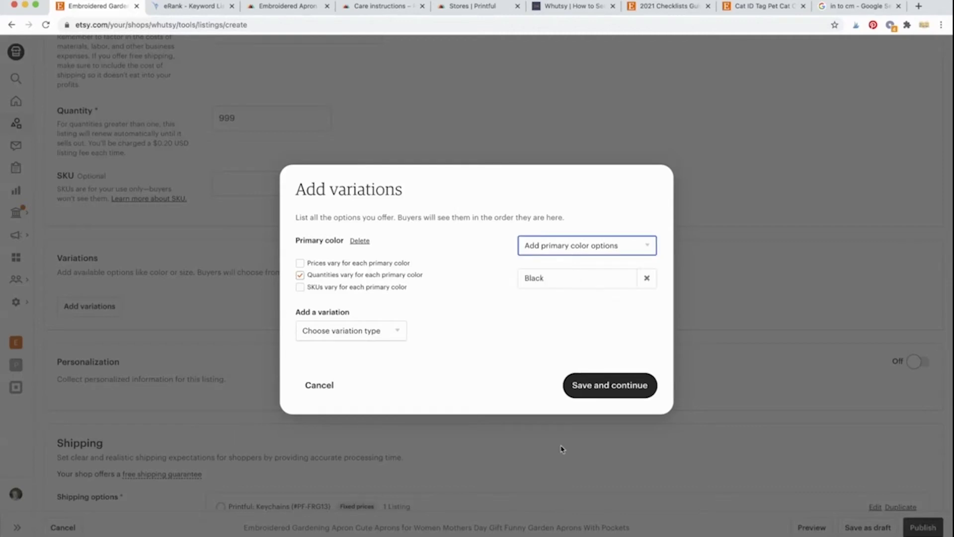
click(562, 478)
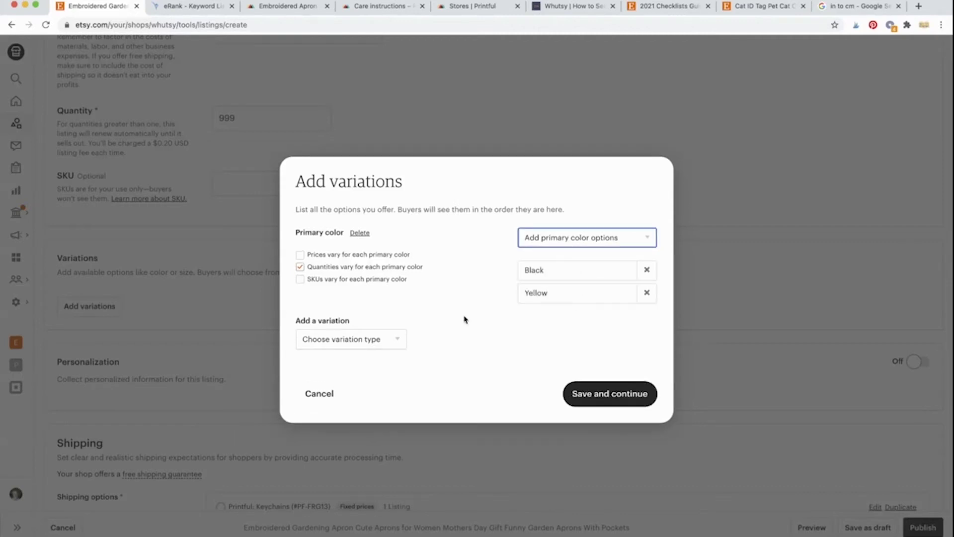
click(614, 395)
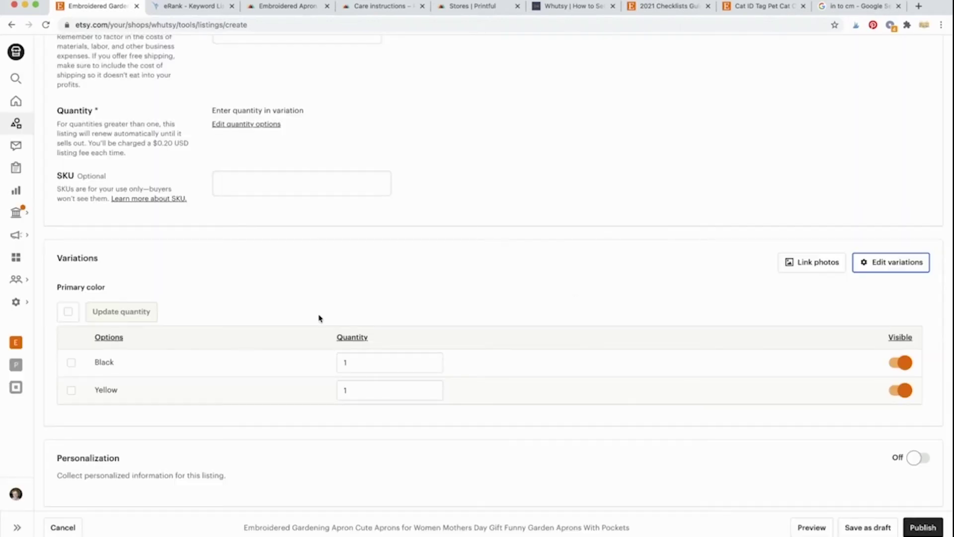
Step: Set the quantity of both Black and Yellow options to 999
double_click(357, 365)
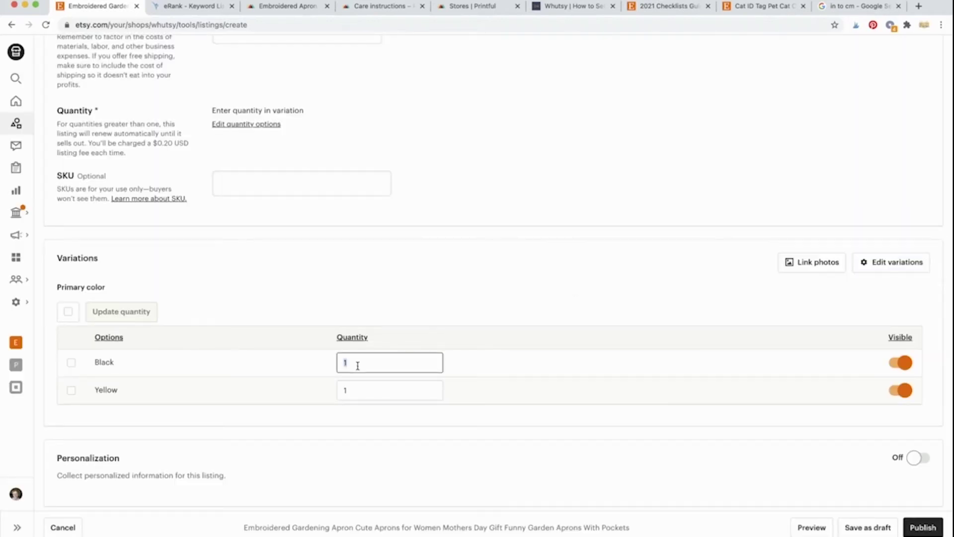
text(999)
double_click(374, 386)
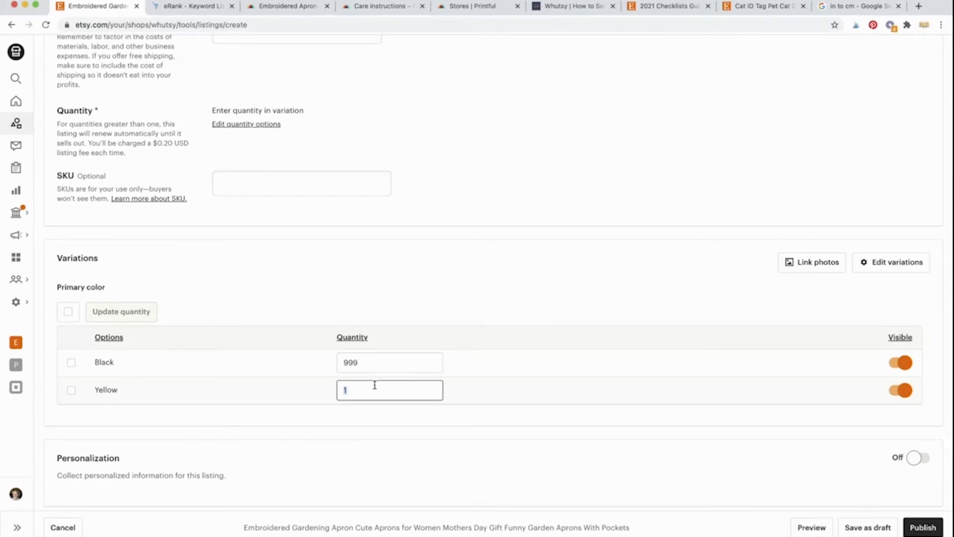
text(999)
click(383, 297)
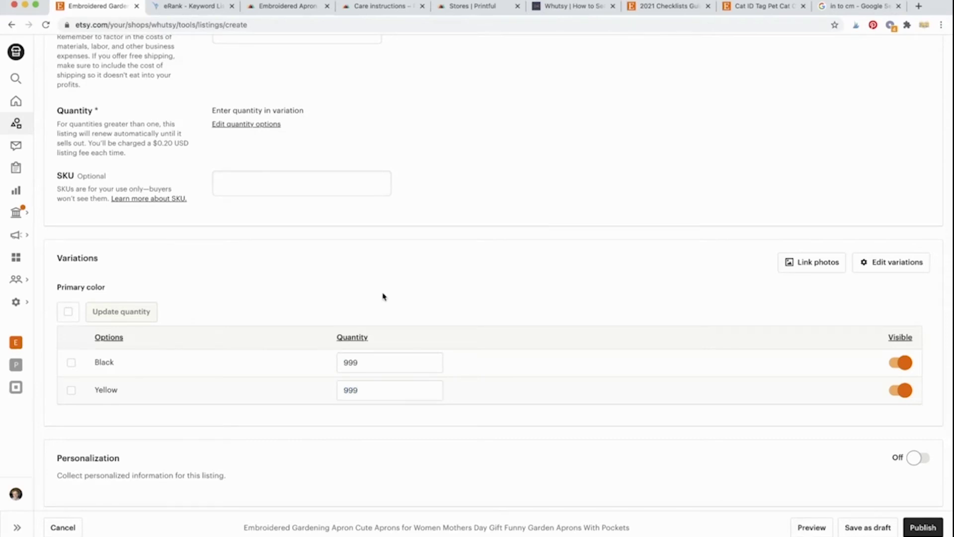
scroll(382, 296, up, 2)
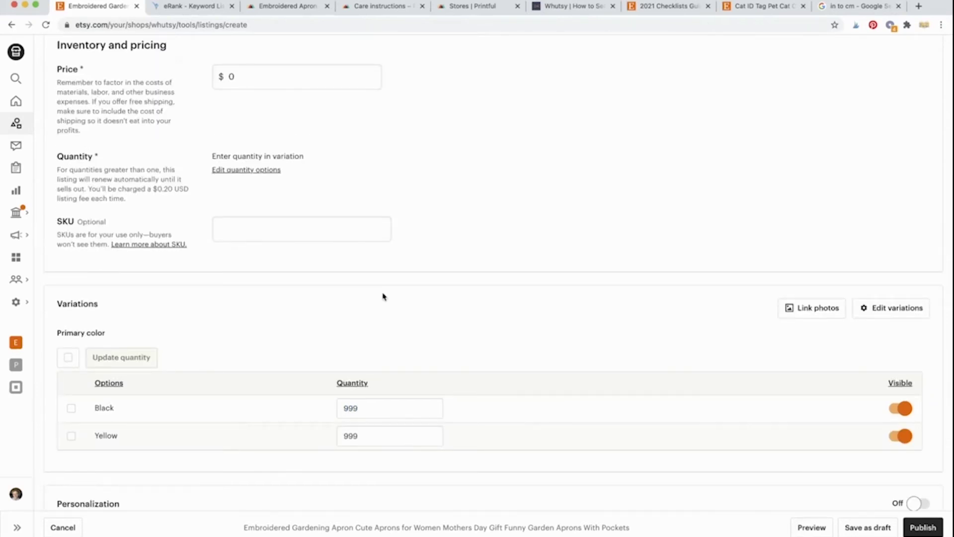
scroll(594, 326, down, 3)
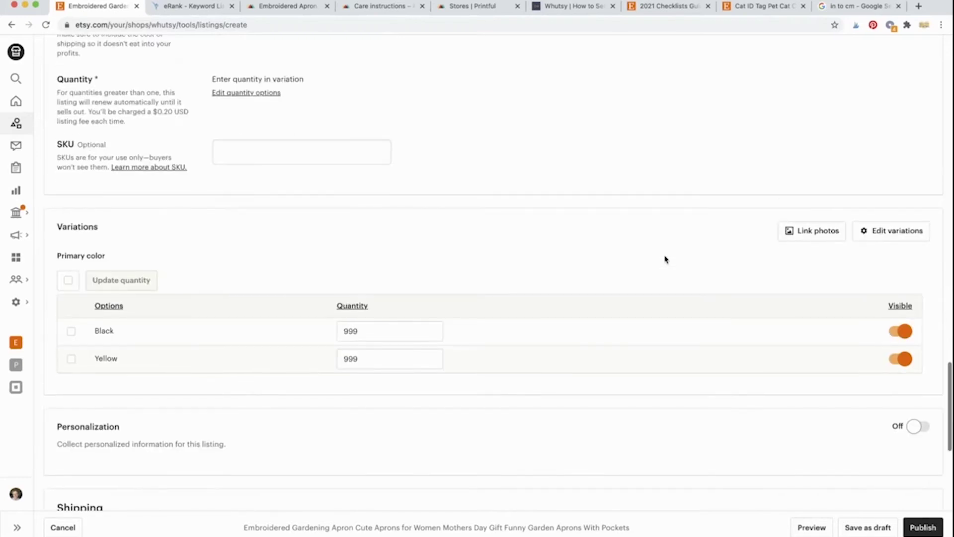
Step: Replace the Yellow colour option with White, leaving Black and White as the colours
click(799, 241)
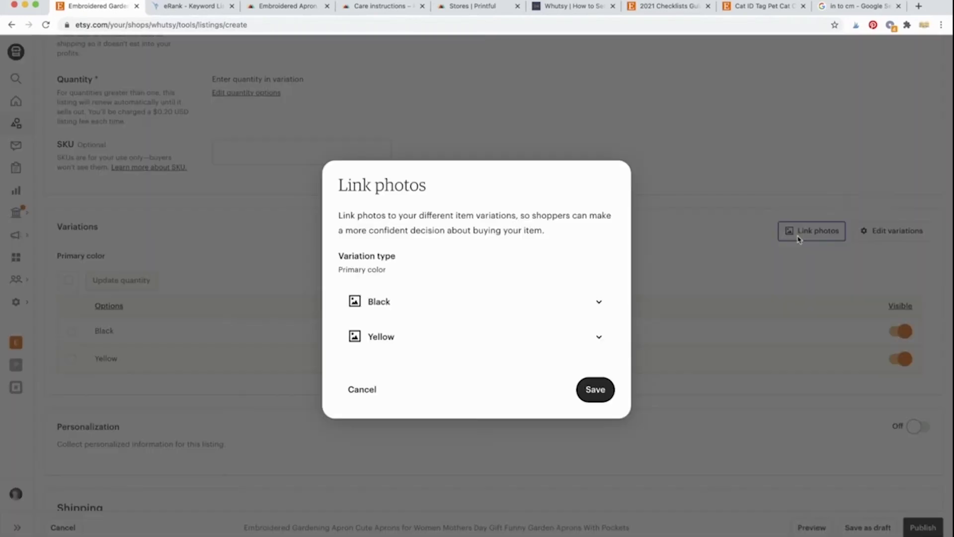
click(467, 312)
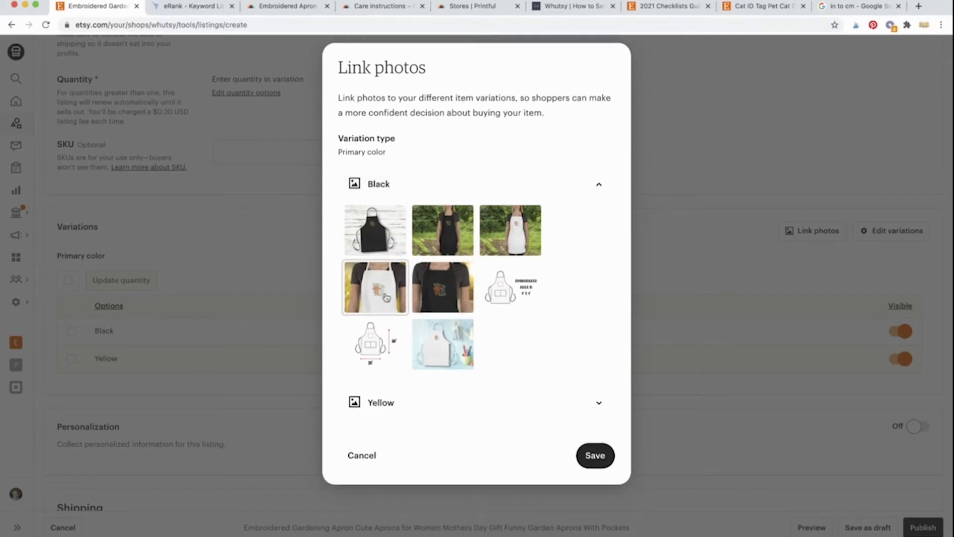
click(379, 237)
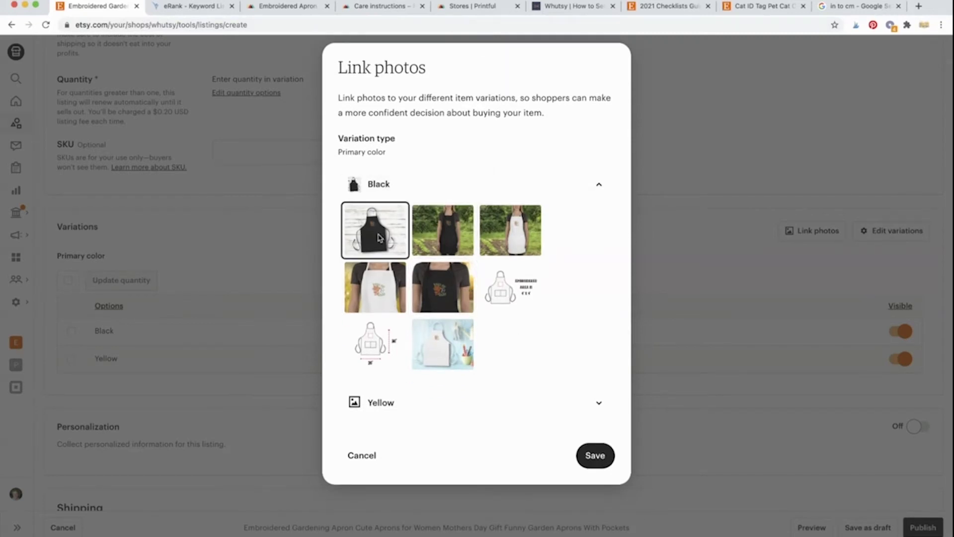
click(377, 401)
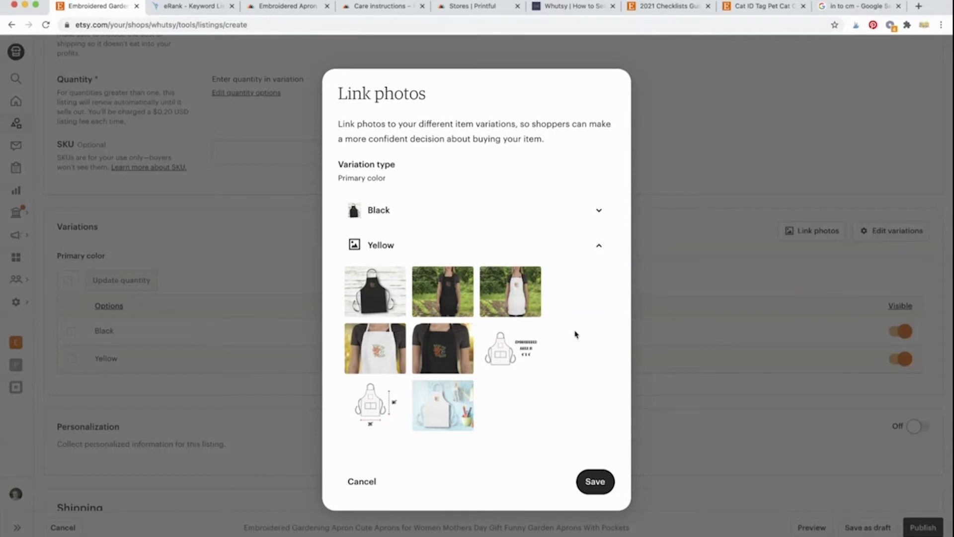
click(362, 483)
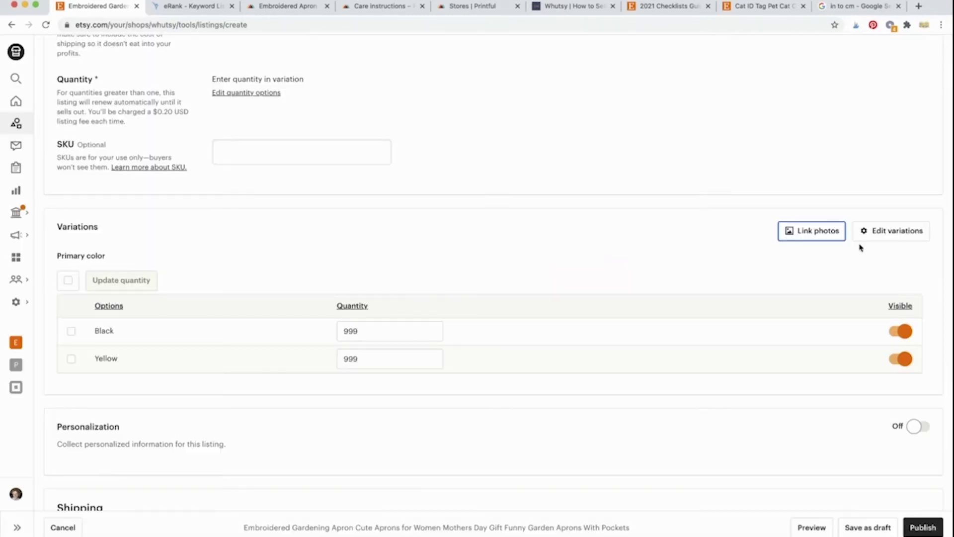
click(877, 232)
click(646, 293)
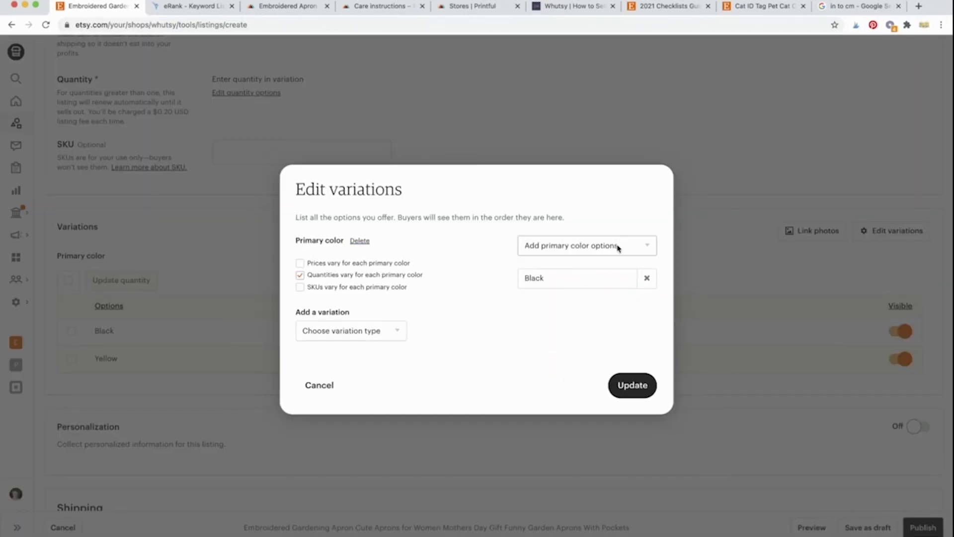
key(w)
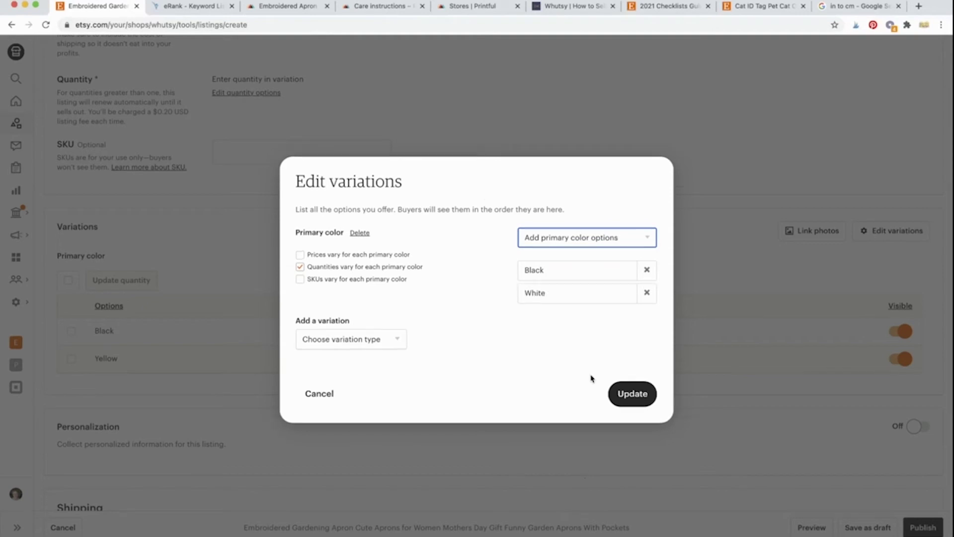
click(631, 386)
Step: Link the black-apron photo to Black and the white-apron photo to White
click(797, 237)
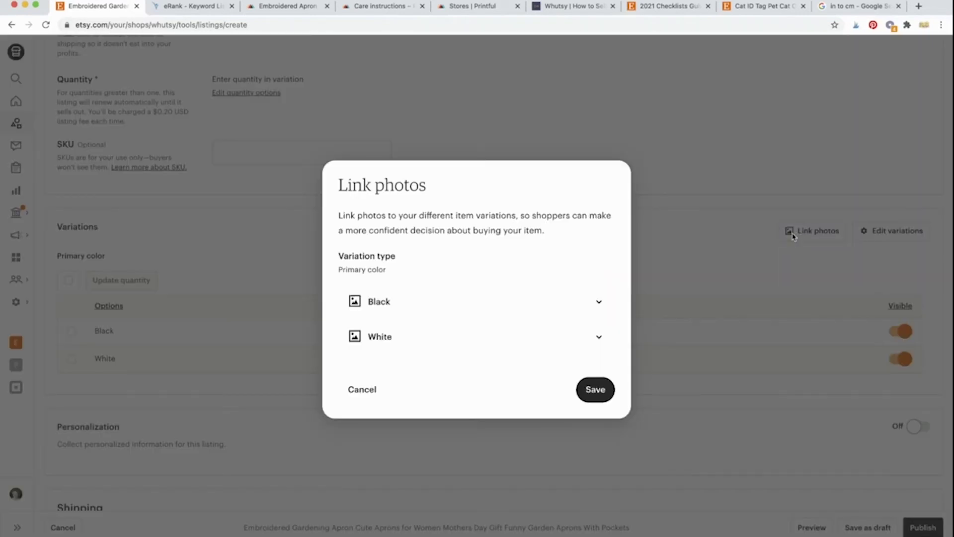
click(513, 337)
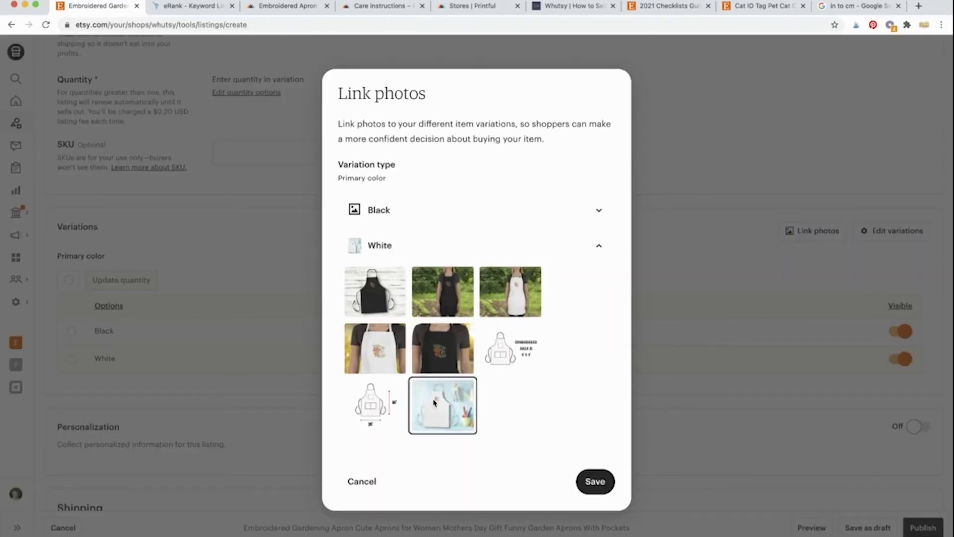
click(376, 211)
click(373, 258)
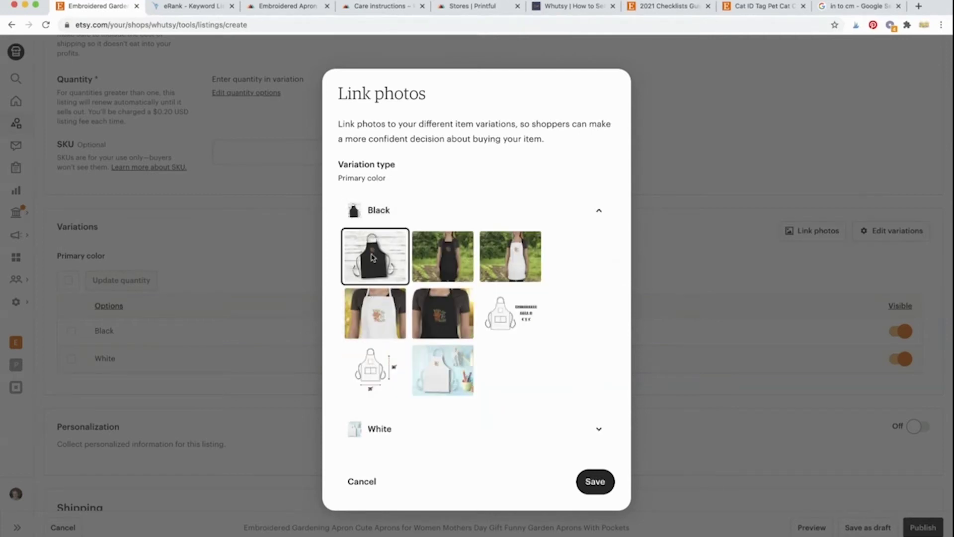
click(444, 317)
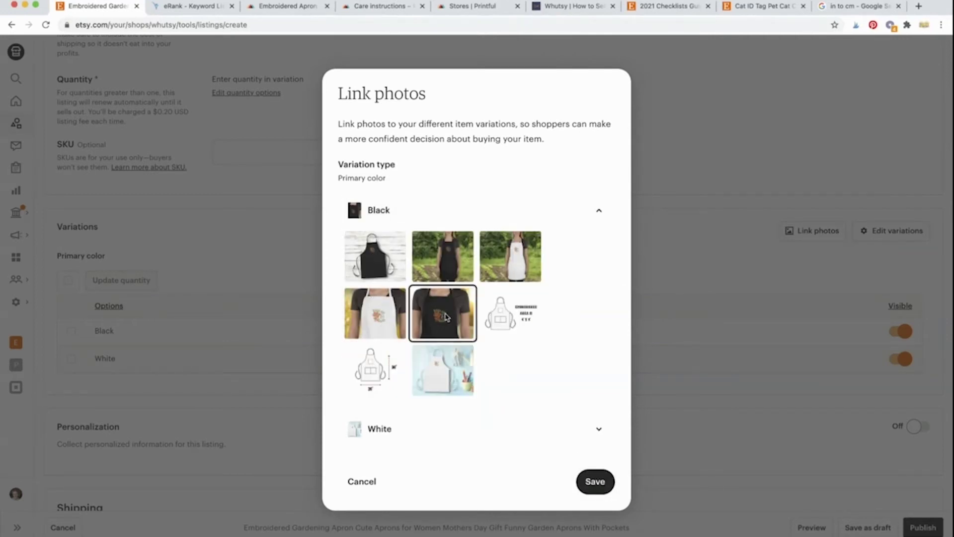
click(383, 427)
click(370, 341)
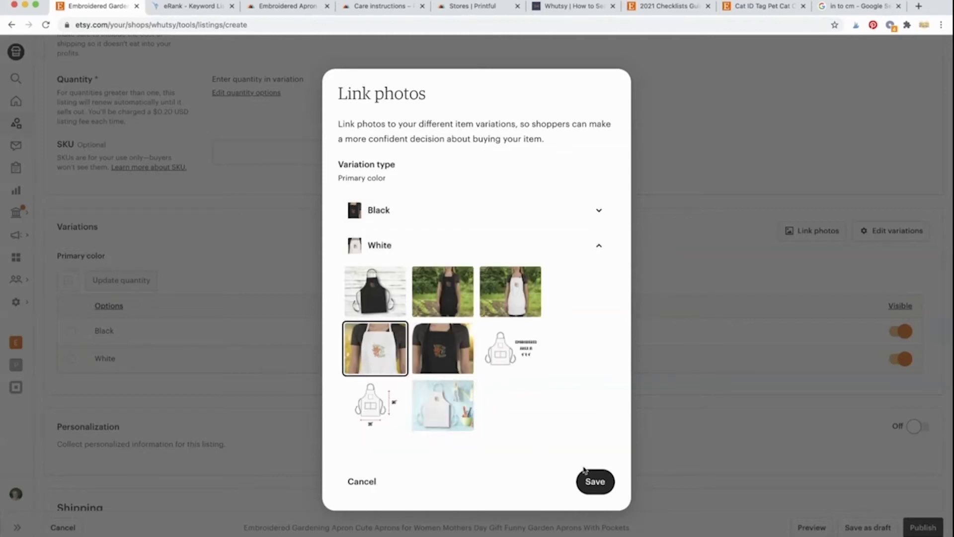
click(591, 480)
Step: Set the White option's quantity to 999
click(440, 352)
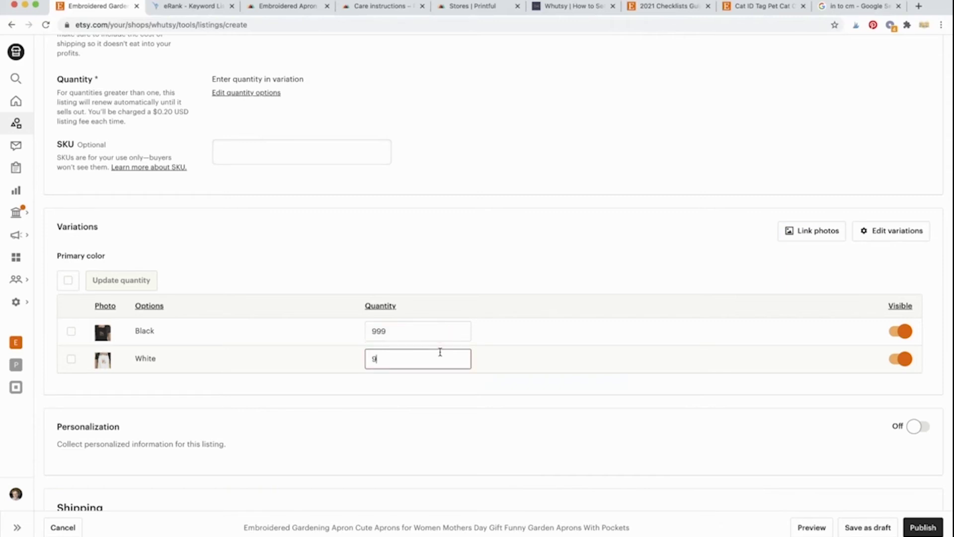
text(999)
click(447, 246)
Step: Select the Printful Tshirts…Aprons (#PF-FRG1) shipping profile and duplicate it
scroll(447, 246, down, 3)
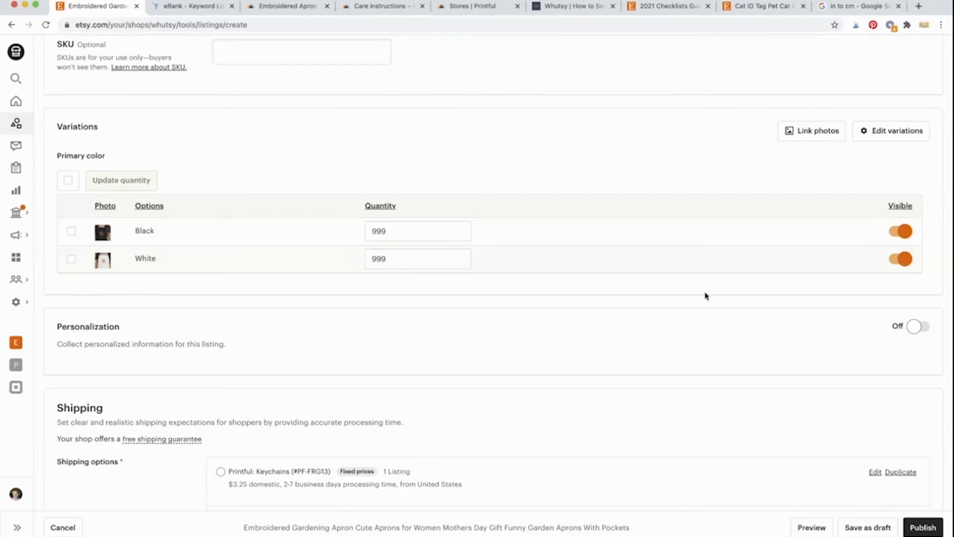
scroll(686, 377, down, 3)
scroll(679, 381, down, 2)
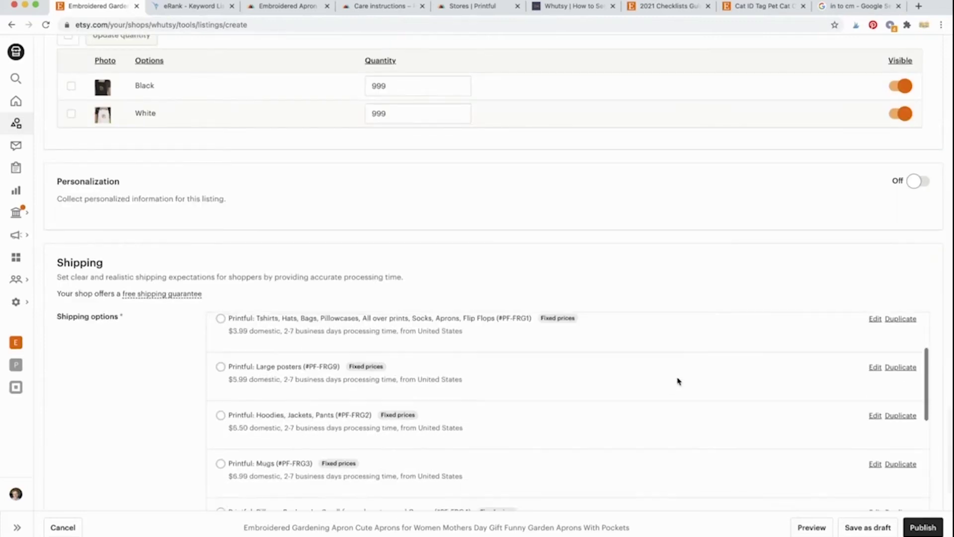
scroll(679, 382, up, 2)
scroll(637, 215, down, 3)
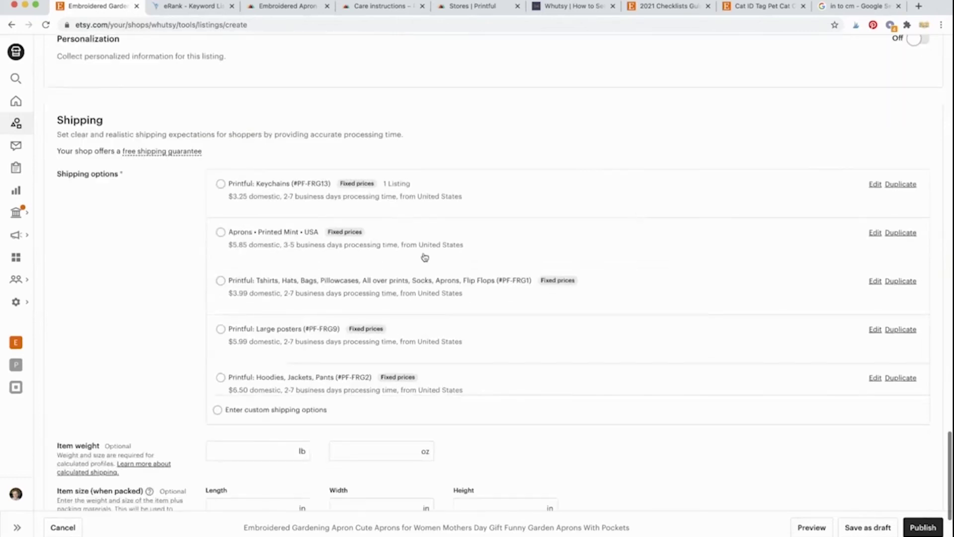
scroll(380, 273, up, 1)
scroll(380, 273, down, 2)
scroll(379, 274, down, 5)
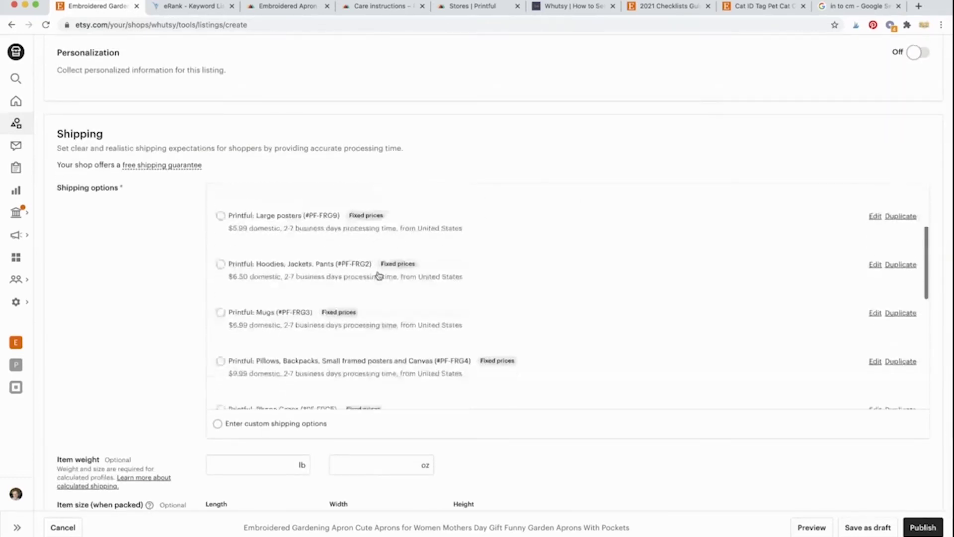
scroll(380, 275, down, 4)
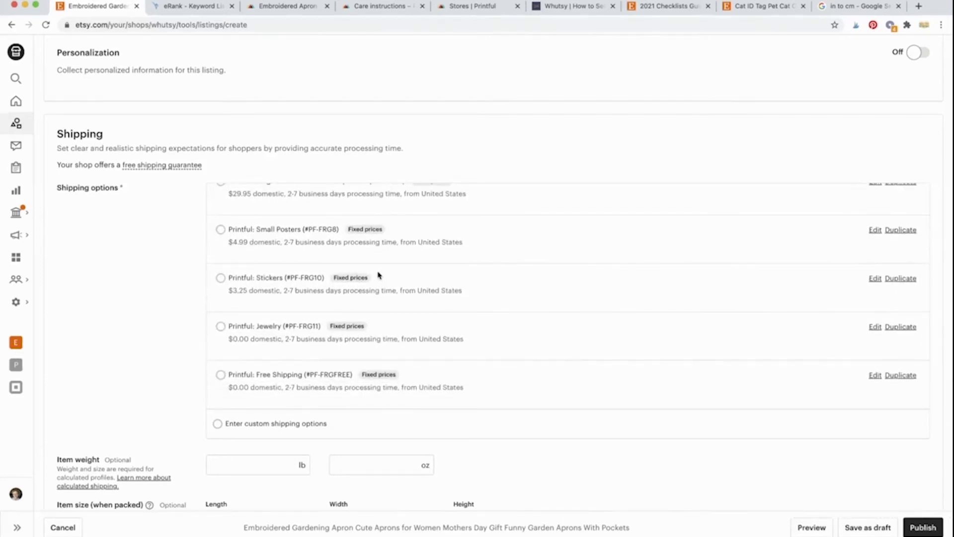
scroll(379, 274, up, 4)
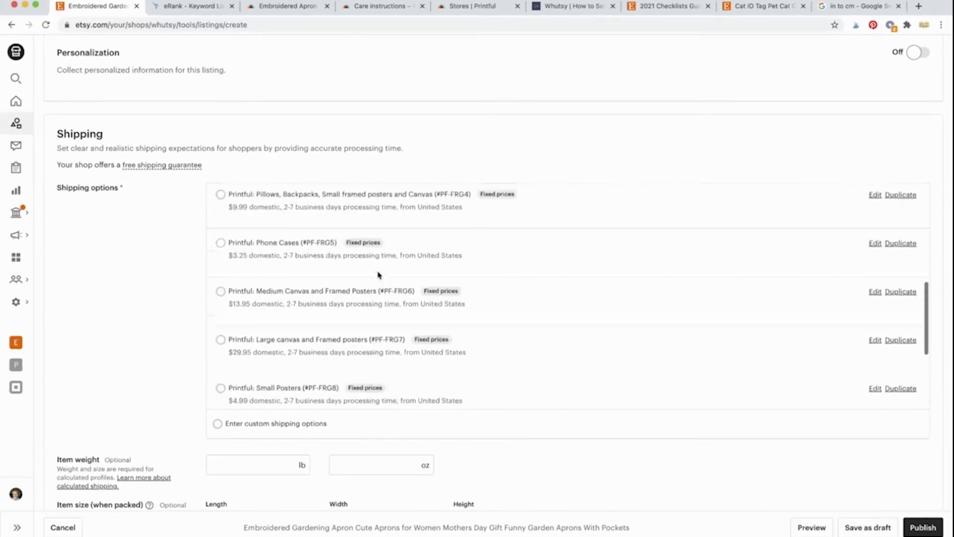
scroll(379, 275, up, 3)
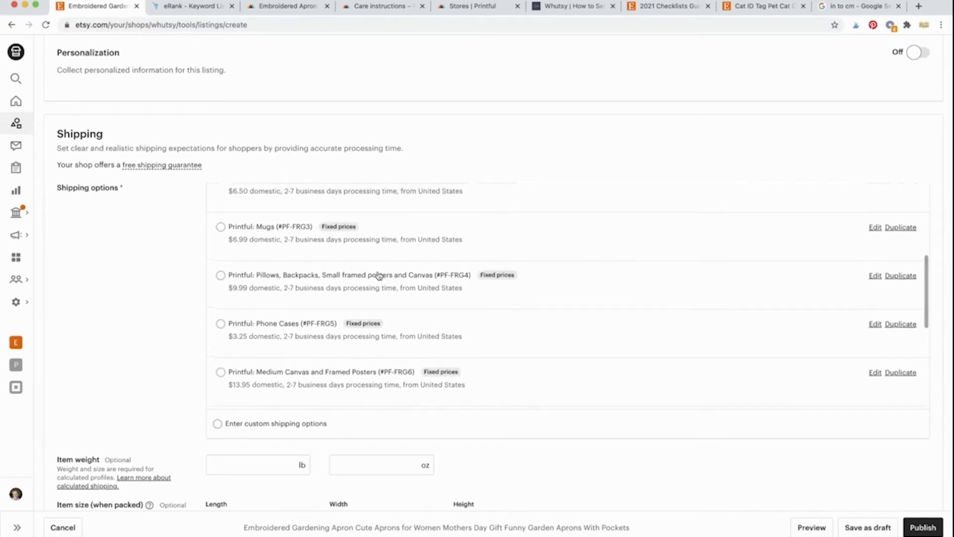
scroll(379, 275, up, 3)
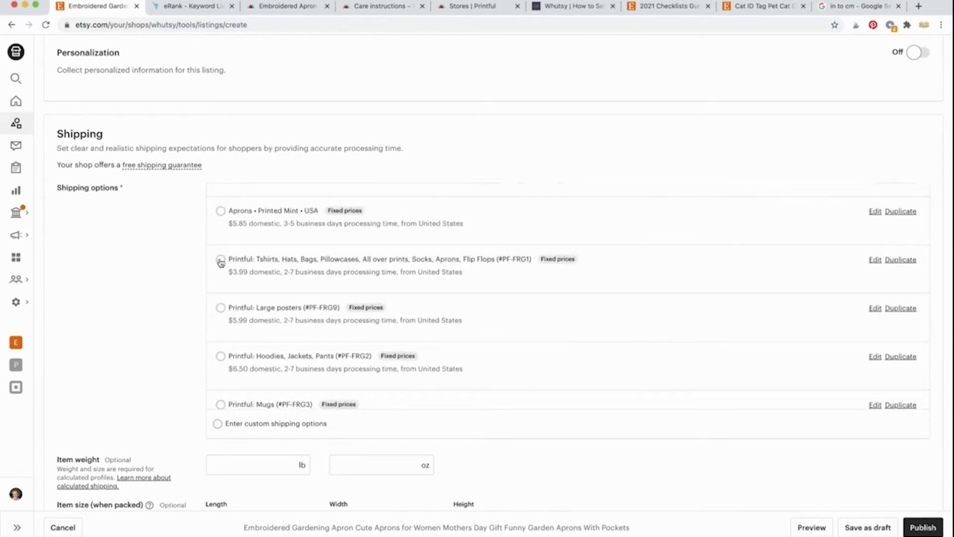
click(220, 259)
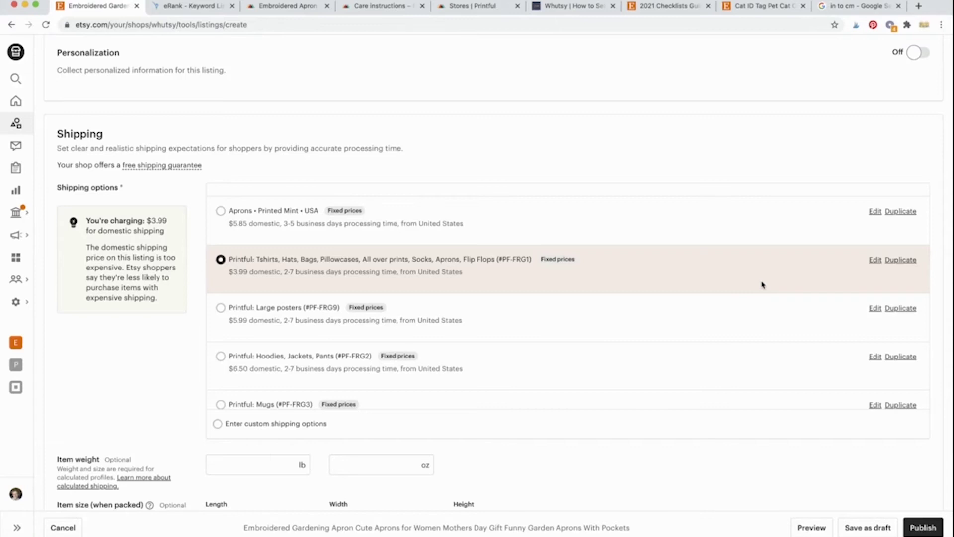
click(902, 260)
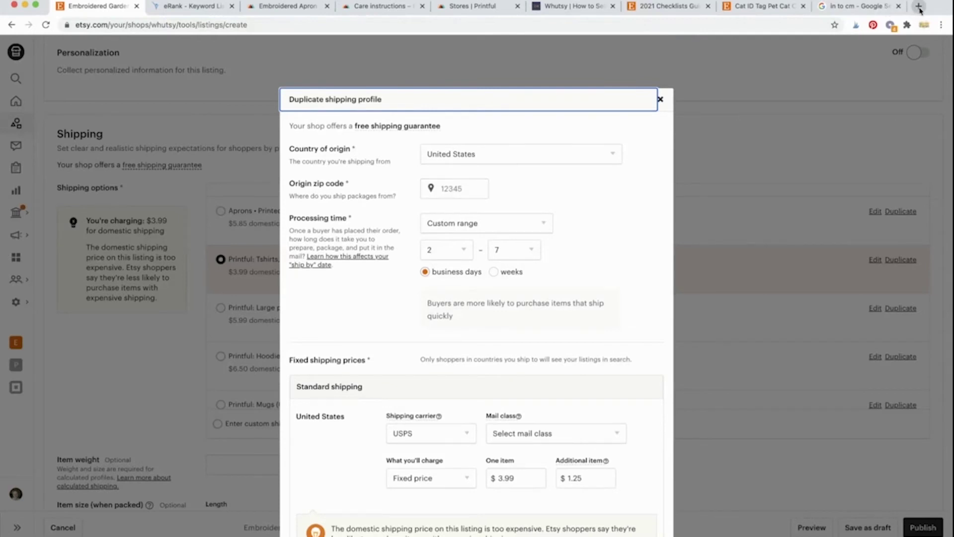
Step: Copy the ZIP from Printful's footer address into the profile's Origin zip code
click(287, 7)
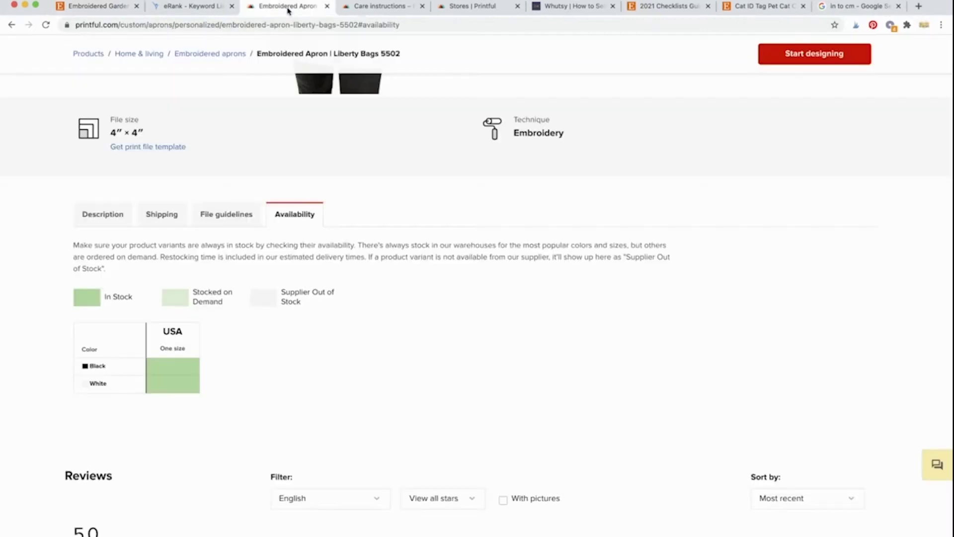
scroll(252, 320, down, 15)
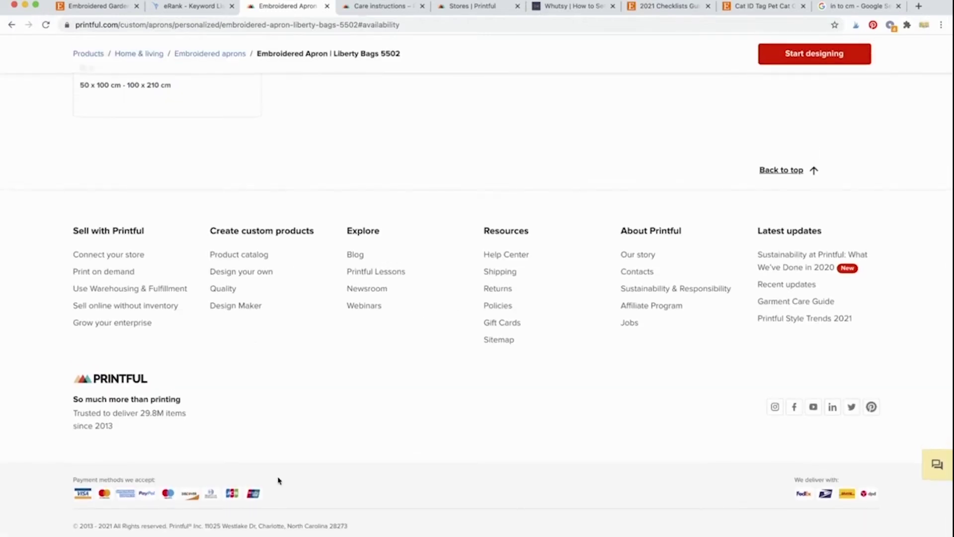
double_click(338, 526)
key(super+c)
click(105, 6)
click(456, 189)
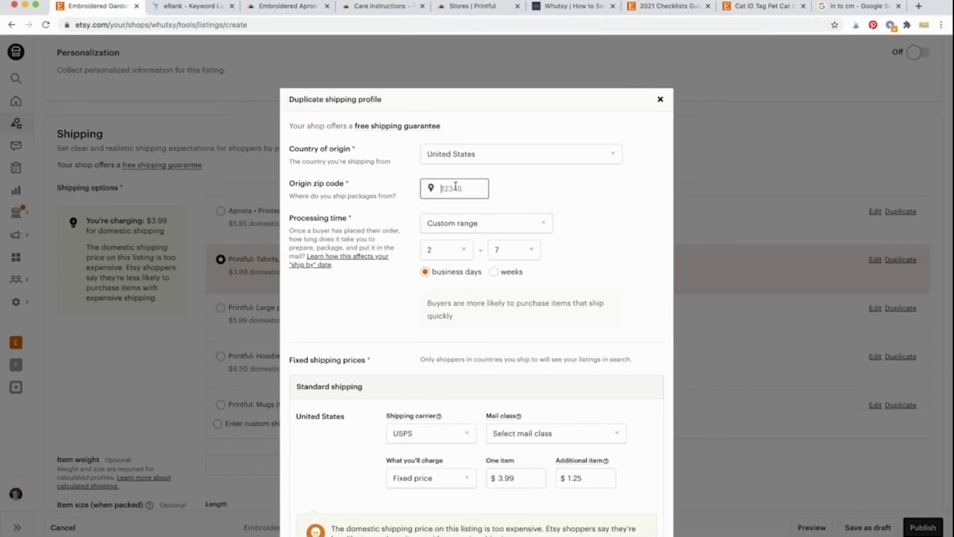
key(super+v)
click(596, 200)
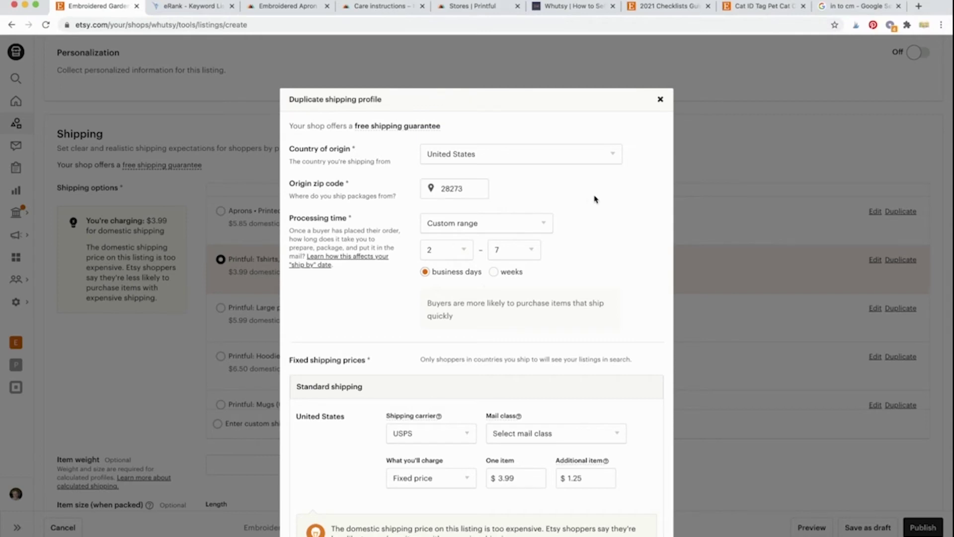
Step: Change the processing time to 4–7 business days
click(463, 254)
key(4)
click(375, 290)
scroll(375, 289, down, 5)
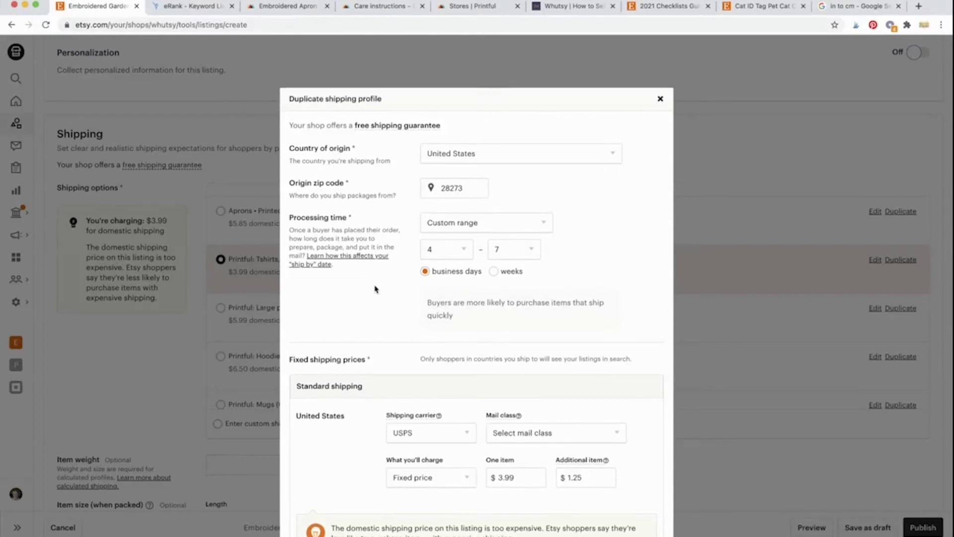
Step: Choose USPS Parcel Select Ground as the United States mail class, then return to Printful's apron page
scroll(375, 288, down, 1)
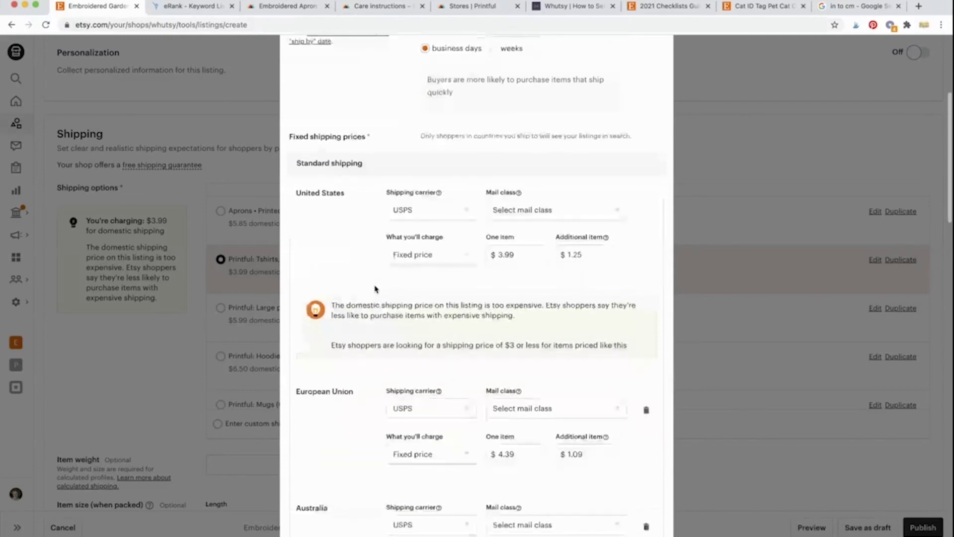
mouse_move(439, 183)
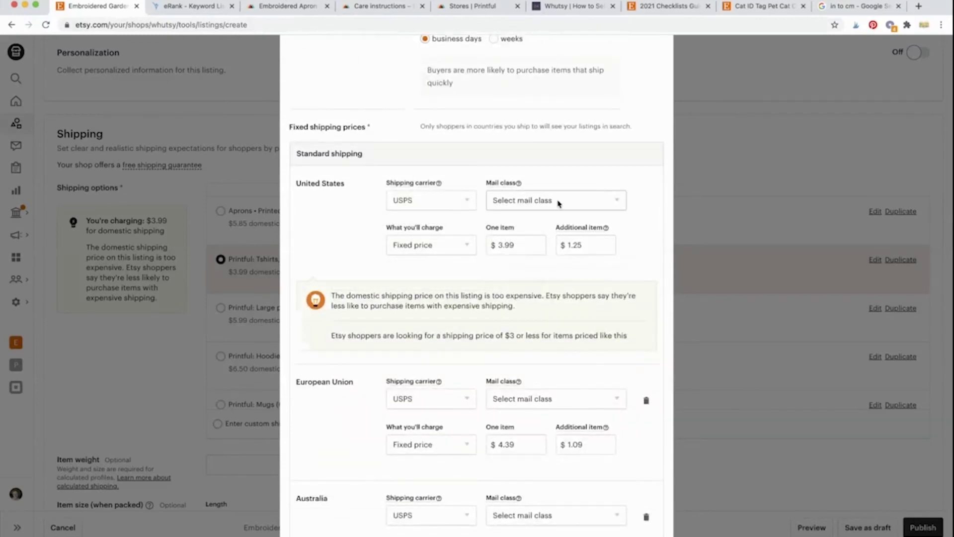
click(543, 202)
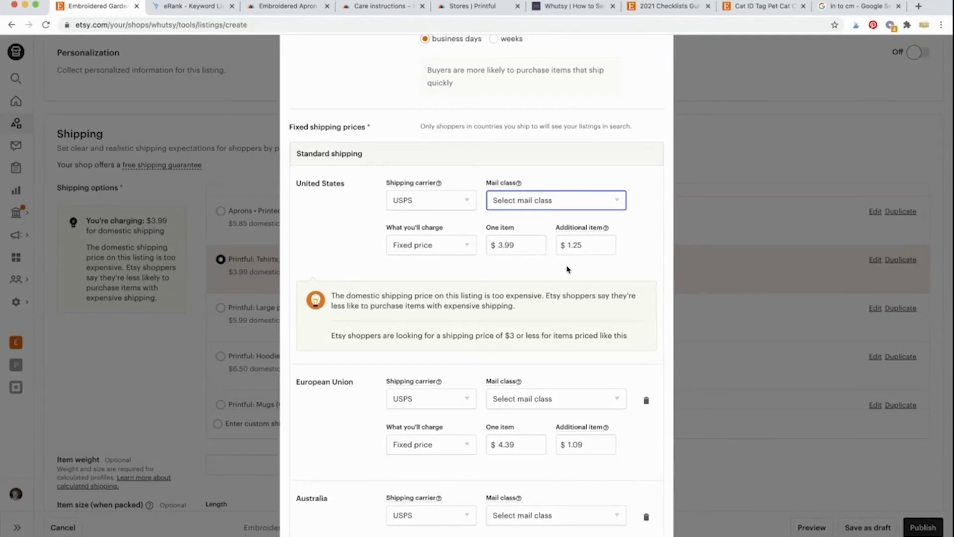
click(612, 265)
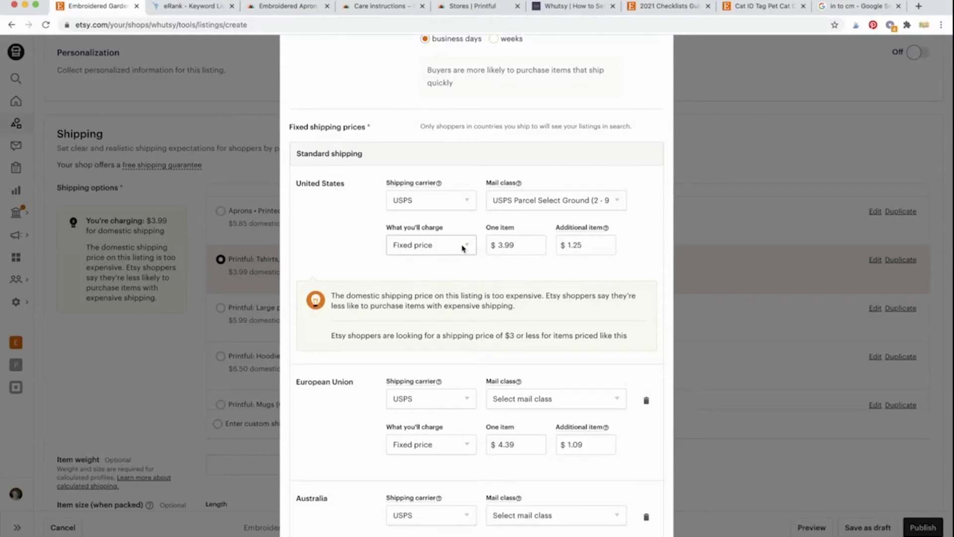
click(531, 249)
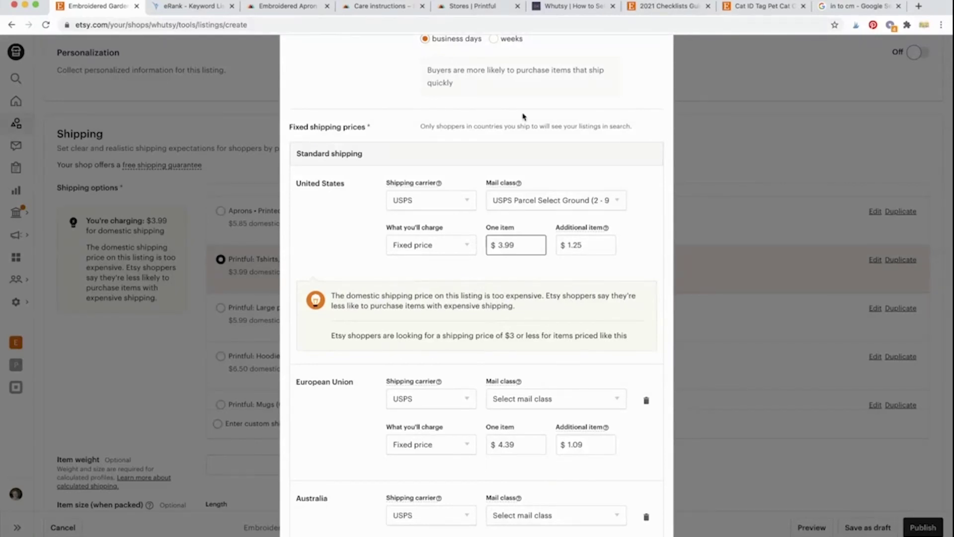
click(279, 10)
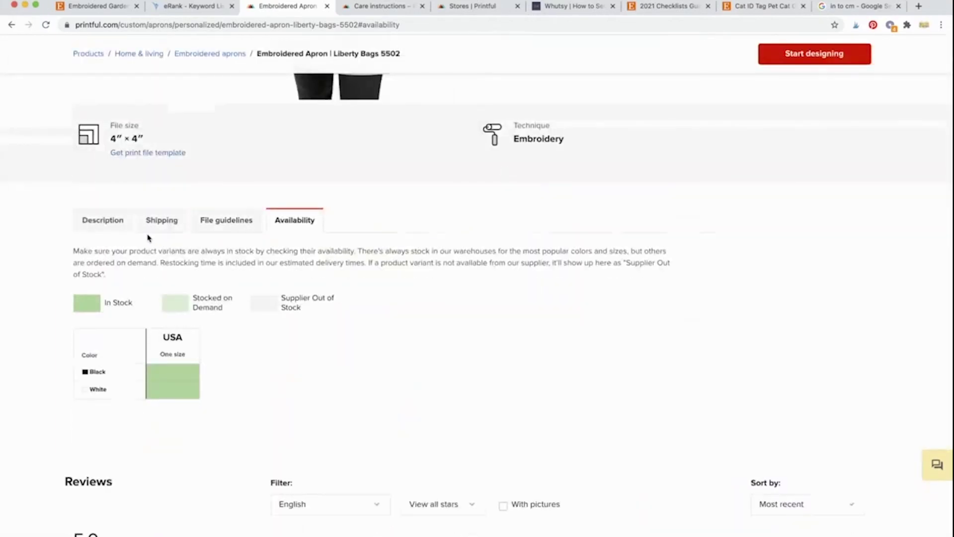
Step: View the apron's Printful shipping rates table, then go back to Etsy and Whutsy
click(147, 234)
scroll(39, 289, down, 2)
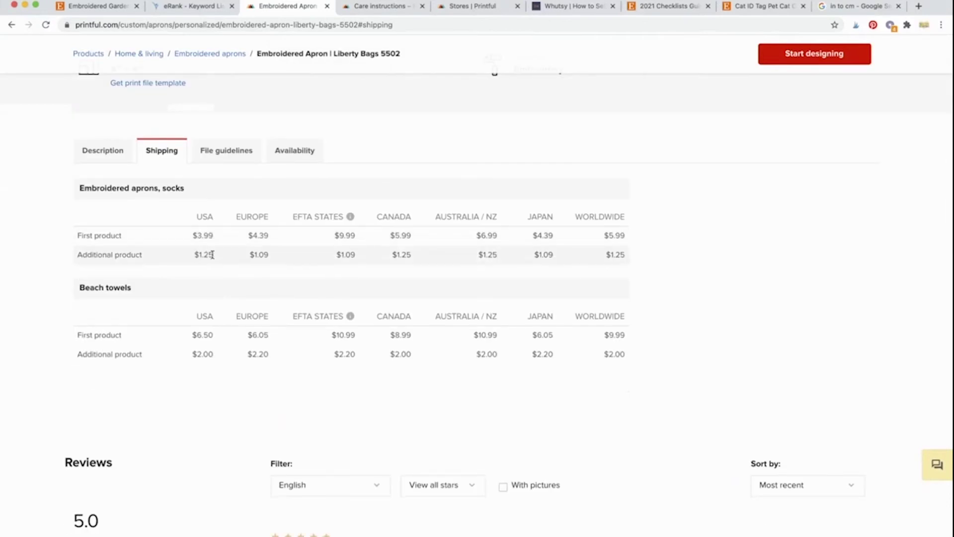
click(115, 7)
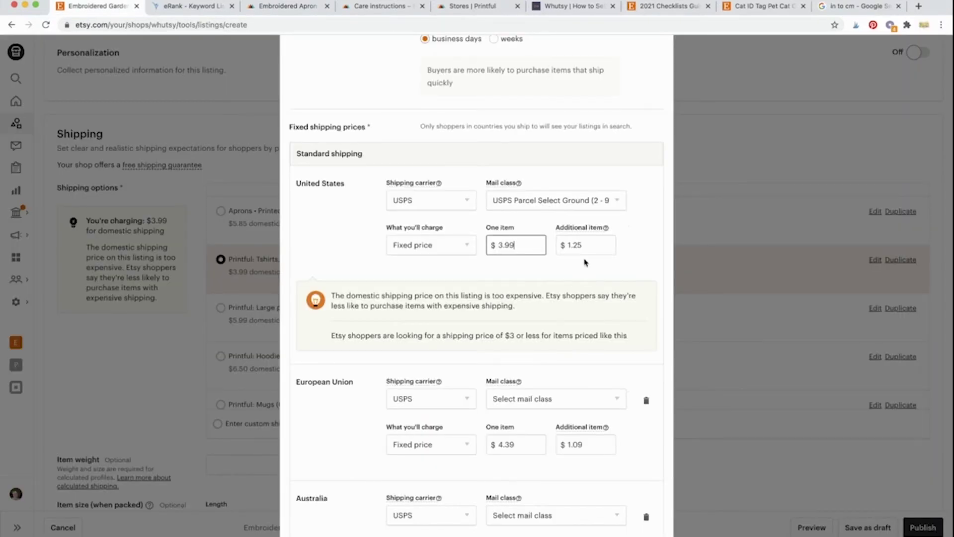
click(555, 7)
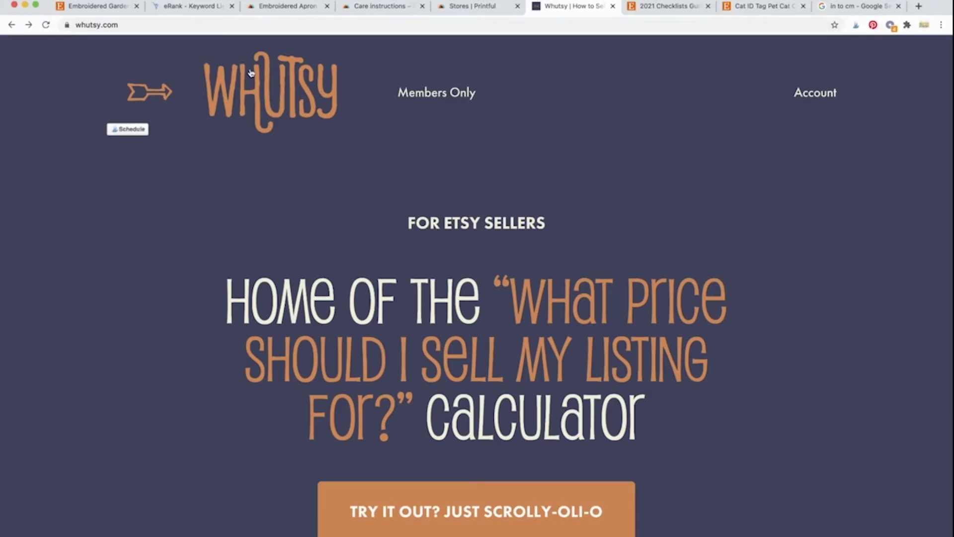
Step: Open Whutsy's 'Basic Version: Etsy Shipping Transaction Fees Calculator' from the seller calculators
mouse_move(456, 100)
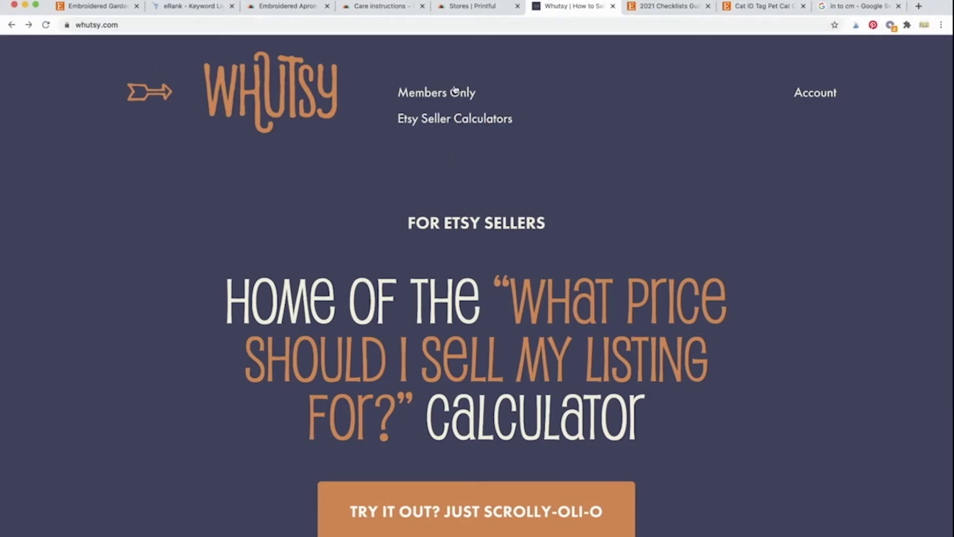
click(446, 124)
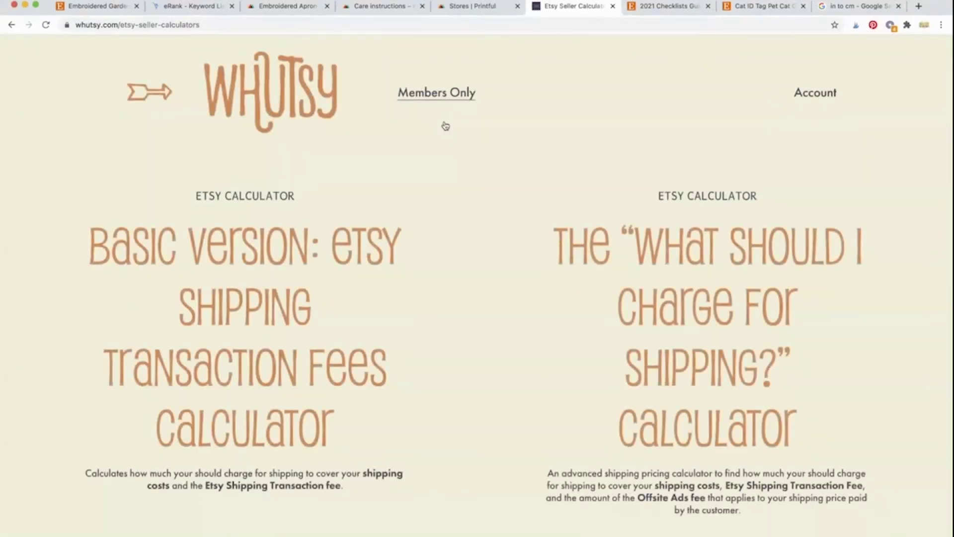
scroll(458, 227, down, 3)
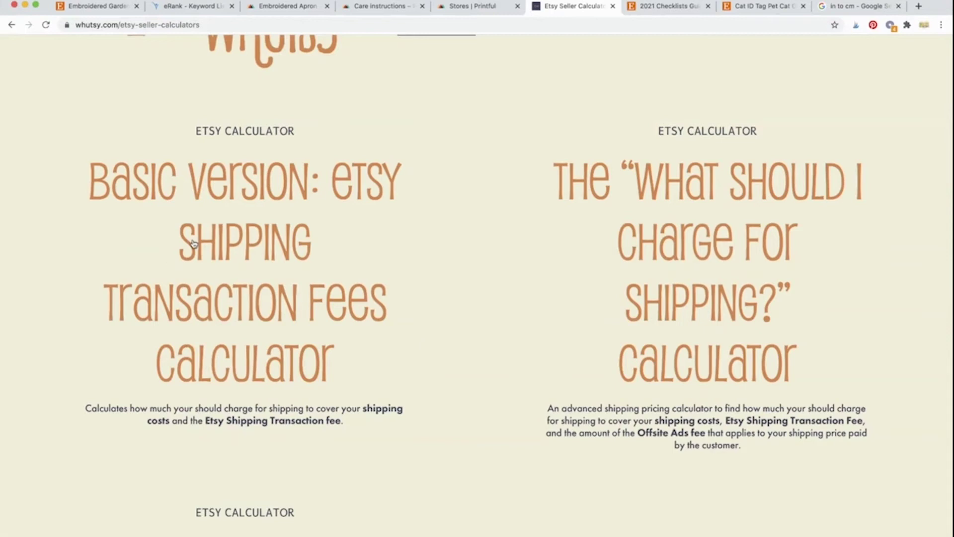
click(224, 306)
scroll(116, 389, down, 3)
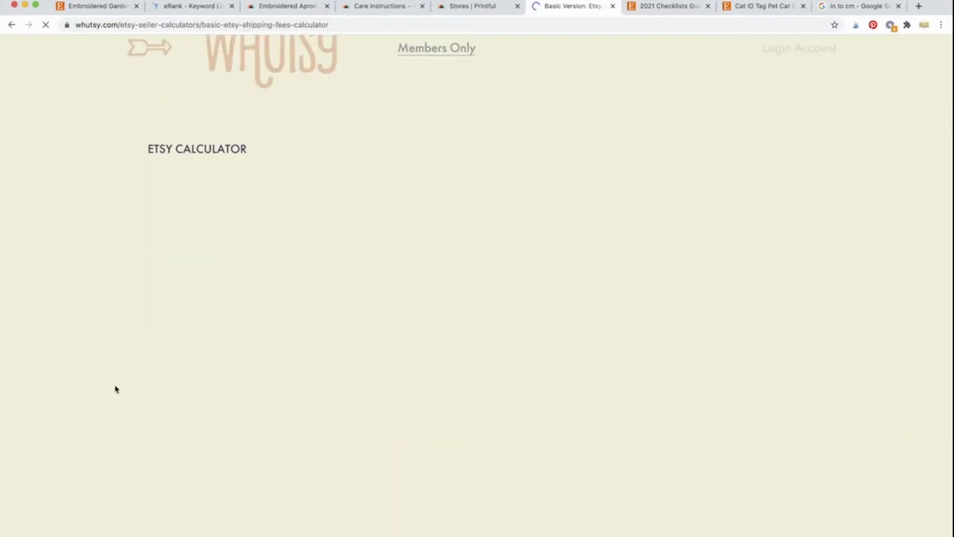
scroll(115, 389, down, 6)
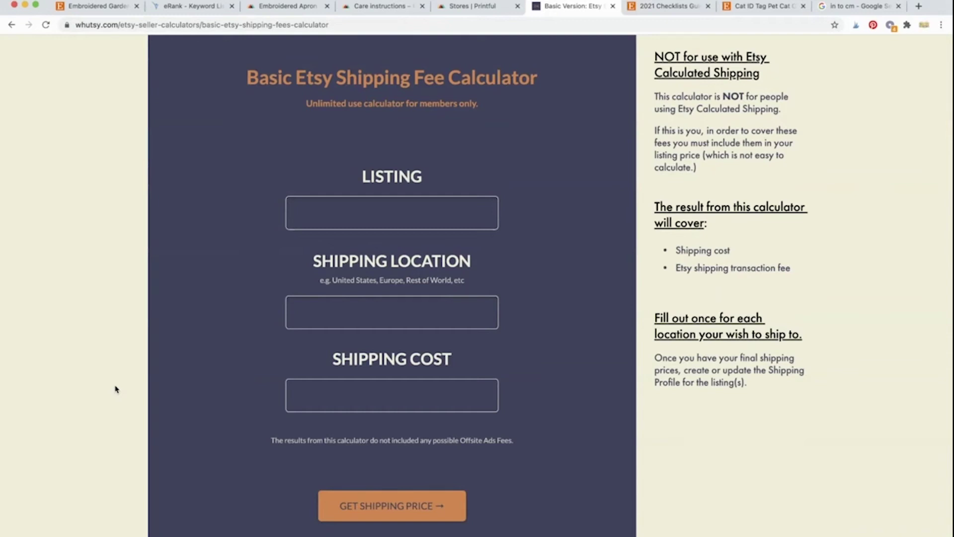
Step: Enter 'Embroidered Apron, Printful' as the calculator's listing name
click(323, 226)
text(E)
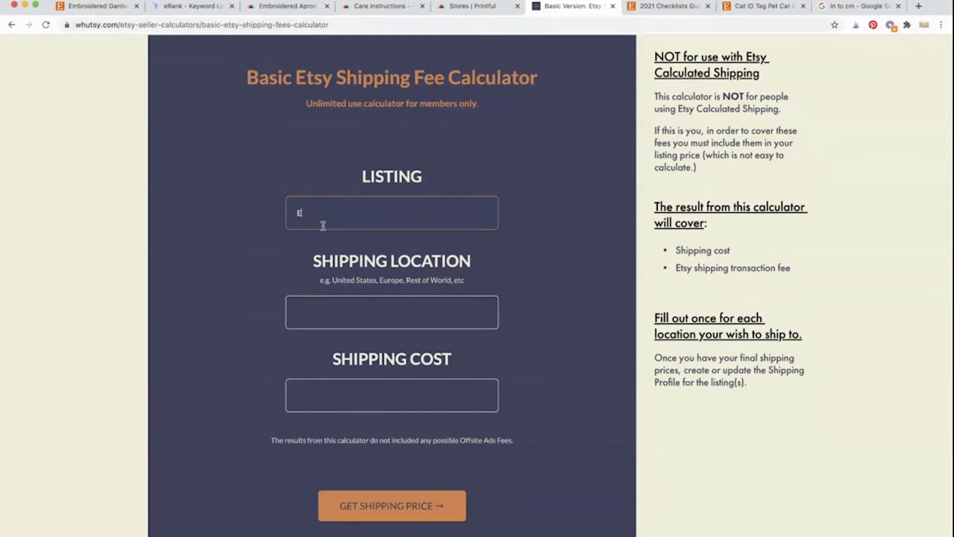
text(mbroidered Apron, Printful)
scroll(314, 324, down, 3)
Step: Enter US as the shipping location and 3.99 as the shipping cost
click(345, 249)
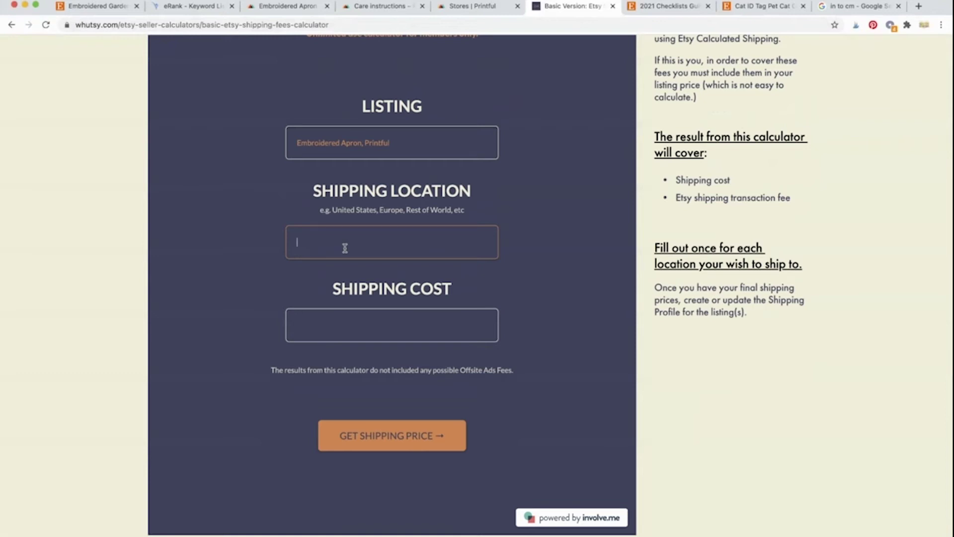
text(US)
click(335, 327)
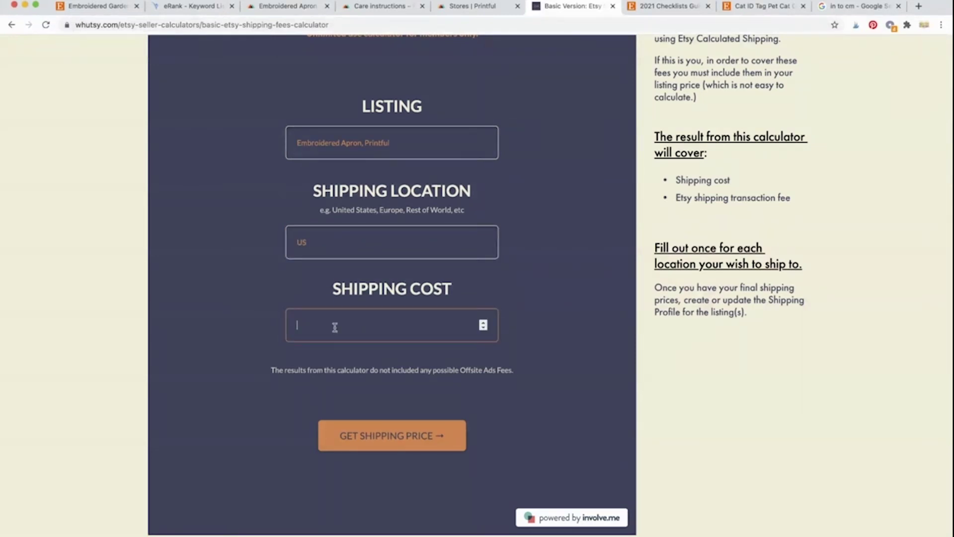
text(3.99)
click(257, 397)
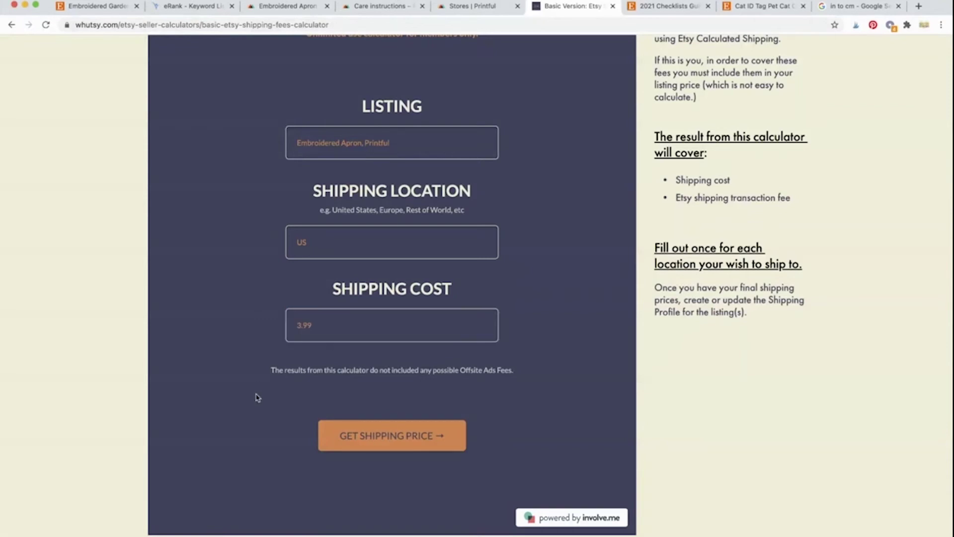
scroll(257, 397, down, 1)
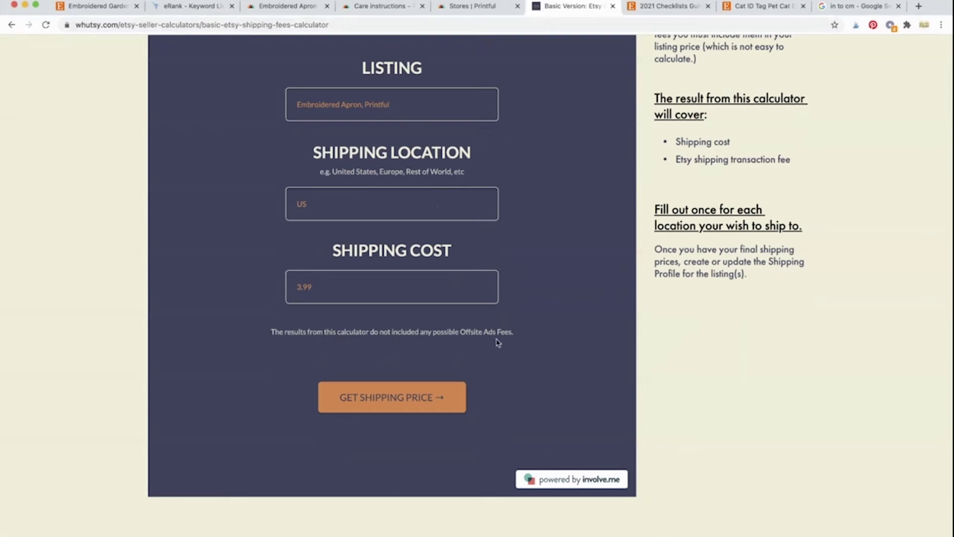
scroll(501, 343, up, 1)
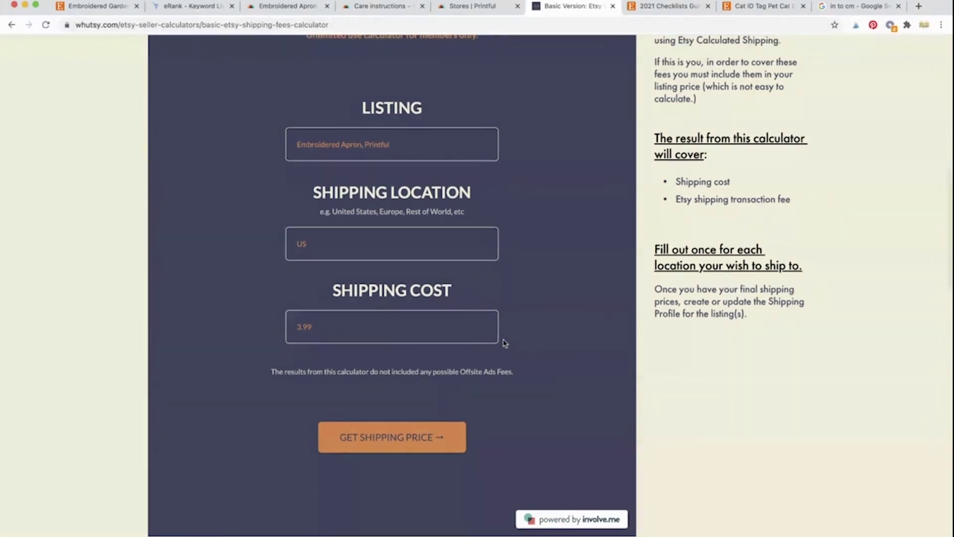
scroll(515, 343, down, 1)
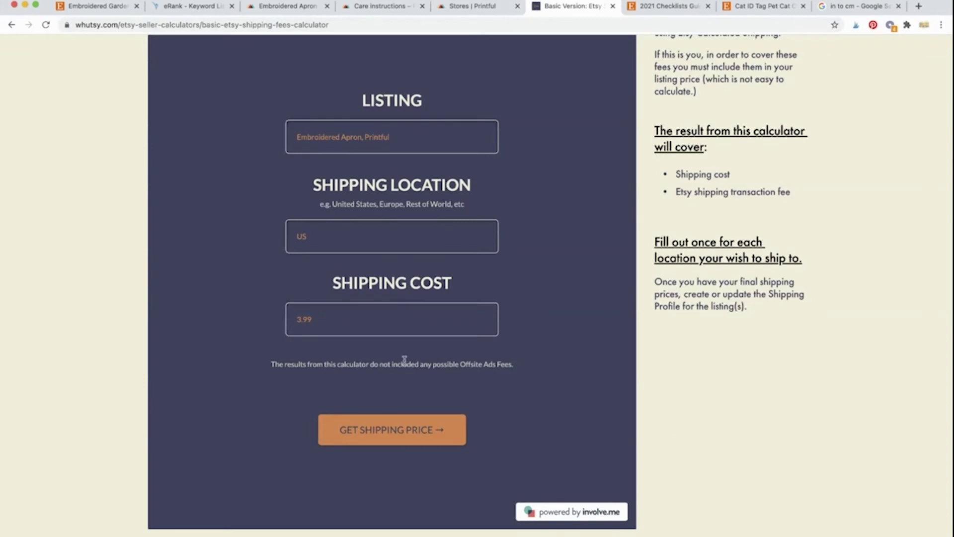
Step: Calculate the $4.2 US shipping price and highlight its shipping cost and Etsy fee lines
click(408, 438)
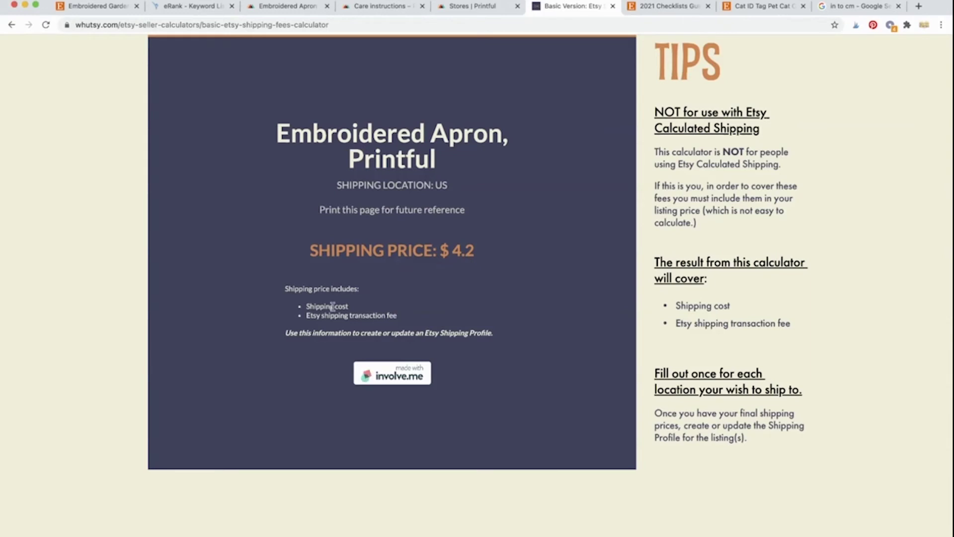
drag(305, 306, 363, 308)
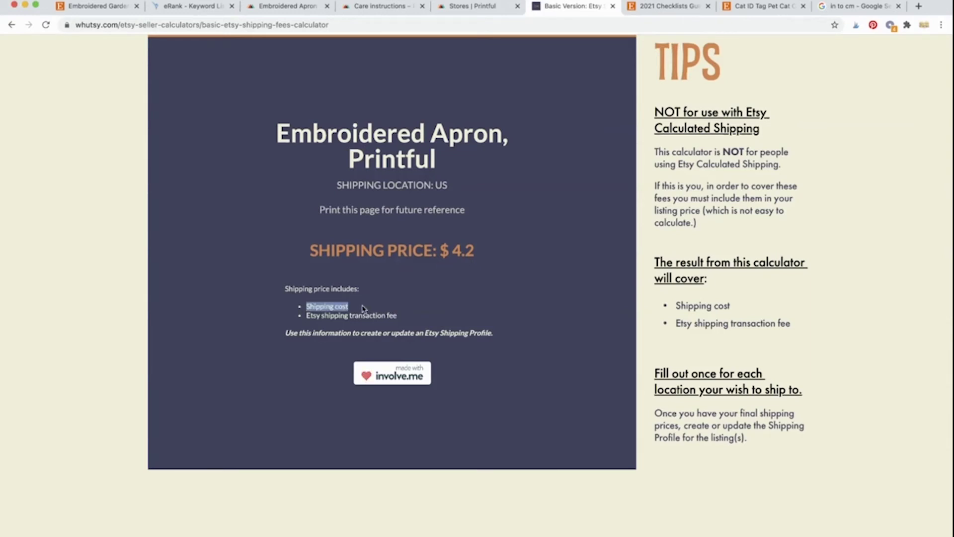
click(352, 316)
drag(306, 316, 426, 319)
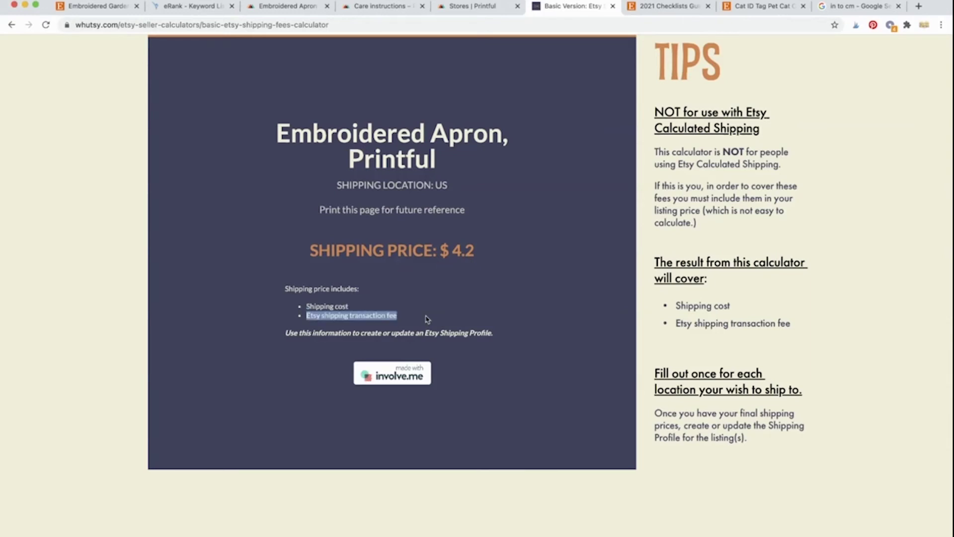
click(426, 317)
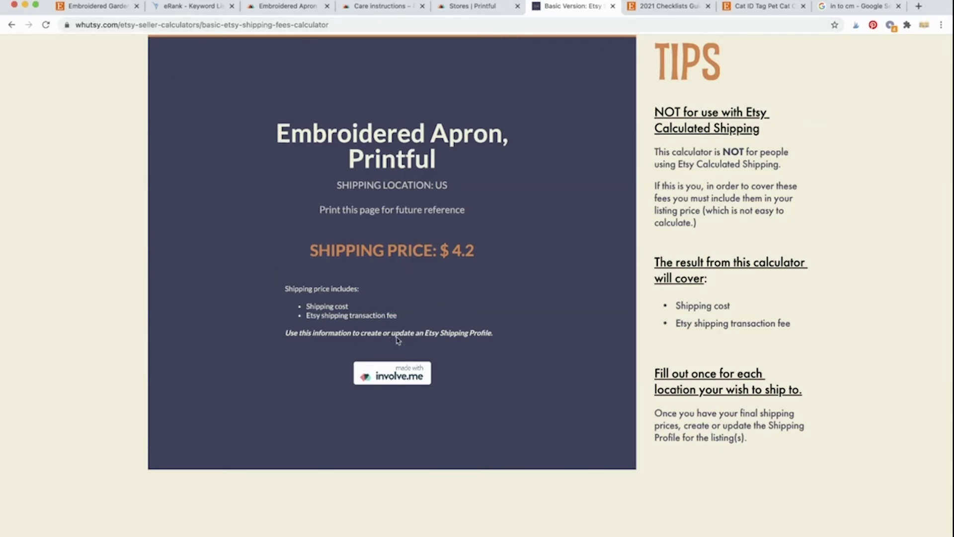
Step: Change the US one-item shipping price from 3.99 to 4.20, then return to the calculator
click(99, 7)
double_click(520, 245)
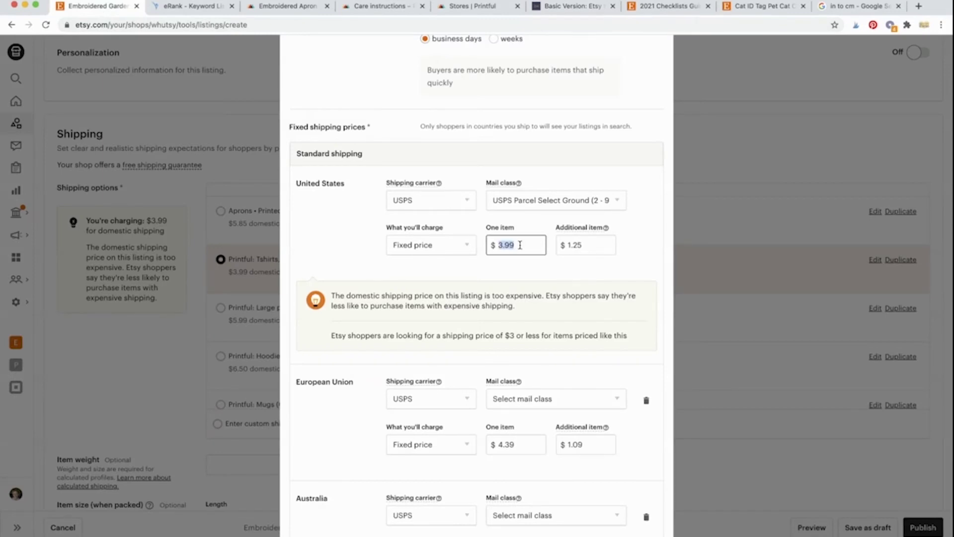
text(4.2)
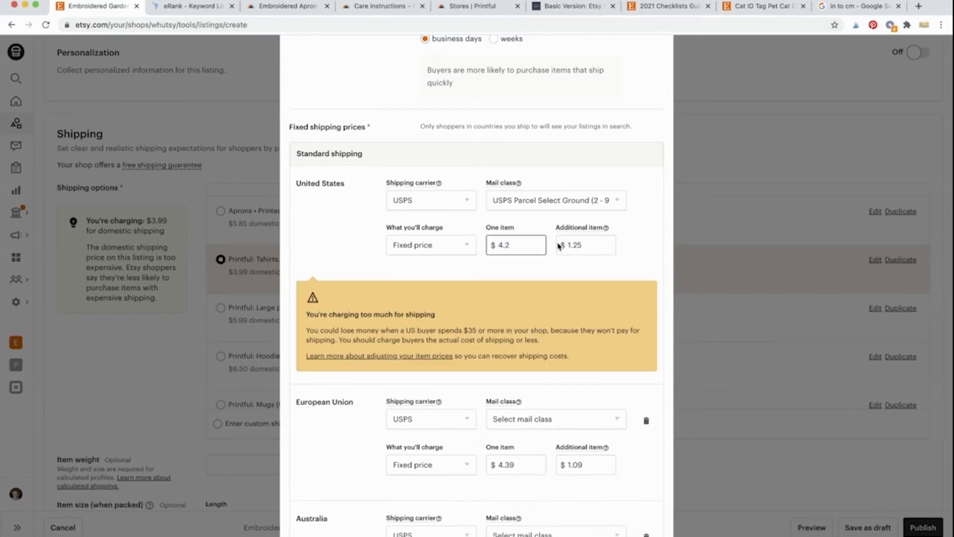
click(594, 246)
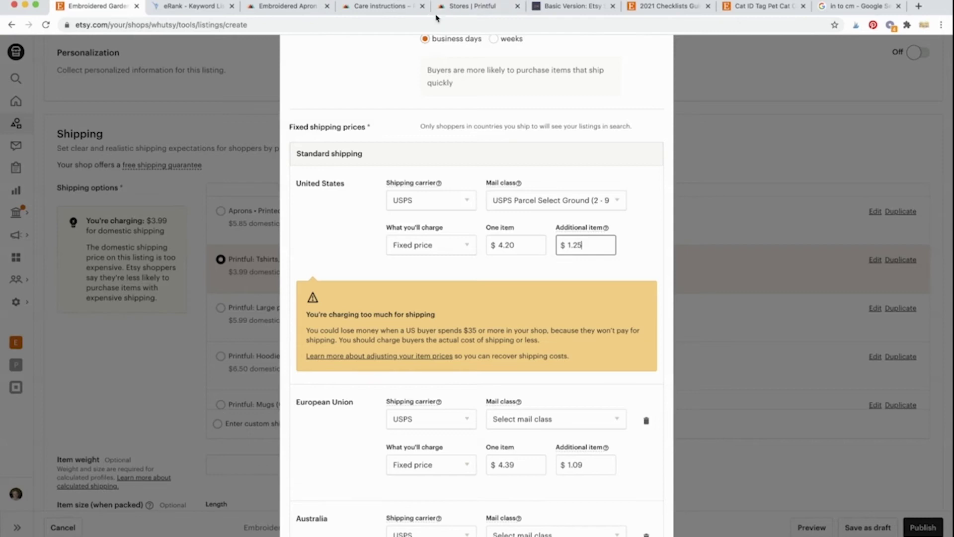
click(572, 7)
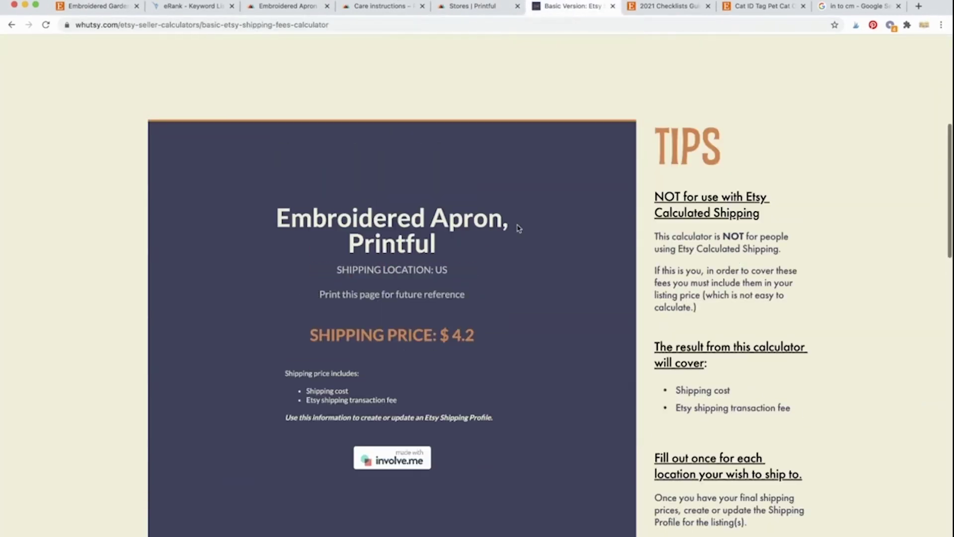
Step: Reload the calculator and enter 'Embroidered Apron, Printful' as the listing
scroll(517, 228, up, 5)
click(45, 25)
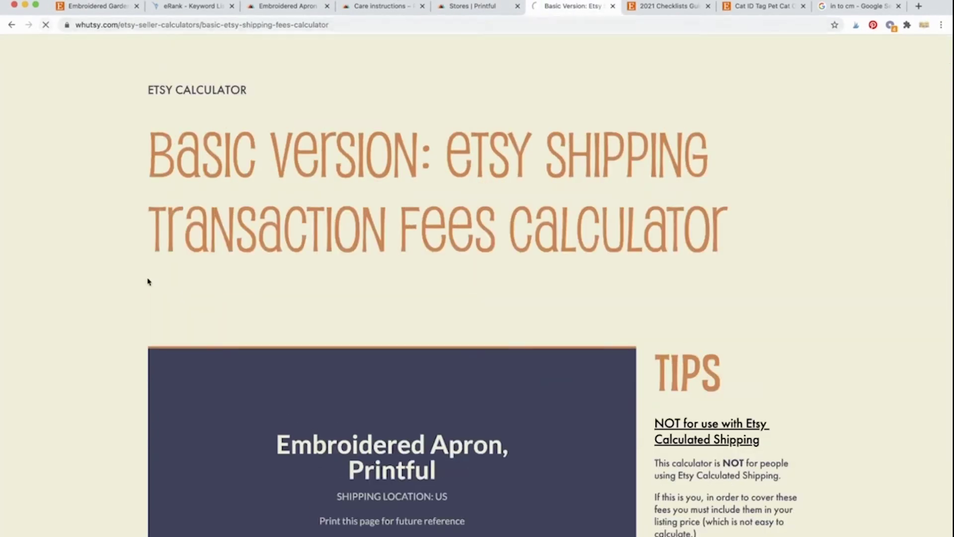
scroll(148, 282, down, 5)
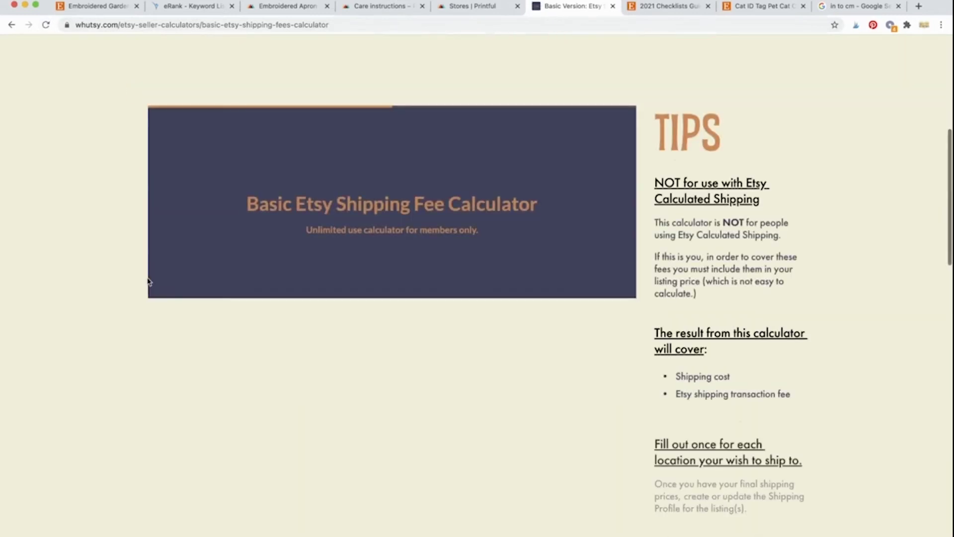
scroll(148, 281, down, 4)
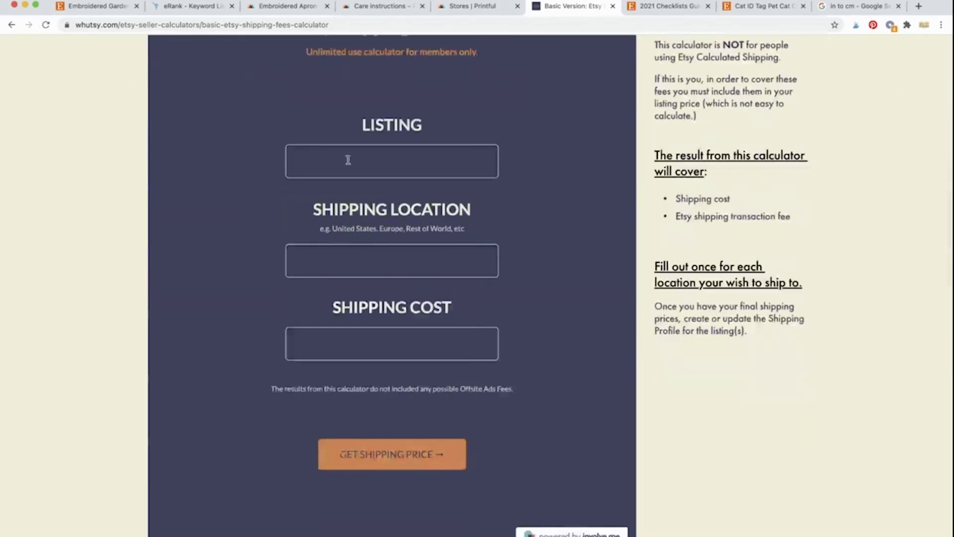
click(348, 160)
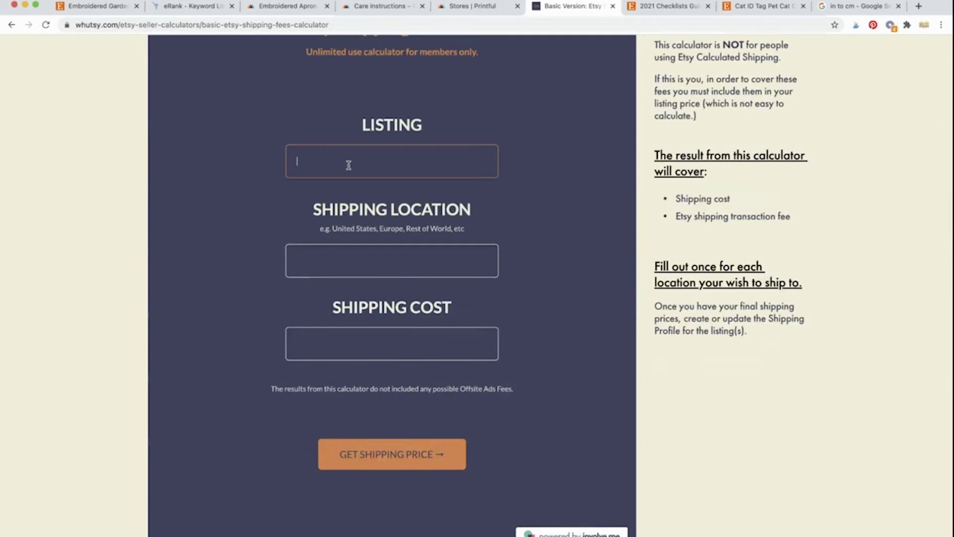
text(Embroidered Apron, Printful)
Step: Calculate 'US Additional' with cost 1.25, giving $1.32, then return to Etsy
key(Tab)
text(US)
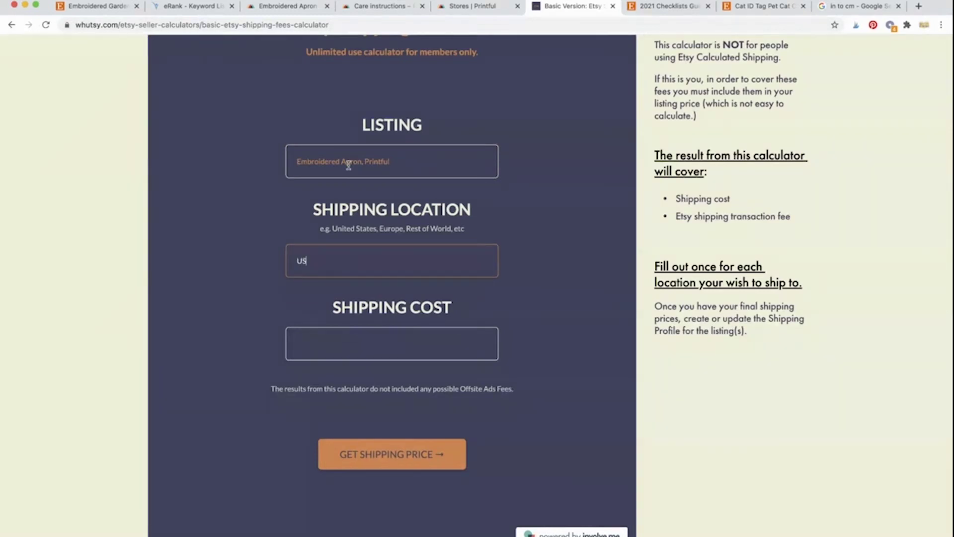
text( Additional)
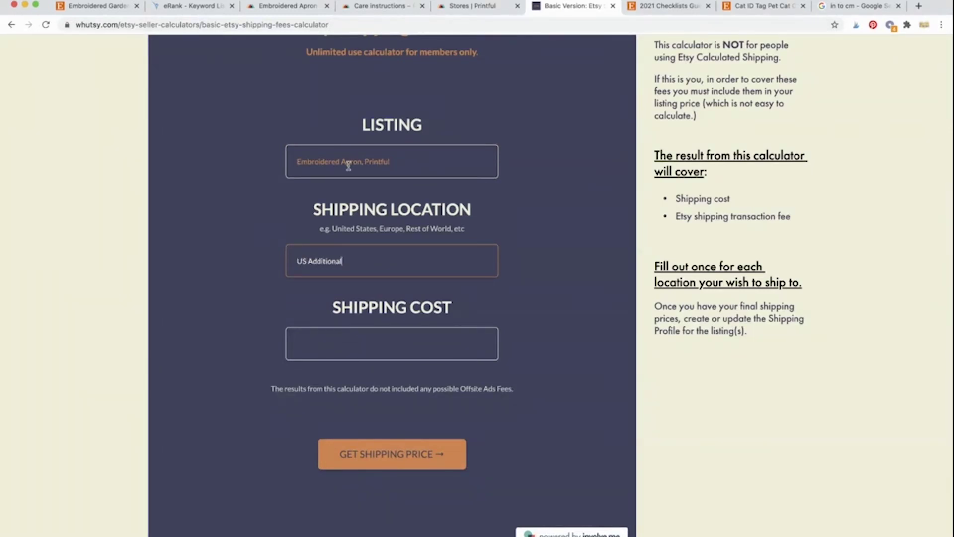
click(377, 339)
text(1.25)
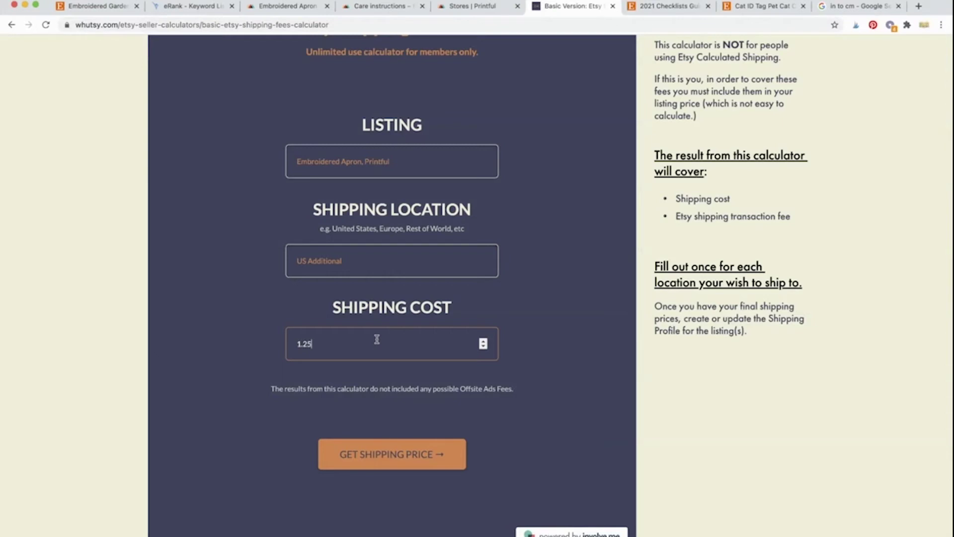
click(389, 455)
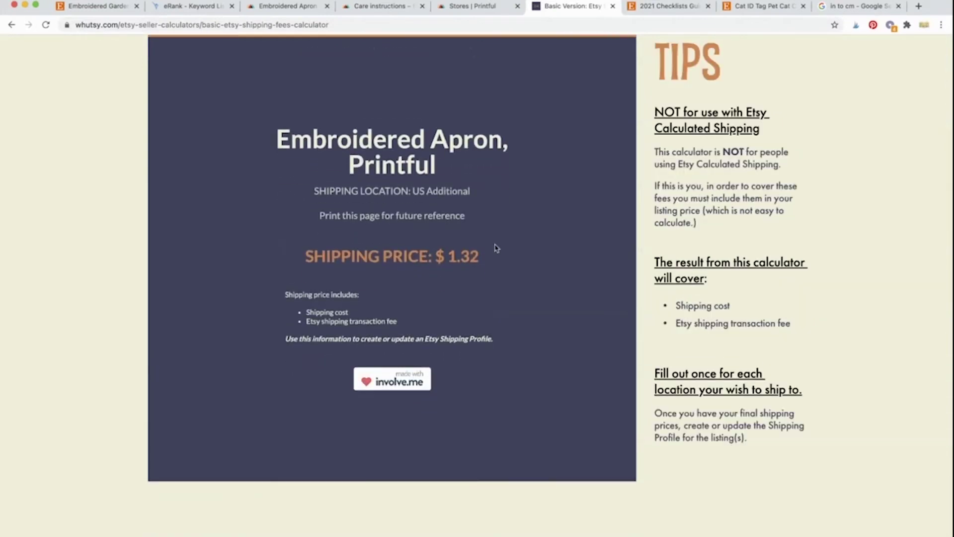
click(98, 13)
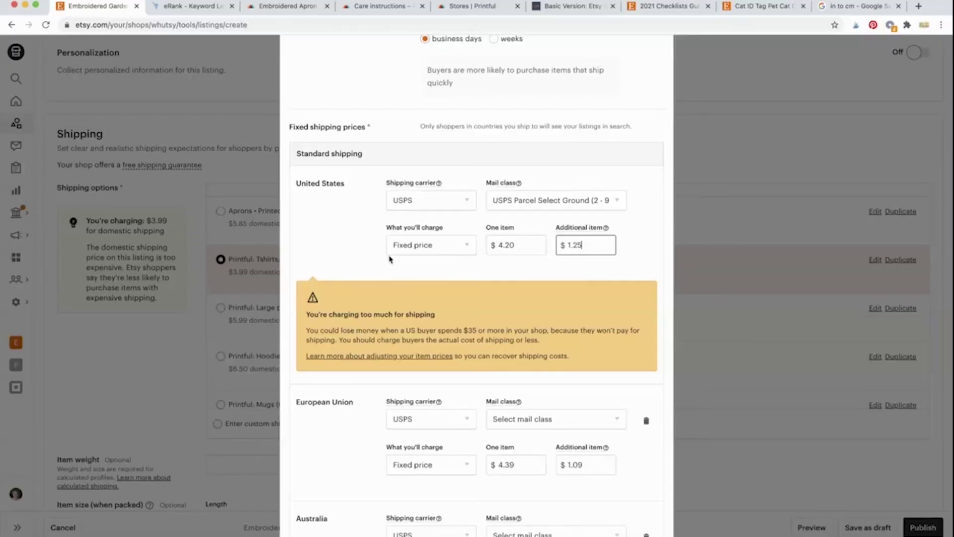
double_click(591, 250)
text(1.32)
click(356, 243)
scroll(356, 244, down, 3)
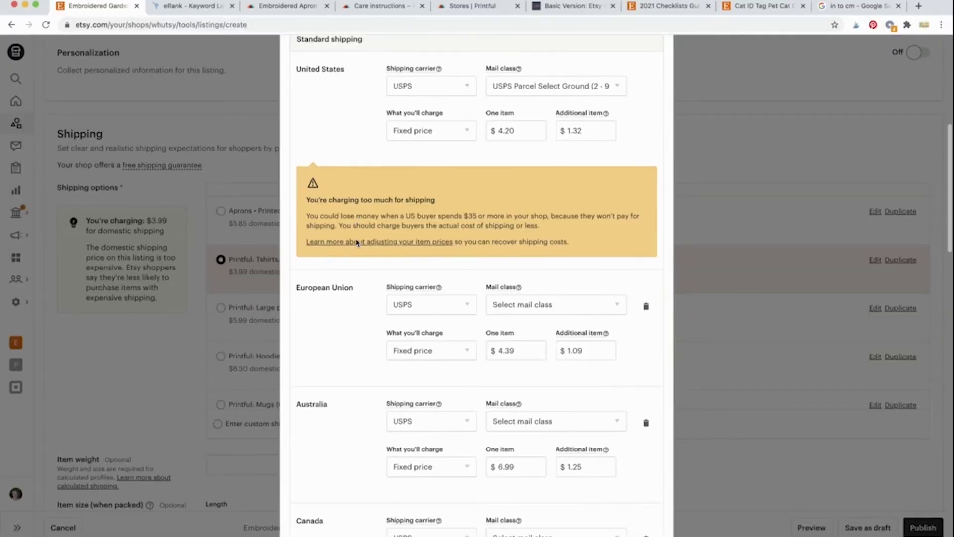
scroll(356, 422, down, 2)
scroll(357, 423, up, 2)
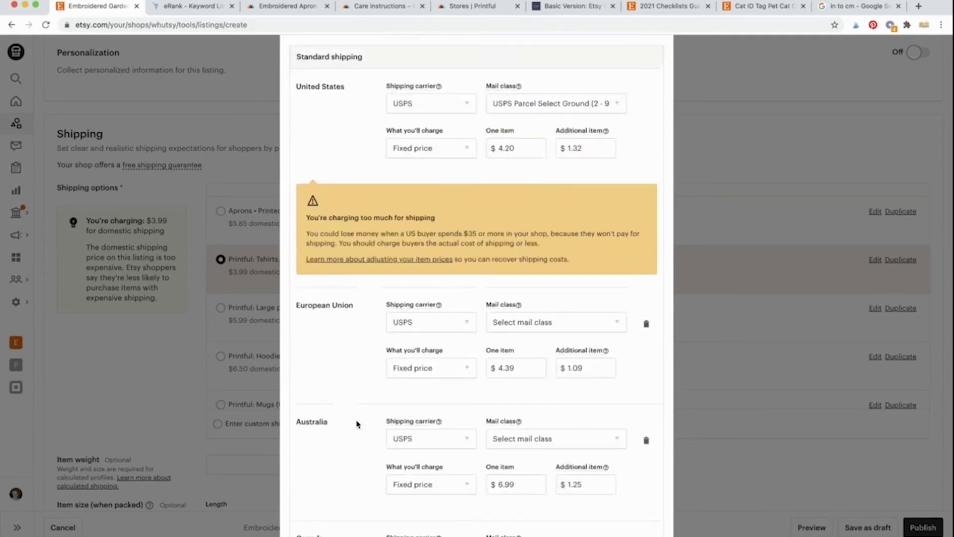
scroll(356, 424, down, 4)
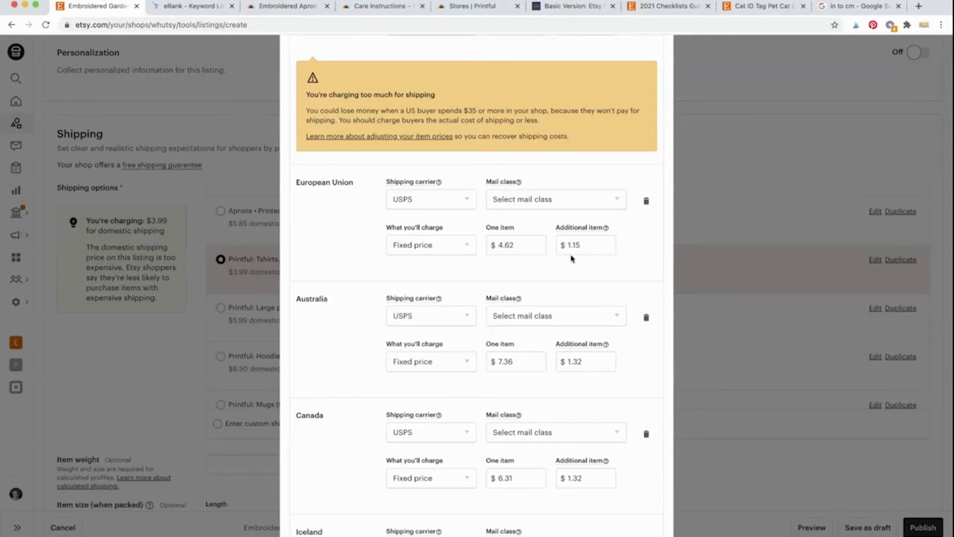
scroll(356, 282, up, 4)
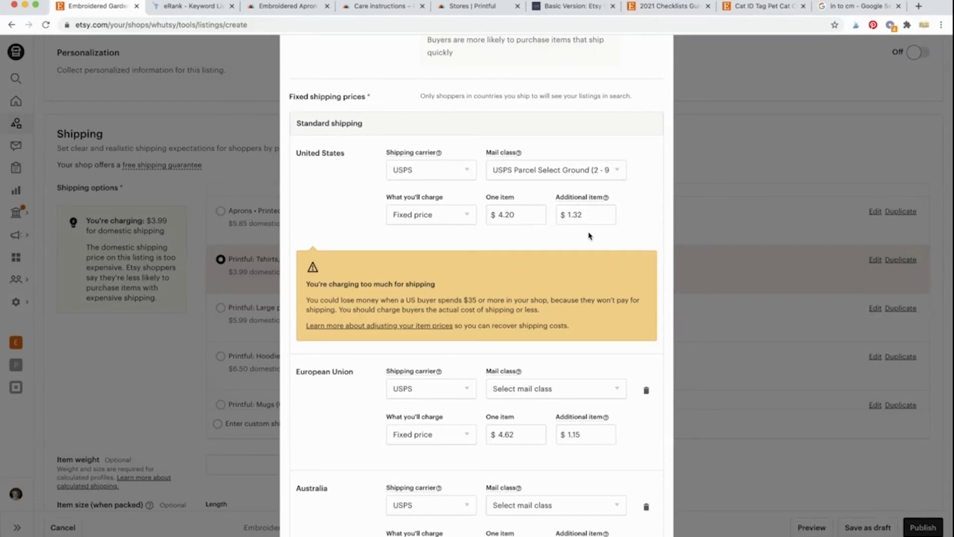
scroll(336, 317, down, 2)
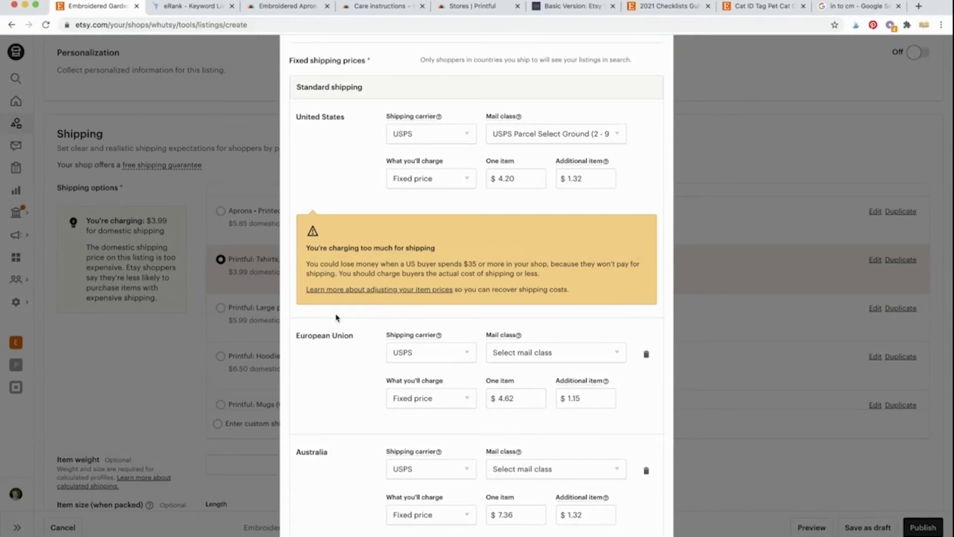
scroll(336, 318, down, 5)
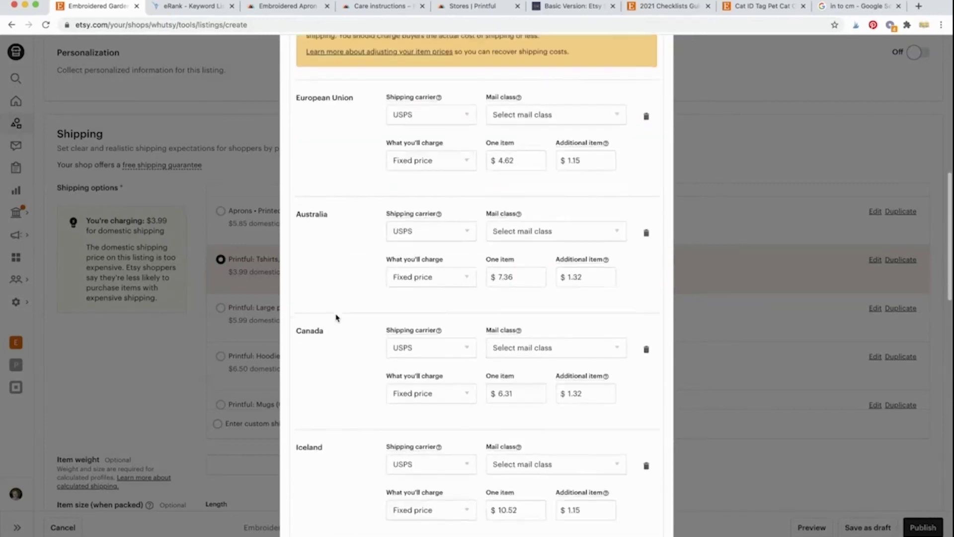
scroll(337, 318, up, 5)
scroll(337, 318, down, 1)
scroll(336, 318, up, 3)
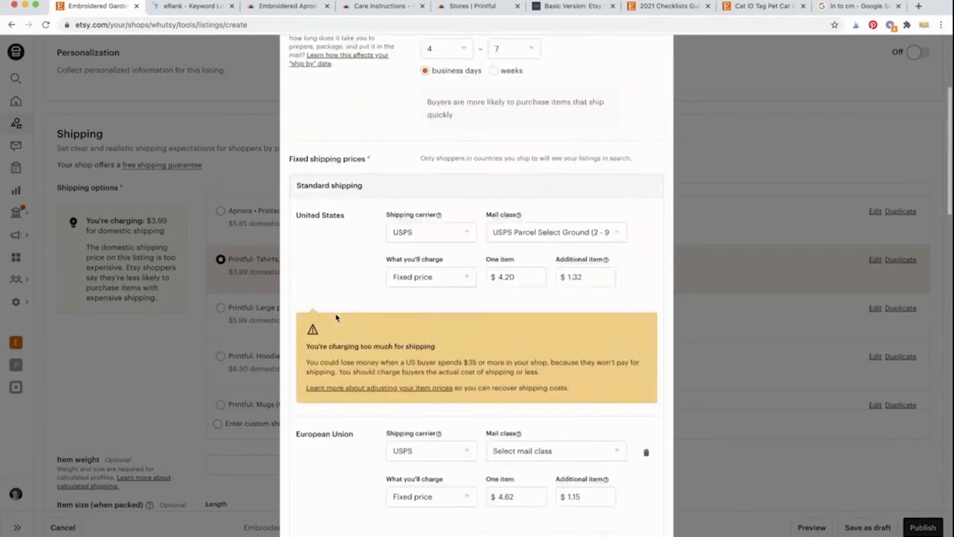
Step: Set the European Union carrier to Other with a 5–15 business day delivery time
scroll(336, 318, down, 1)
scroll(337, 318, down, 5)
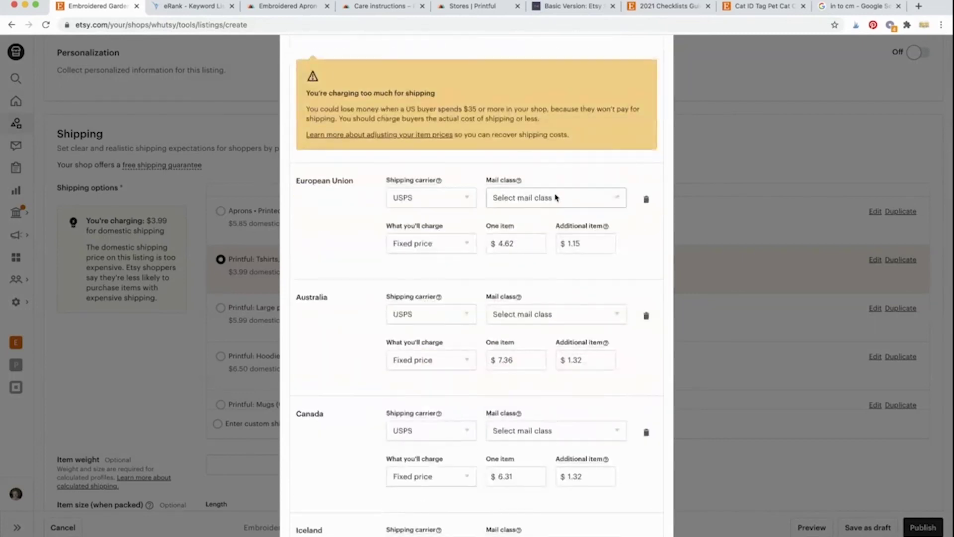
click(510, 201)
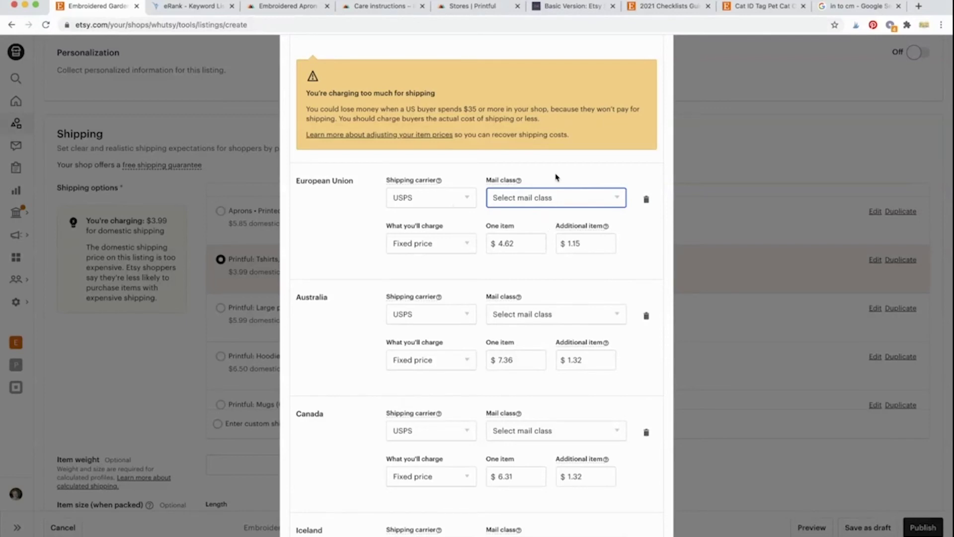
click(557, 177)
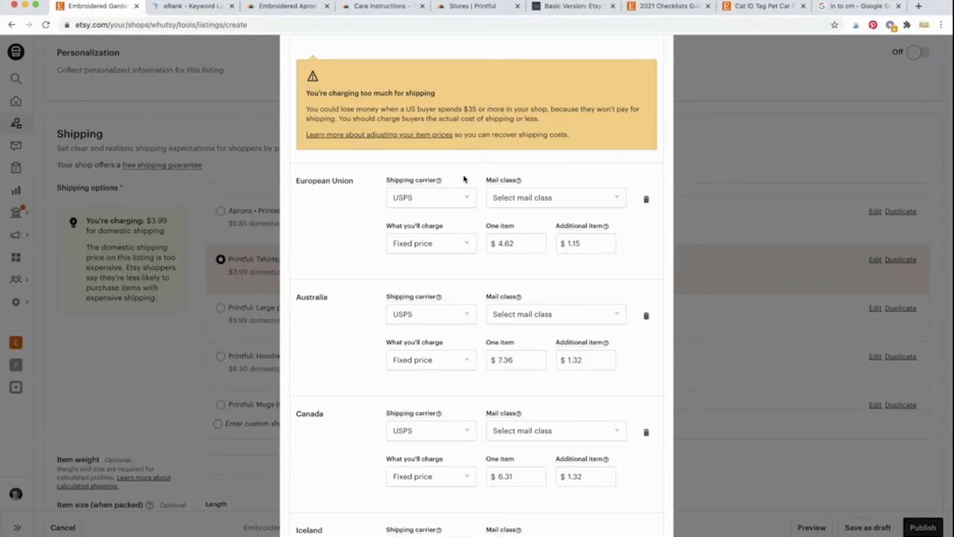
click(465, 198)
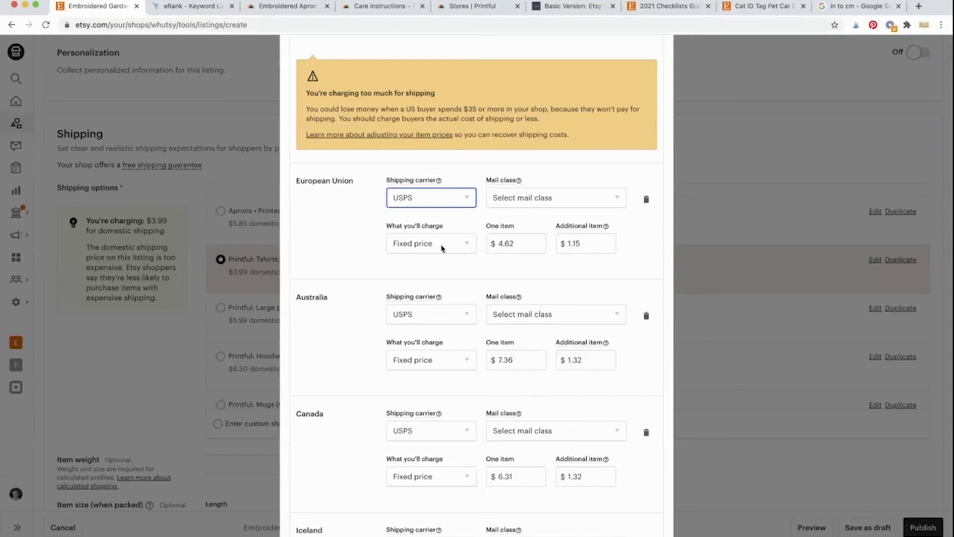
click(442, 247)
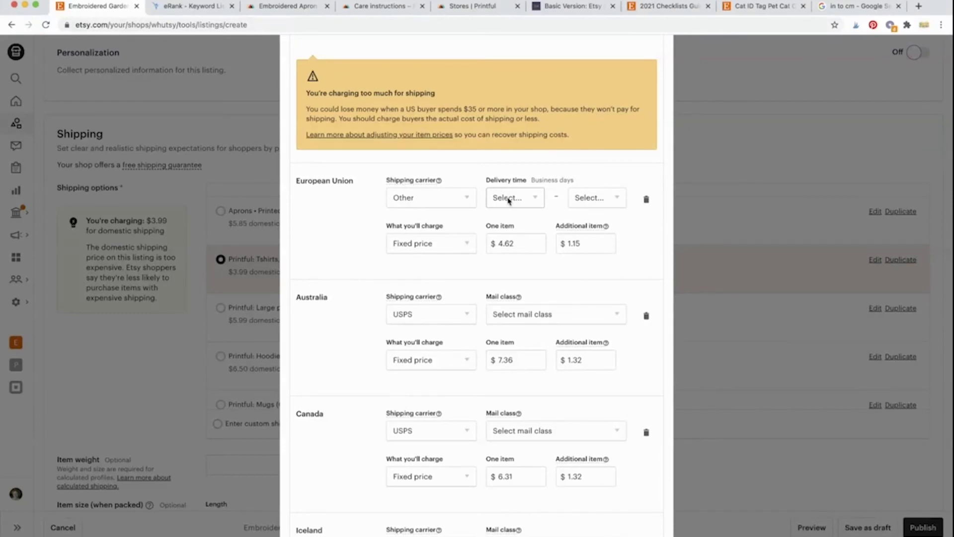
click(508, 199)
text(5)
click(578, 199)
text(5)
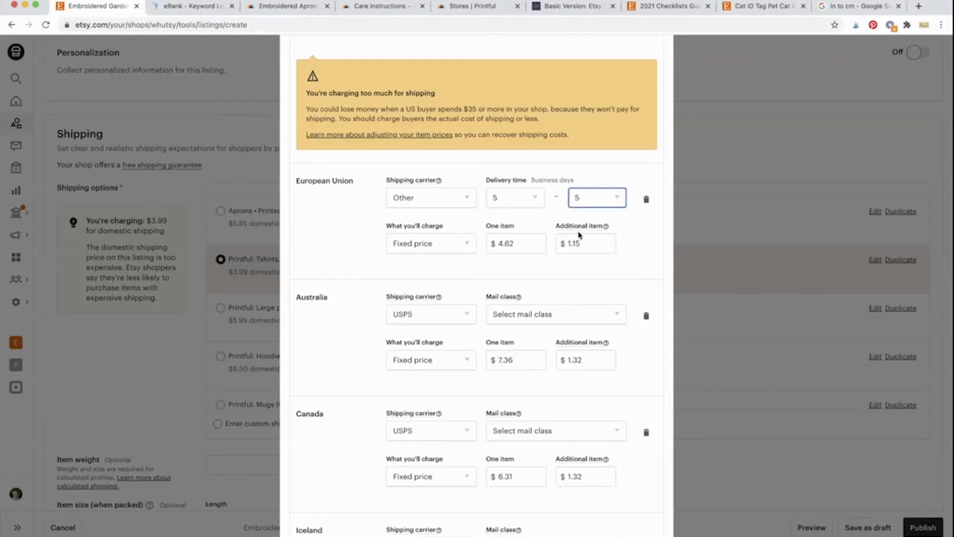
click(566, 320)
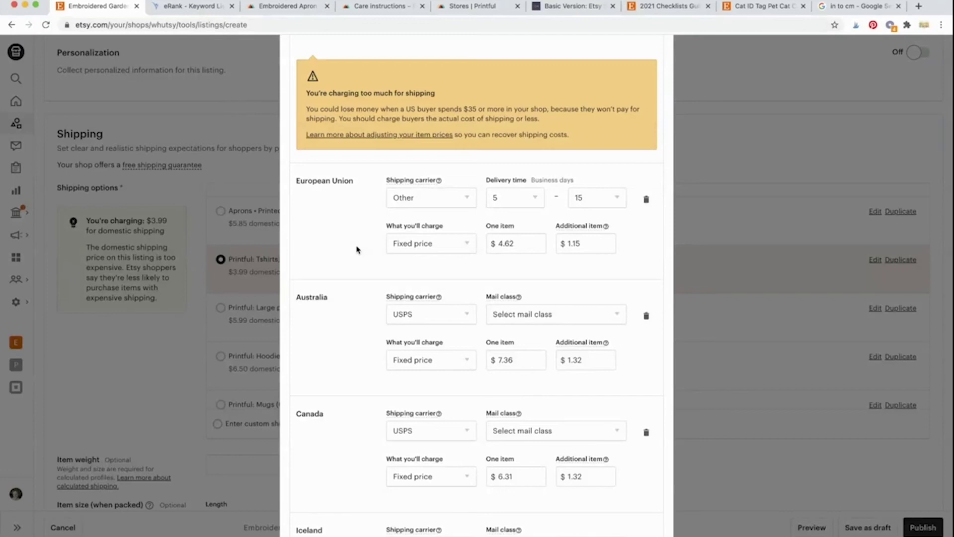
Step: Set Australia's carrier to Other with a 10–20 business day delivery time
scroll(357, 250, down, 3)
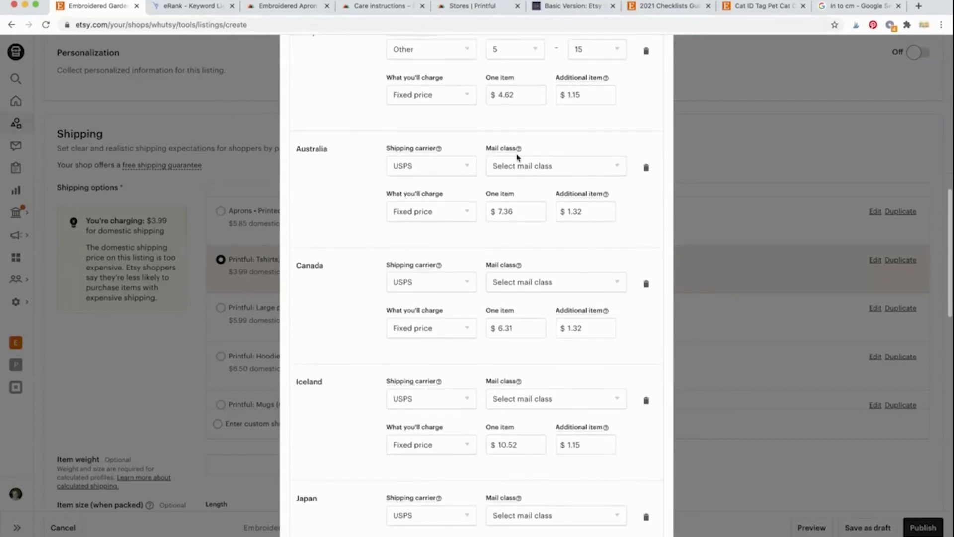
click(454, 165)
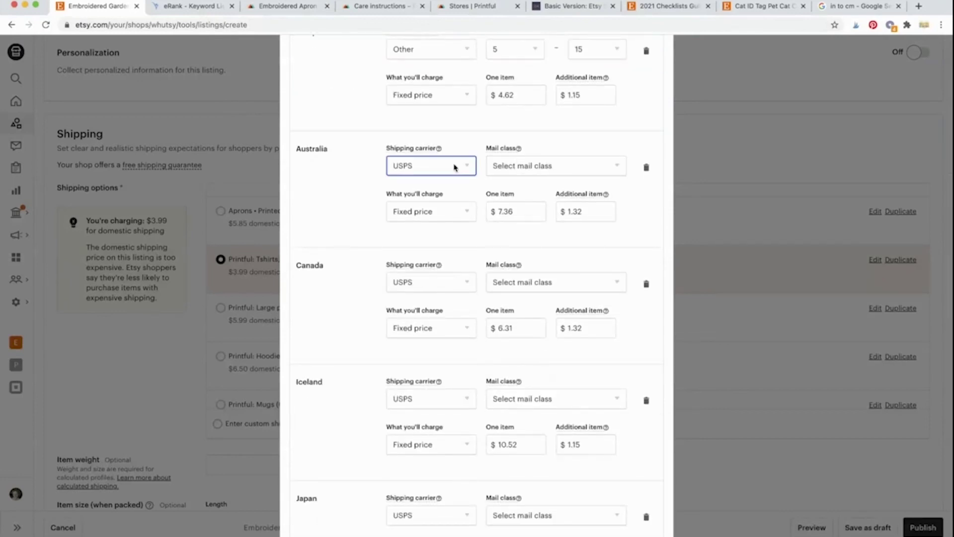
click(449, 217)
click(525, 170)
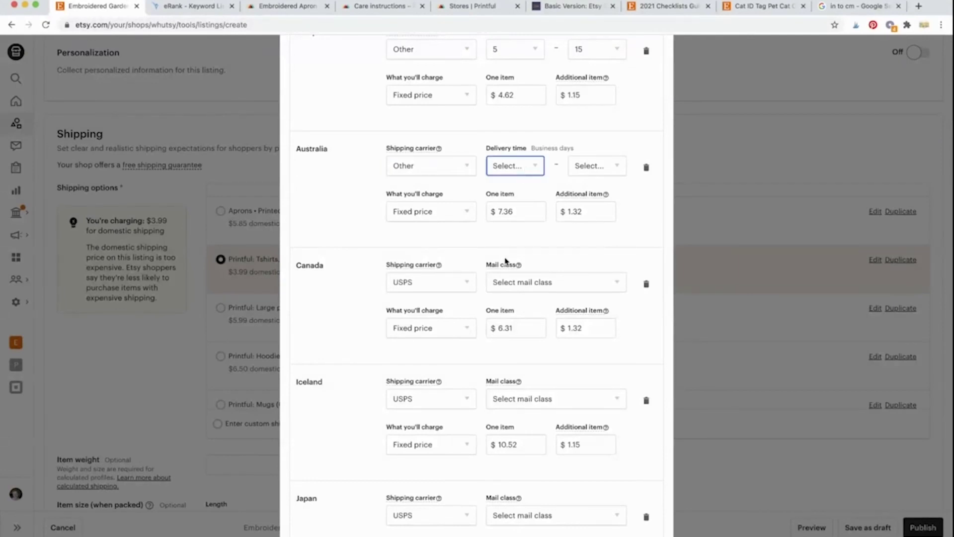
click(503, 289)
click(587, 163)
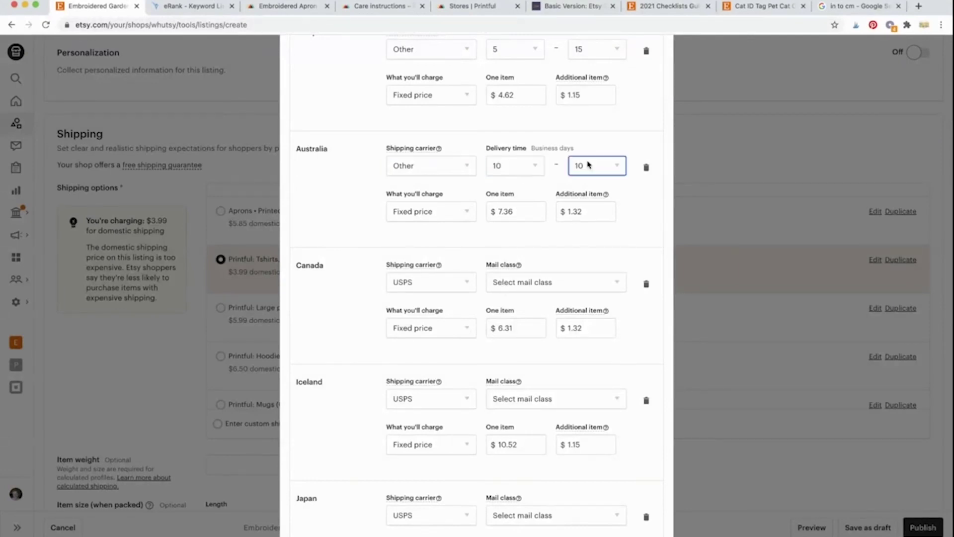
click(587, 286)
click(322, 262)
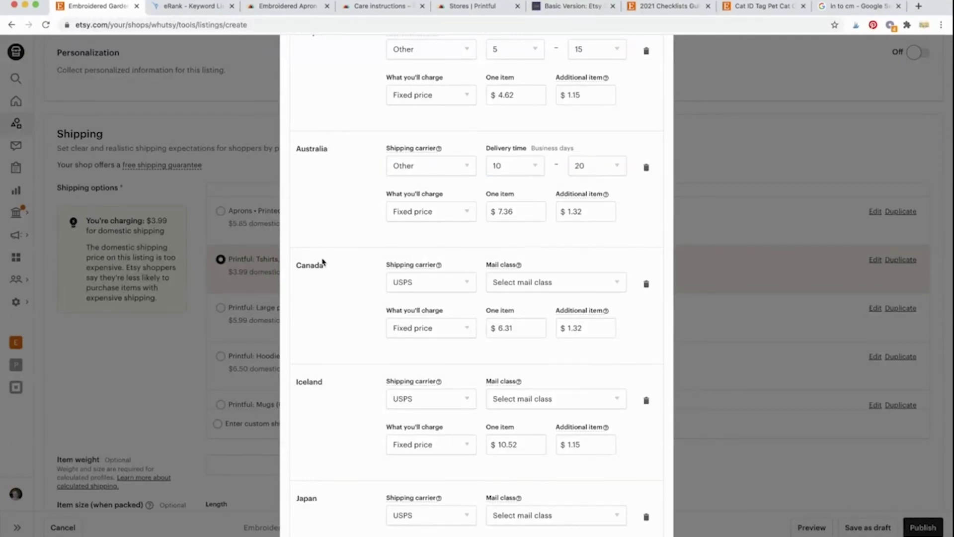
Step: Set Canada's carrier to Other with a 5–15 business day delivery time
scroll(321, 262, down, 2)
click(473, 171)
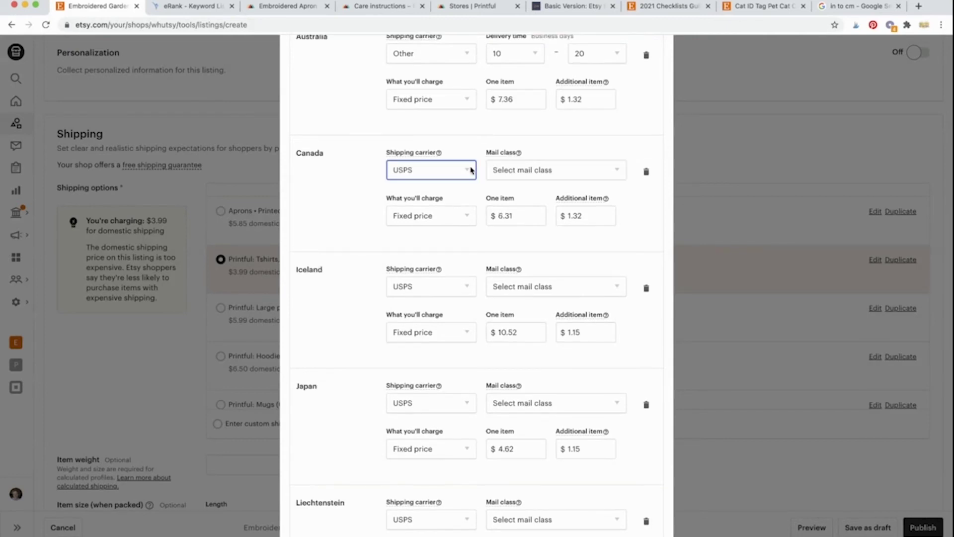
click(476, 201)
click(519, 177)
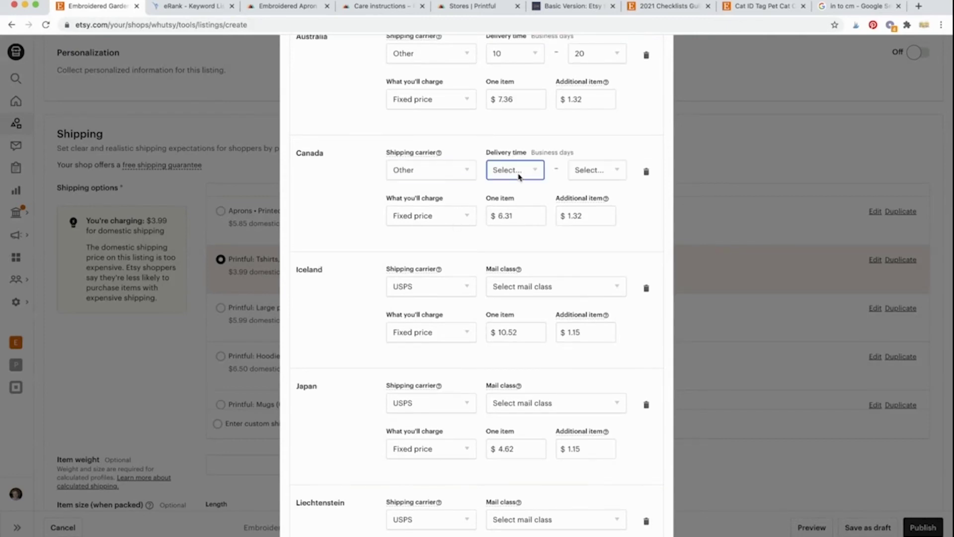
click(513, 235)
click(606, 174)
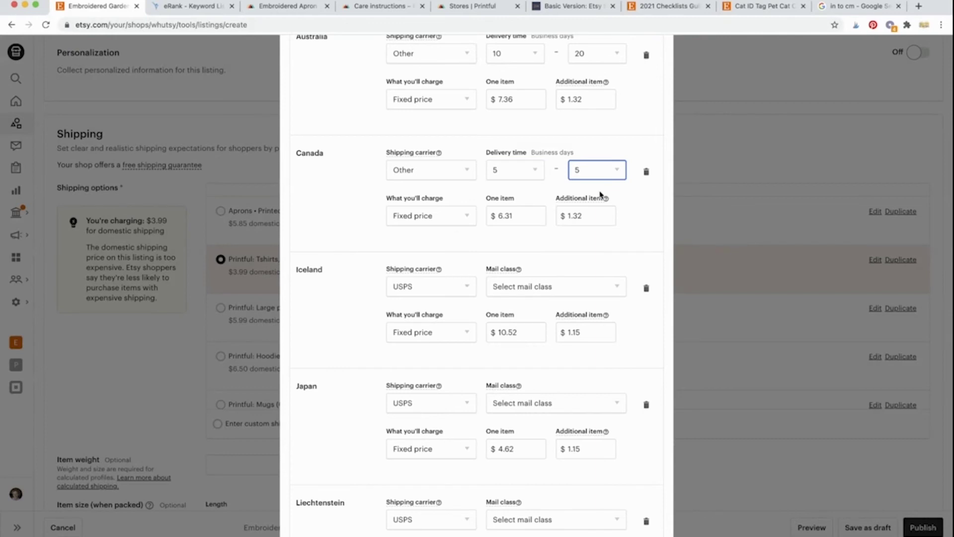
click(593, 298)
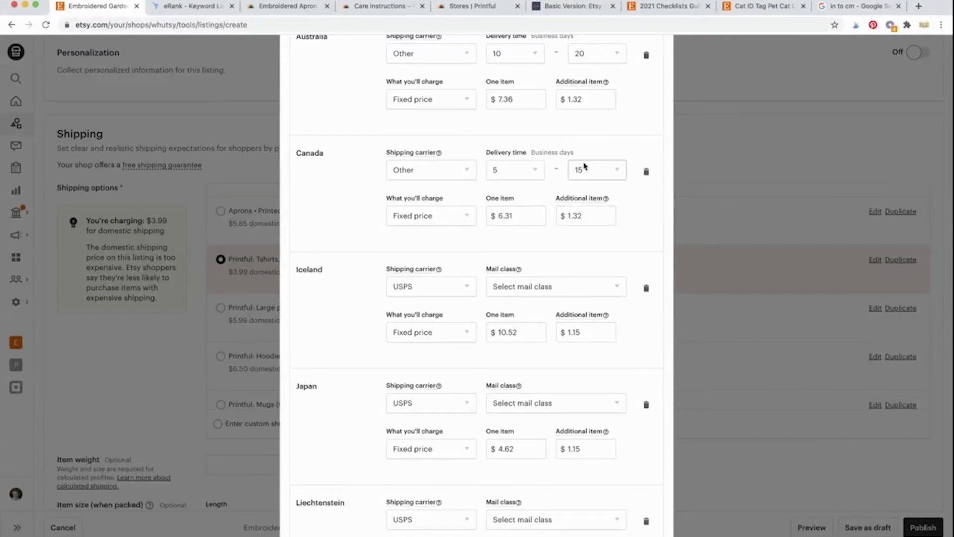
scroll(355, 305, down, 3)
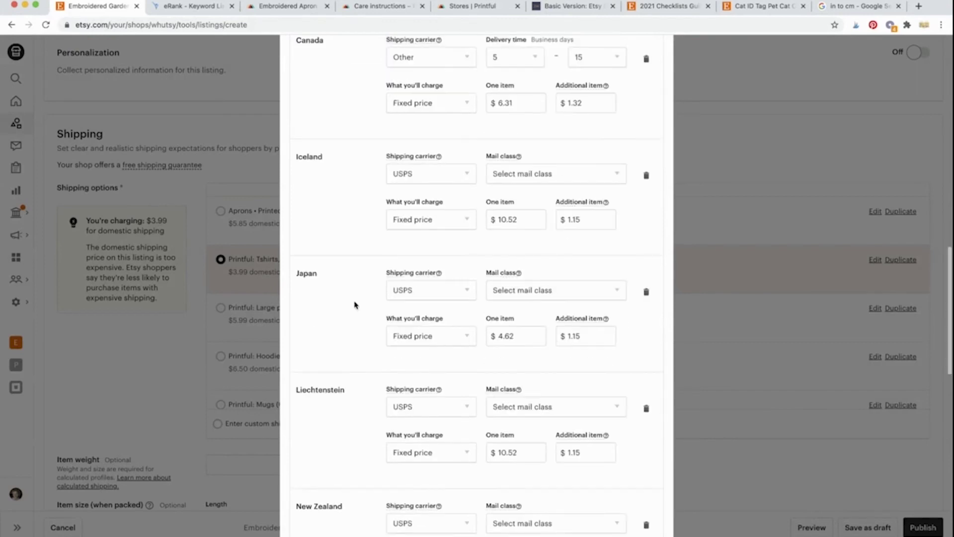
Step: Set Iceland's carrier to Other with a 5–15 business day delivery time
click(458, 173)
click(449, 227)
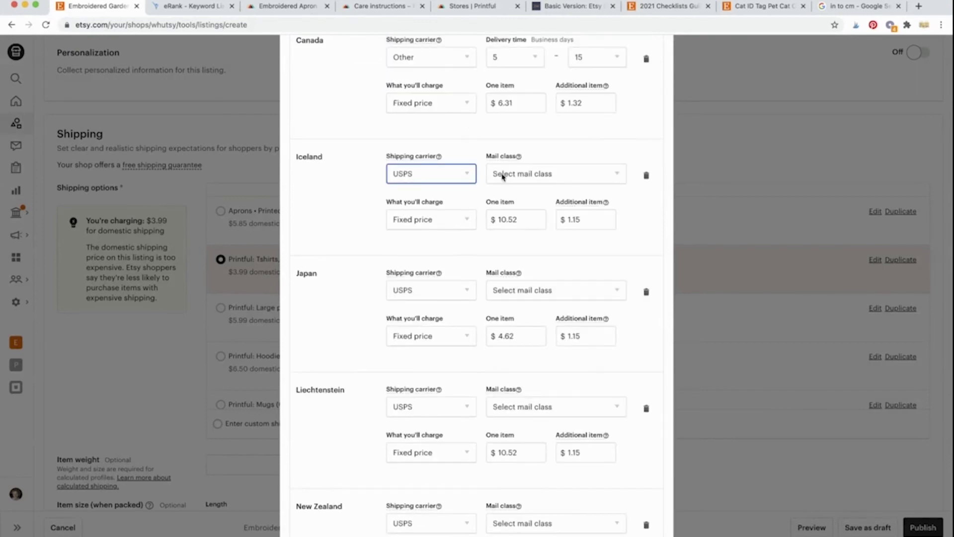
click(514, 173)
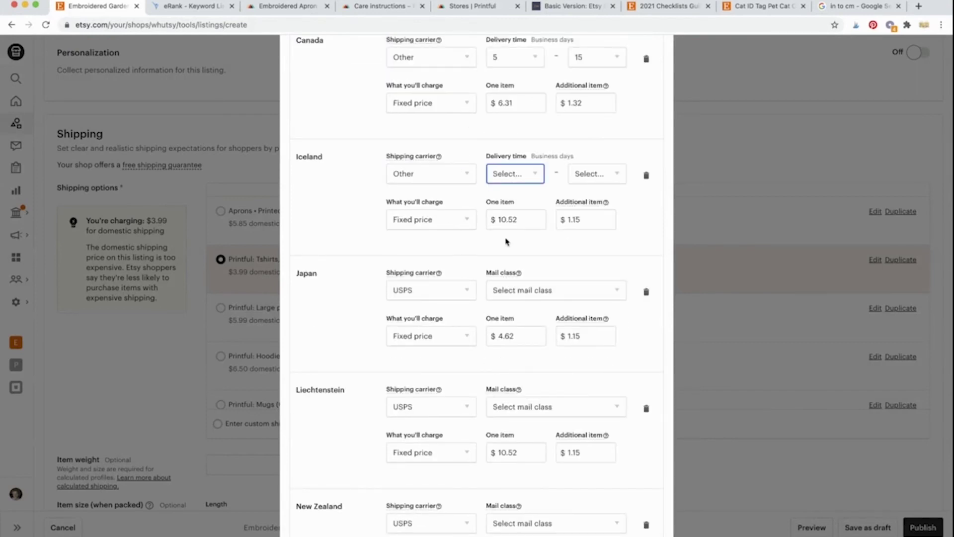
click(506, 242)
click(579, 180)
click(573, 299)
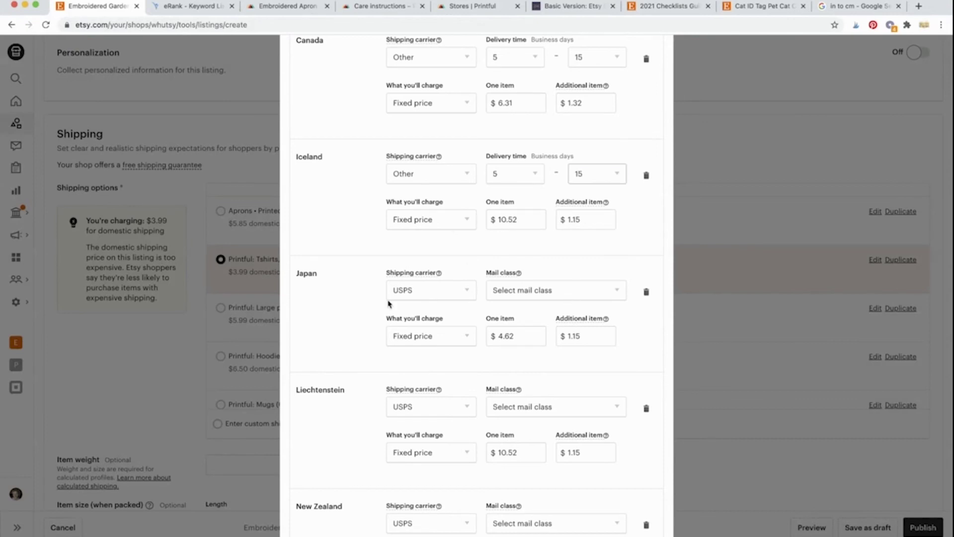
Step: Set Japan's carrier to Other with a 10–20 business day delivery time
scroll(389, 305, down, 3)
click(455, 182)
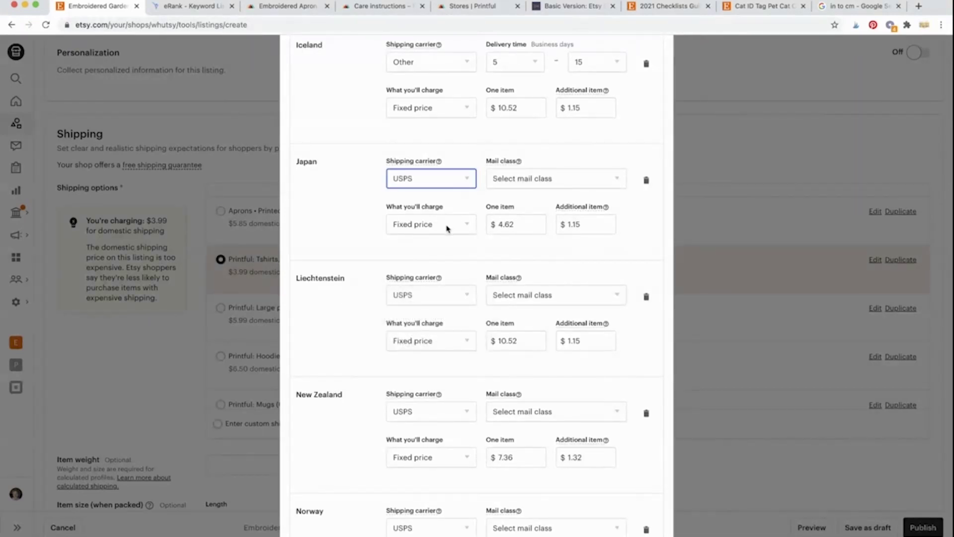
click(448, 228)
click(525, 179)
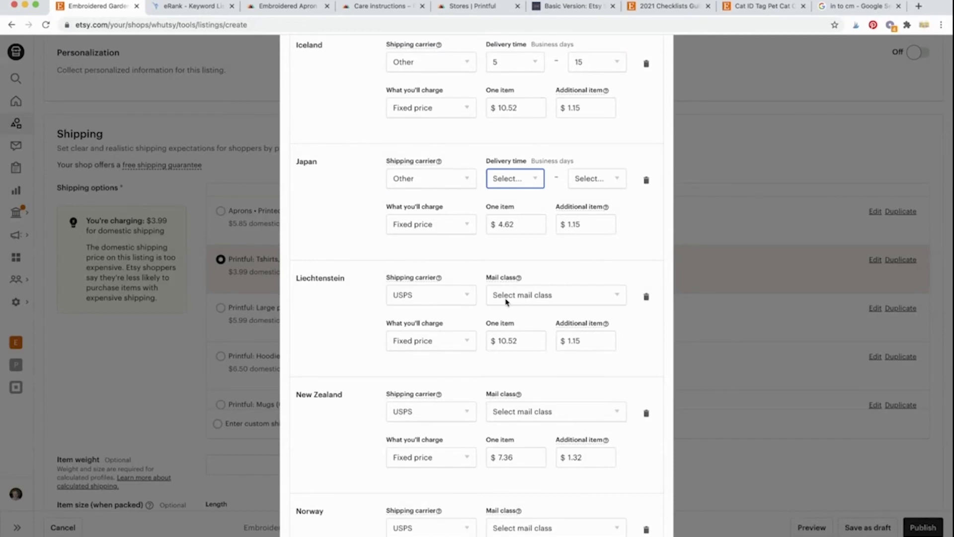
click(506, 300)
click(591, 185)
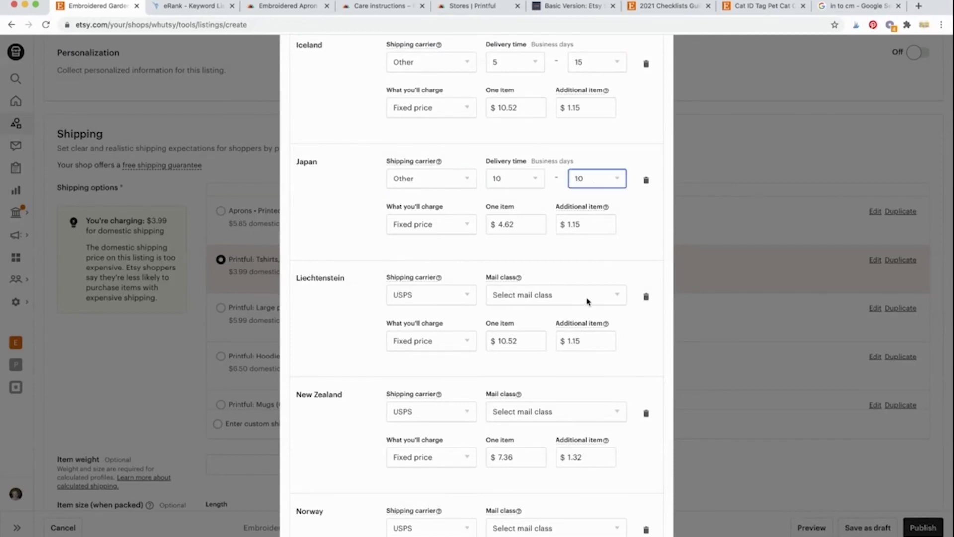
click(587, 301)
Step: Set Liechtenstein's carrier to Other with a 5–15 business day delivery time
scroll(353, 318, down, 2)
click(454, 212)
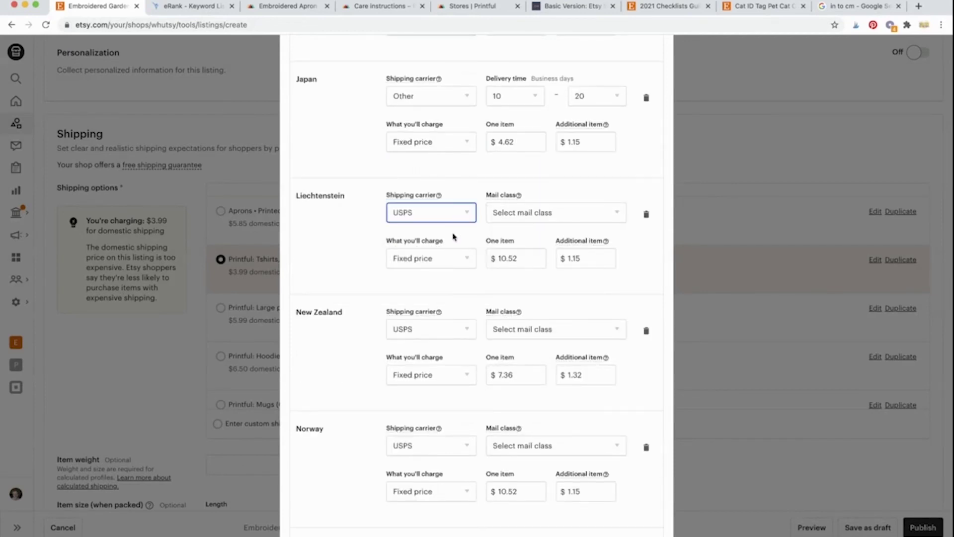
click(466, 251)
click(519, 218)
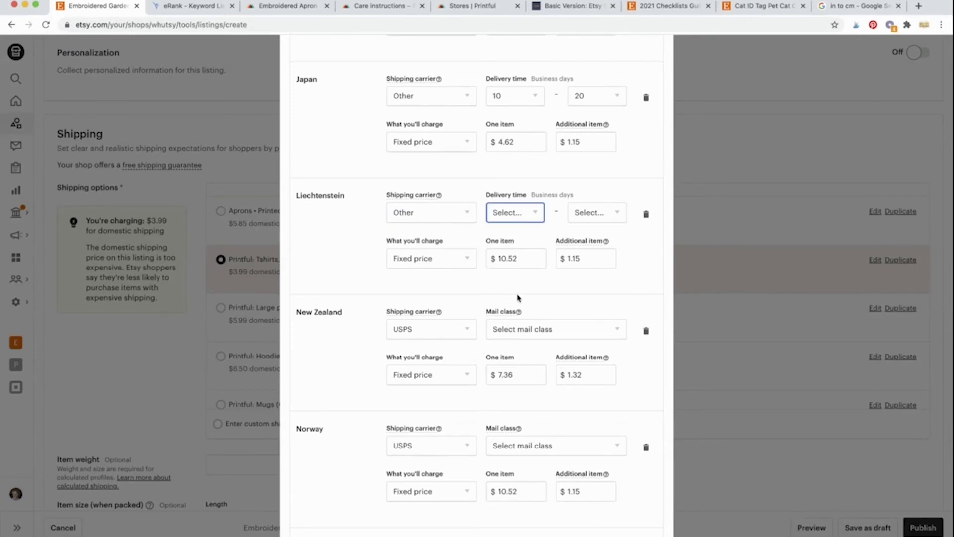
key(5)
key(Tab)
key(5)
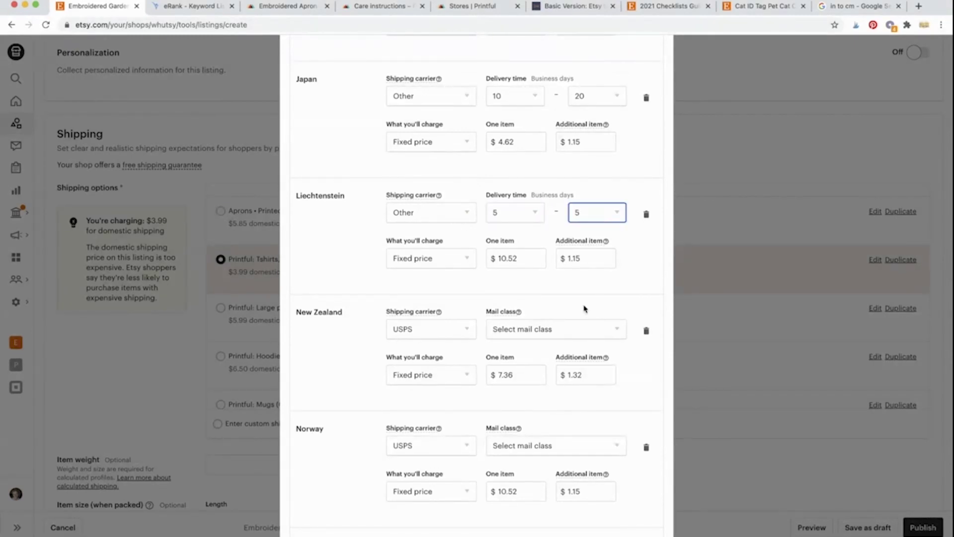
key(1)
key(5)
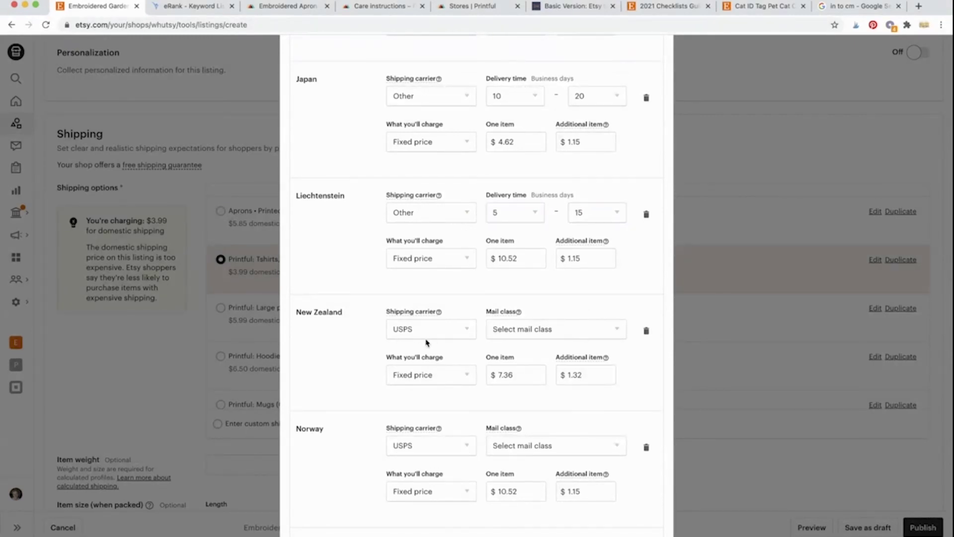
Step: Set New Zealand's carrier to Other with a 15–30 business day delivery time
scroll(426, 341, down, 3)
click(459, 222)
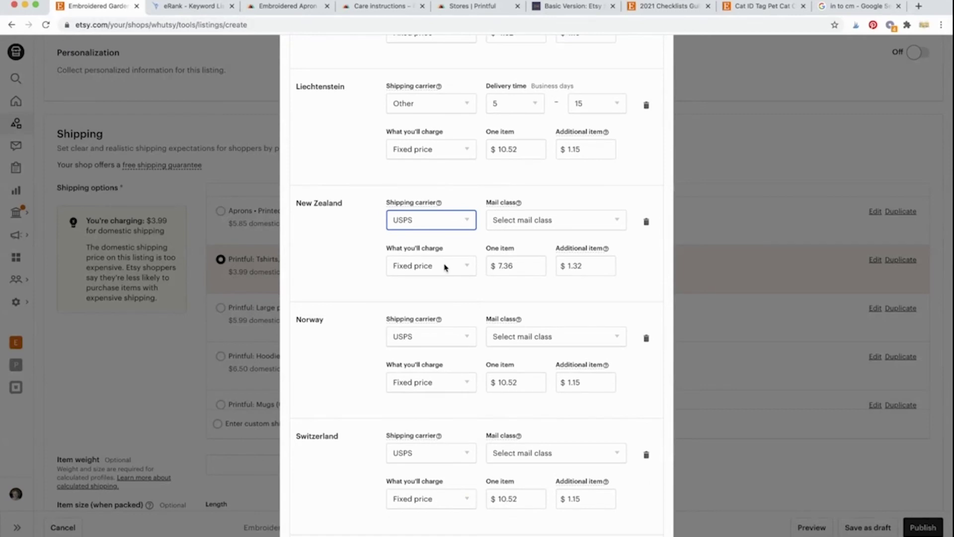
click(444, 266)
click(508, 223)
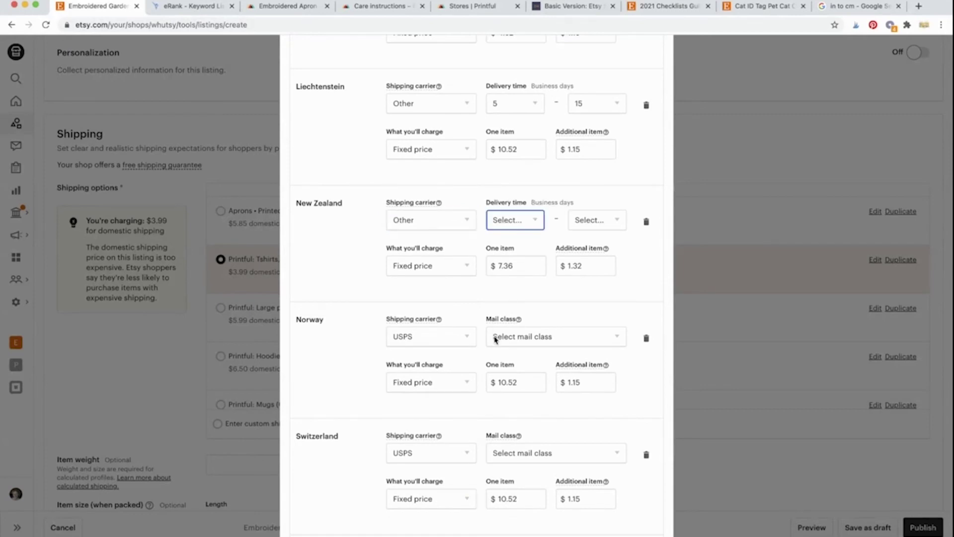
key(1)
key(5)
key(Tab)
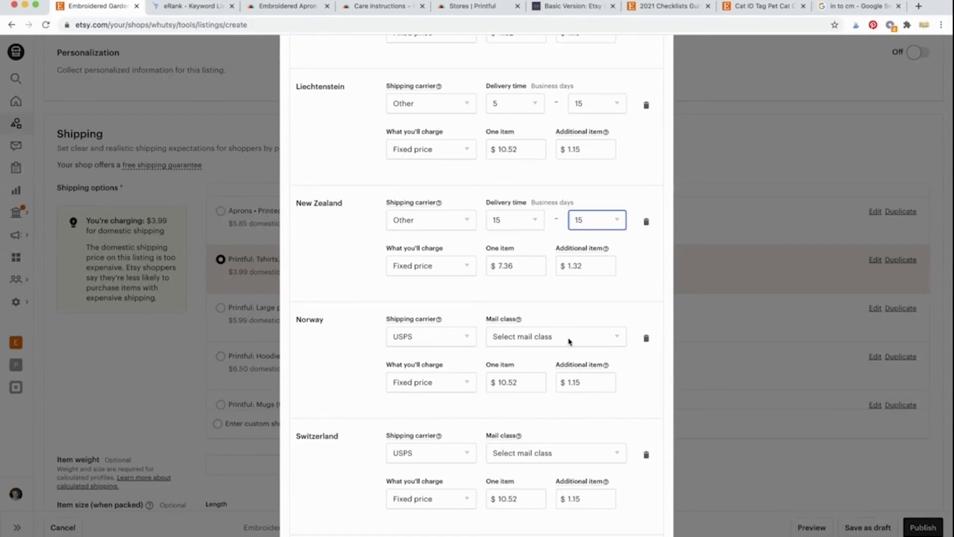
key(3)
key(0)
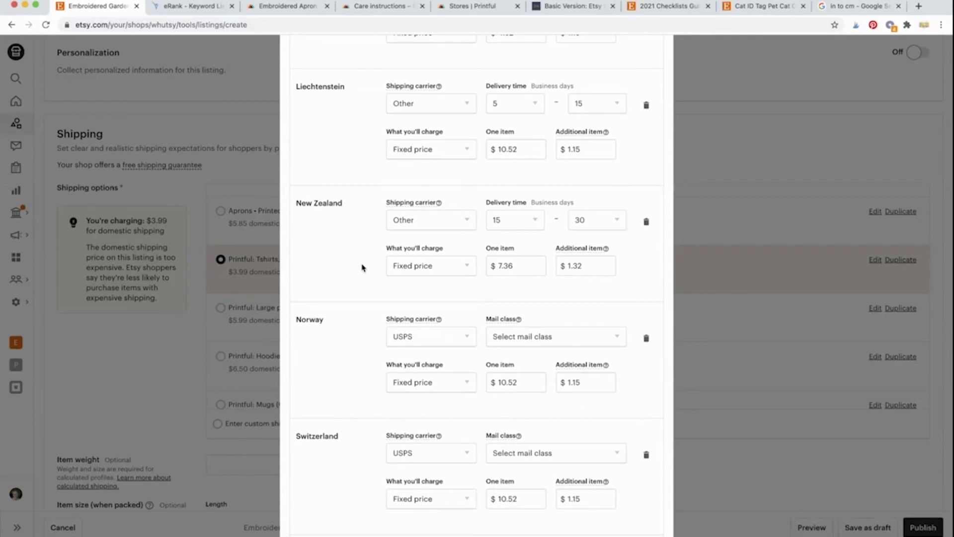
Step: Set Norway's carrier to Other with a 5–15 business day delivery time
scroll(362, 267, down, 4)
click(457, 169)
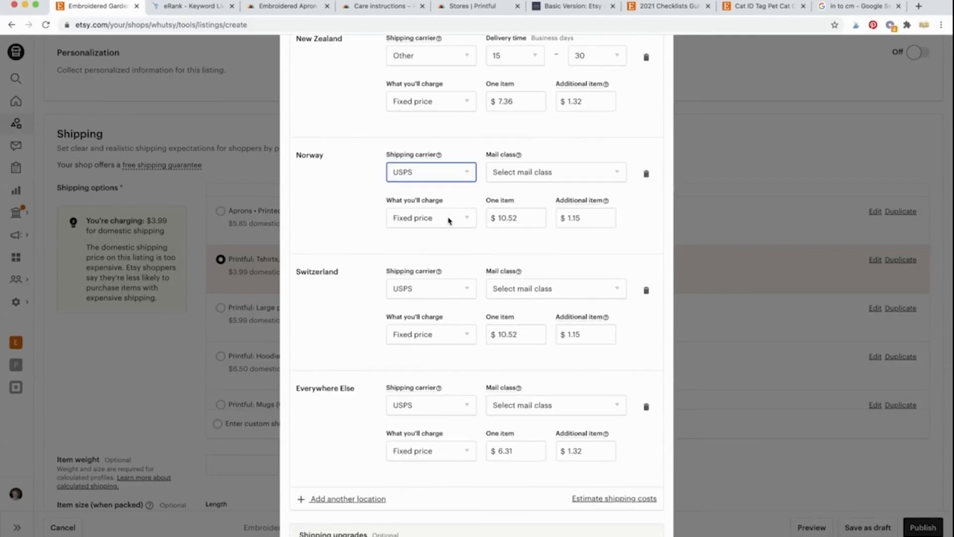
click(455, 213)
click(513, 175)
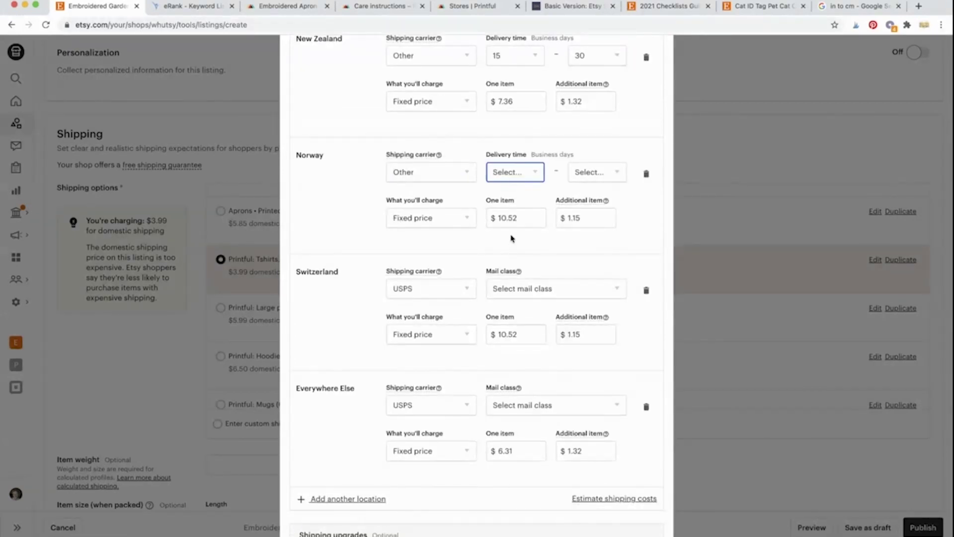
key(5)
key(Tab)
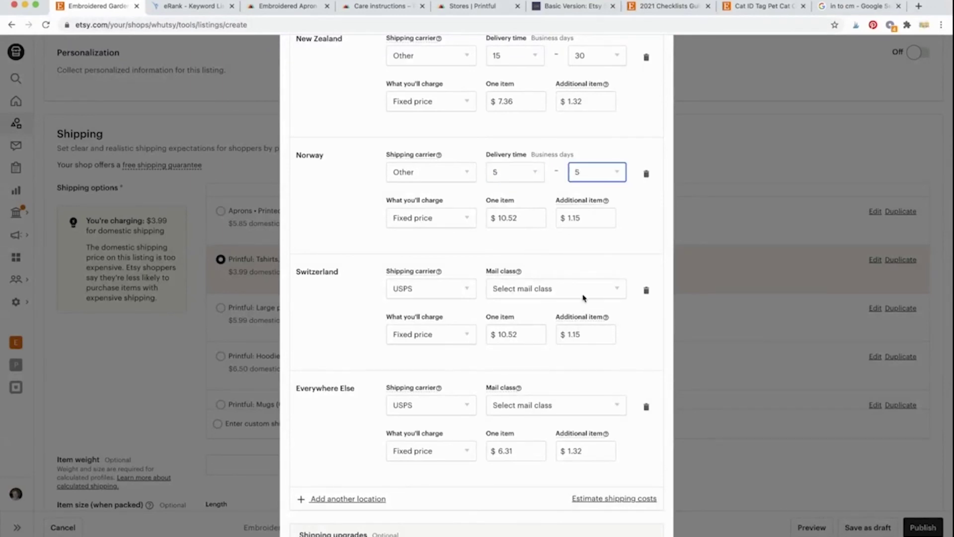
click(583, 296)
click(365, 300)
Step: Set Switzerland's carrier to Other with a 5–15 business day delivery time
scroll(366, 300, down, 3)
click(454, 150)
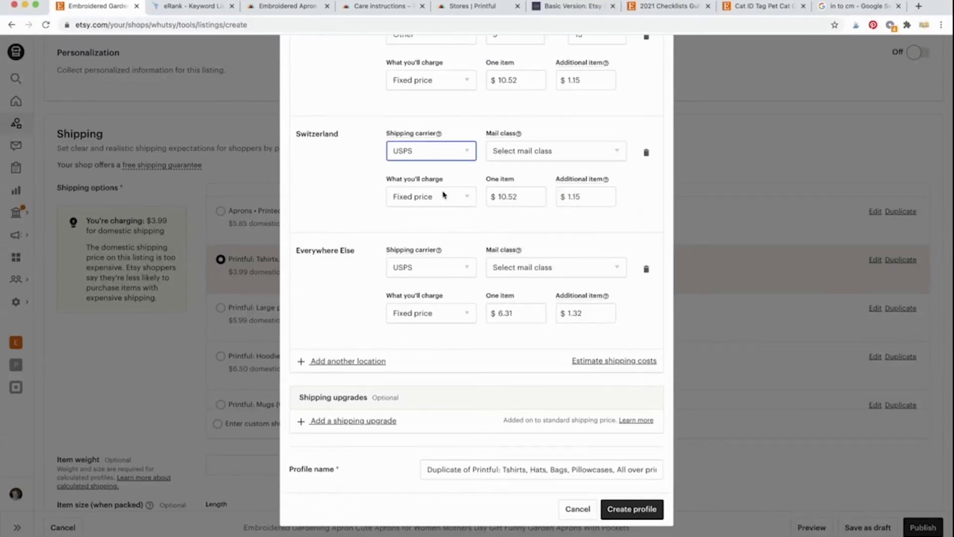
click(449, 196)
click(510, 156)
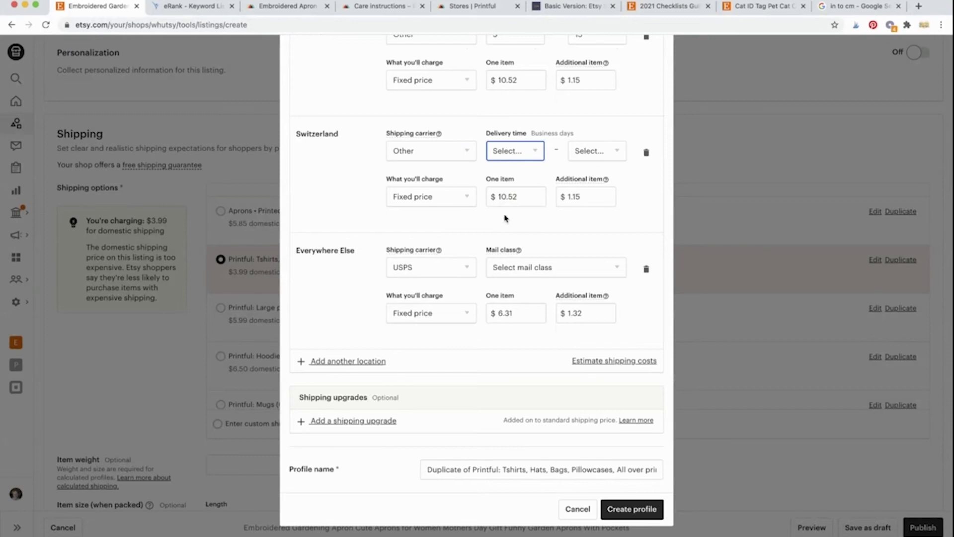
key(5)
key(Tab)
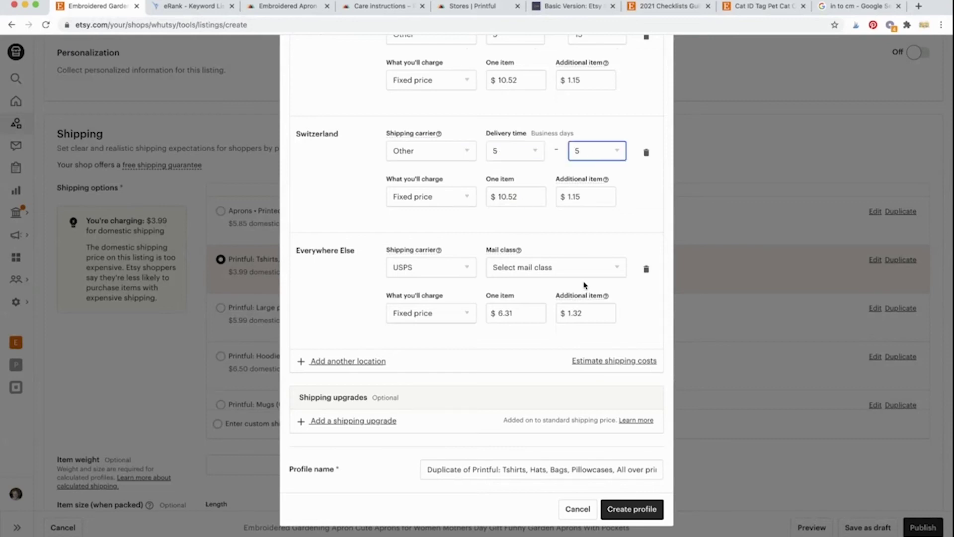
click(587, 276)
click(353, 282)
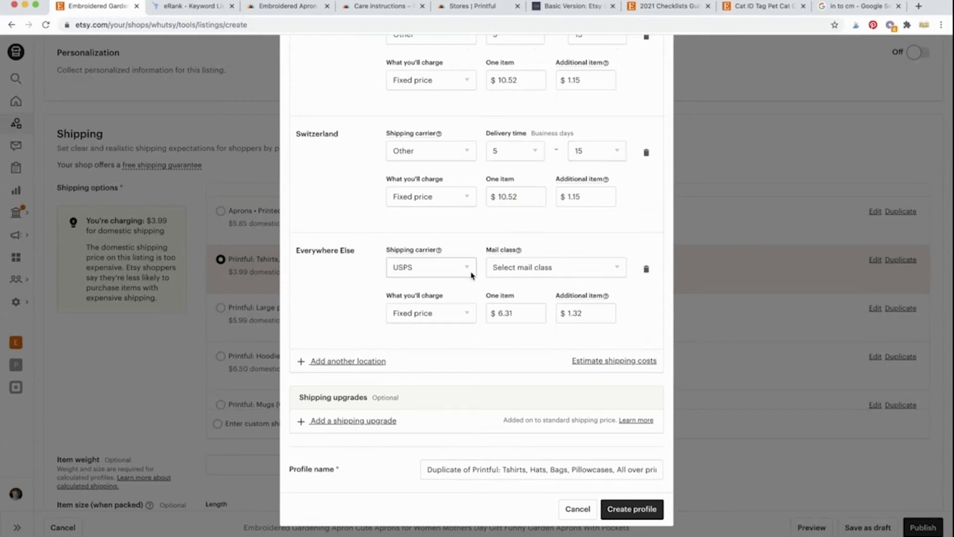
Step: Set the Everywhere Else carrier to Other with a 10–30 business day delivery time
click(442, 273)
key(o)
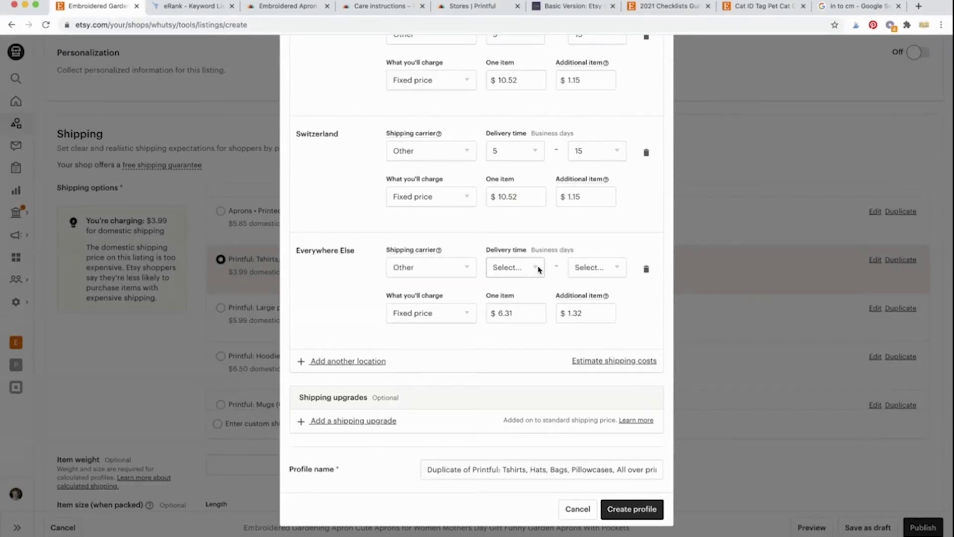
click(539, 270)
click(561, 299)
click(583, 273)
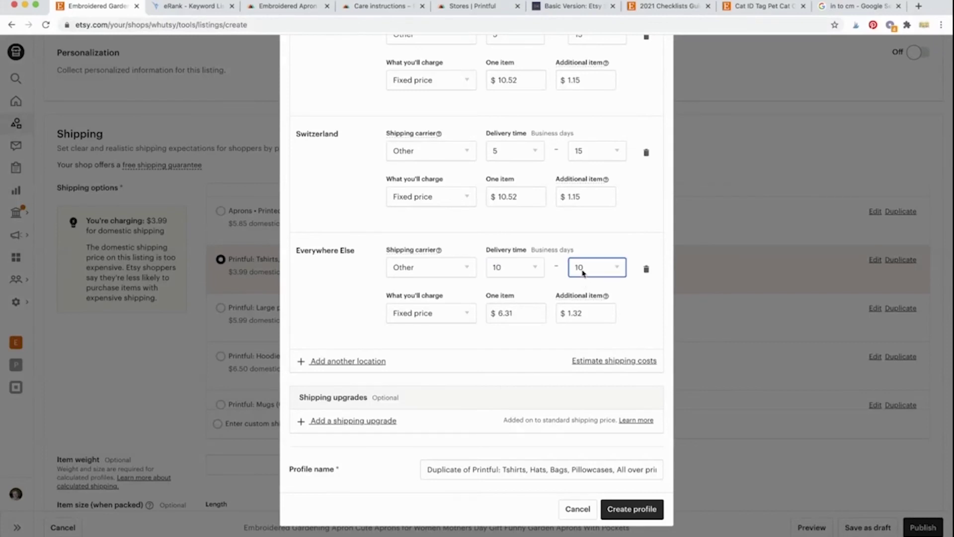
click(585, 380)
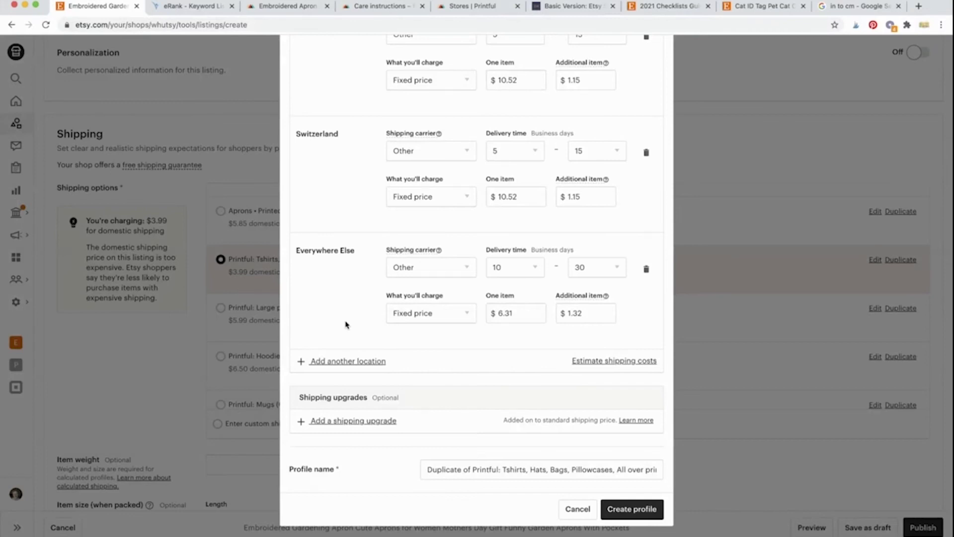
scroll(346, 324, up, 20)
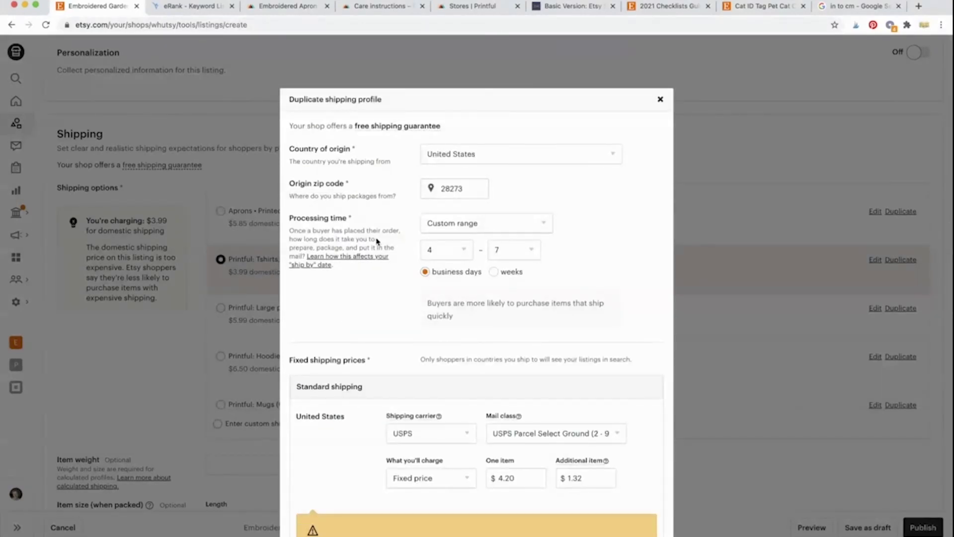
scroll(456, 283, down, 10)
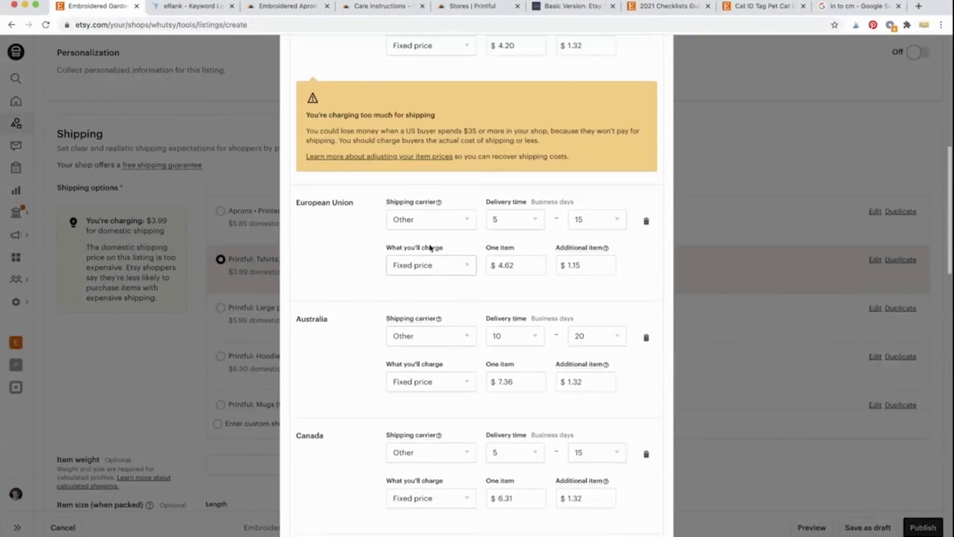
scroll(345, 285, down, 1)
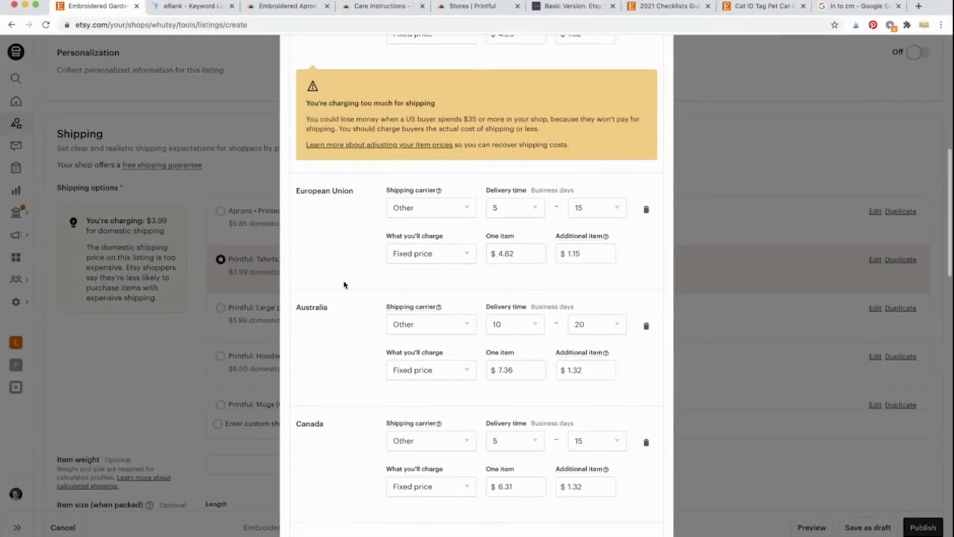
scroll(346, 285, down, 2)
scroll(345, 284, up, 12)
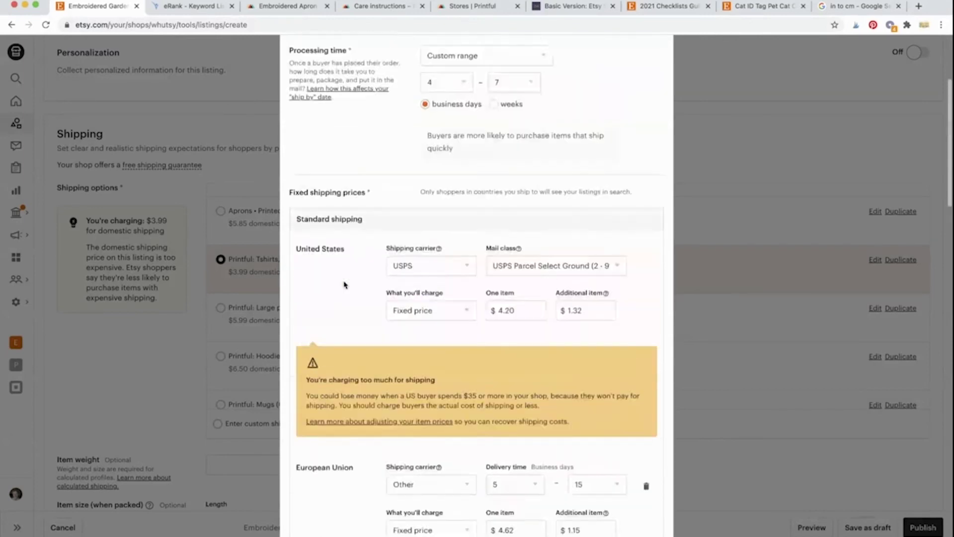
scroll(345, 285, up, 3)
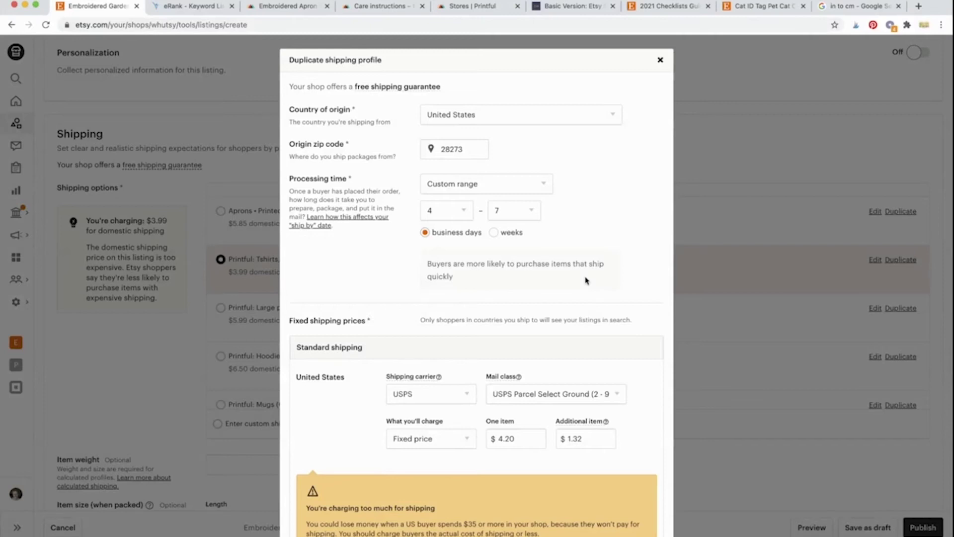
scroll(371, 308, down, 10)
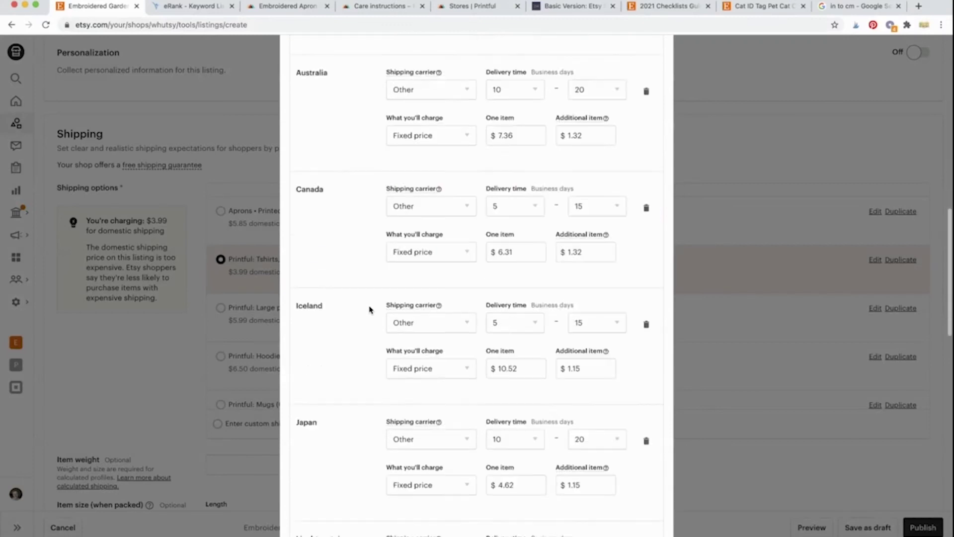
scroll(371, 310, up, 4)
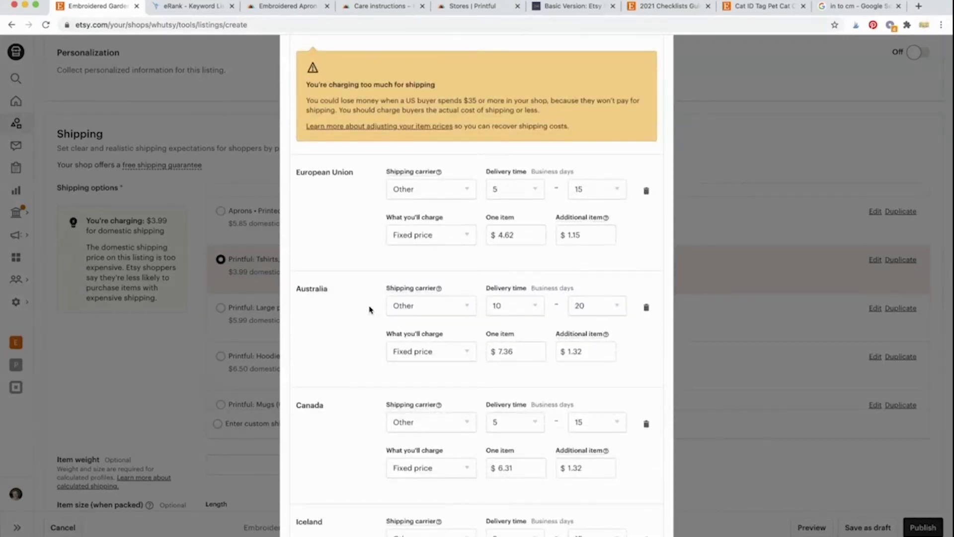
scroll(370, 309, up, 3)
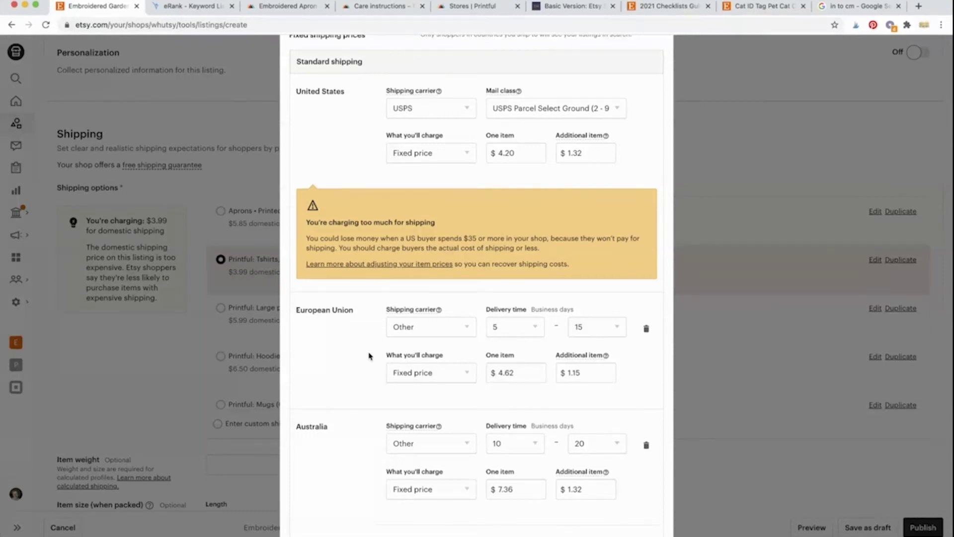
Step: Close the Care instructions page and open Printful's Product templates list with the Weed Em and Reap apron
scroll(369, 356, down, 1)
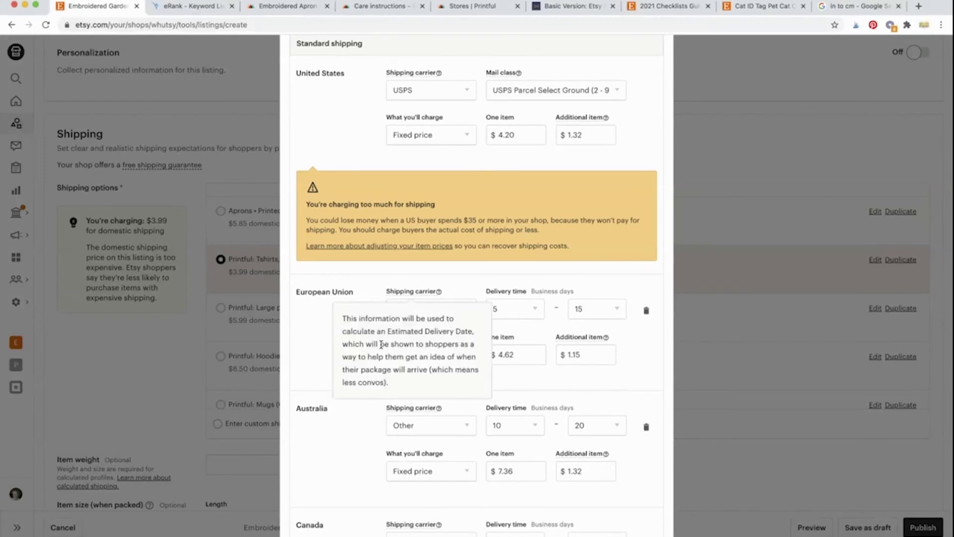
scroll(373, 346, down, 20)
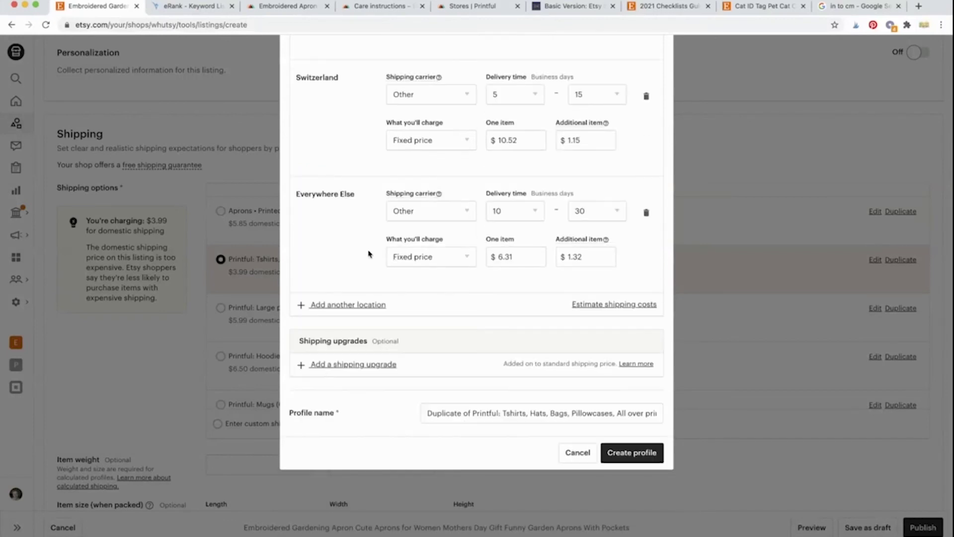
scroll(368, 254, up, 1)
scroll(368, 254, down, 1)
click(297, 11)
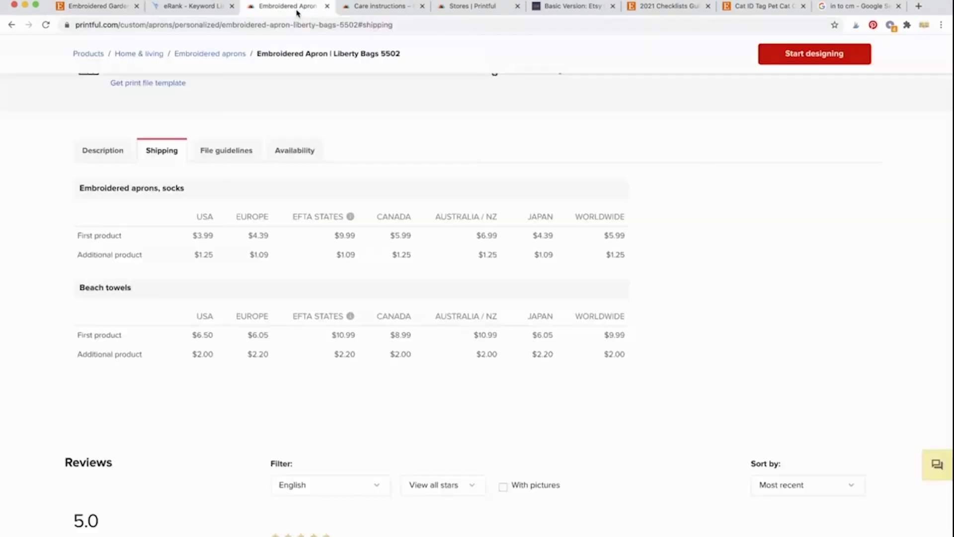
scroll(328, 171, up, 10)
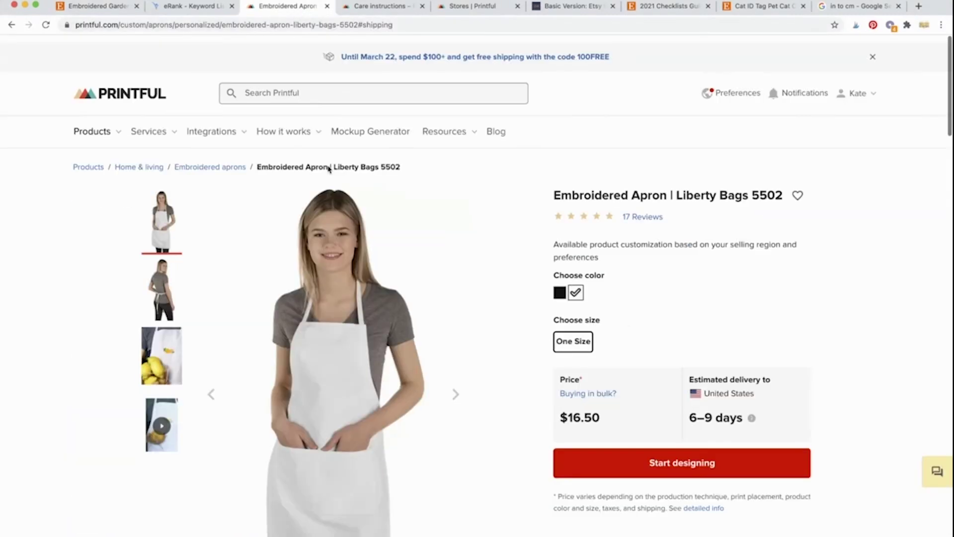
click(469, 7)
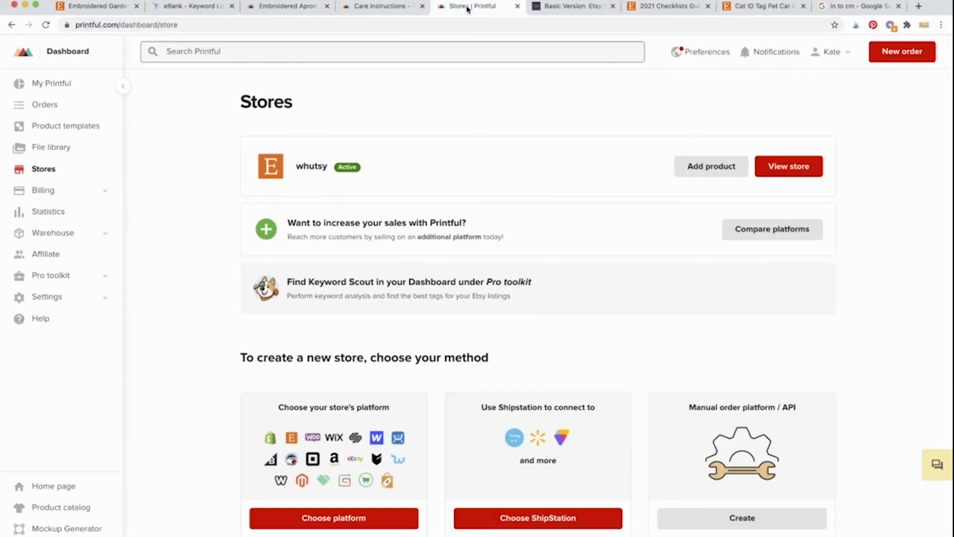
click(423, 6)
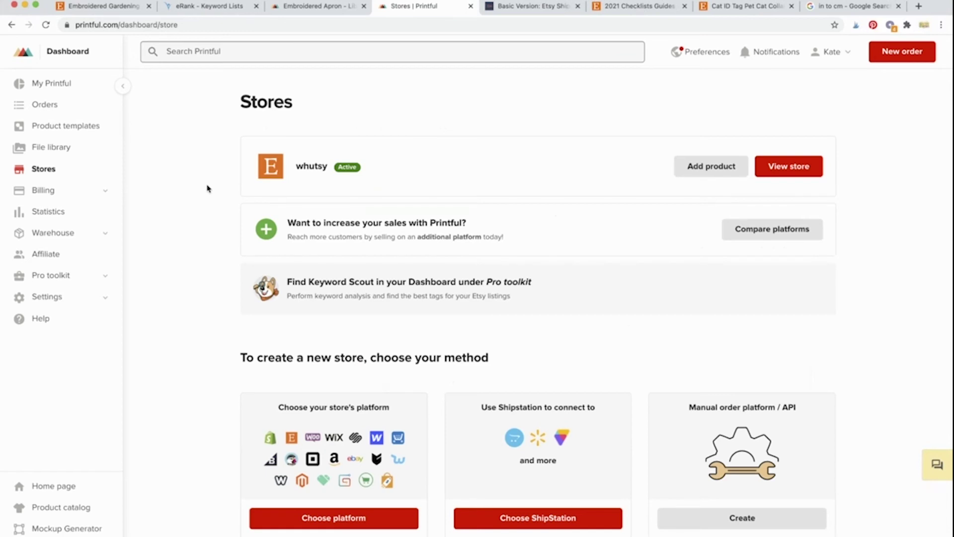
click(84, 126)
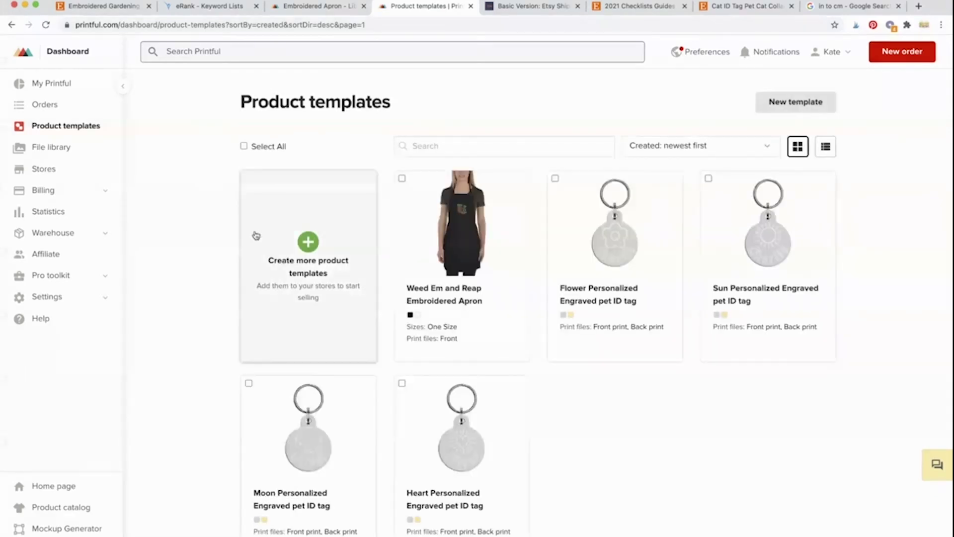
Step: Start a basic order from the Weed Em and Reap apron template with the black, one-size apron at $16.50
click(513, 186)
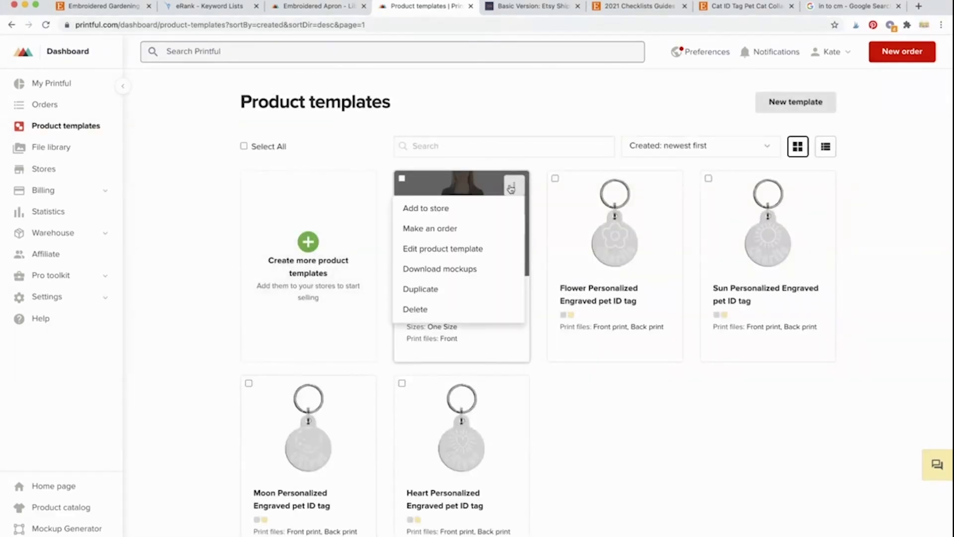
click(448, 230)
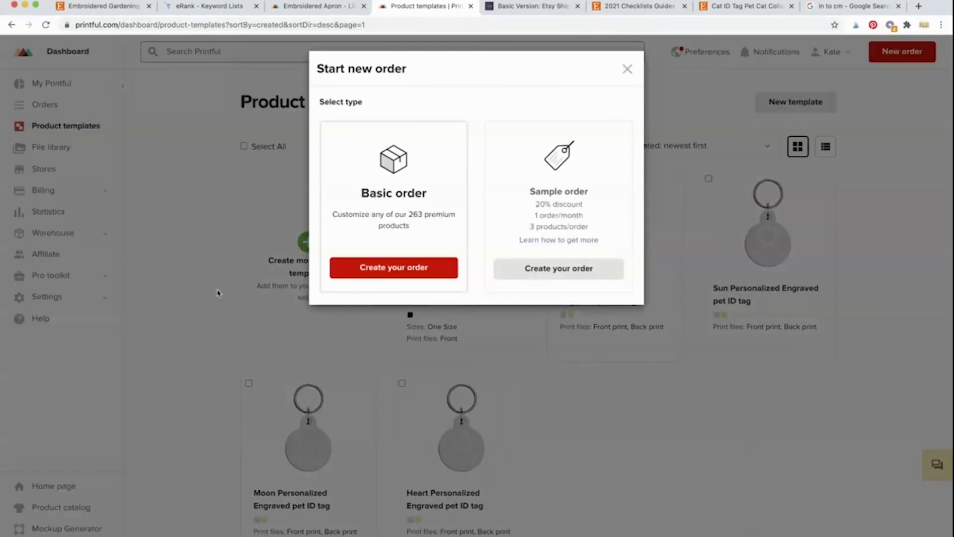
click(387, 273)
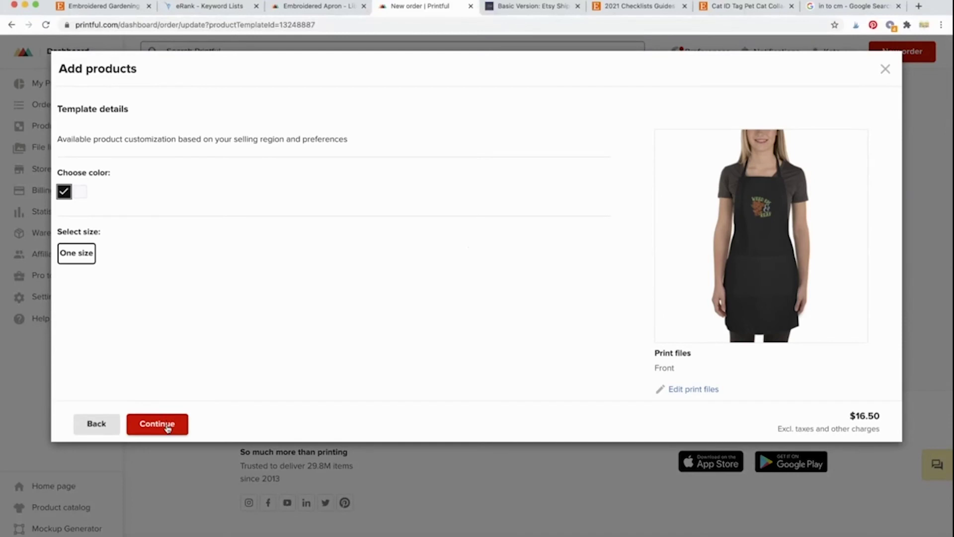
click(167, 426)
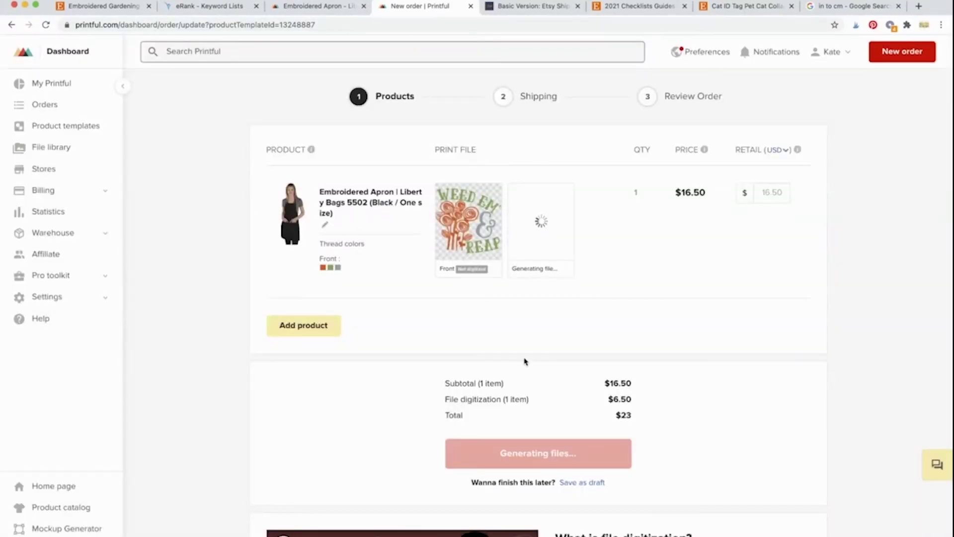
scroll(526, 362, down, 2)
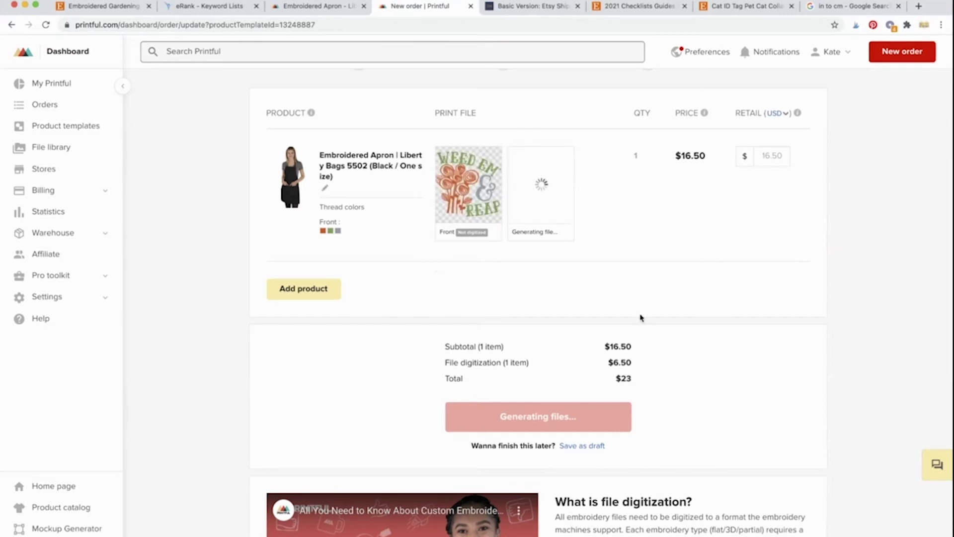
scroll(640, 318, down, 1)
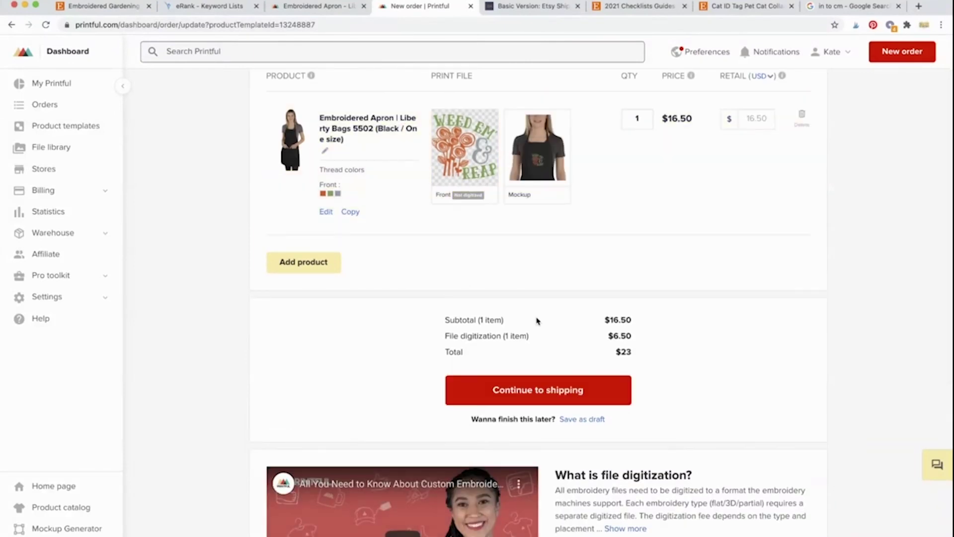
drag(446, 336, 682, 341)
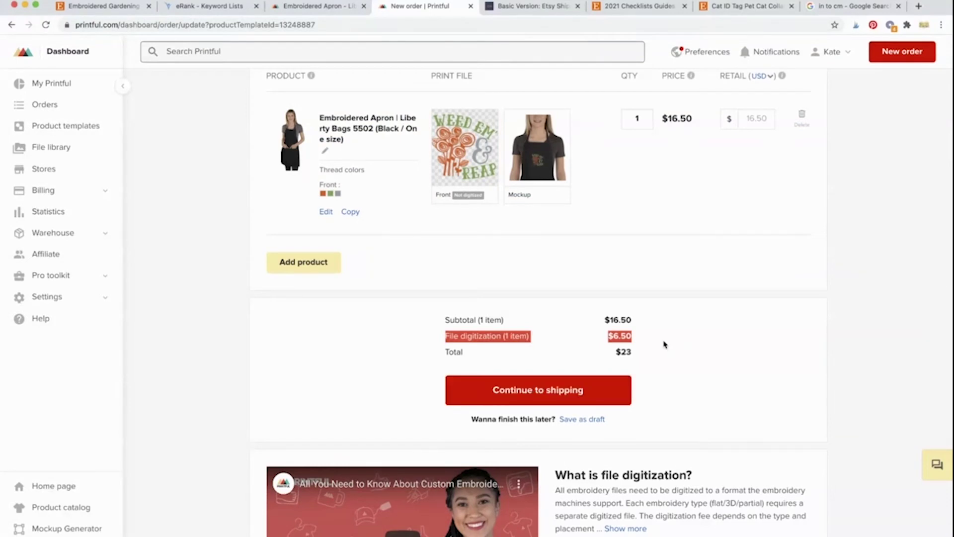
click(664, 344)
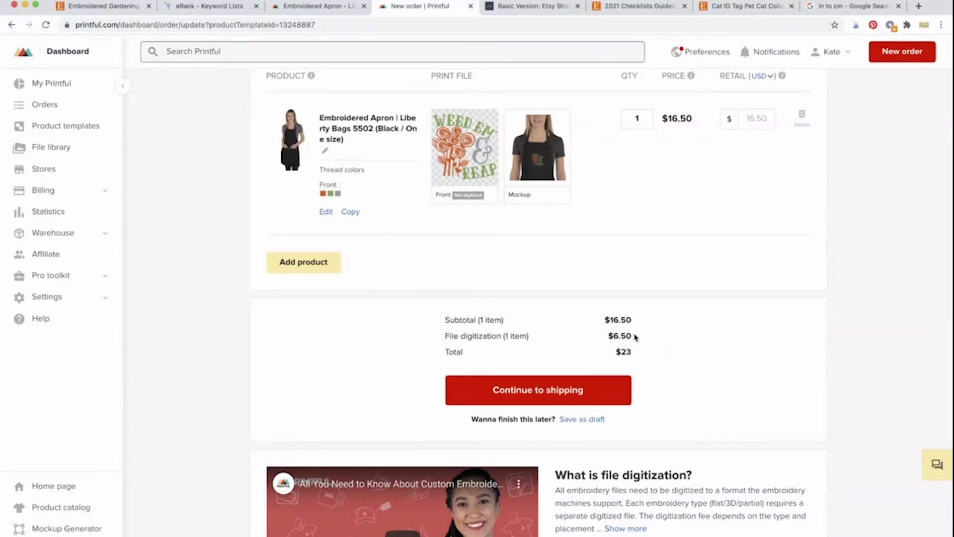
drag(634, 337, 442, 334)
click(422, 353)
drag(446, 337, 641, 341)
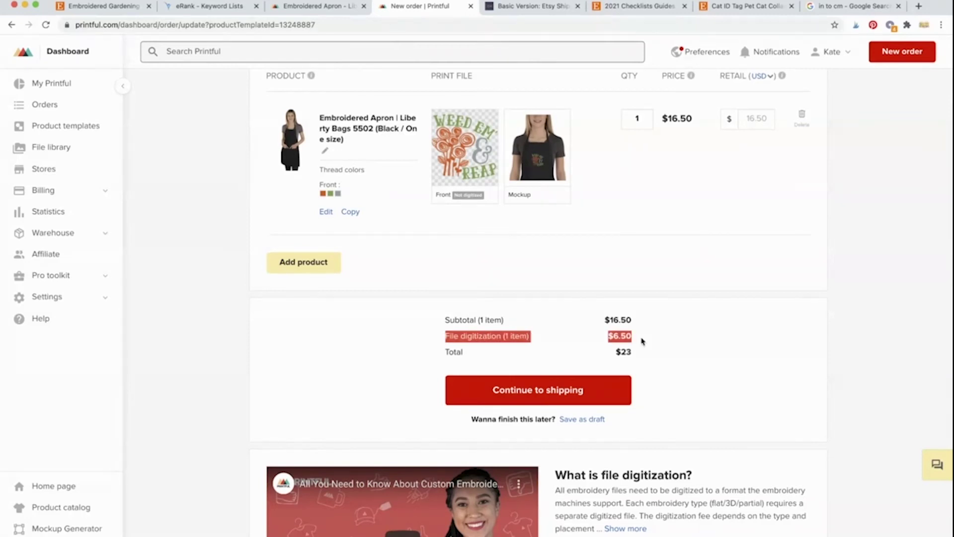
click(643, 341)
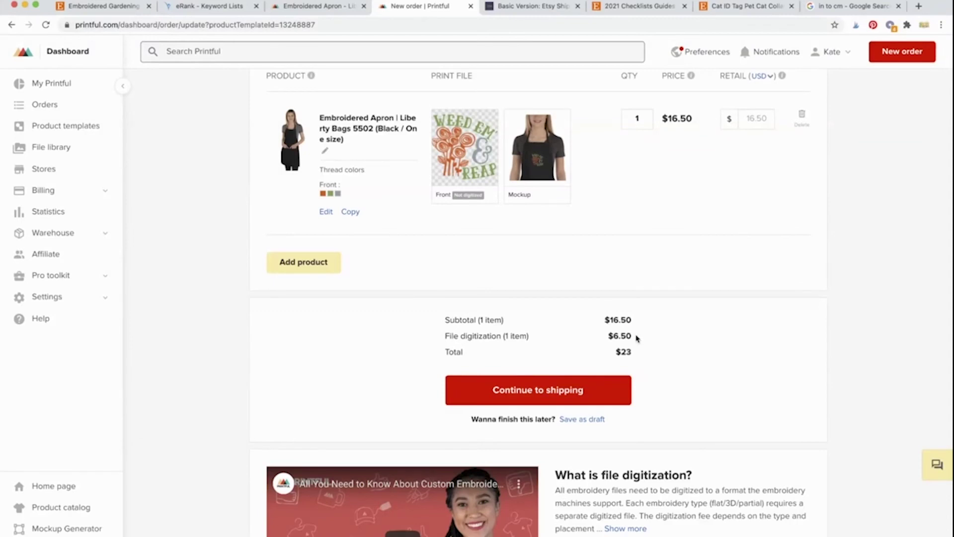
drag(637, 339, 438, 344)
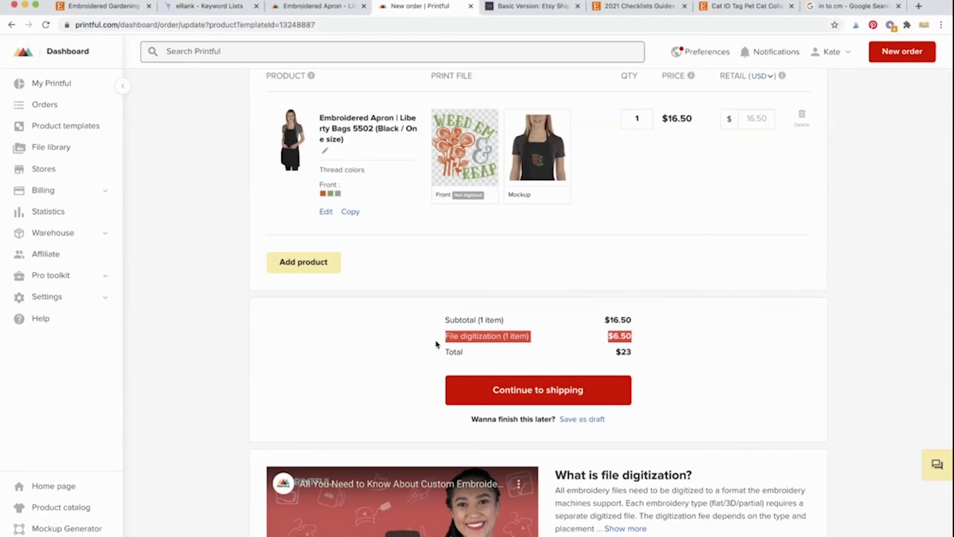
click(430, 344)
Step: Preview the order totals at quantity 2, checking the file digitization fee line
double_click(639, 115)
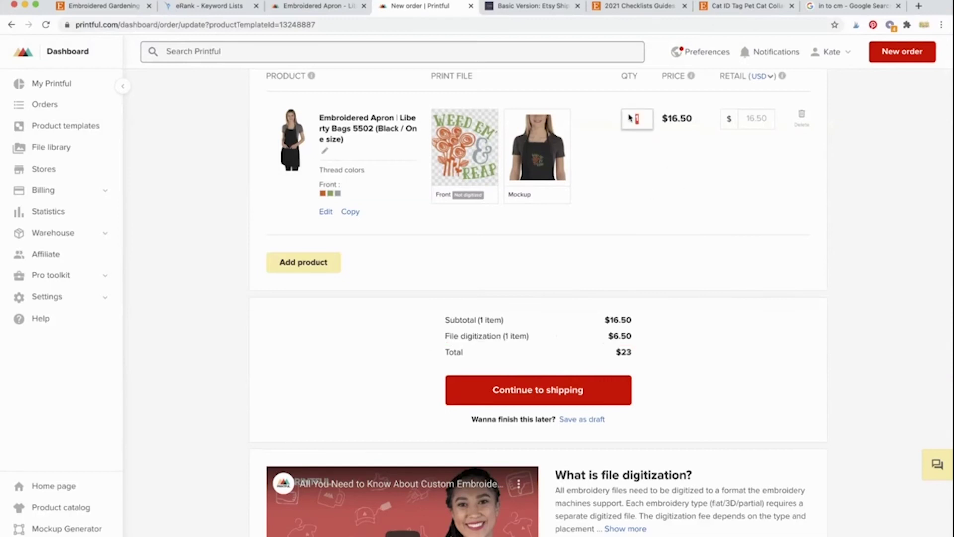
text(2)
click(666, 195)
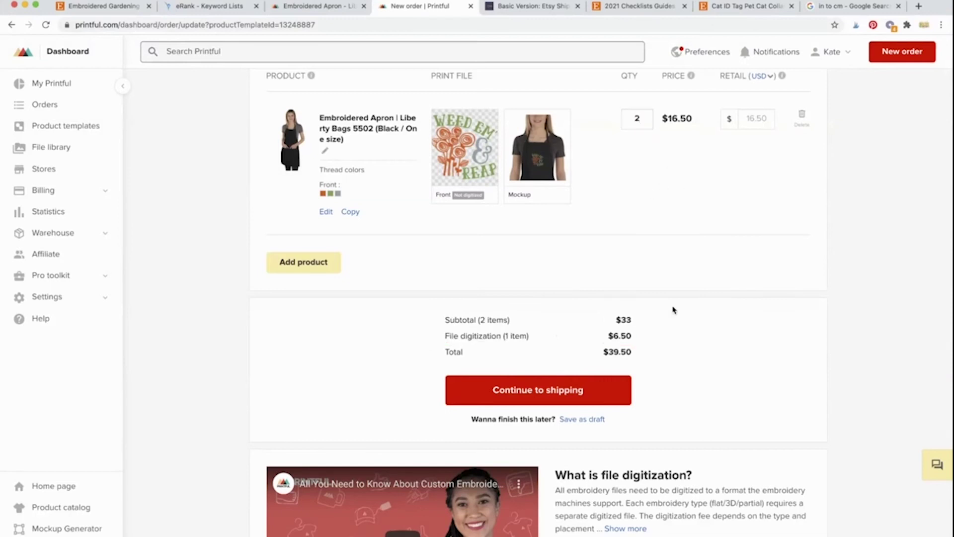
drag(445, 336, 638, 341)
mouse_move(458, 130)
Step: Set the apron quantity back to 1 and continue to the $3.99 flat-rate shipping step
click(637, 118)
text(1)
click(657, 234)
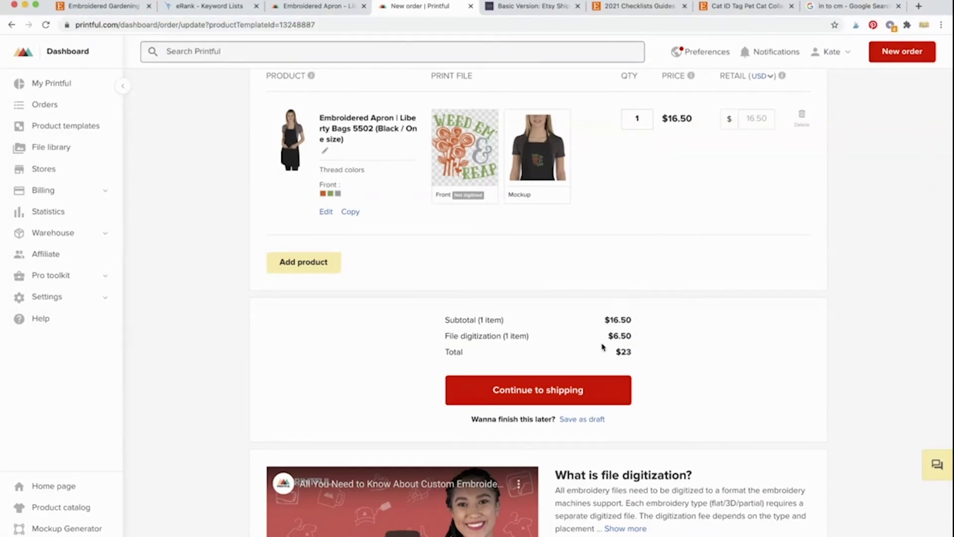
click(551, 390)
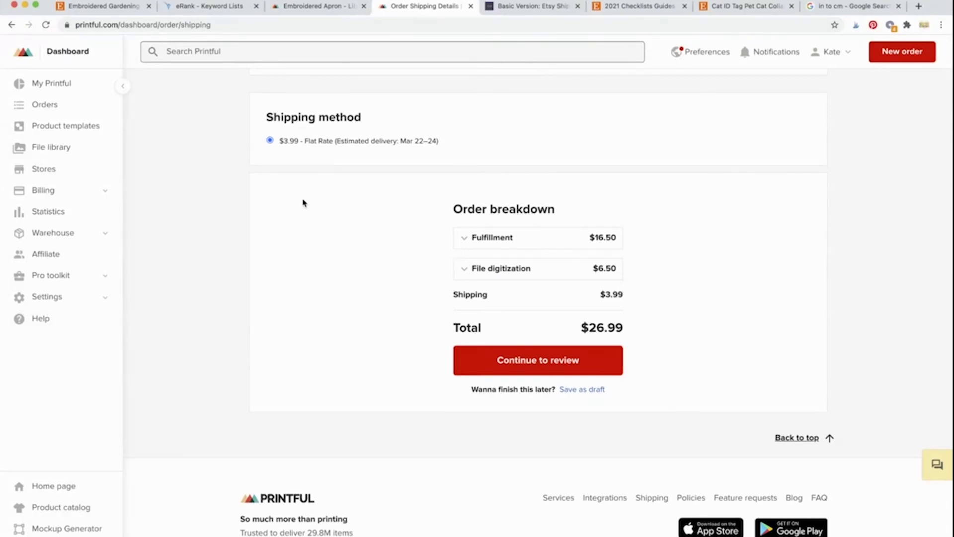
Step: Review the $16.50 fulfillment and $6.50 file digitization cost details, then go back to the Etsy listing
scroll(304, 203, down, 1)
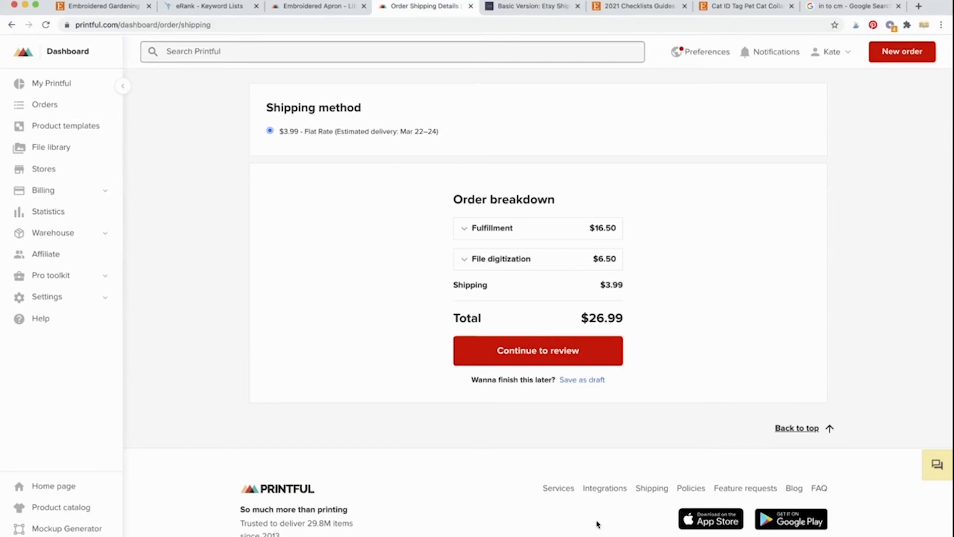
click(463, 258)
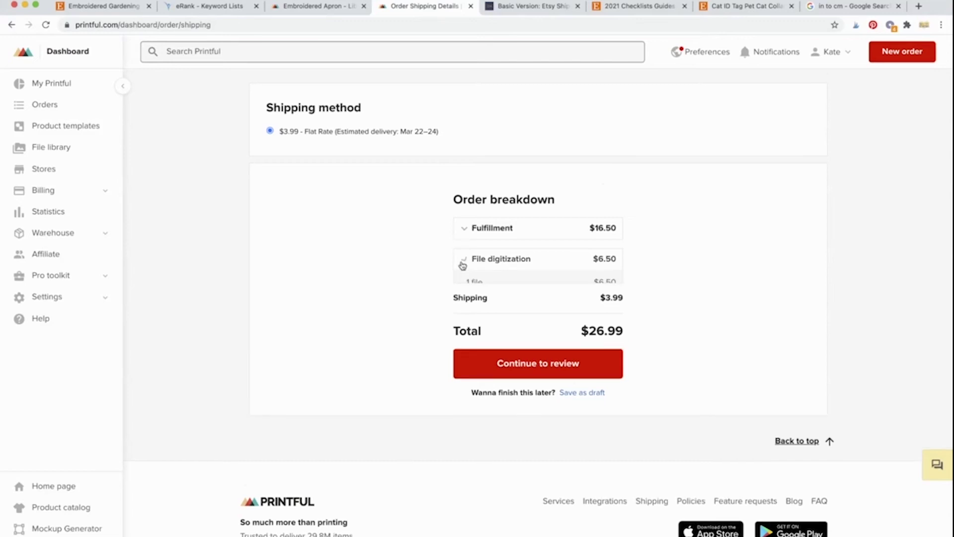
click(467, 234)
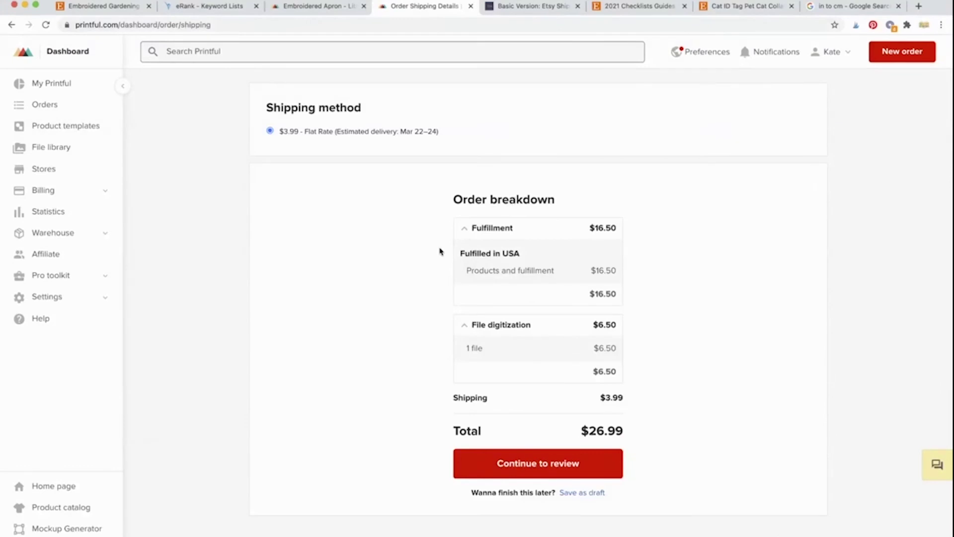
click(464, 231)
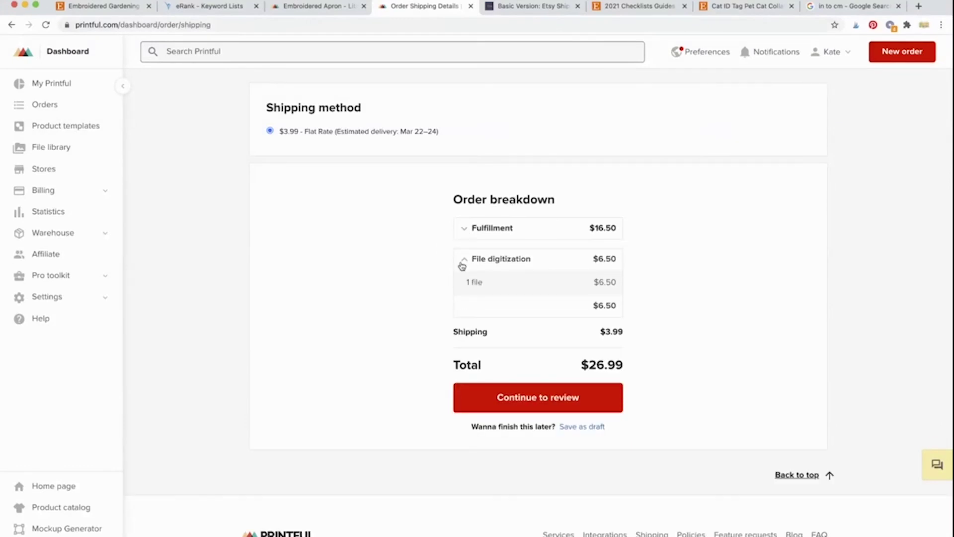
click(462, 264)
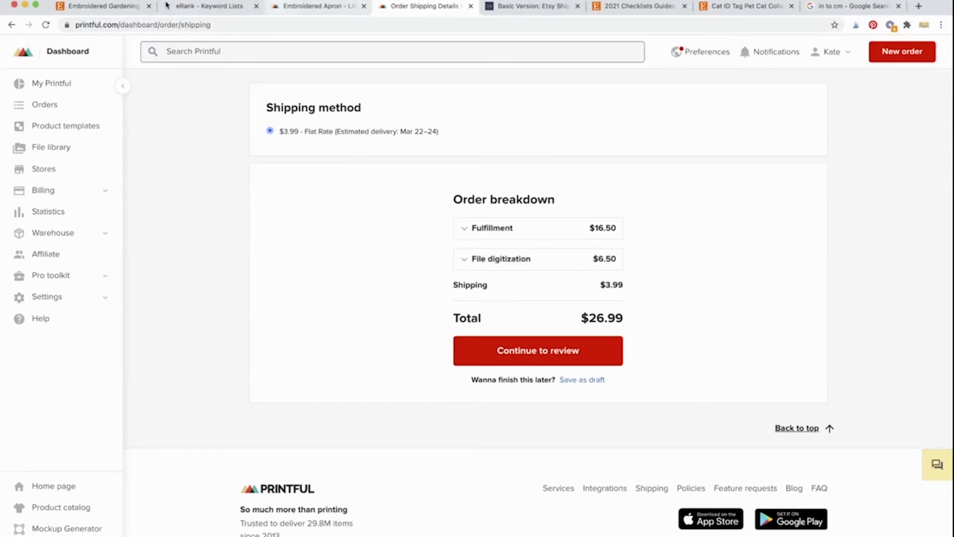
click(120, 7)
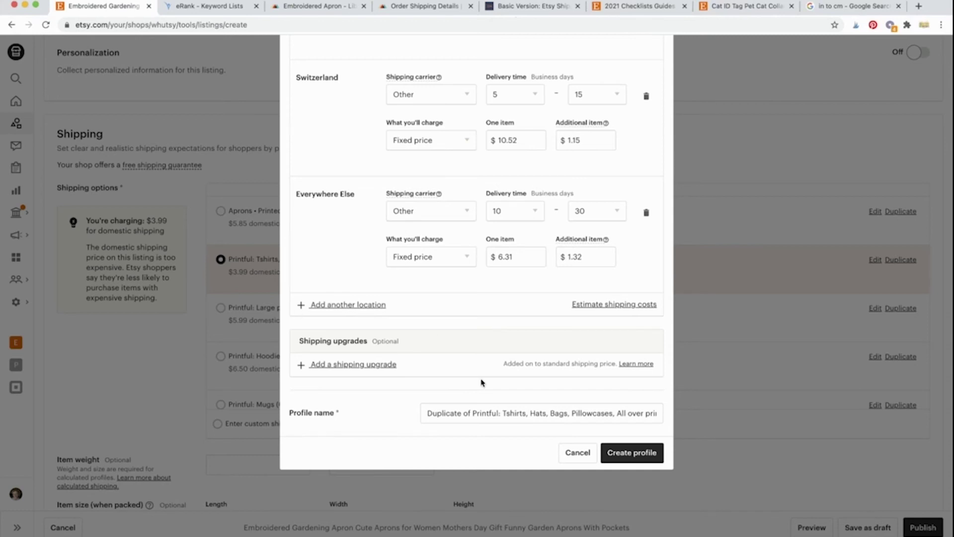
Step: Replace the duplicated profile's name with 'Aprons, Embroidered | Printful' and create the profile
click(476, 412)
triple_click(477, 410)
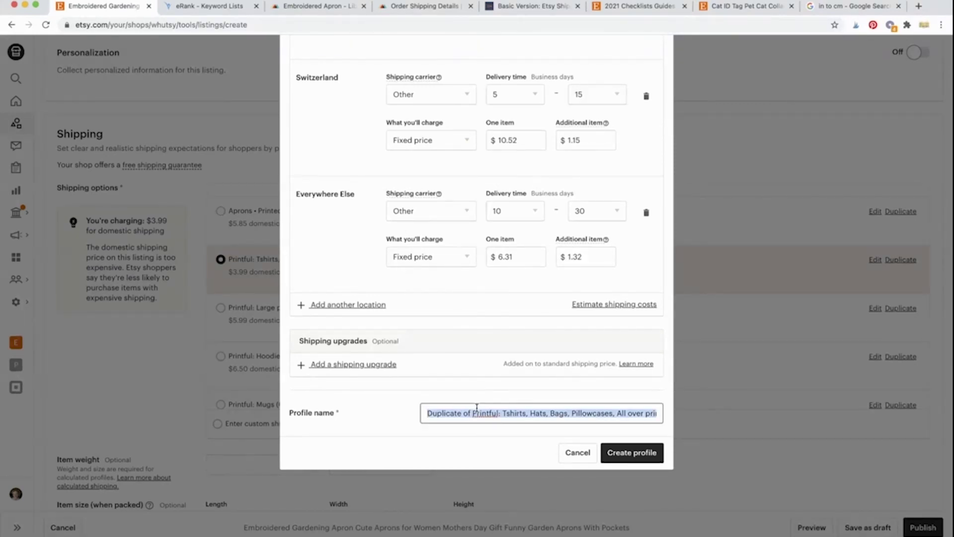
text(Ap)
key(BackSpace)
key(BackSpace)
text(Ap)
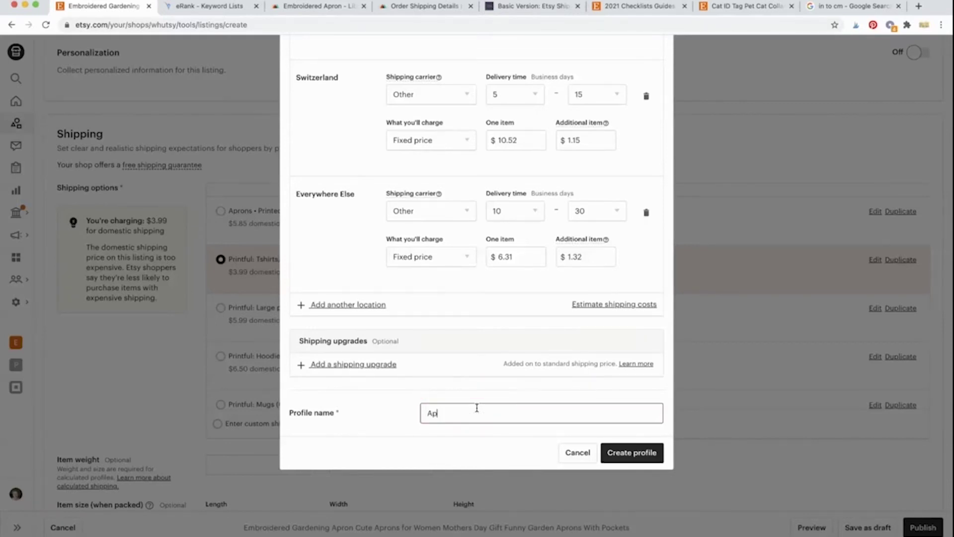
text(rons | Printful)
key(Left)
key(Left)
key(Left)
key(Left)
key(Left)
key(Left)
key(Left)
text(, Embroidered)
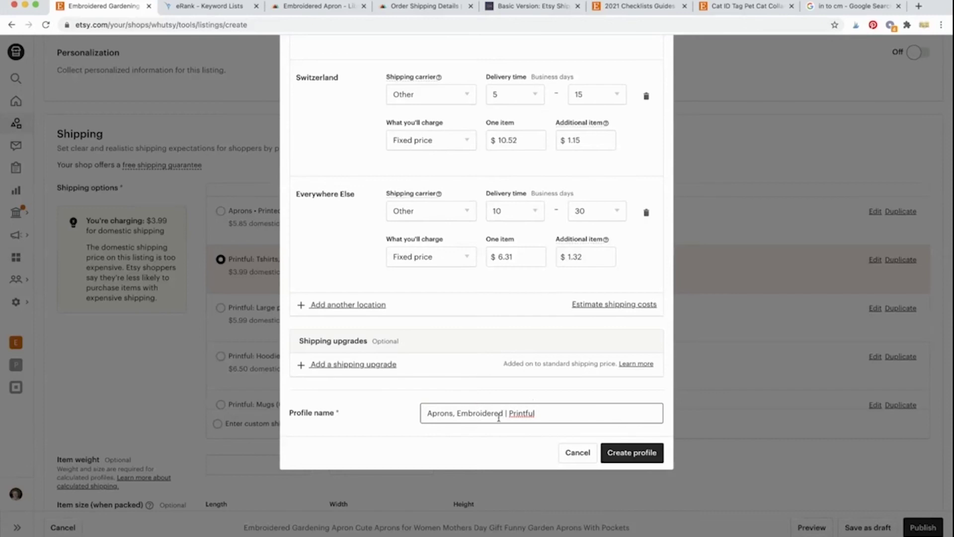
click(550, 400)
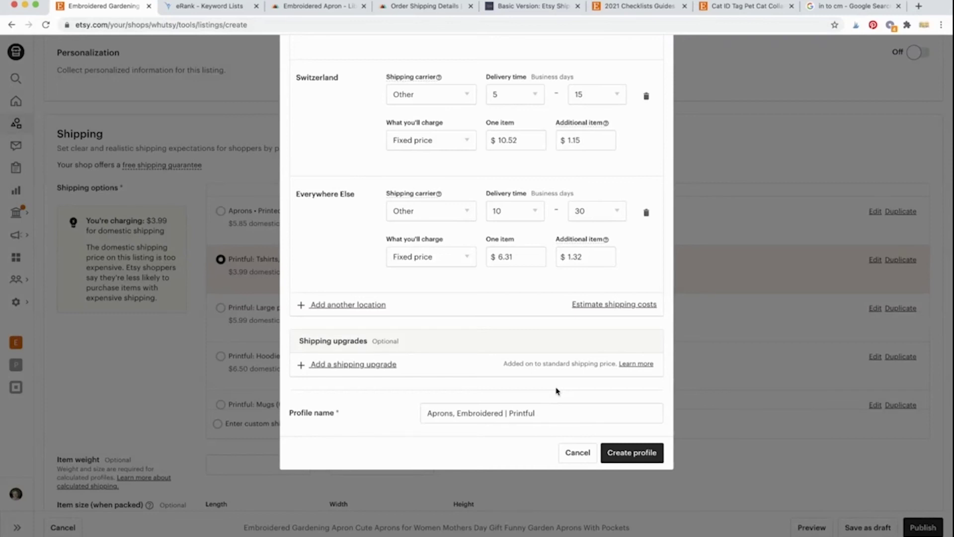
click(615, 452)
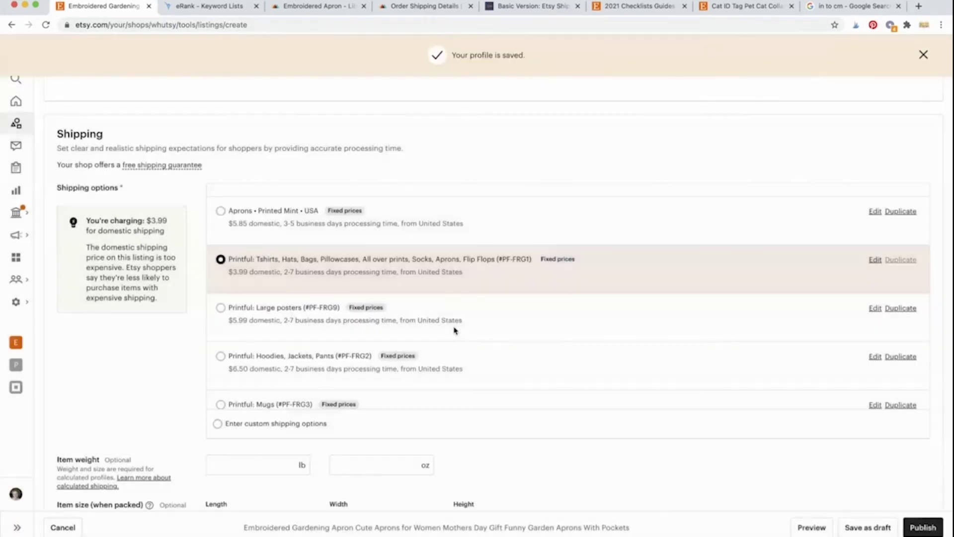
Step: Select the Aprons, Embroidered | Printful shipping profile for the apron listing
scroll(298, 330, down, 1)
scroll(298, 333, up, 1)
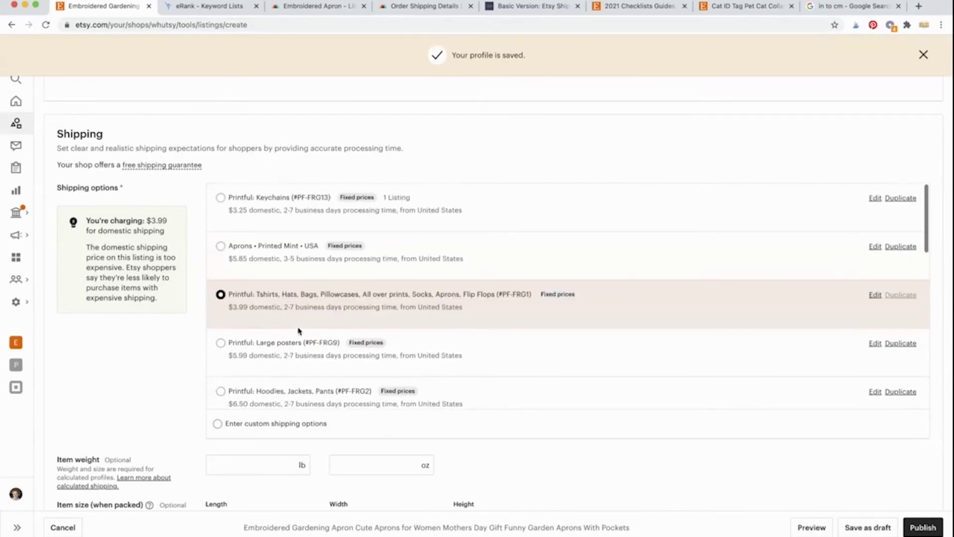
scroll(298, 335, down, 5)
scroll(298, 337, down, 8)
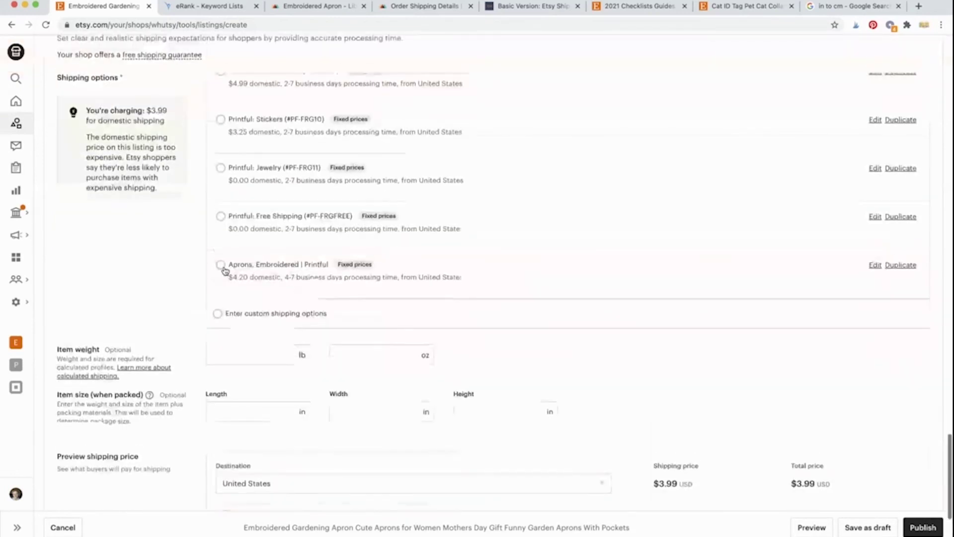
click(220, 268)
Step: Set Printful US as the listing's production partner
scroll(224, 269, up, 6)
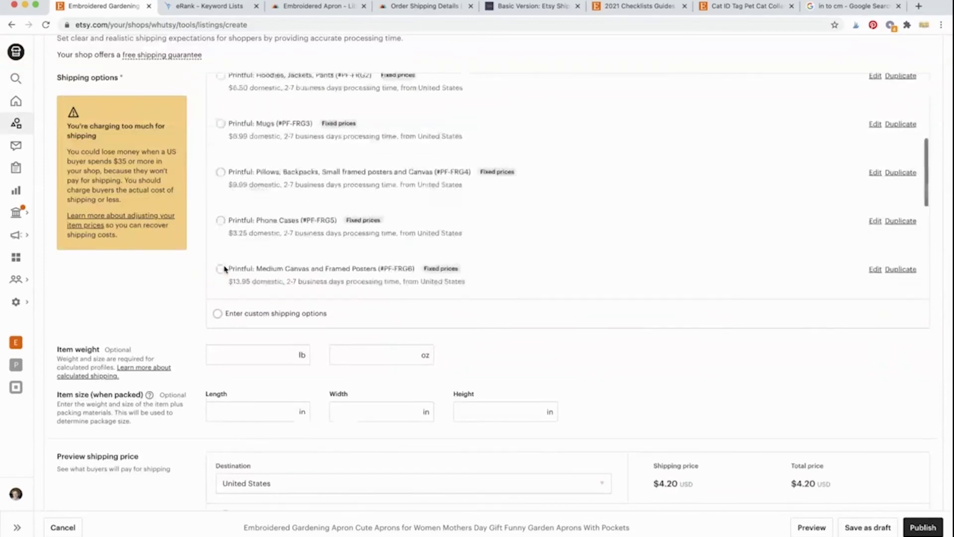
scroll(199, 288, up, 20)
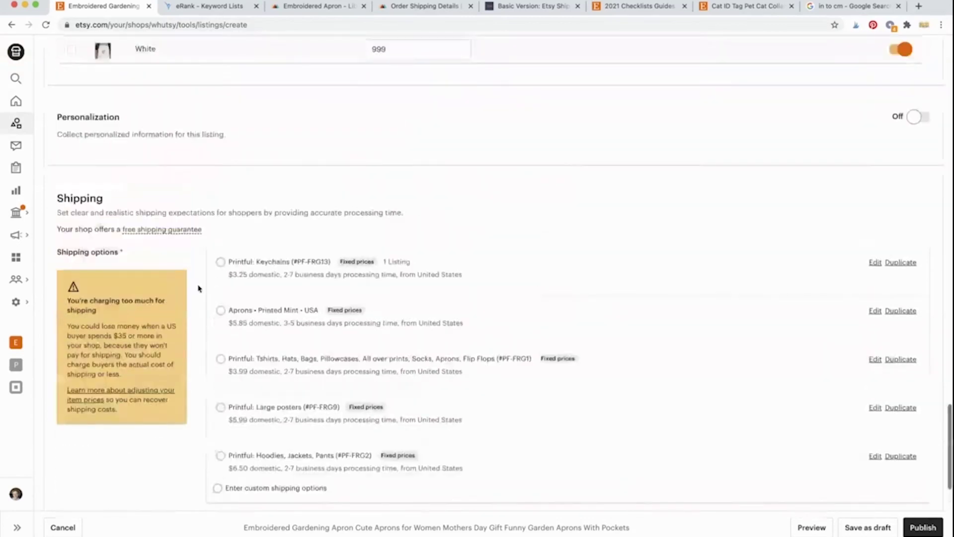
scroll(199, 288, down, 5)
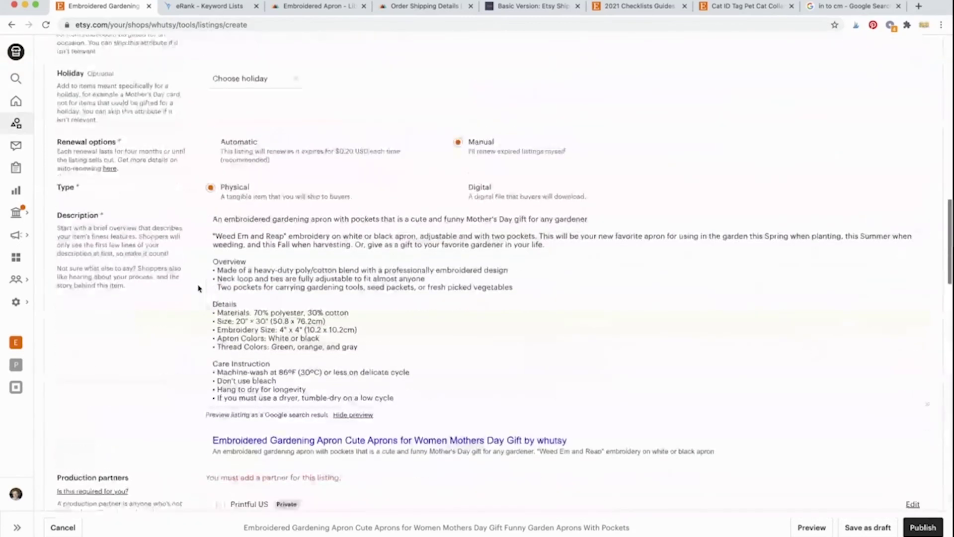
click(220, 277)
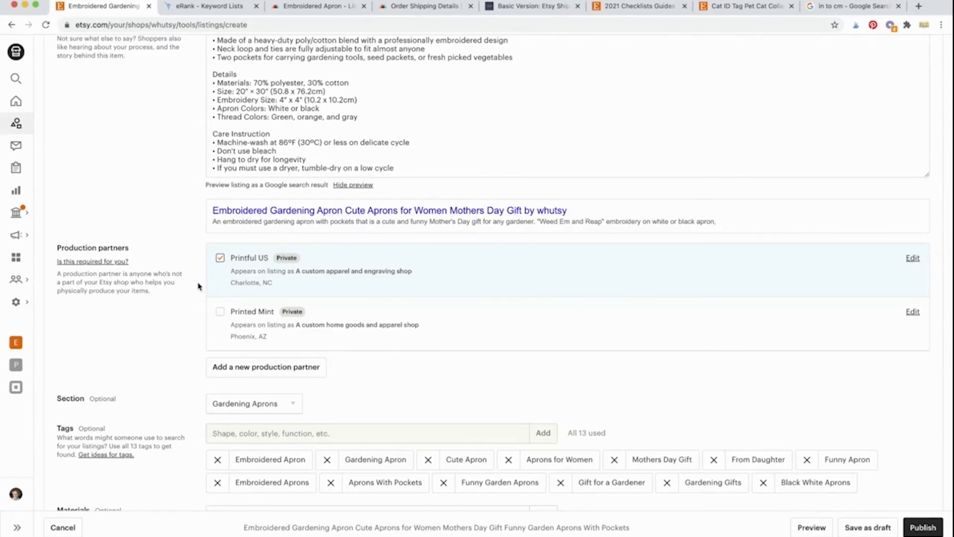
scroll(200, 304, down, 8)
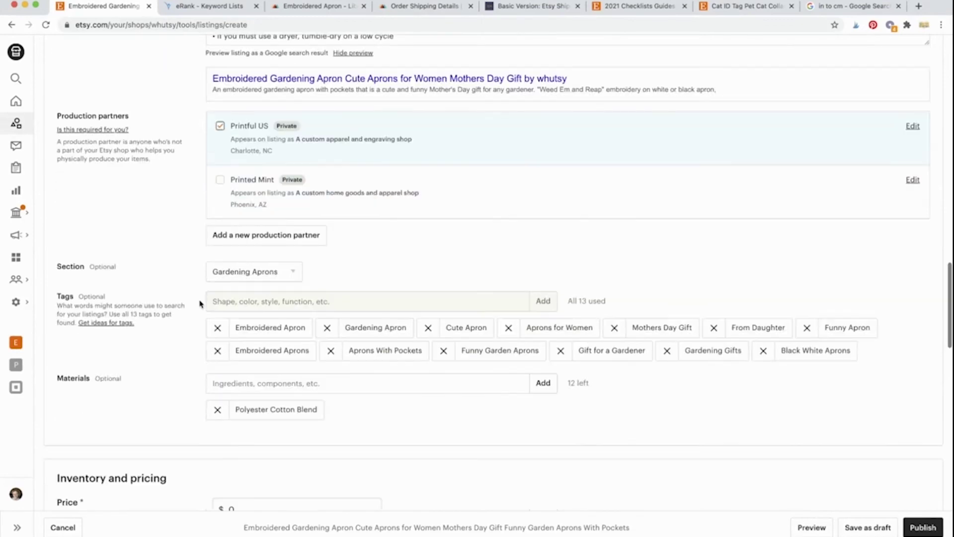
scroll(201, 304, down, 15)
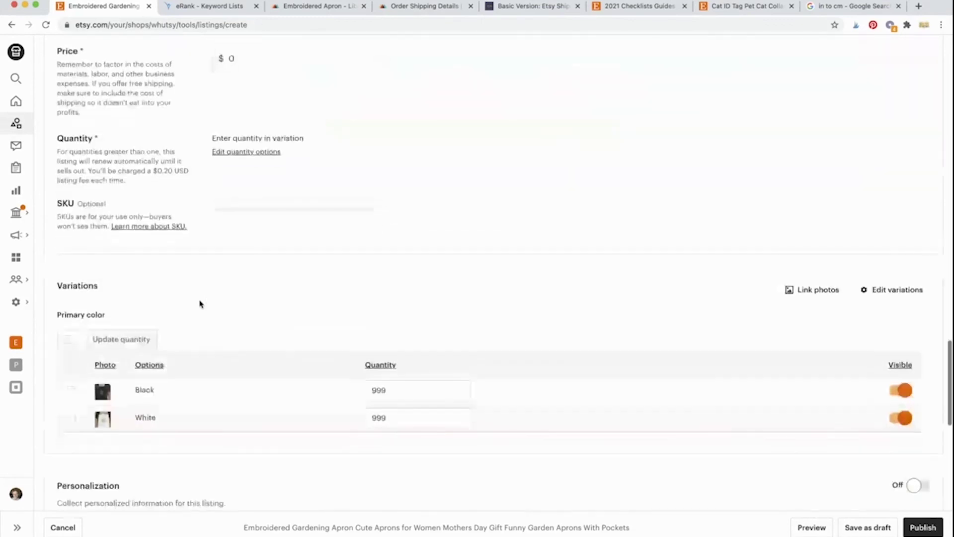
scroll(201, 303, down, 3)
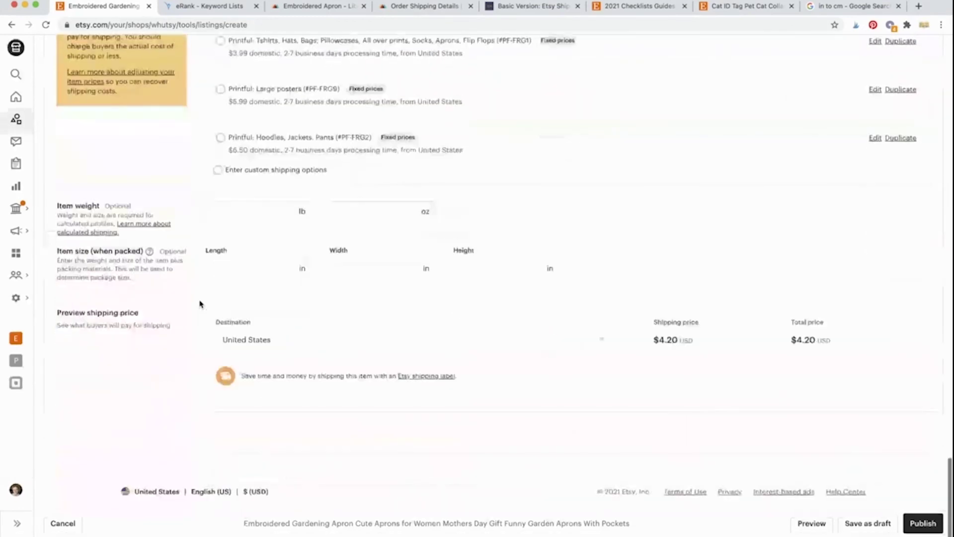
scroll(200, 304, up, 15)
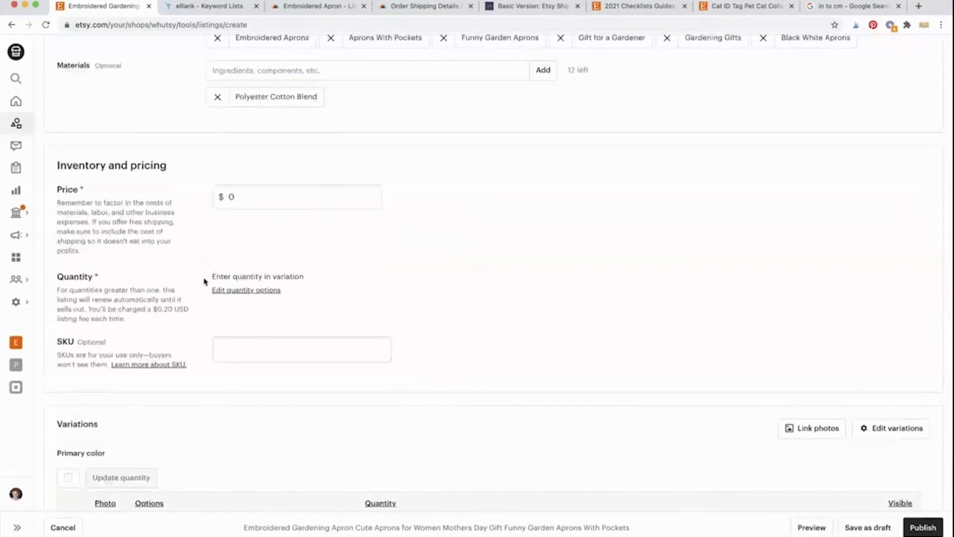
scroll(196, 278, up, 1)
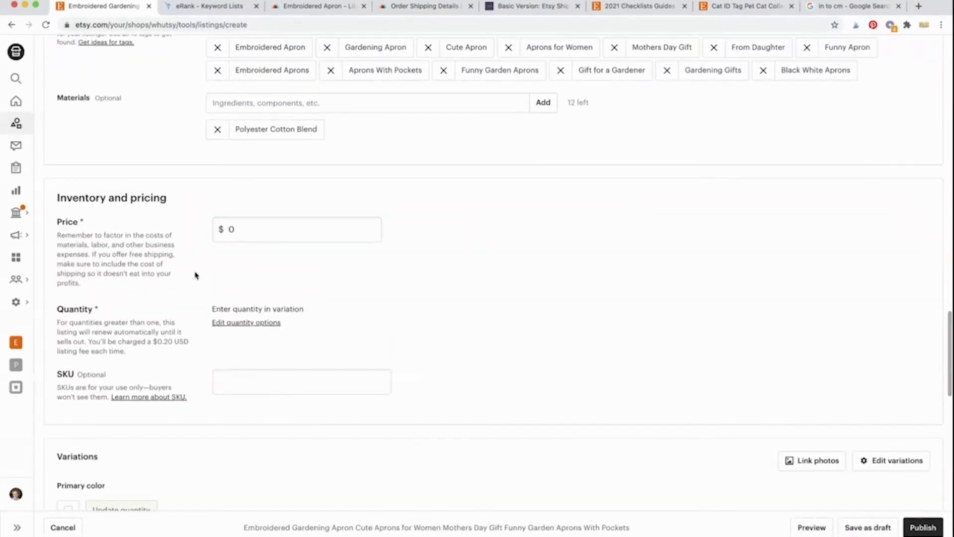
Step: Go through Whutsy's Members Only > Etsy Seller Calculators to the 'What Price Should I Sell My Listing For?' calculator
click(526, 10)
scroll(433, 187, up, 10)
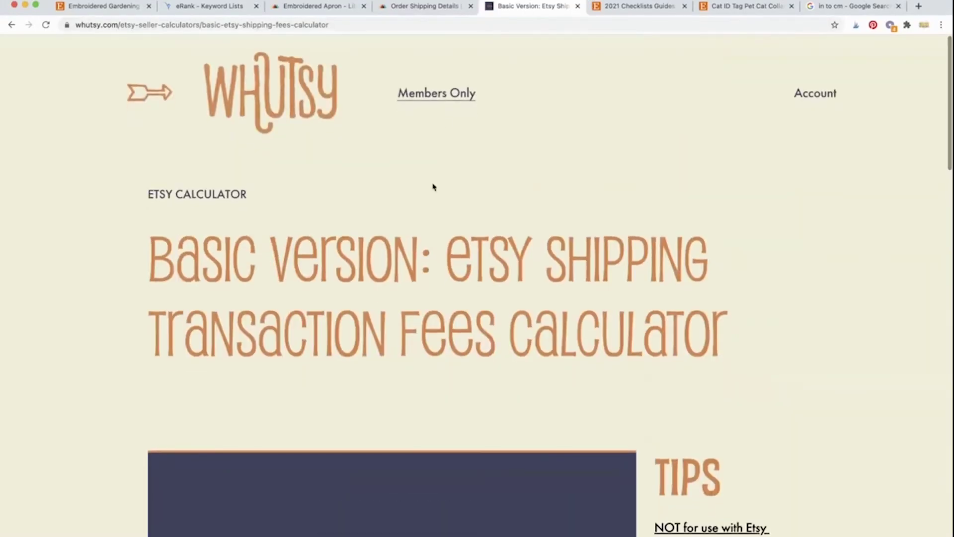
mouse_move(438, 97)
click(453, 126)
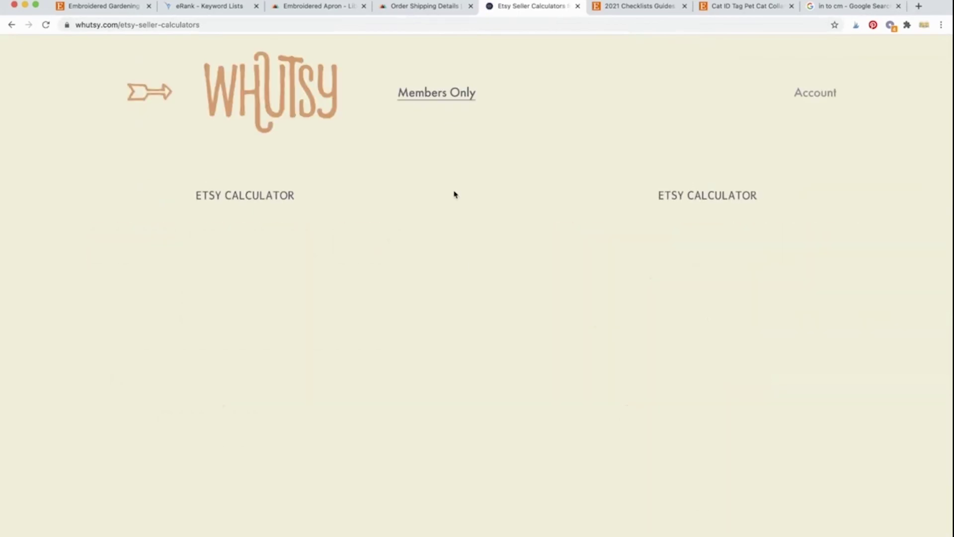
scroll(472, 269, down, 5)
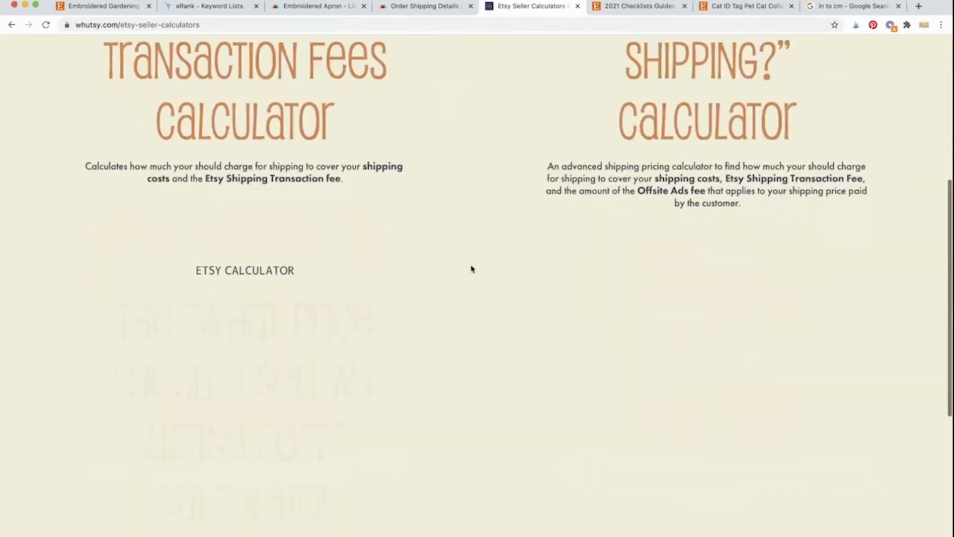
scroll(471, 269, down, 3)
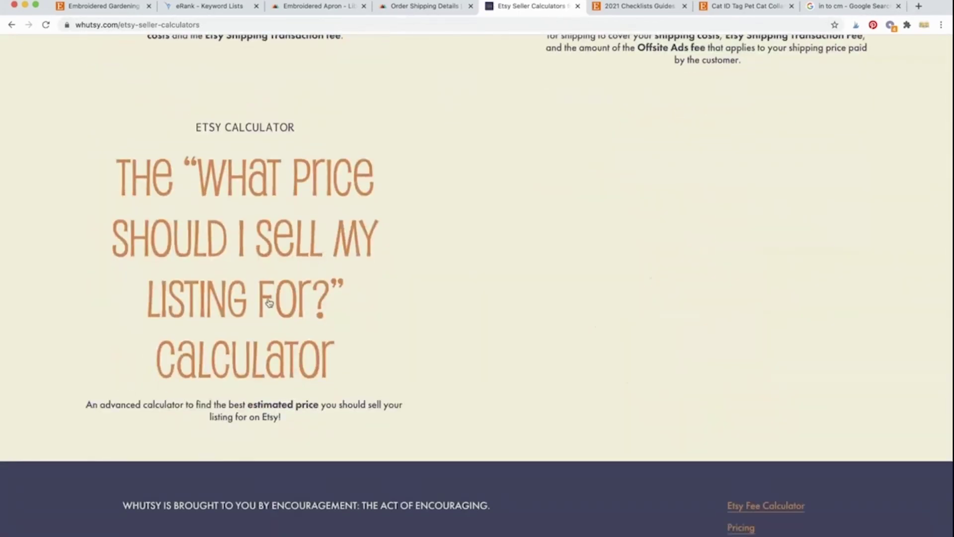
click(268, 303)
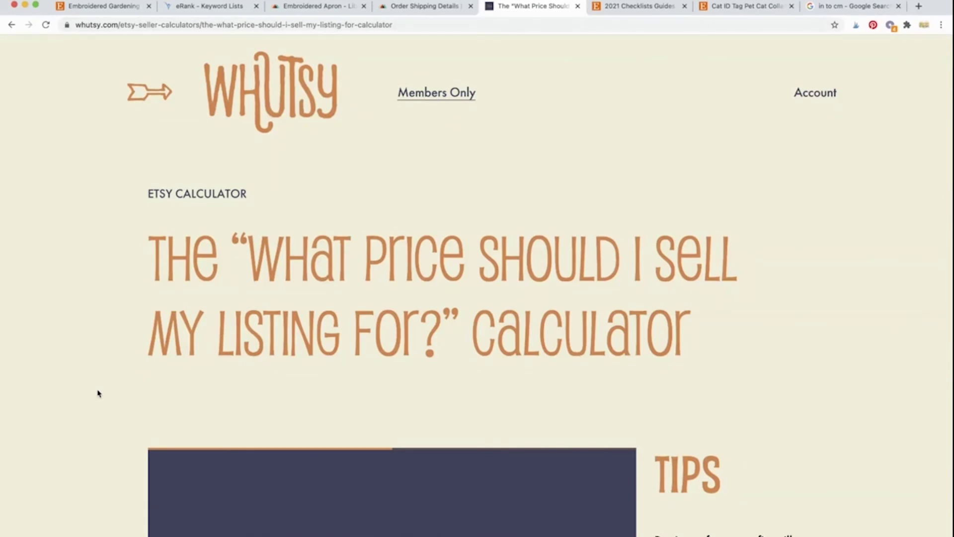
scroll(98, 393, down, 3)
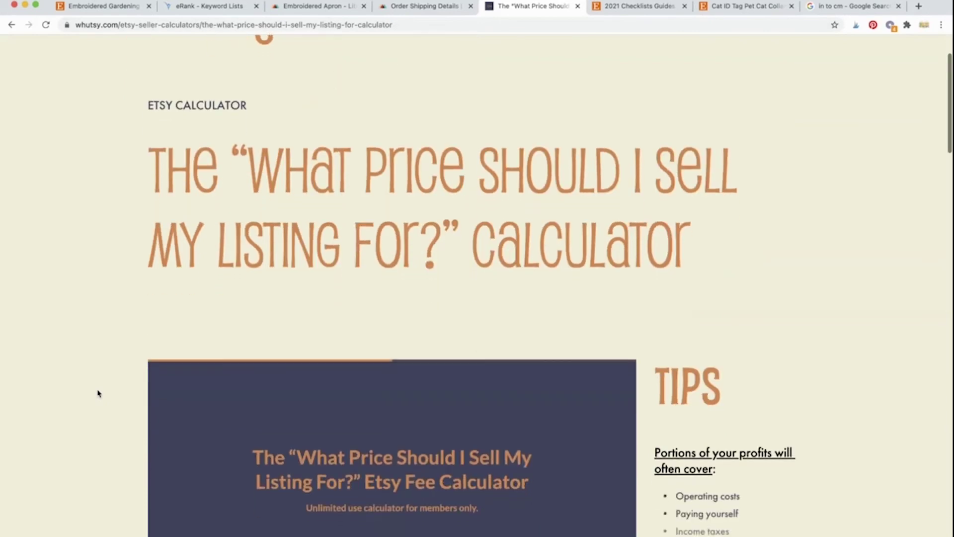
scroll(97, 393, down, 1)
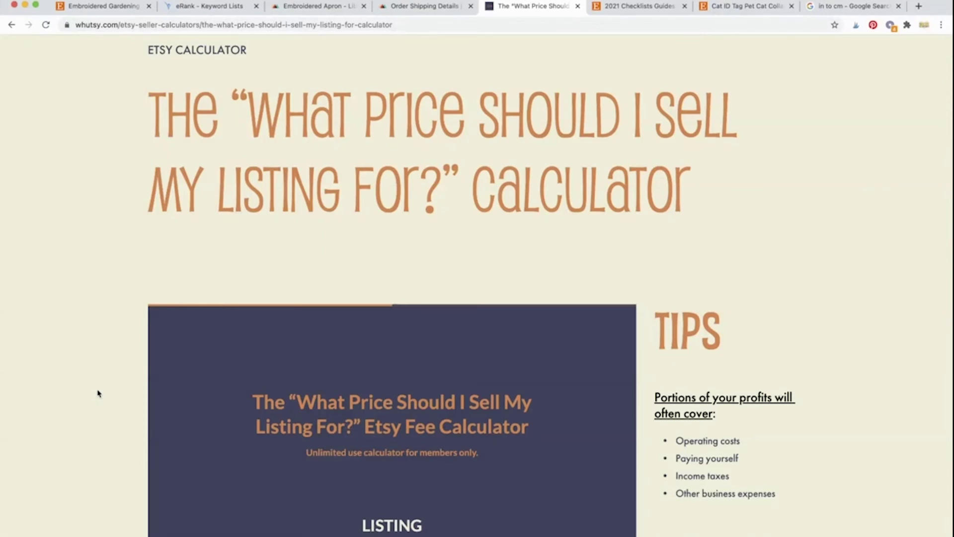
scroll(97, 393, down, 5)
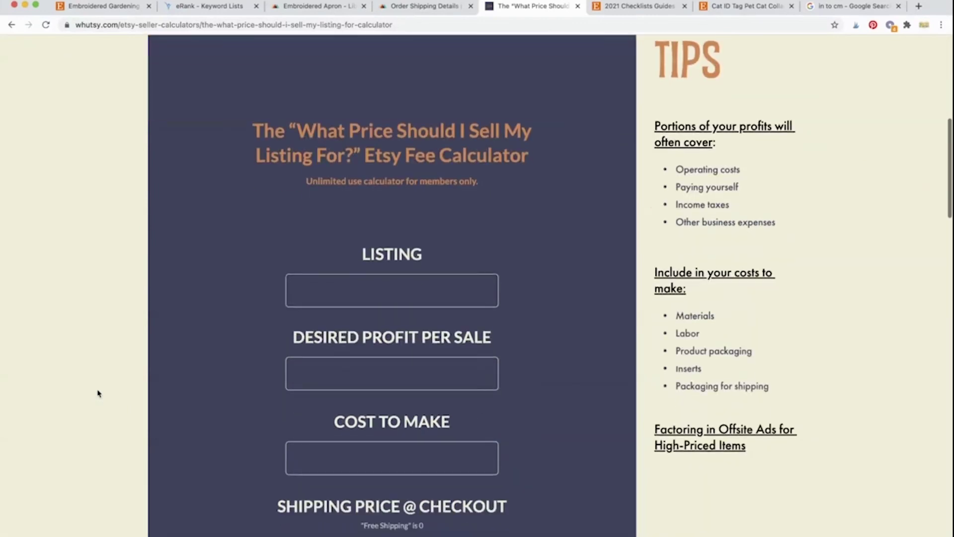
Step: Enter 'Embroidered Apron, Printful, NON-Personalized' as the calculator's listing name
click(339, 263)
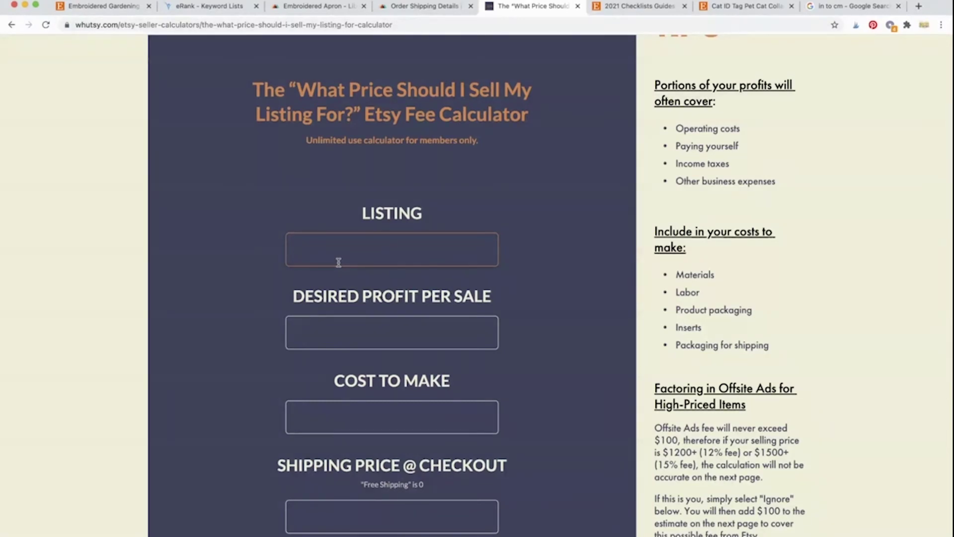
text(Embroidered Apron, Printful, NON)
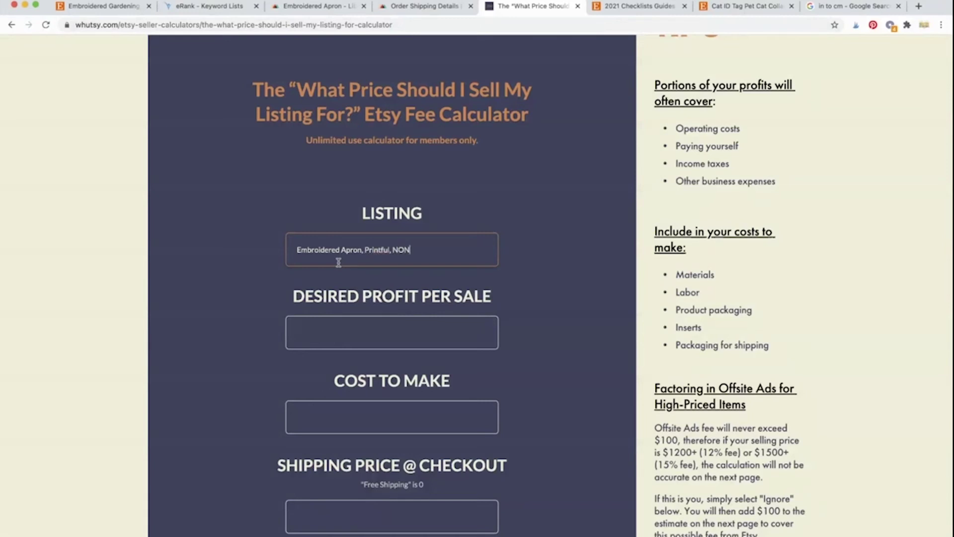
text(-Personalized)
click(328, 326)
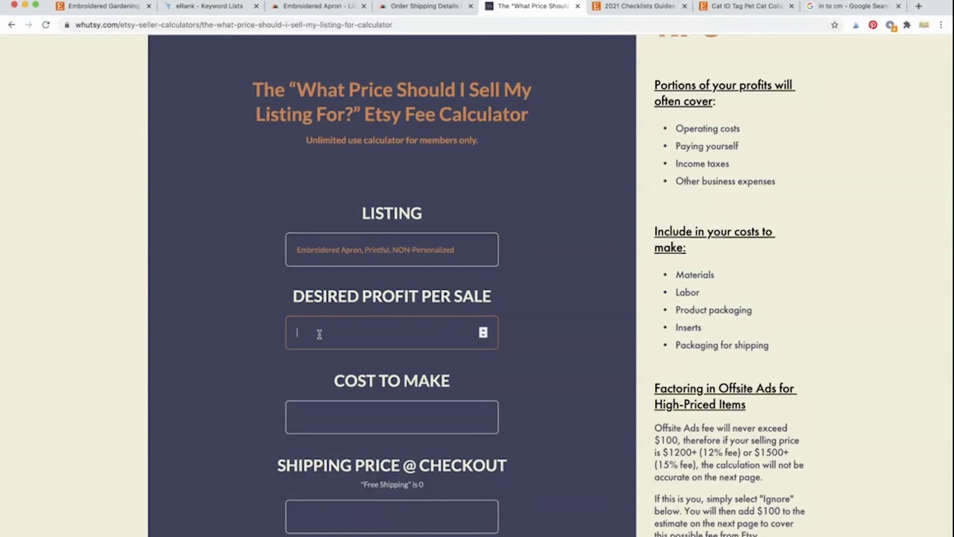
Step: Enter 5.26 as the desired profit per sale
text(5.26)
click(242, 362)
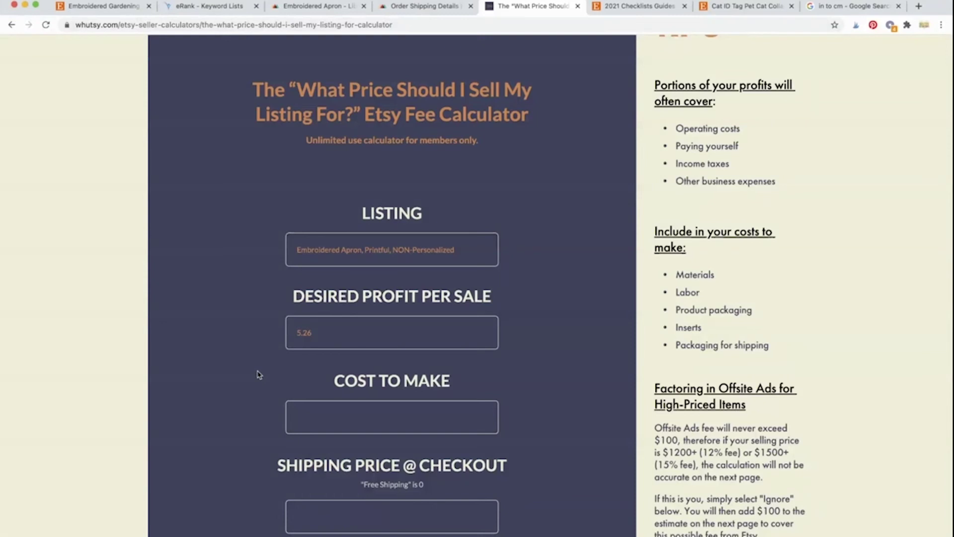
scroll(259, 374, down, 4)
click(358, 327)
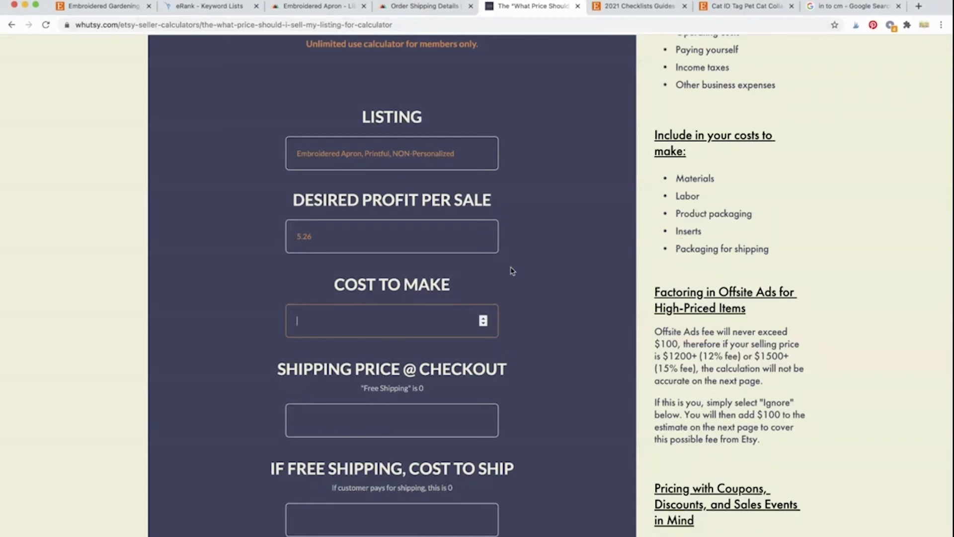
Step: Check the apron's $16.50 base price and the $6.50 file digitization charge for 1 file
click(312, 7)
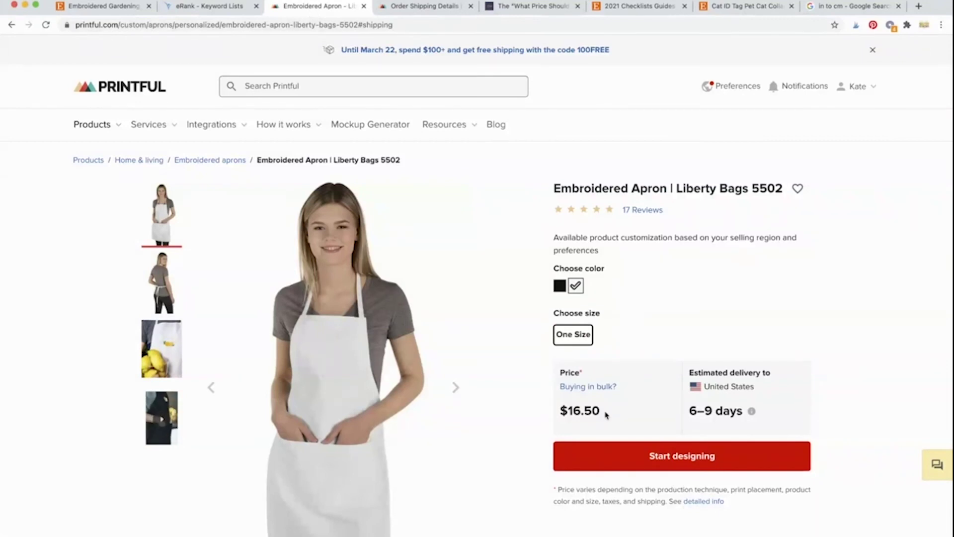
drag(603, 412, 569, 411)
click(398, 7)
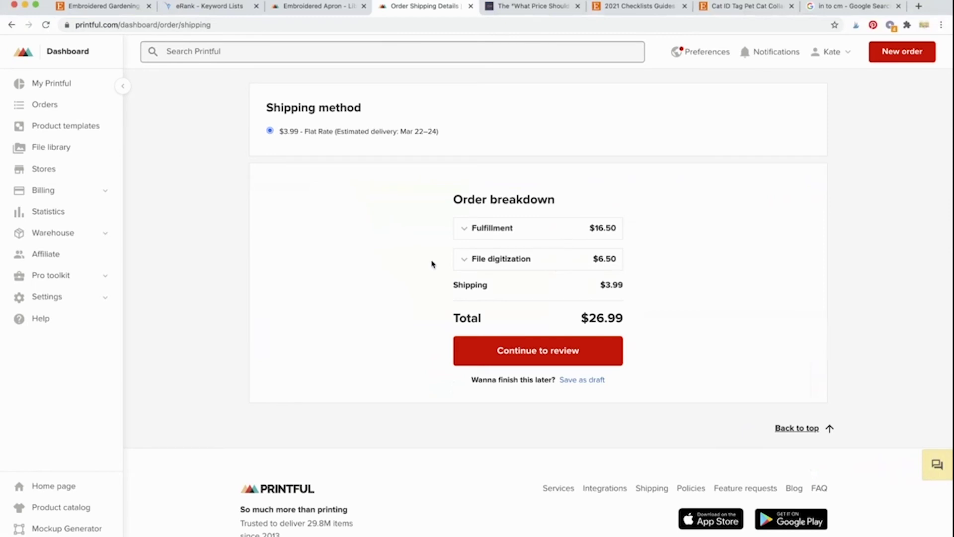
click(493, 263)
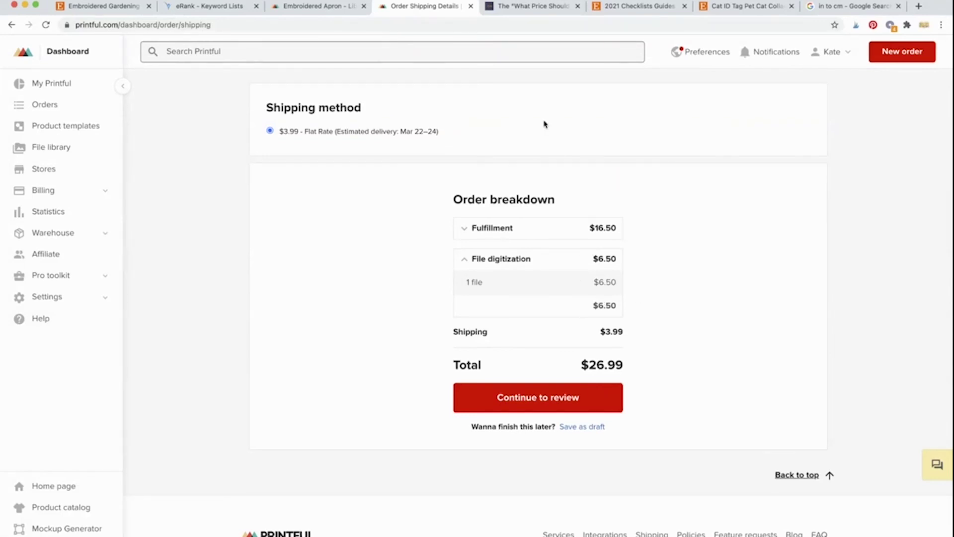
click(525, 7)
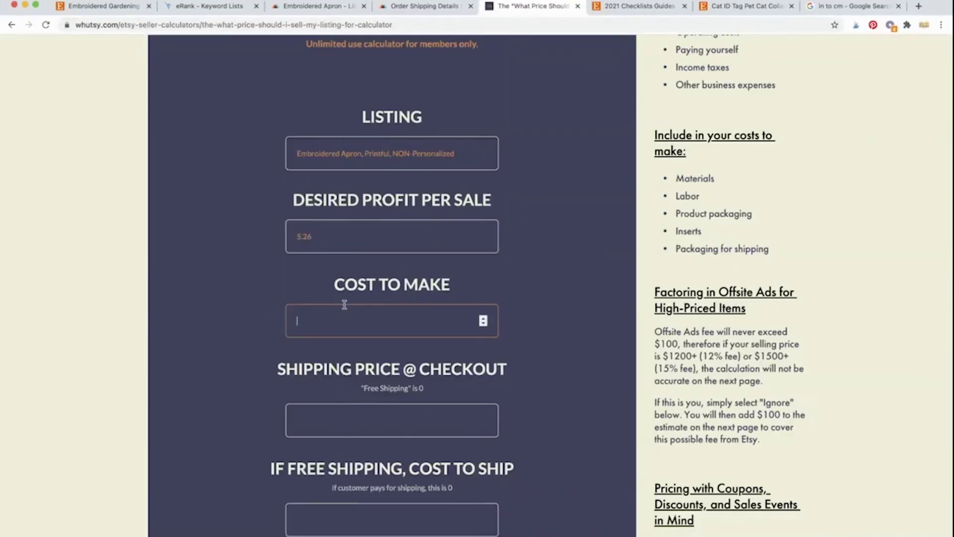
Step: Enter 16.5 as the apron's Cost to Make in Whutsy's What Price calculator
text(16.5)
click(250, 291)
scroll(249, 290, down, 3)
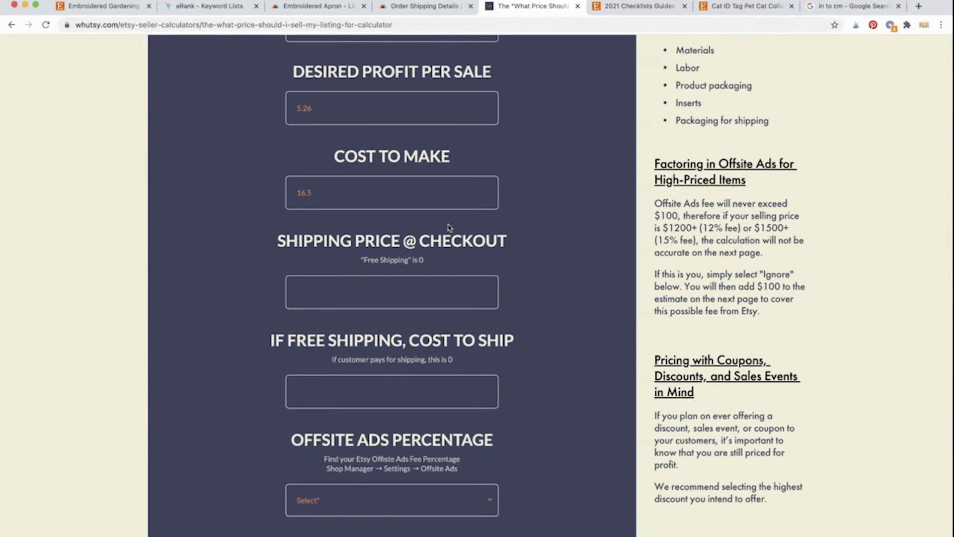
click(339, 298)
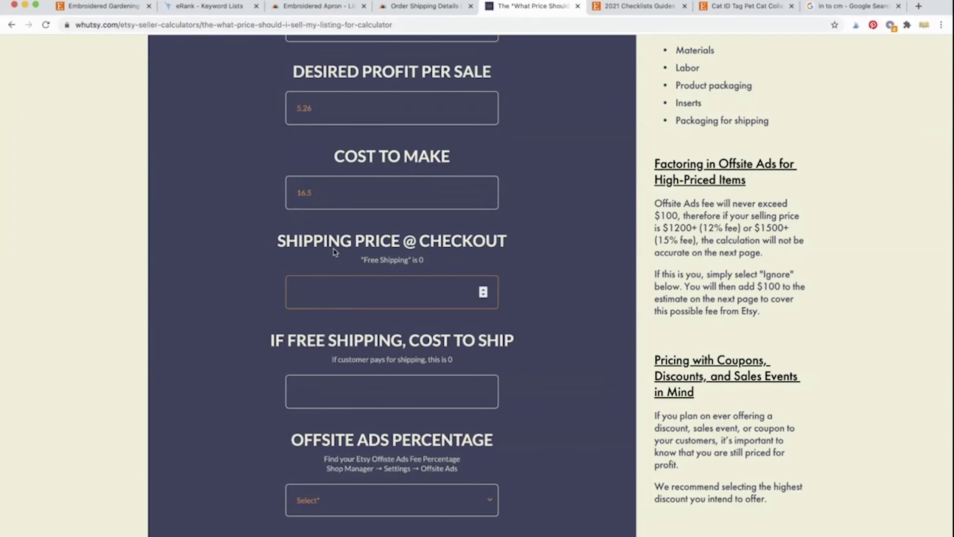
click(128, 7)
scroll(317, 277, down, 10)
scroll(317, 276, down, 5)
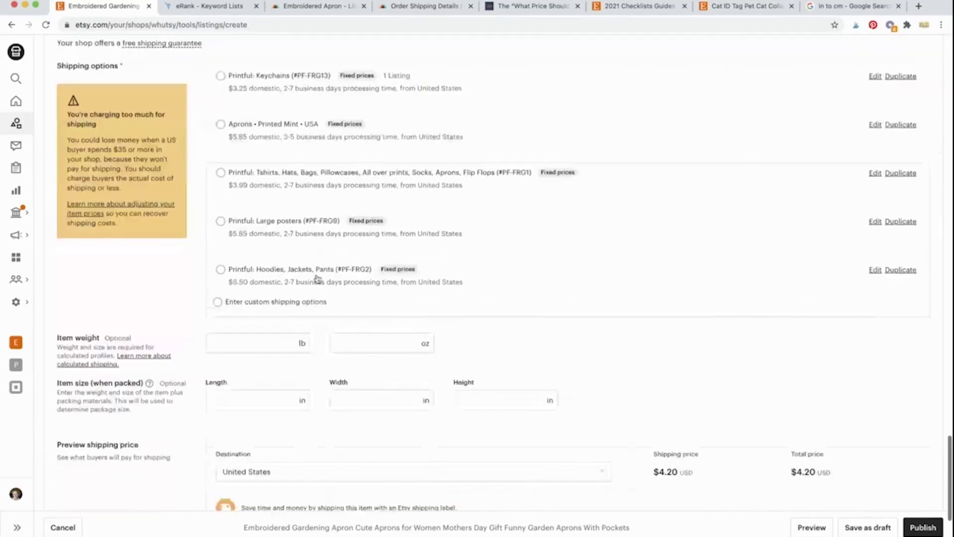
scroll(317, 277, up, 3)
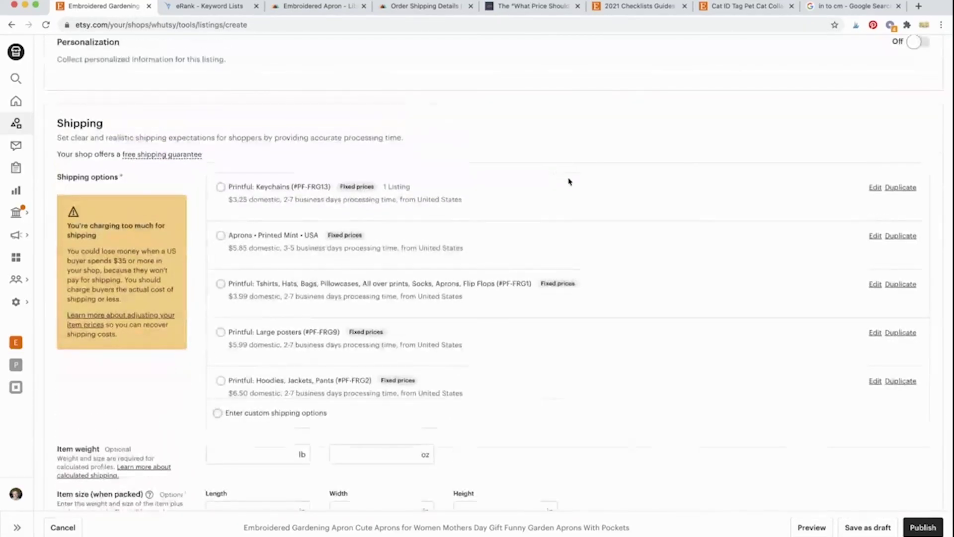
scroll(568, 181, down, 8)
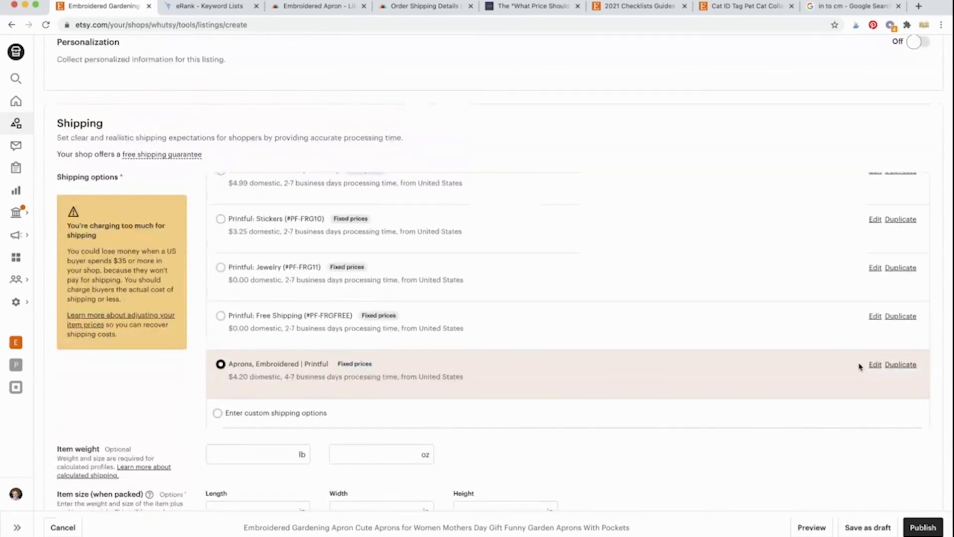
click(875, 365)
scroll(408, 314, down, 10)
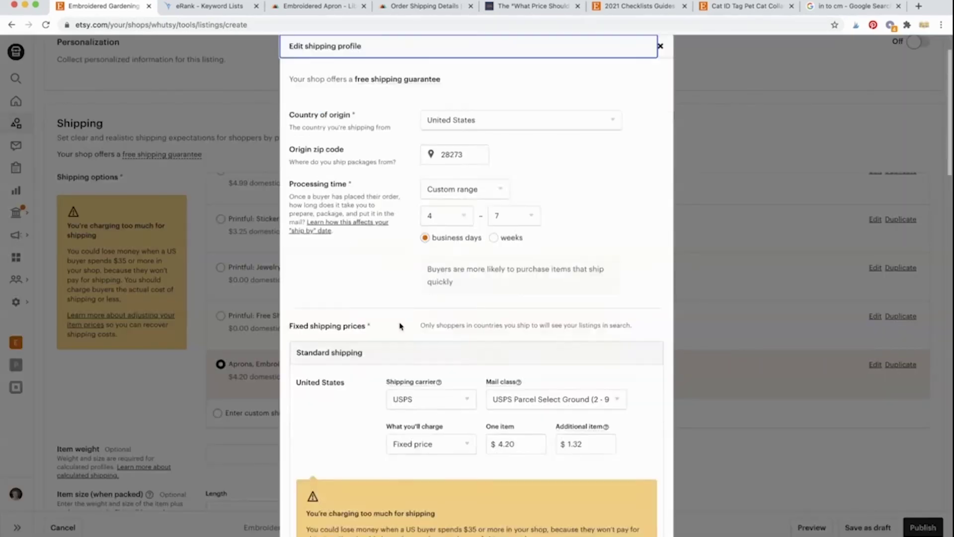
scroll(399, 322, down, 3)
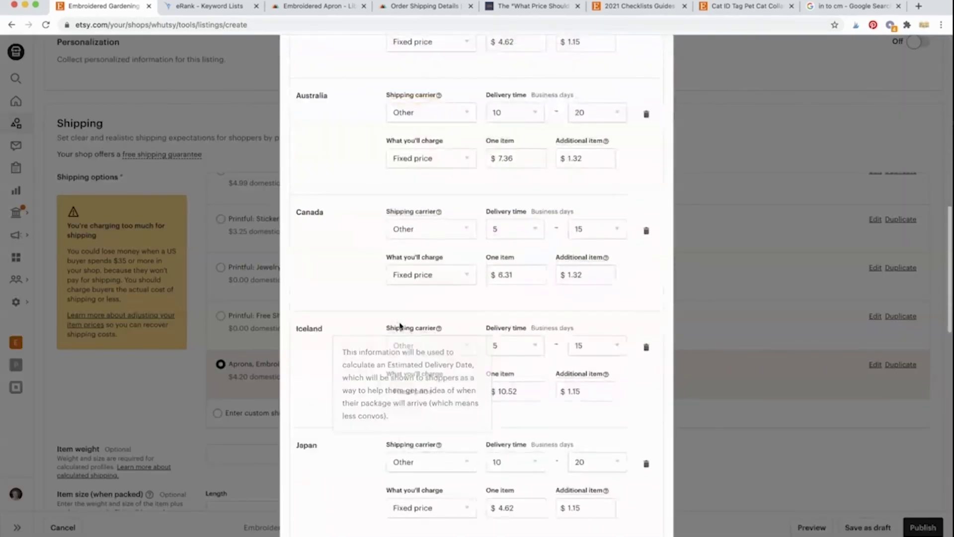
scroll(366, 298, down, 2)
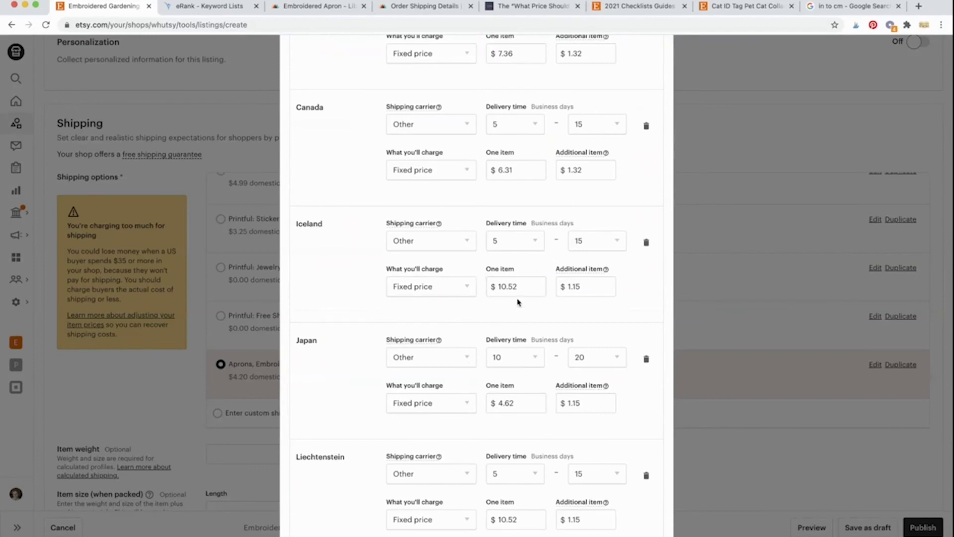
drag(519, 287, 483, 291)
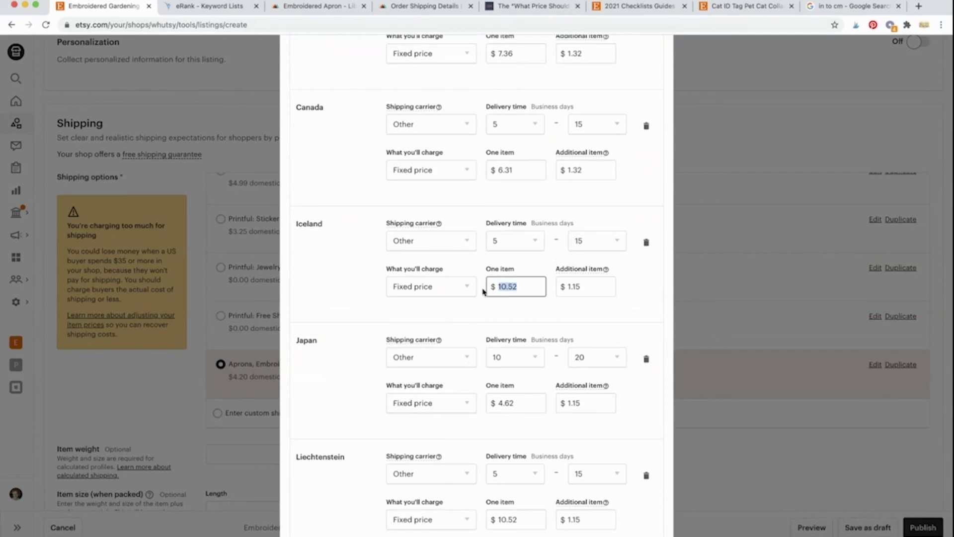
click(493, 314)
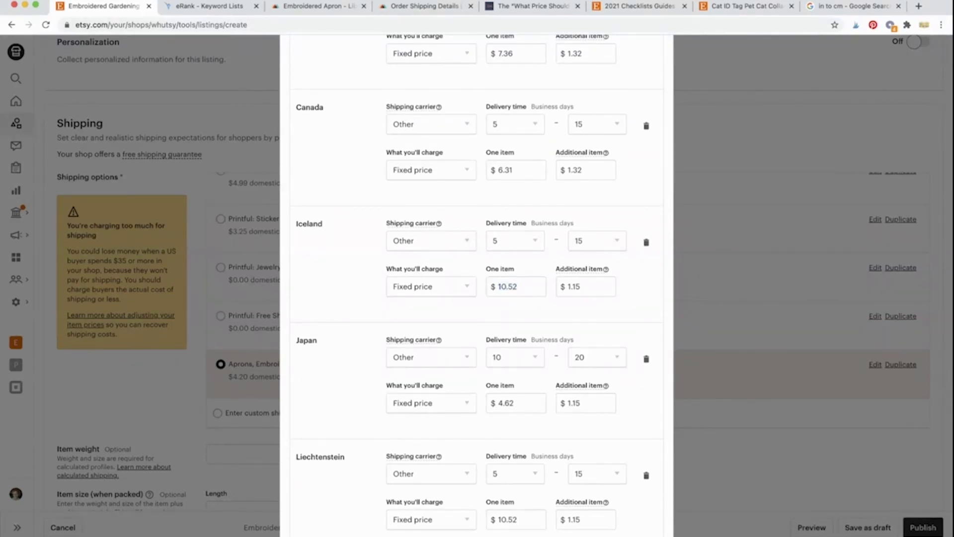
click(304, 7)
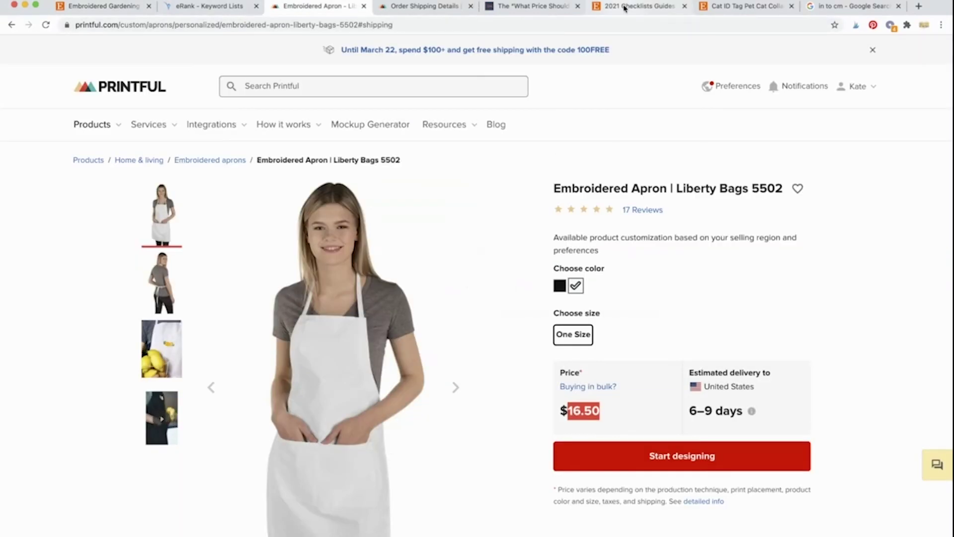
click(625, 6)
click(748, 8)
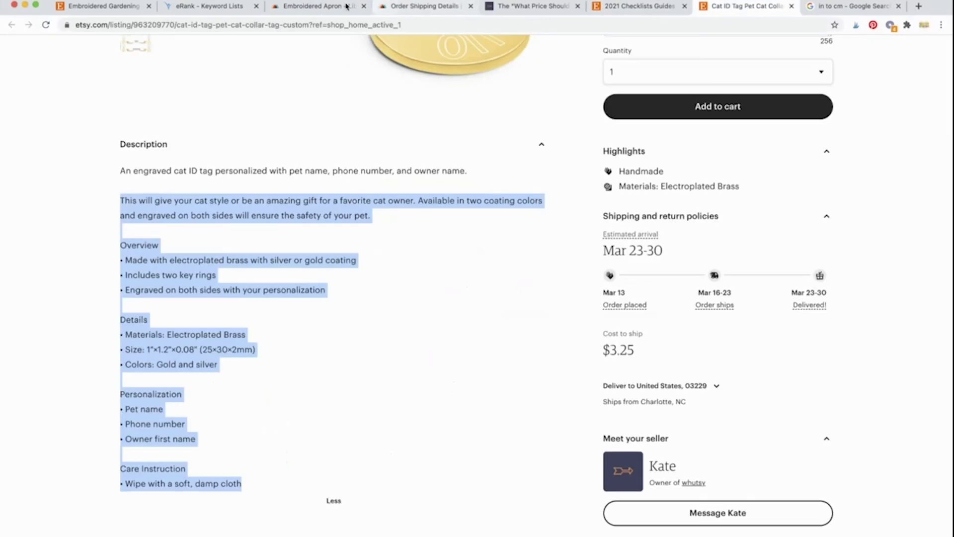
click(105, 10)
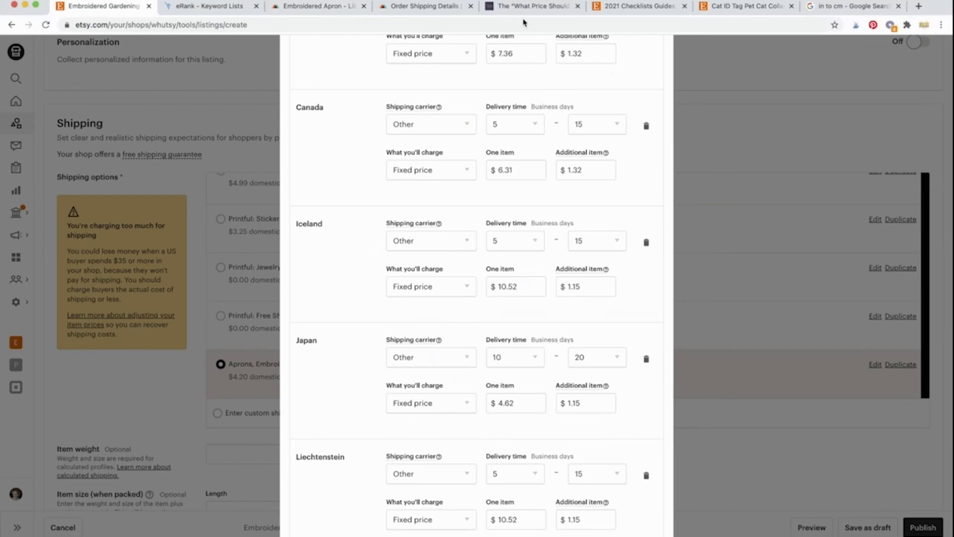
click(535, 6)
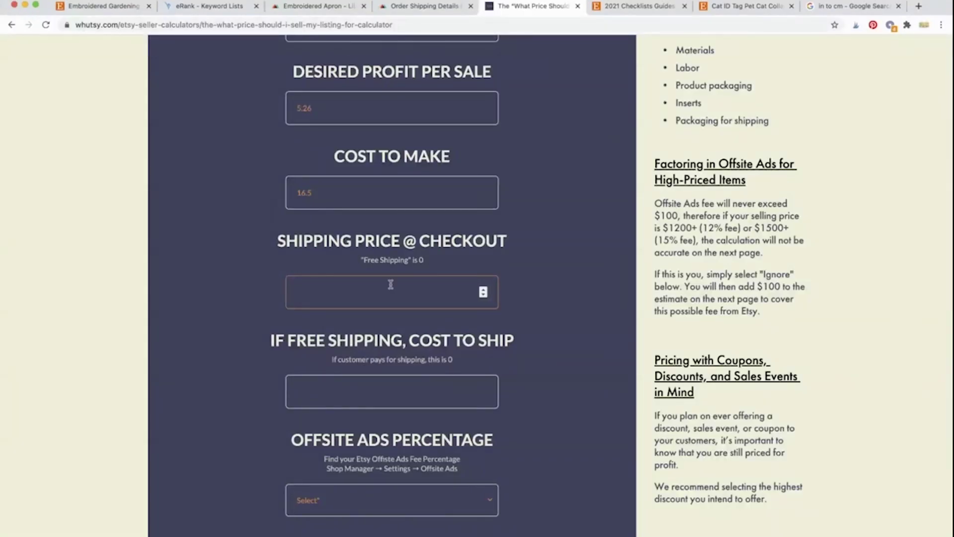
Step: Set the checkout shipping price to 10.52 and the free-shipping cost to ship to 0
text(10.52)
click(246, 316)
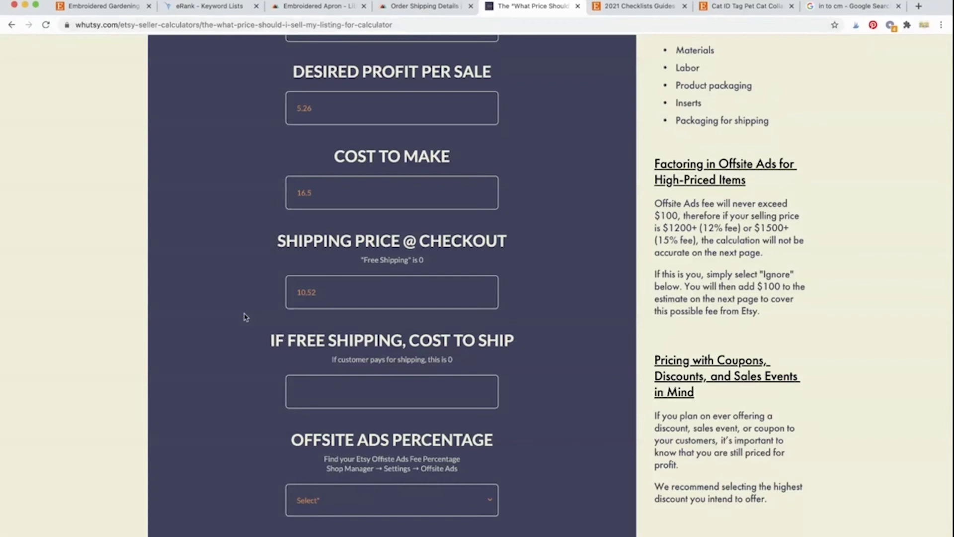
scroll(244, 317, down, 3)
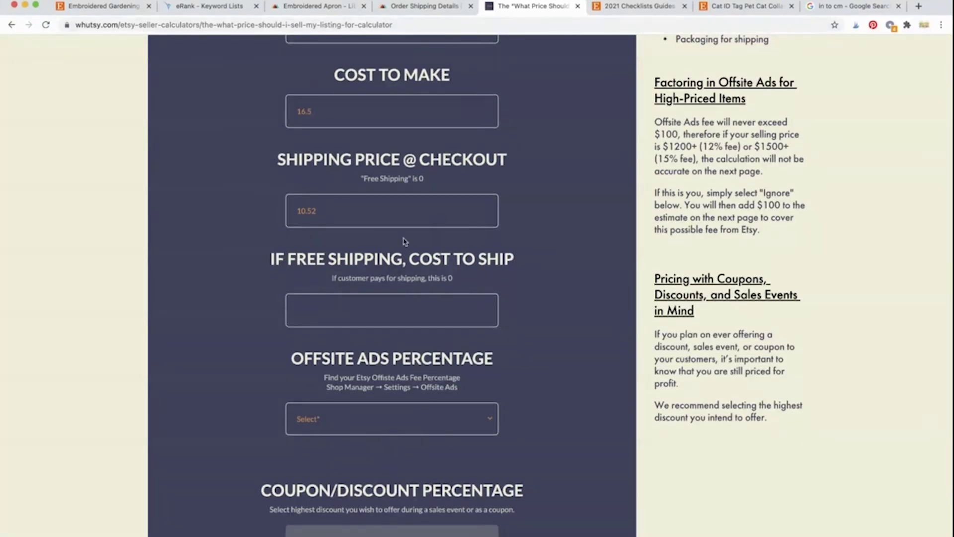
click(340, 309)
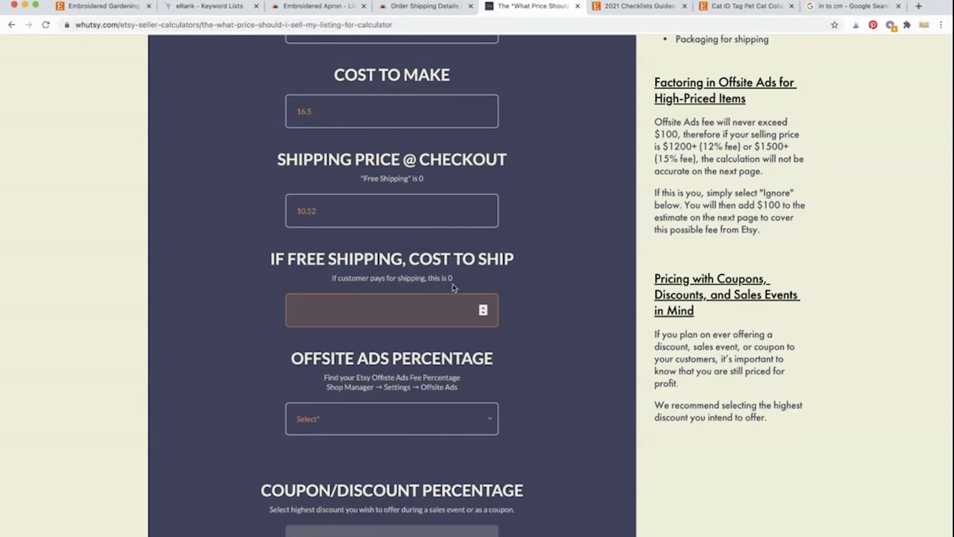
text(0)
click(240, 332)
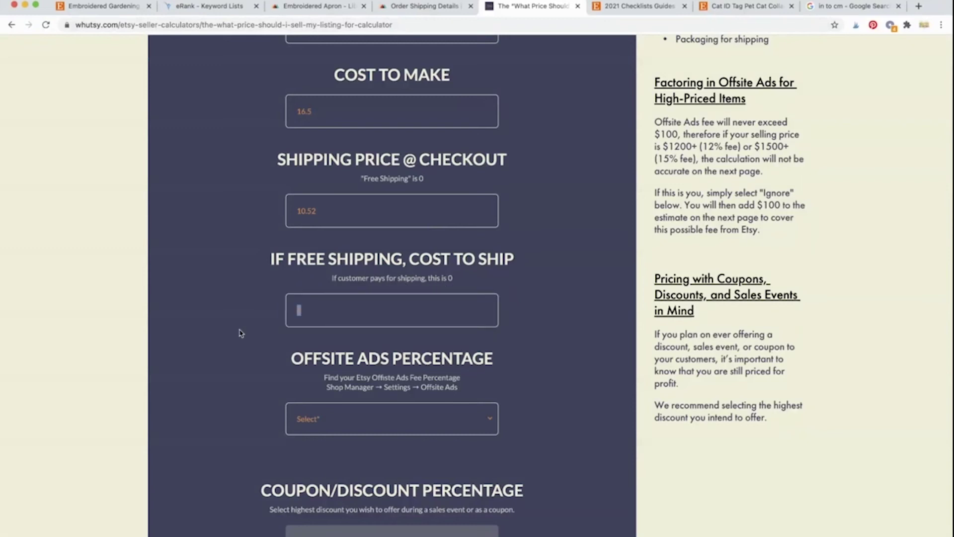
Step: Set the Offsite Ads Percentage to 15% and bring up the Coupon/Discount options
scroll(267, 395, down, 3)
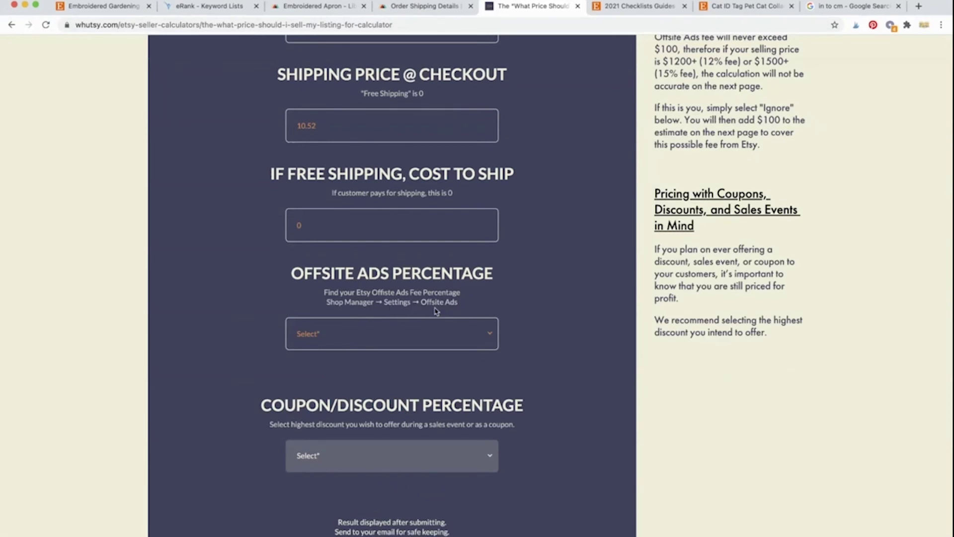
click(488, 332)
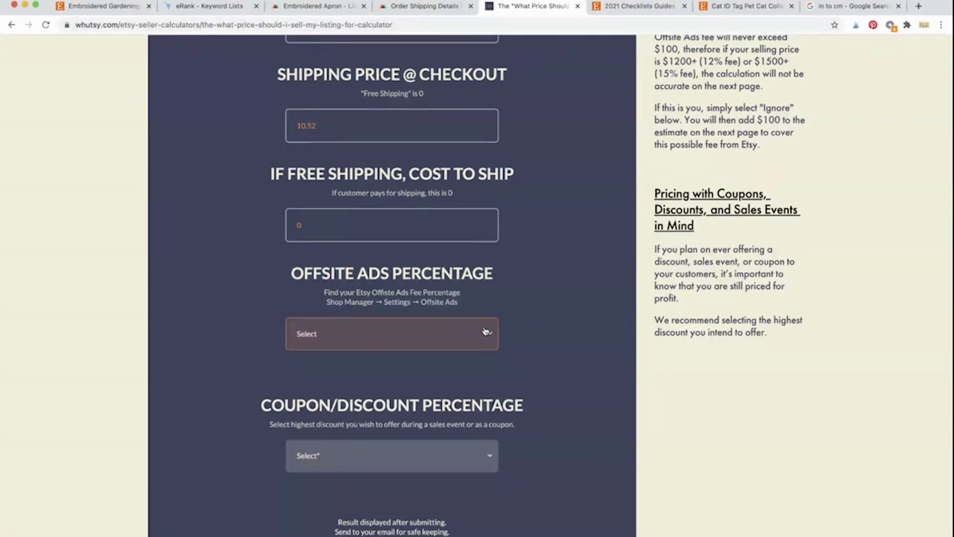
click(422, 366)
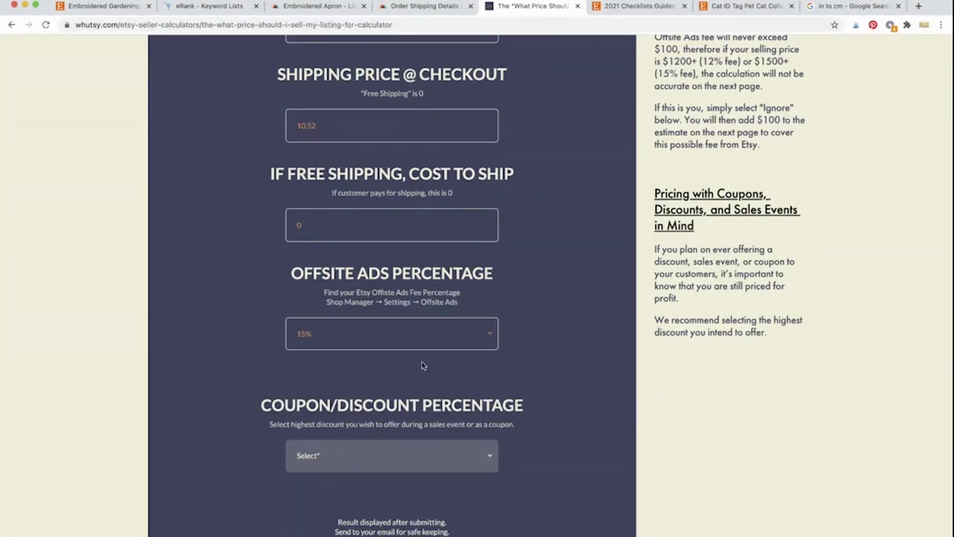
scroll(557, 354, down, 5)
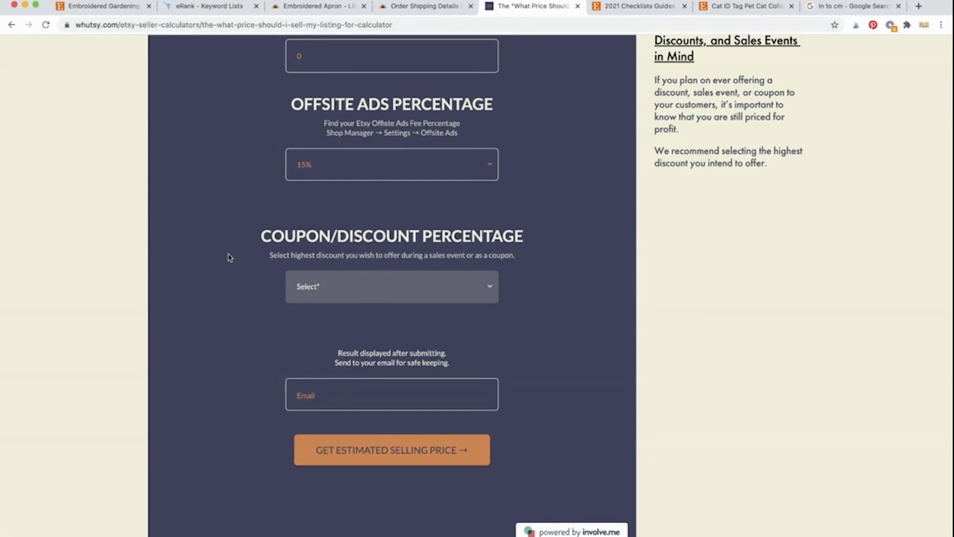
click(385, 295)
click(386, 294)
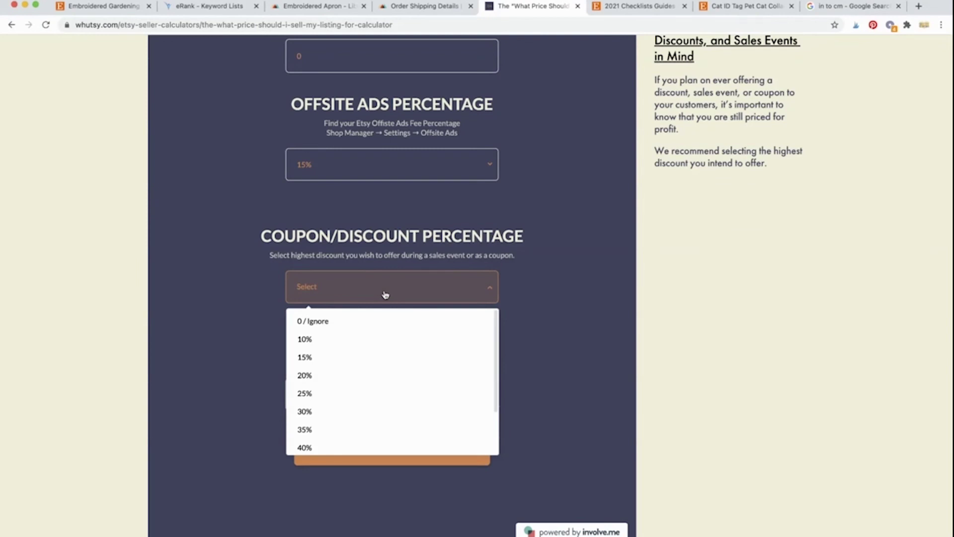
Step: Set the Coupon/Discount Percentage to 10%
click(371, 341)
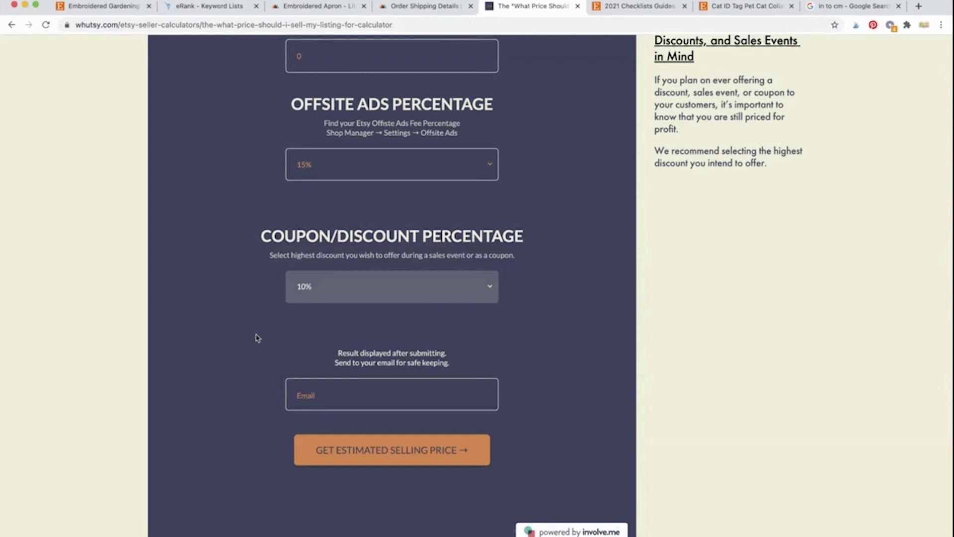
click(327, 297)
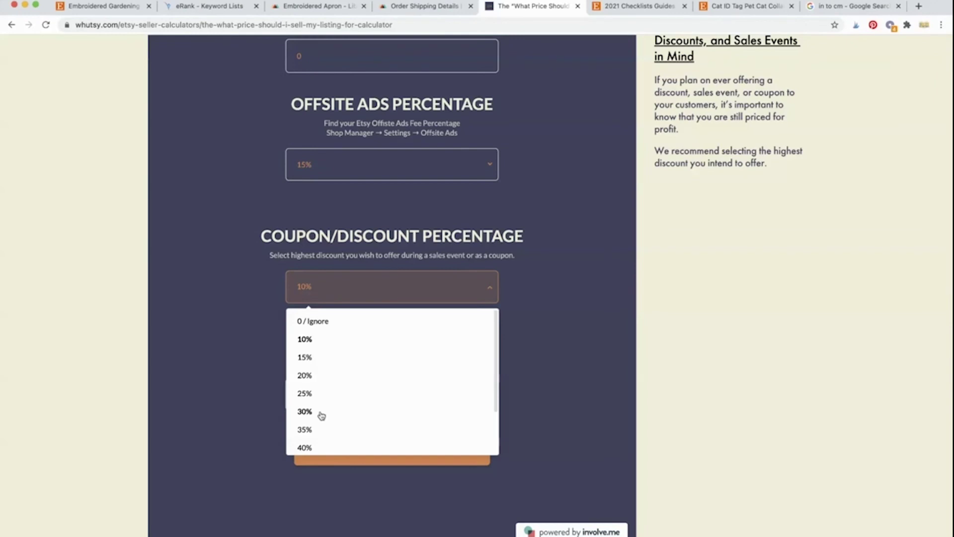
click(252, 377)
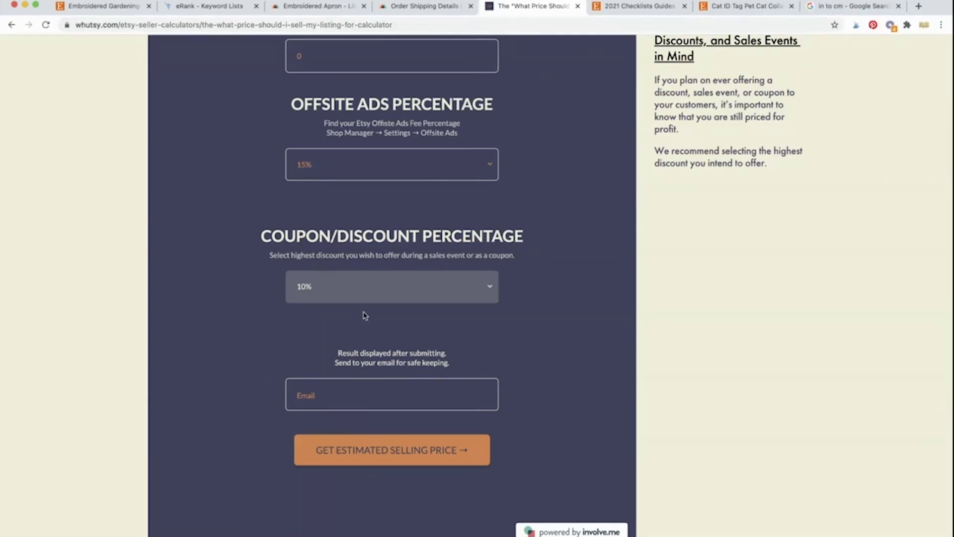
Step: Fill in the contact e-mail address in the Email field for the results
click(314, 390)
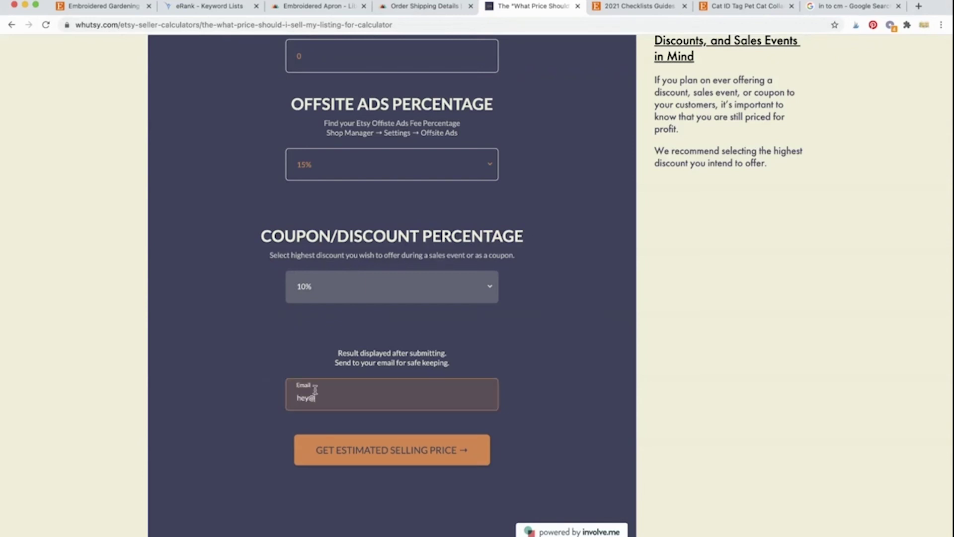
scroll(282, 366, up, 15)
scroll(281, 366, down, 3)
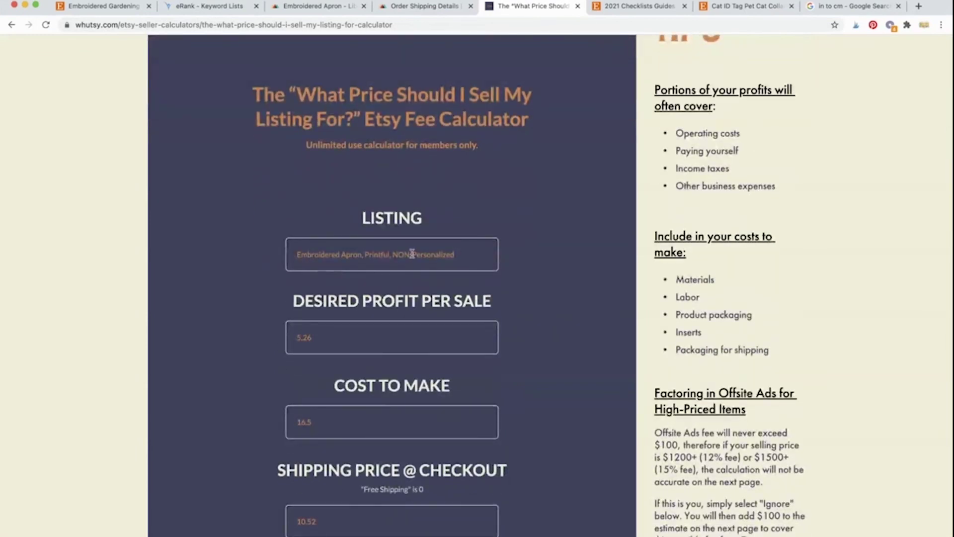
scroll(440, 336, down, 12)
scroll(440, 335, up, 4)
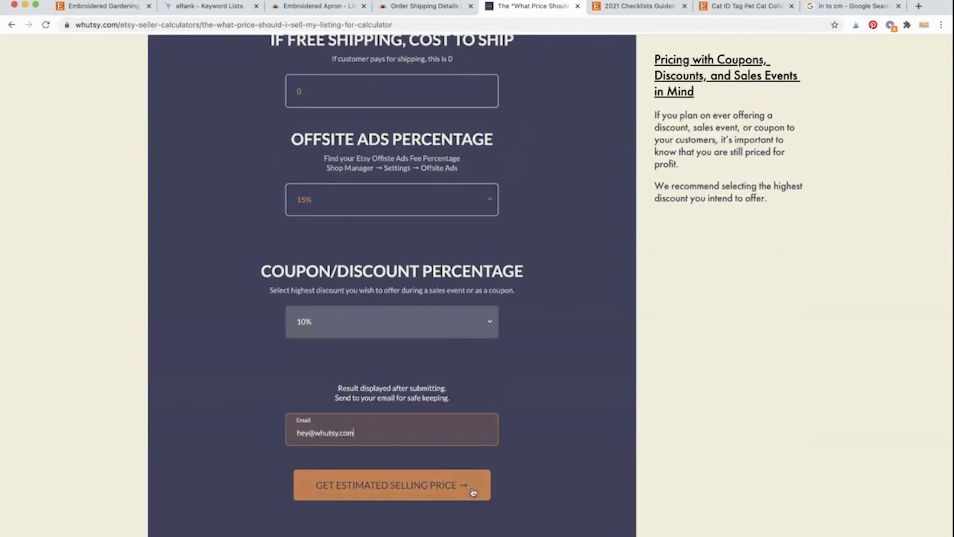
Step: Calculate the selling price: 32.93 listing price, 29.63 after the 10% coupon
click(467, 486)
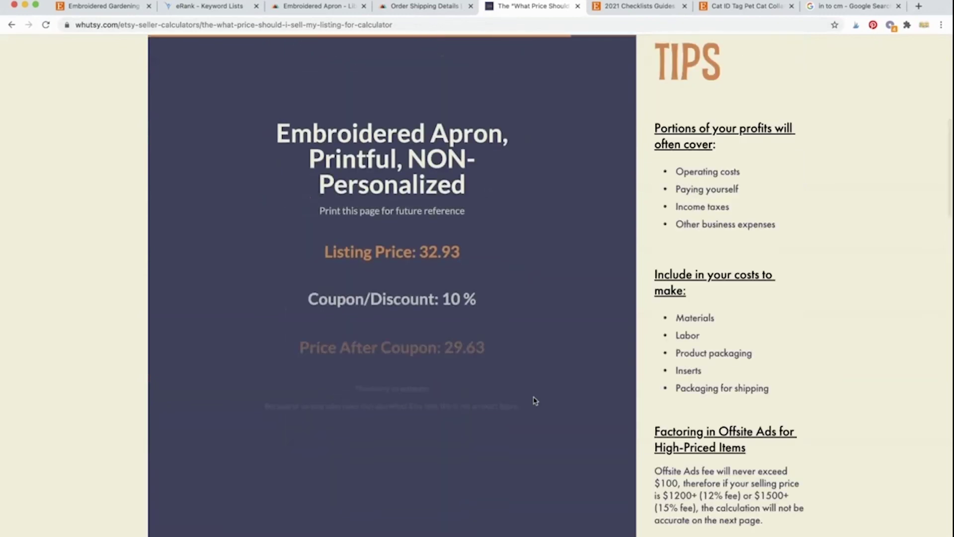
scroll(535, 400, down, 1)
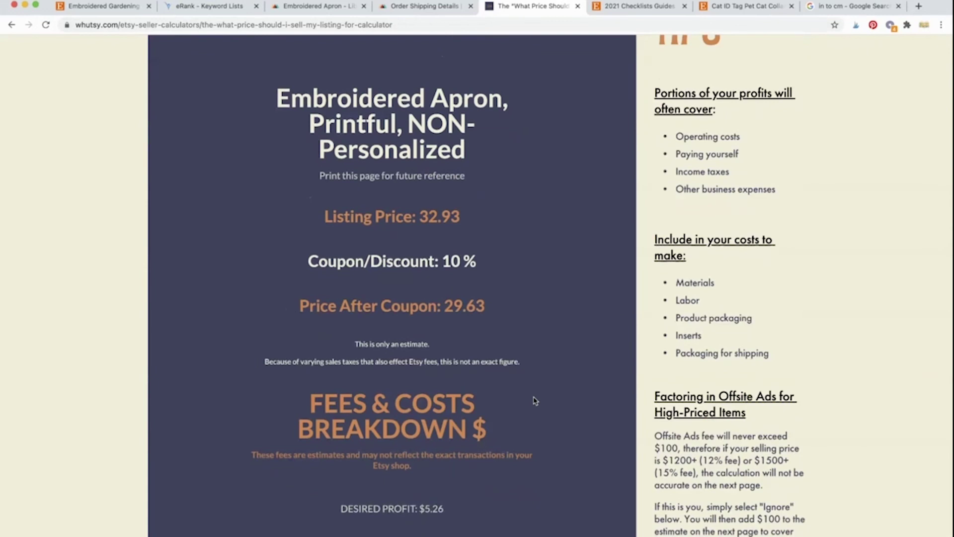
scroll(535, 401, down, 1)
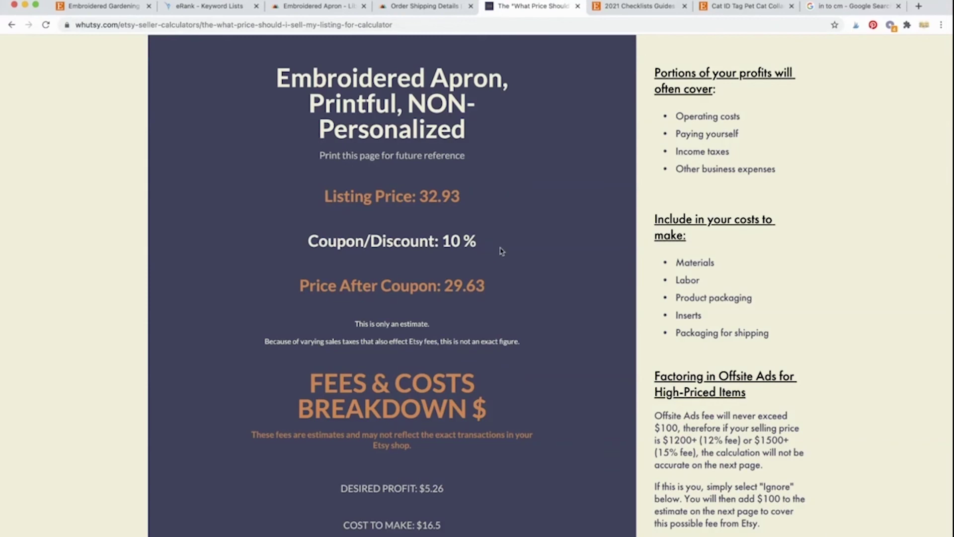
scroll(502, 251, down, 1)
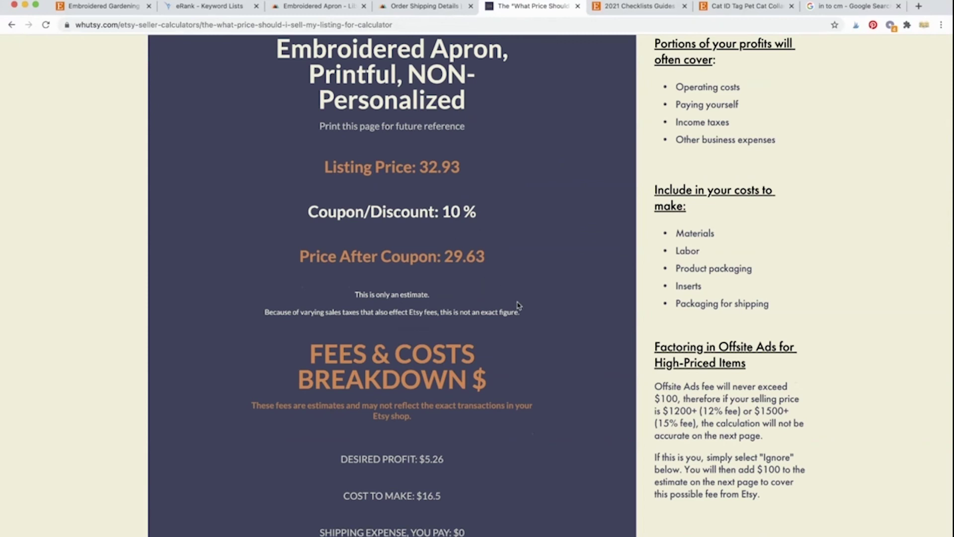
scroll(517, 305, down, 5)
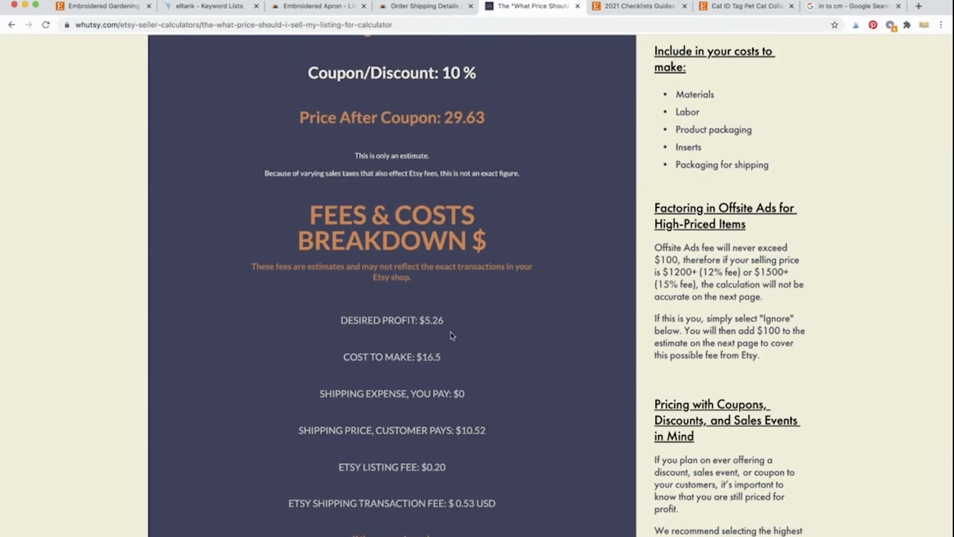
scroll(494, 331, down, 2)
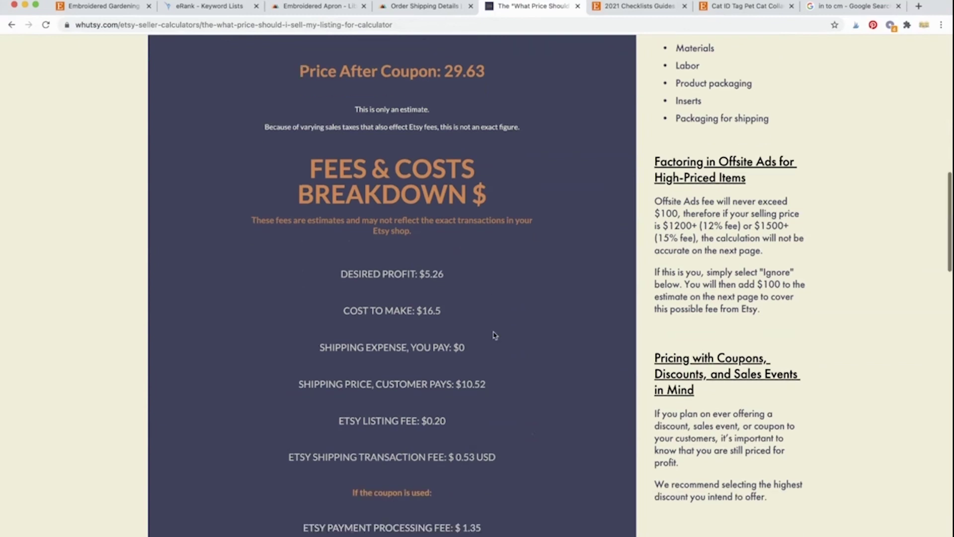
scroll(491, 354, down, 1)
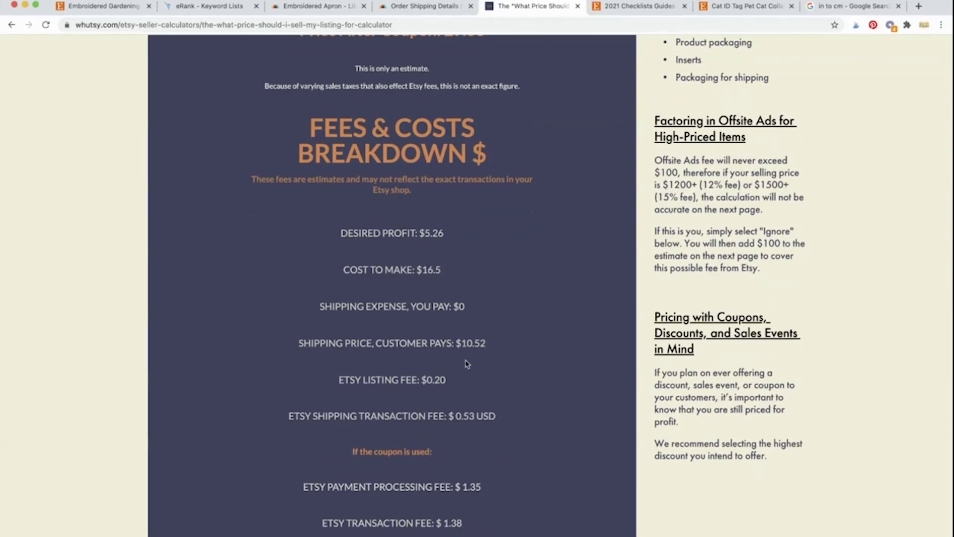
scroll(465, 363, down, 1)
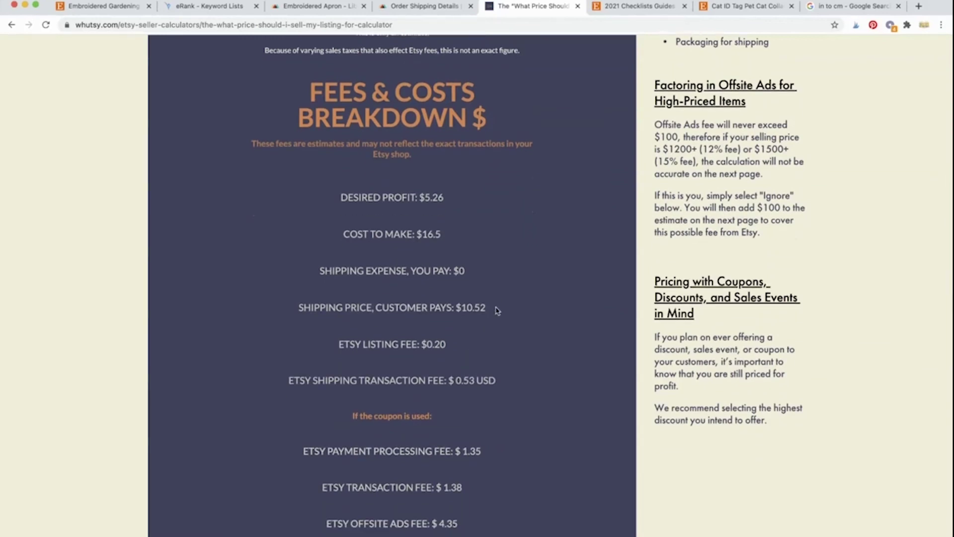
scroll(475, 338, down, 1)
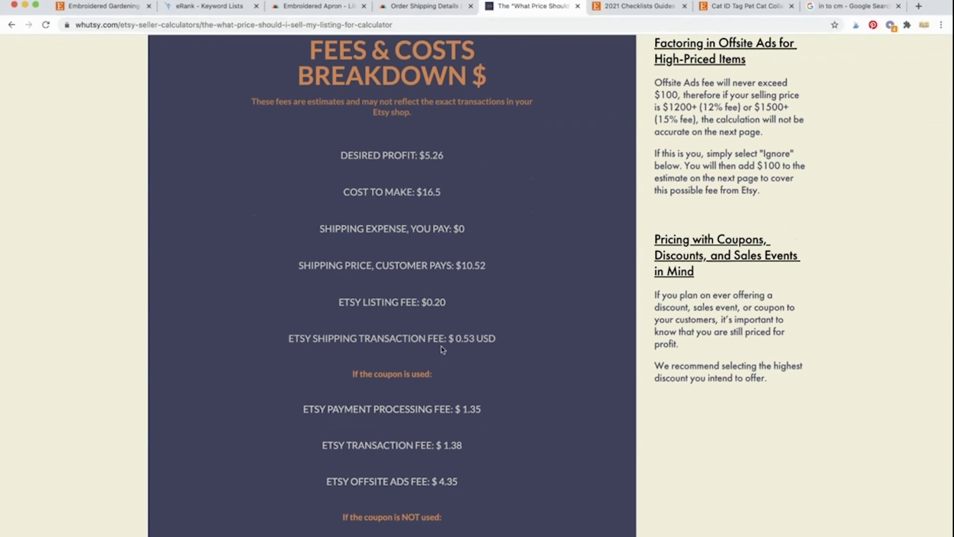
scroll(458, 342, down, 4)
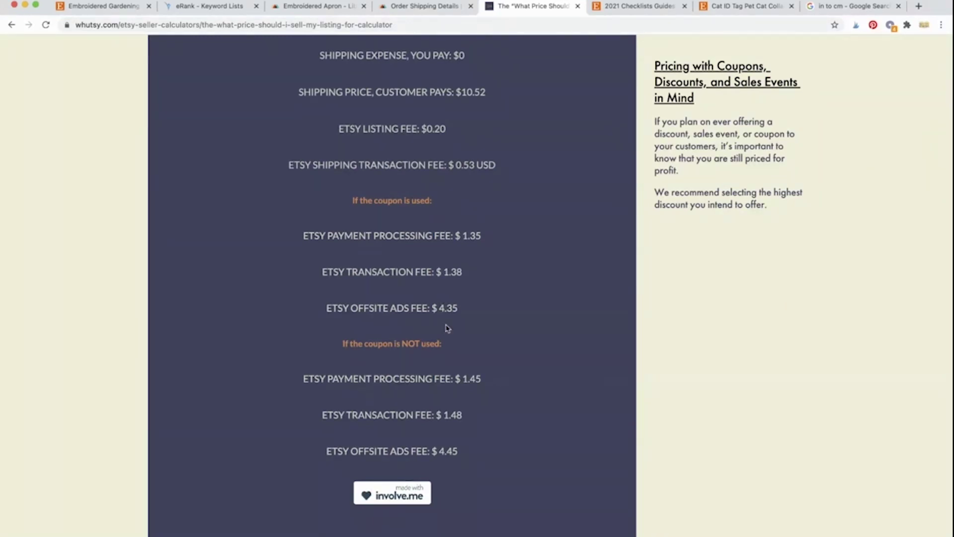
Step: Review the fees breakdown, highlighting the 4.35 offsite ads fee
drag(466, 314, 442, 312)
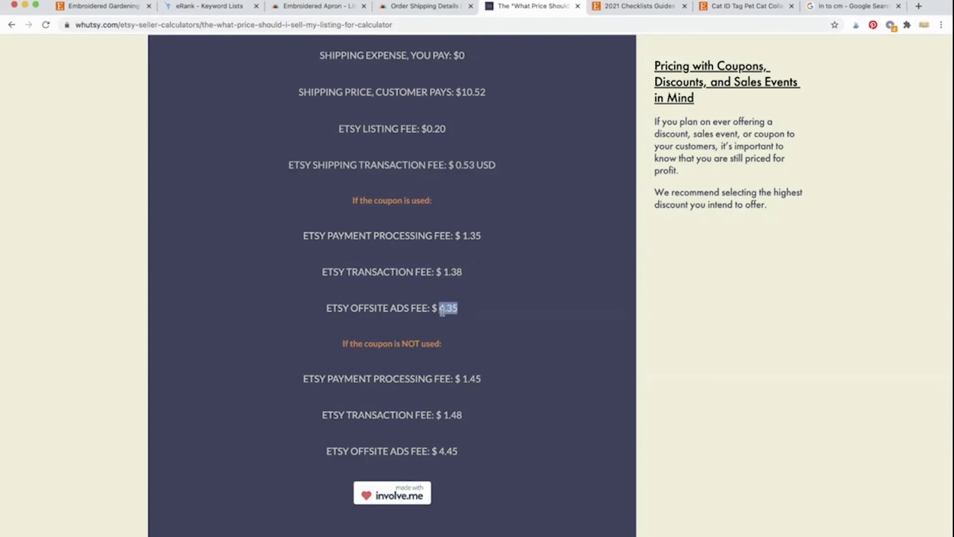
click(469, 318)
scroll(469, 319, up, 3)
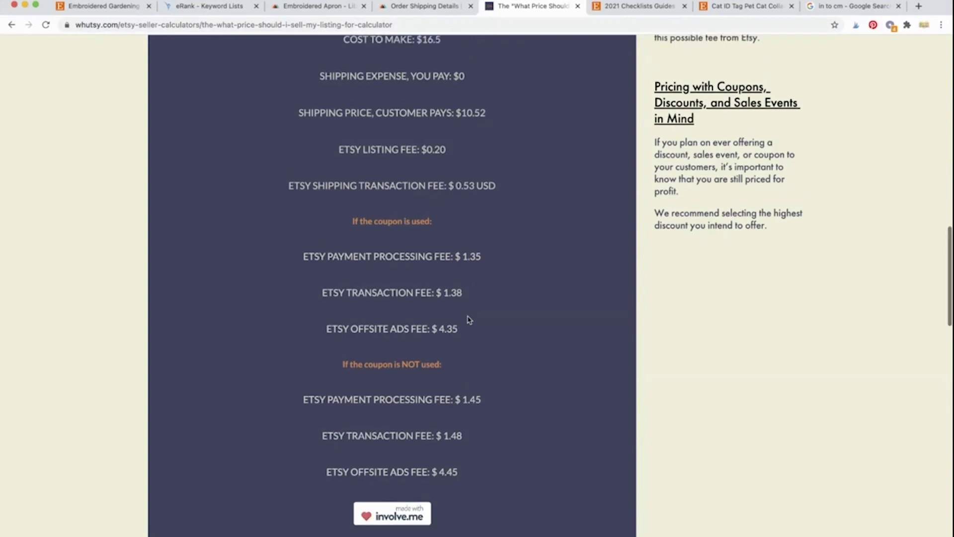
scroll(469, 319, up, 15)
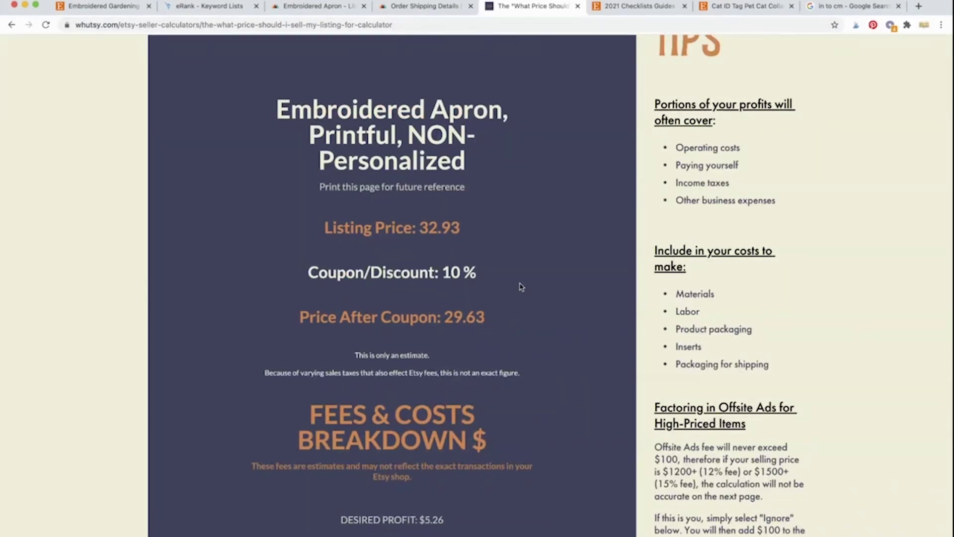
scroll(520, 287, down, 15)
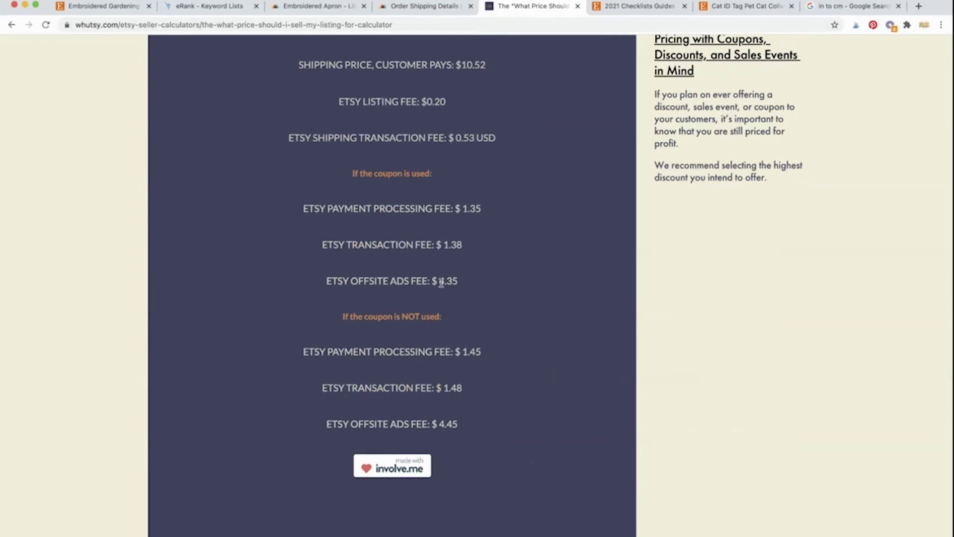
double_click(441, 282)
click(496, 260)
scroll(496, 260, up, 5)
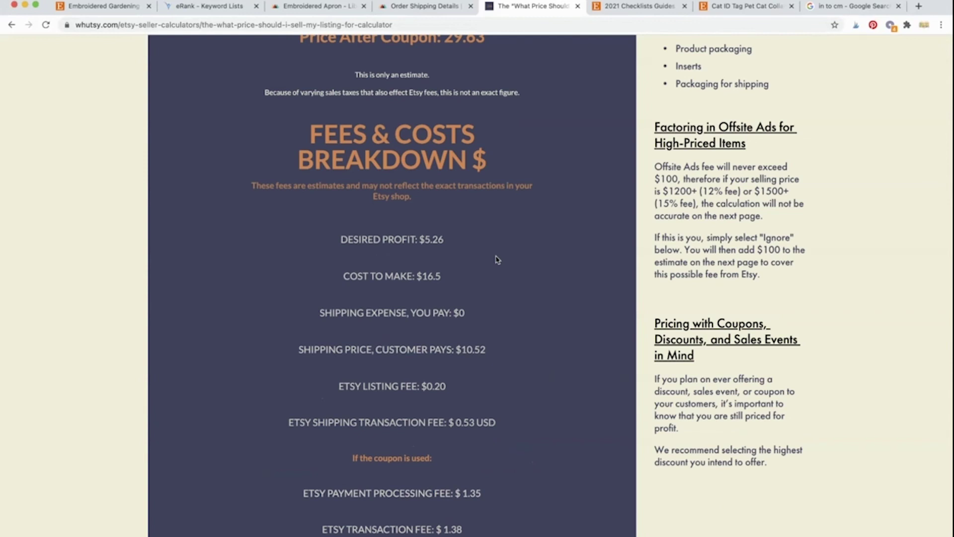
scroll(497, 259, up, 5)
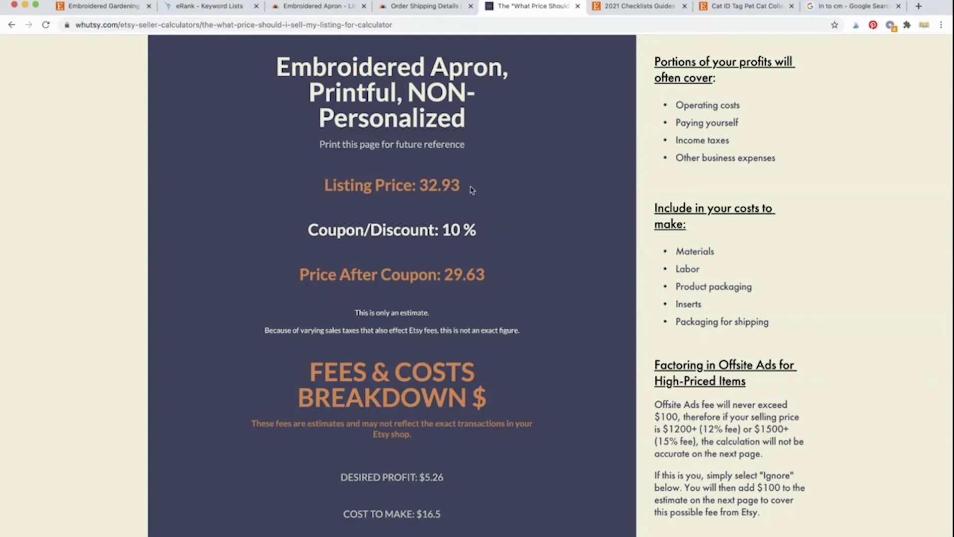
mouse_move(469, 189)
mouse_down()
mouse_move(426, 189)
mouse_move(467, 186)
mouse_up()
click(421, 207)
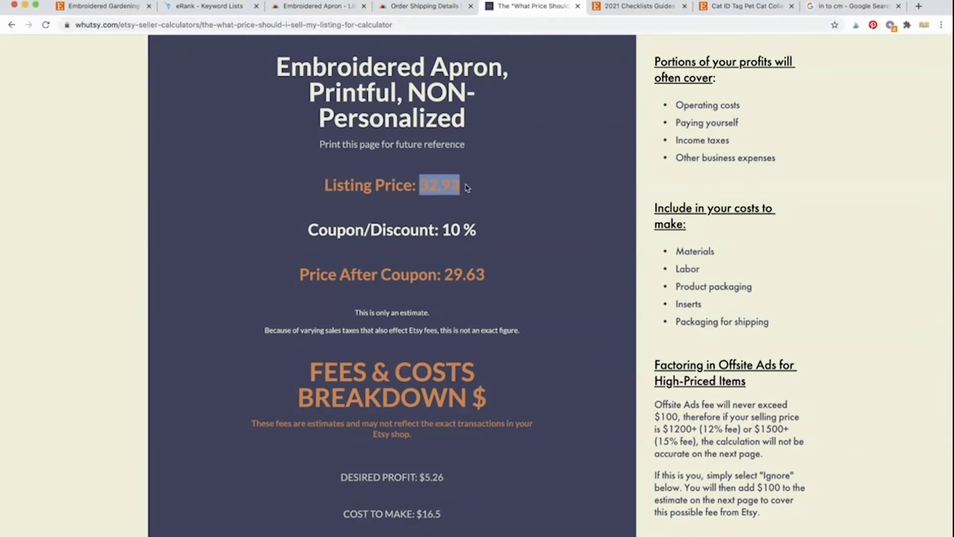
click(496, 201)
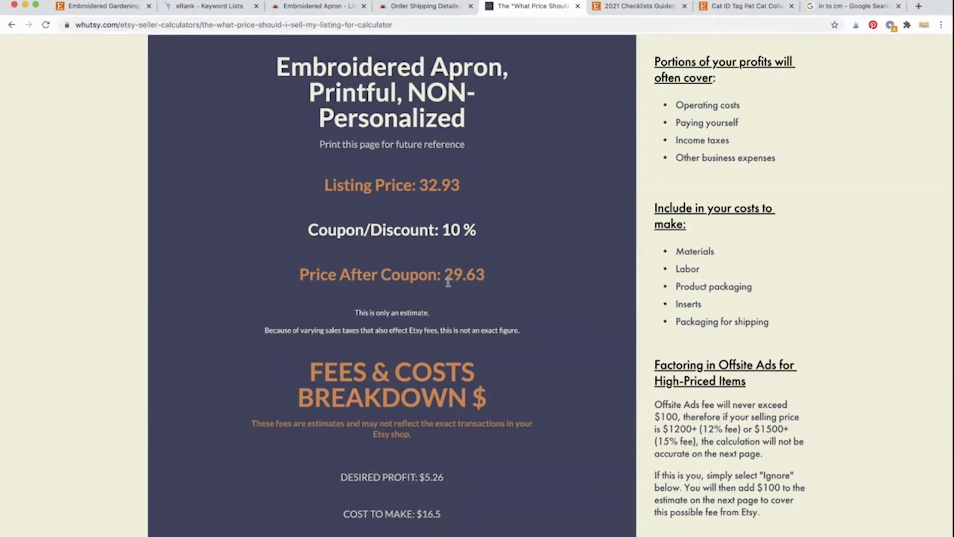
drag(446, 278, 495, 287)
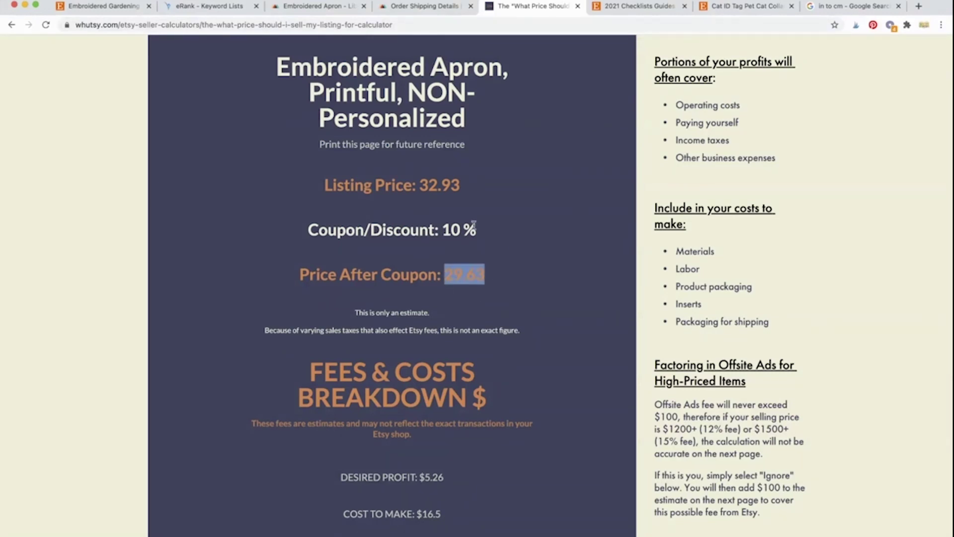
click(474, 252)
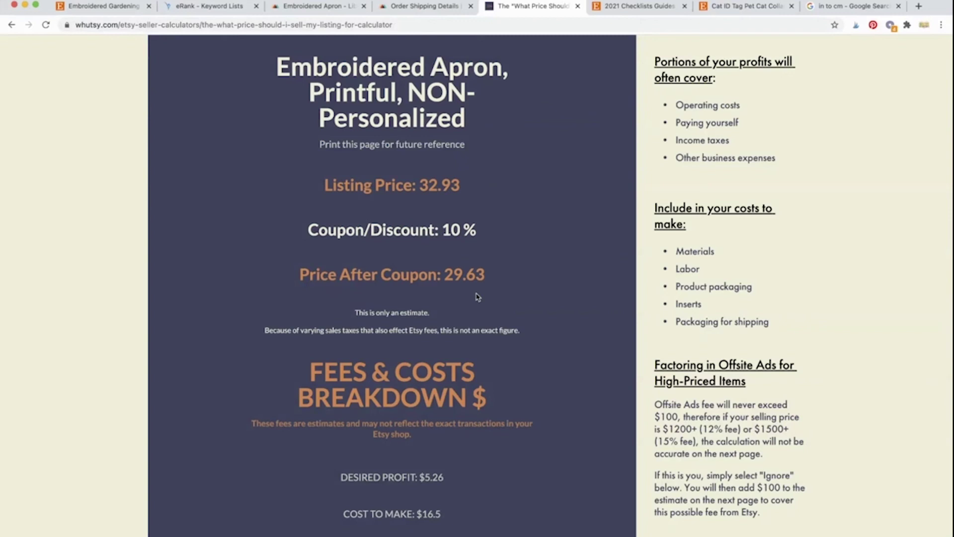
scroll(431, 467, down, 2)
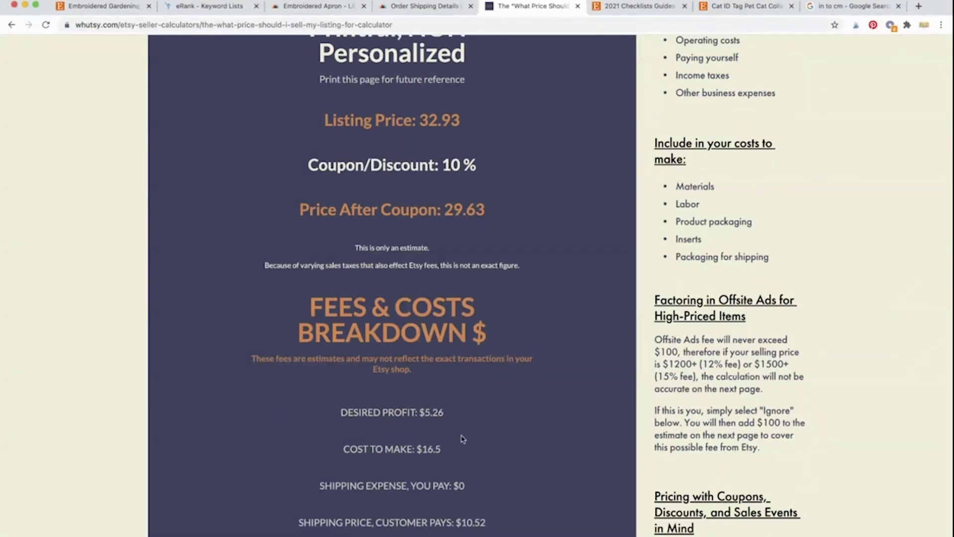
scroll(462, 439, up, 2)
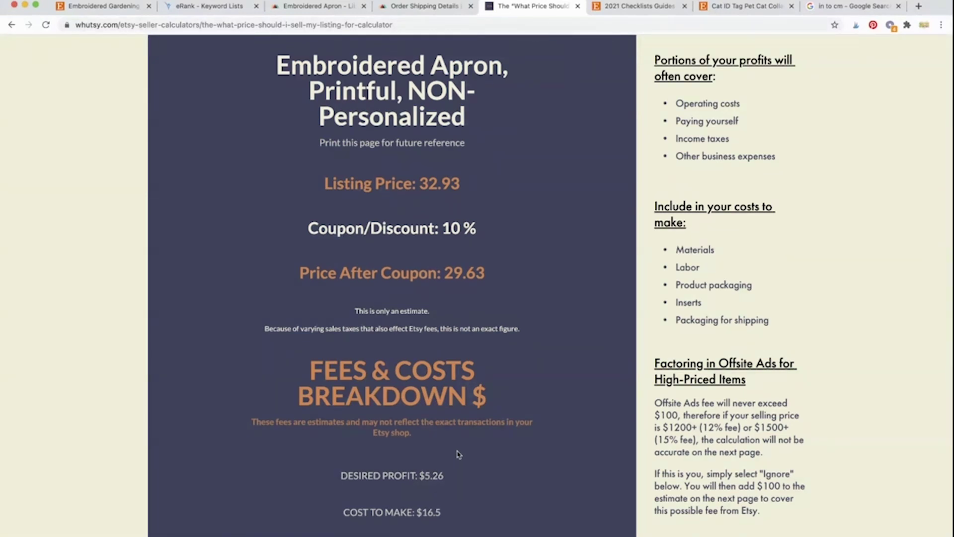
scroll(457, 454, down, 5)
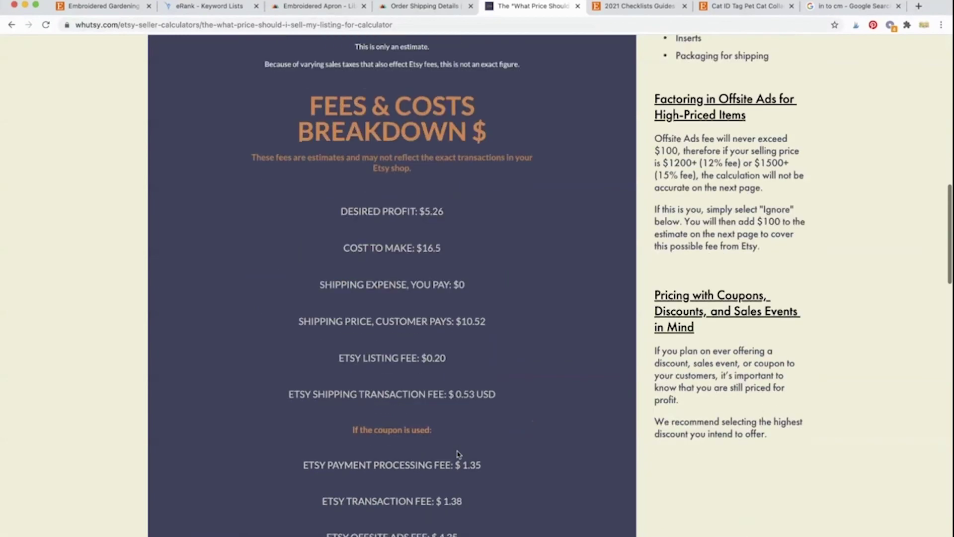
scroll(457, 453, down, 1)
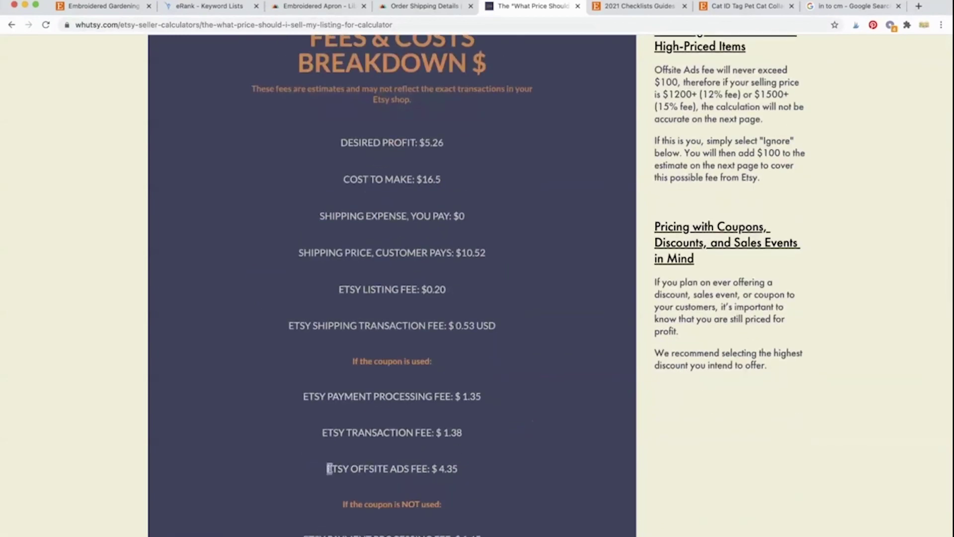
drag(331, 469, 451, 468)
click(450, 468)
scroll(450, 468, up, 3)
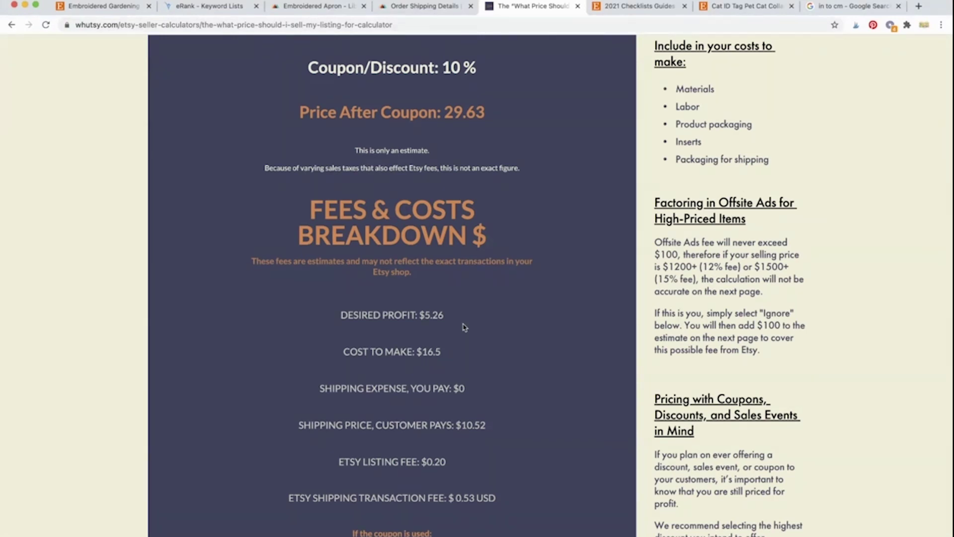
scroll(464, 323, up, 3)
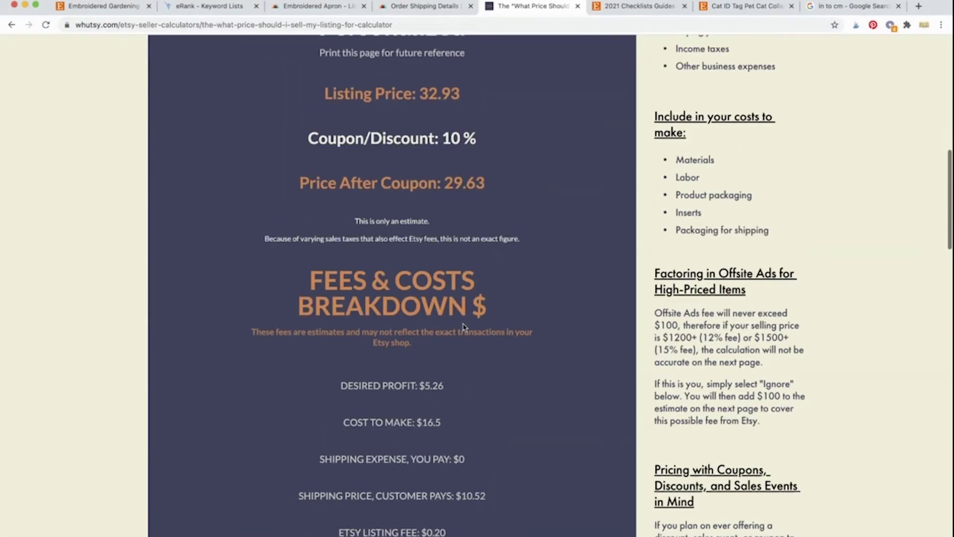
scroll(491, 202, up, 2)
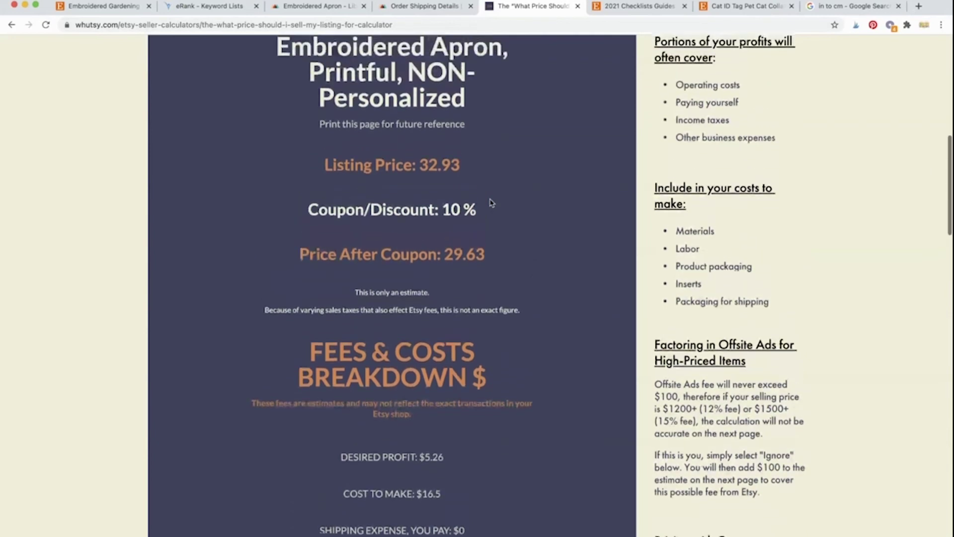
scroll(491, 202, up, 1)
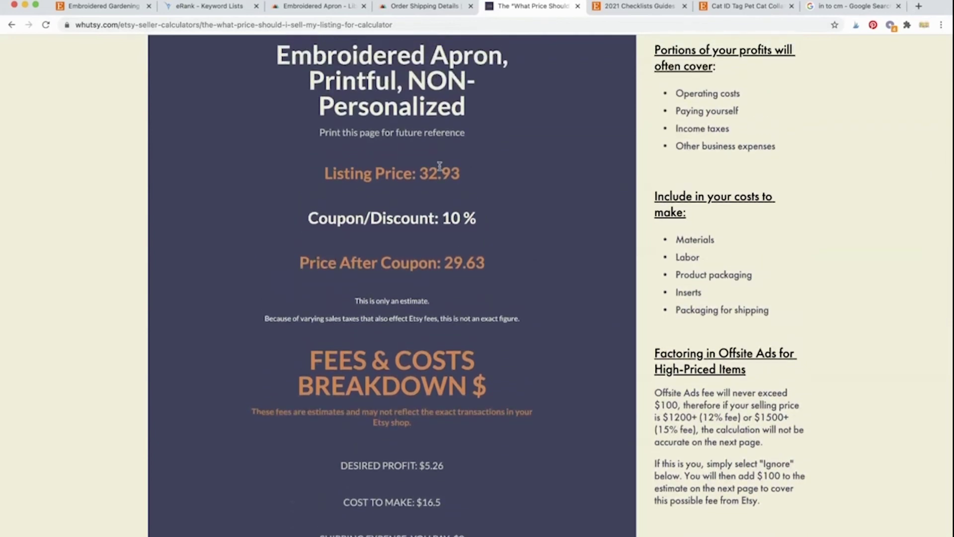
drag(417, 174, 460, 175)
click(483, 193)
drag(426, 177, 465, 183)
click(474, 195)
Step: Back on the Etsy apron listing, save the apron shipping profile
click(109, 6)
scroll(393, 341, down, 15)
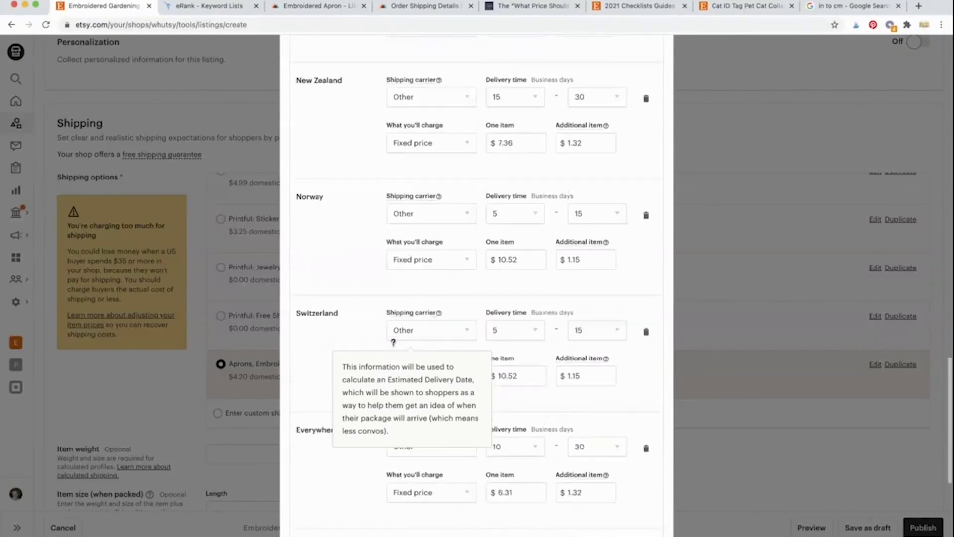
click(629, 454)
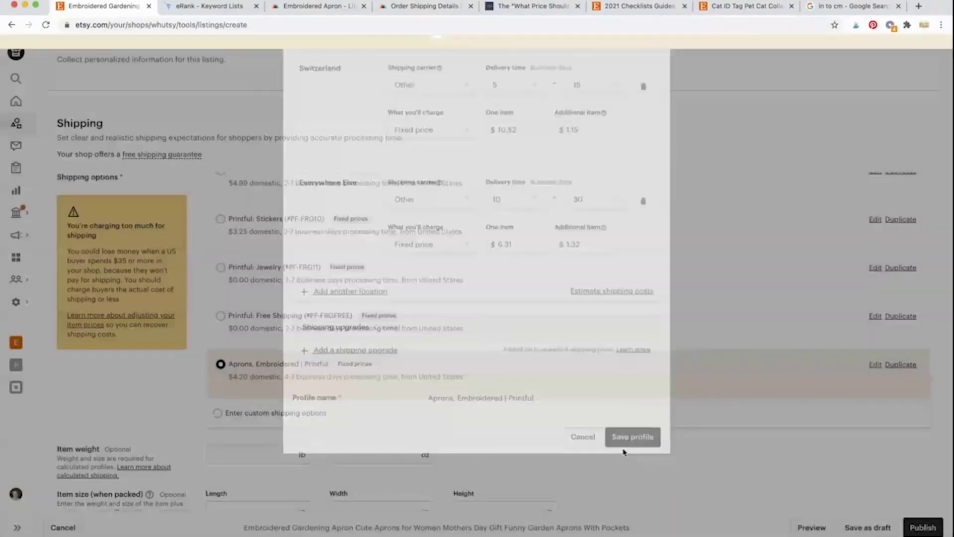
scroll(581, 246, up, 20)
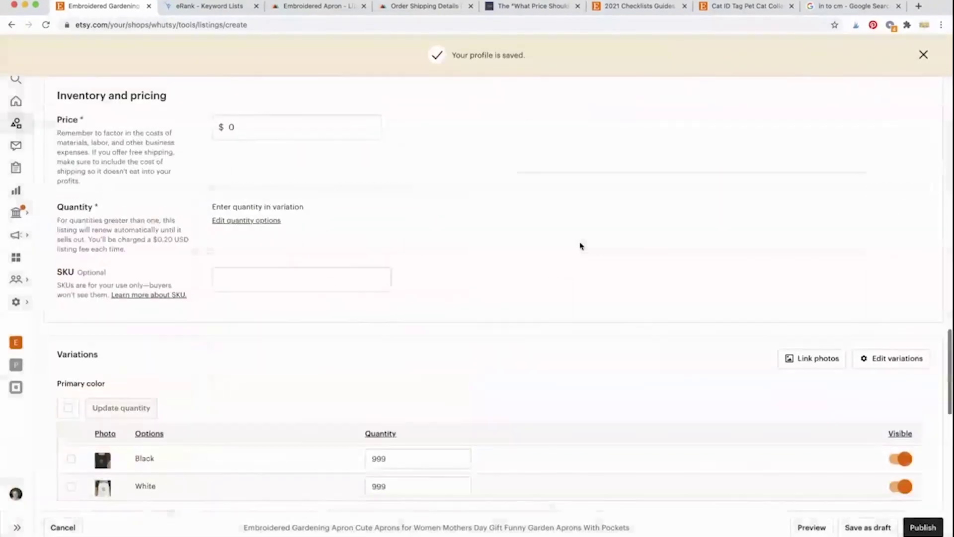
Step: Set the apron listing's price to $32.00
click(372, 256)
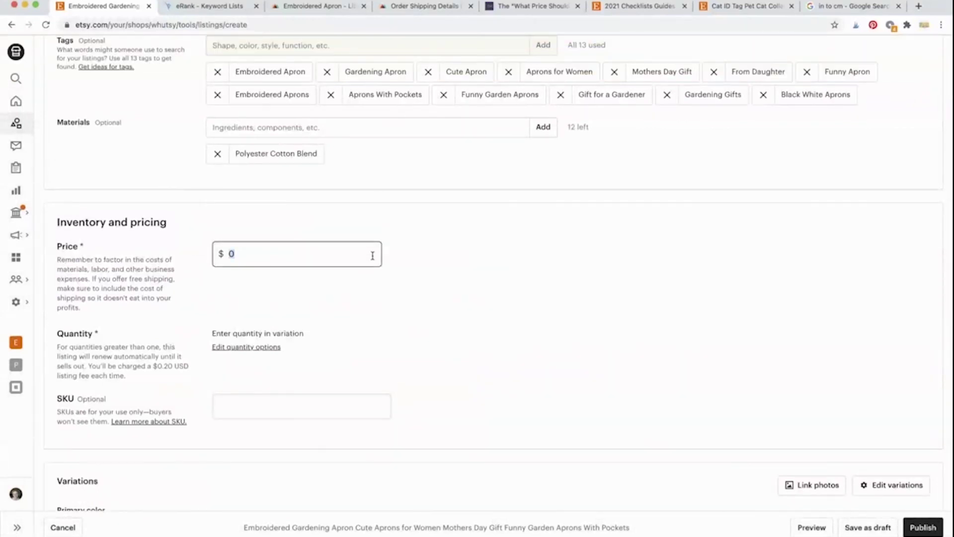
text(32)
click(454, 280)
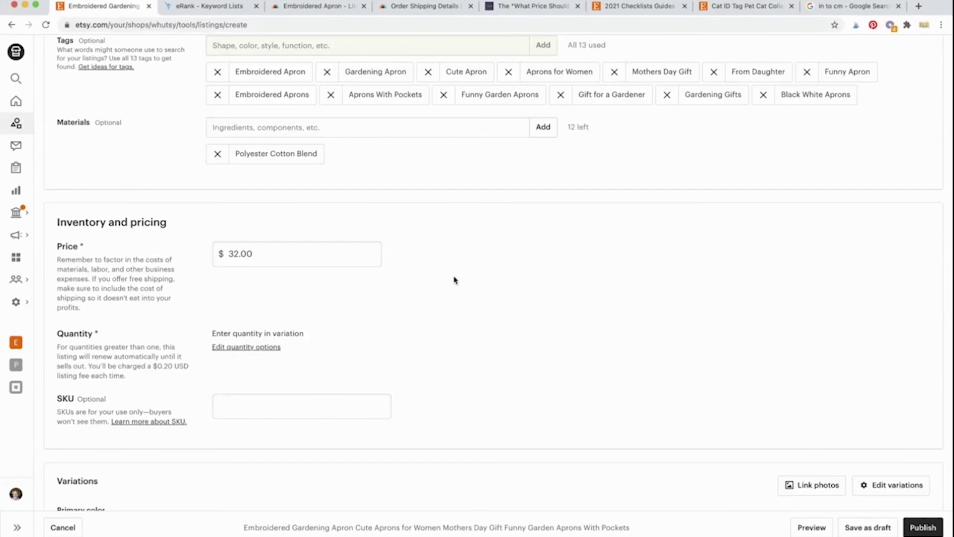
drag(272, 259, 227, 258)
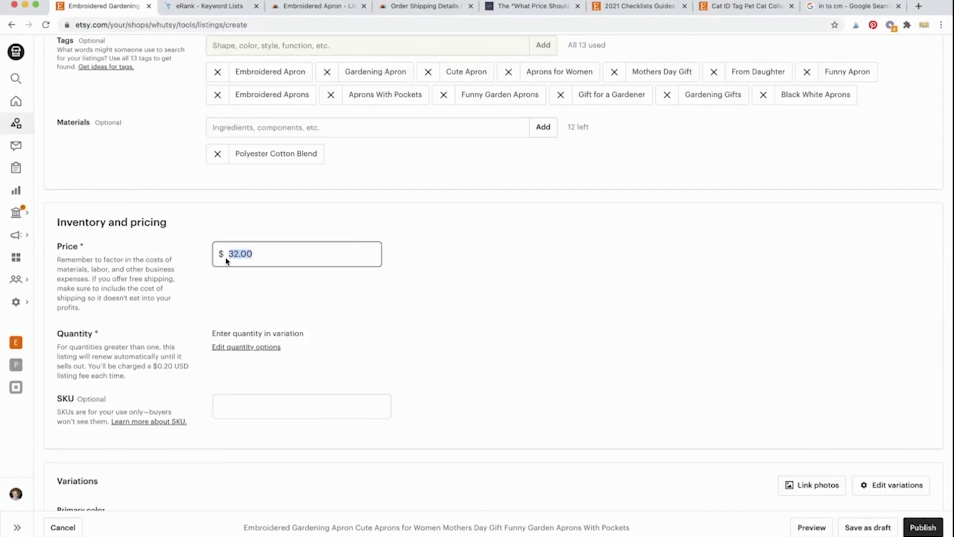
click(285, 226)
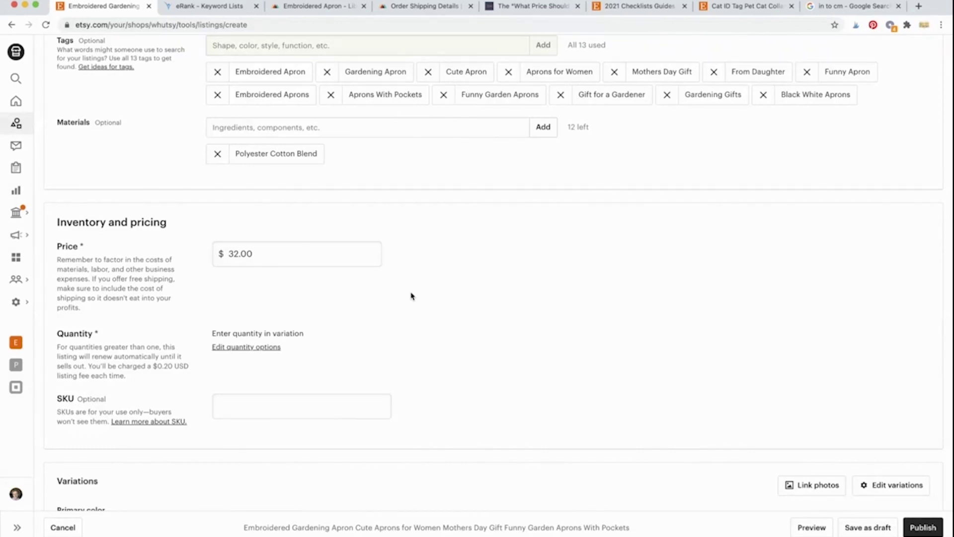
scroll(412, 296, up, 3)
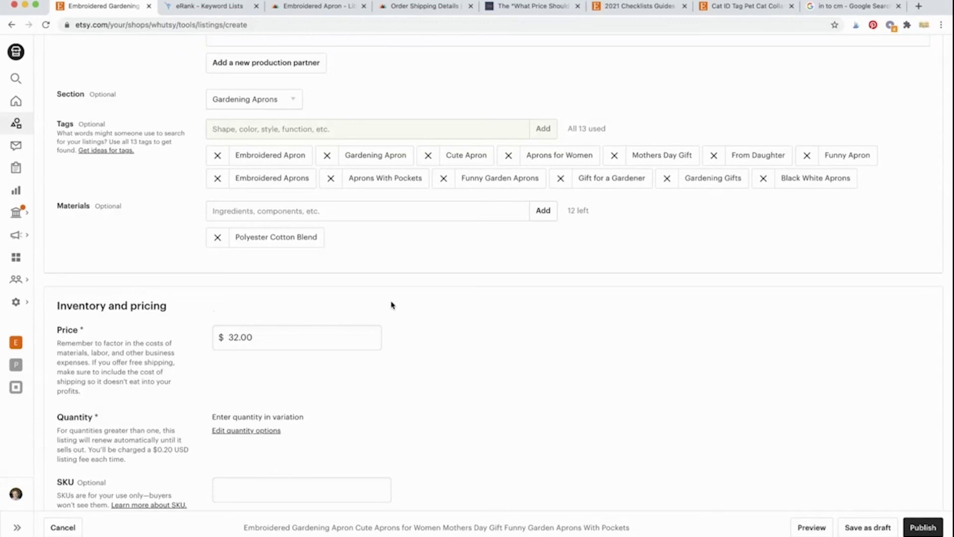
scroll(392, 305, down, 3)
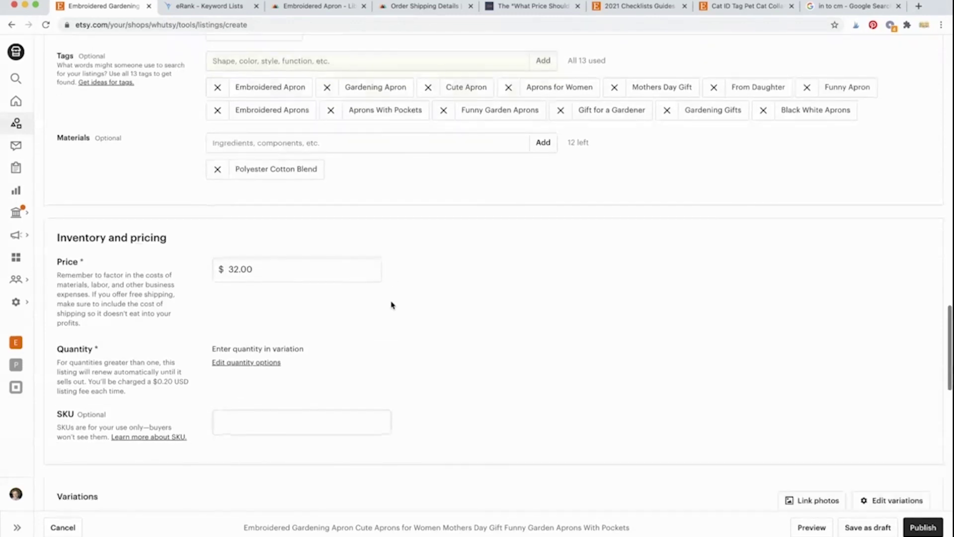
scroll(392, 305, down, 1)
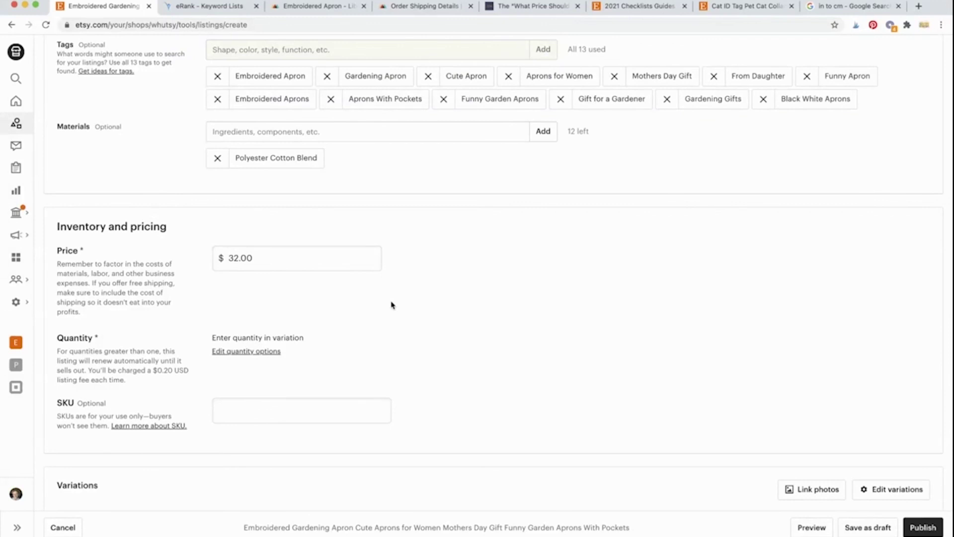
scroll(392, 305, down, 5)
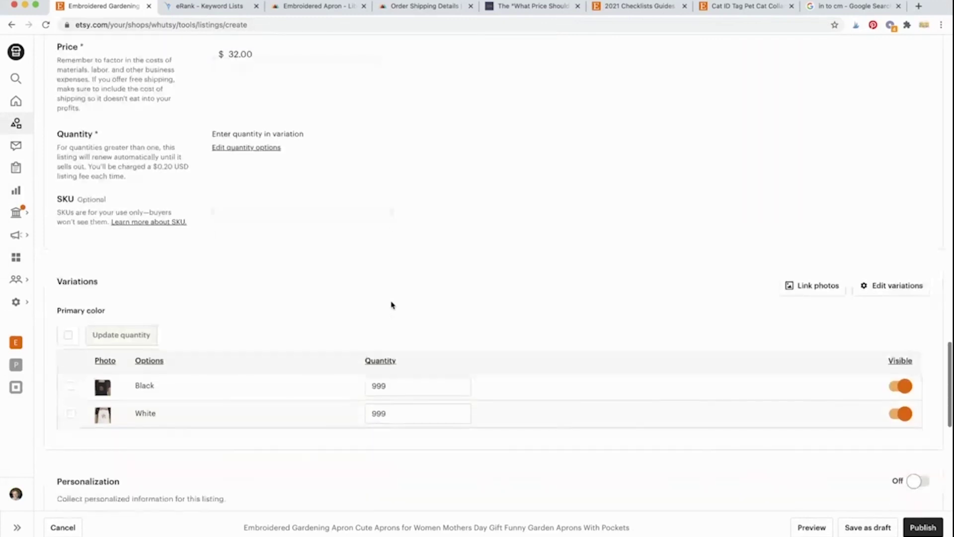
scroll(392, 305, down, 7)
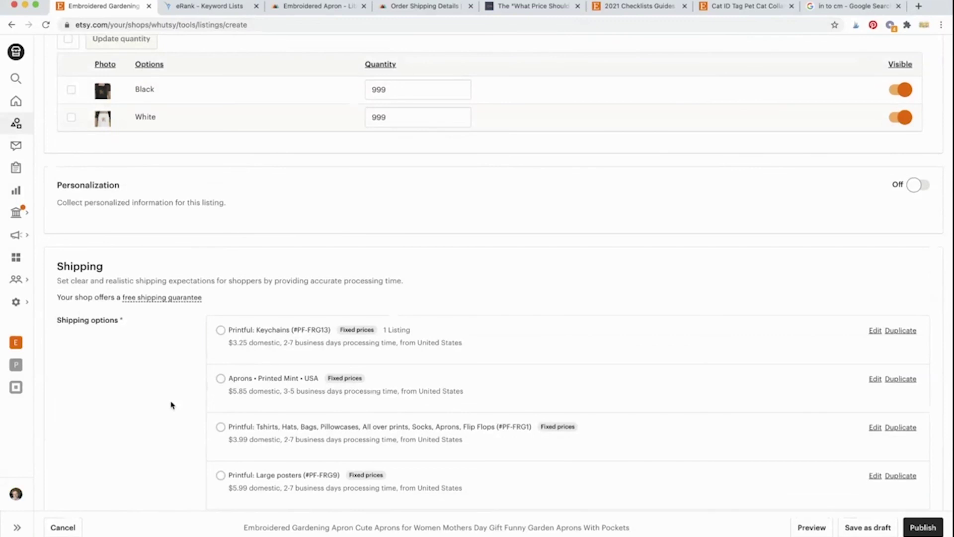
scroll(171, 405, up, 8)
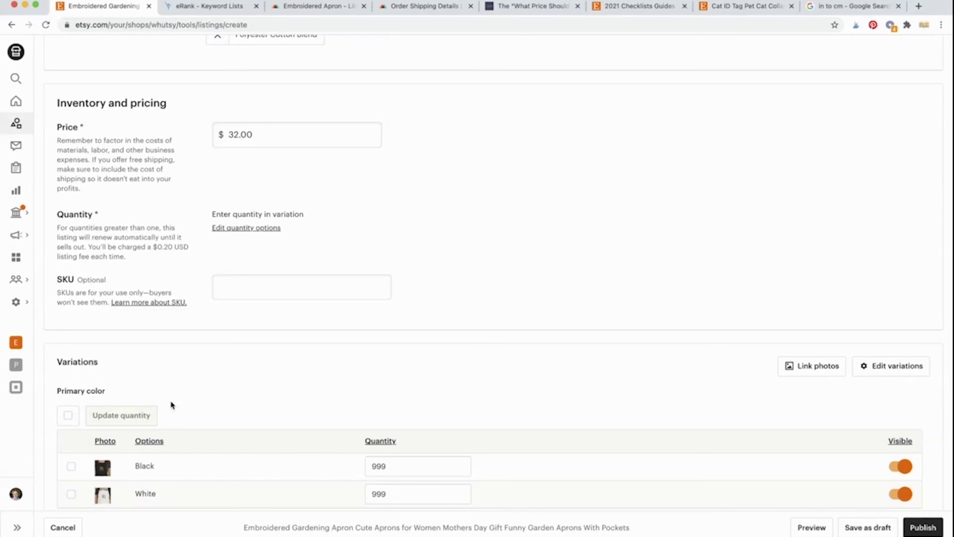
scroll(171, 405, down, 2)
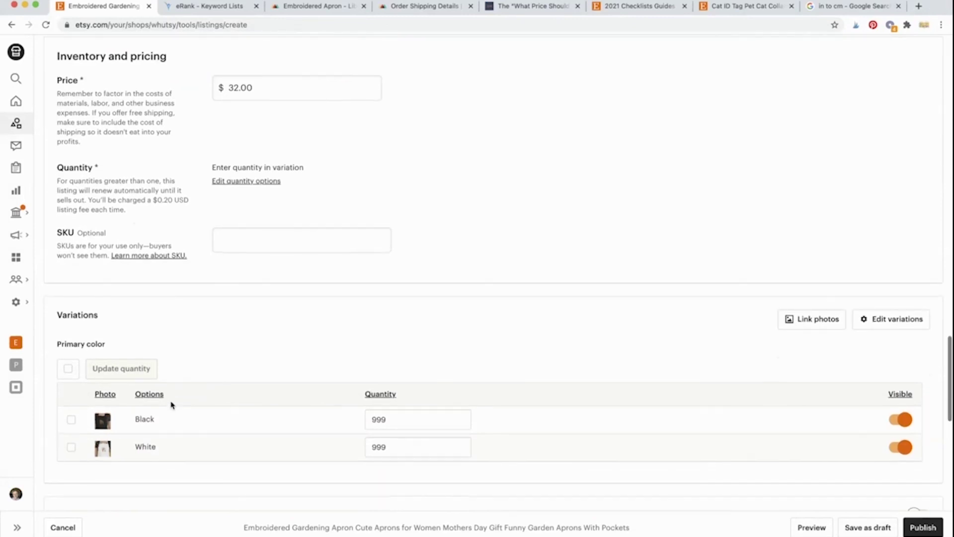
scroll(171, 406, up, 1)
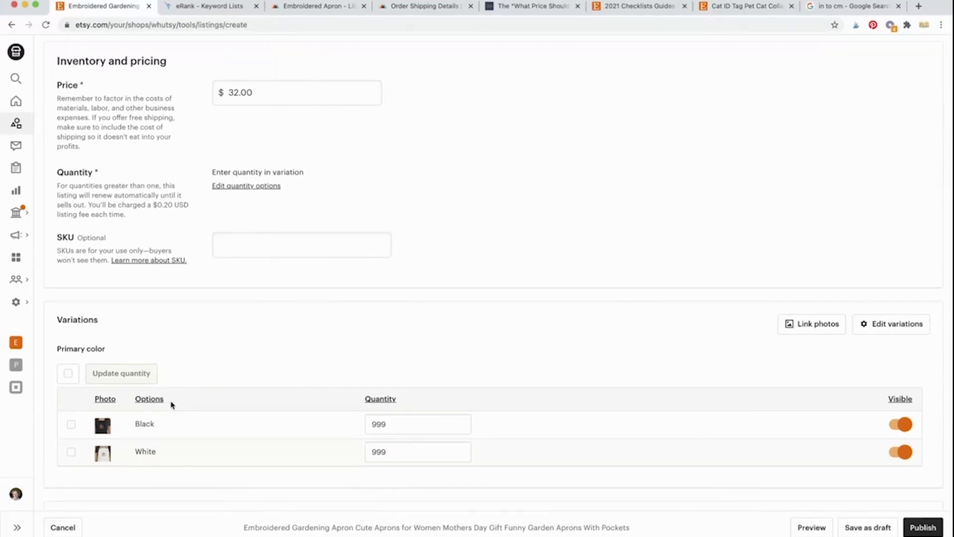
scroll(171, 405, up, 1)
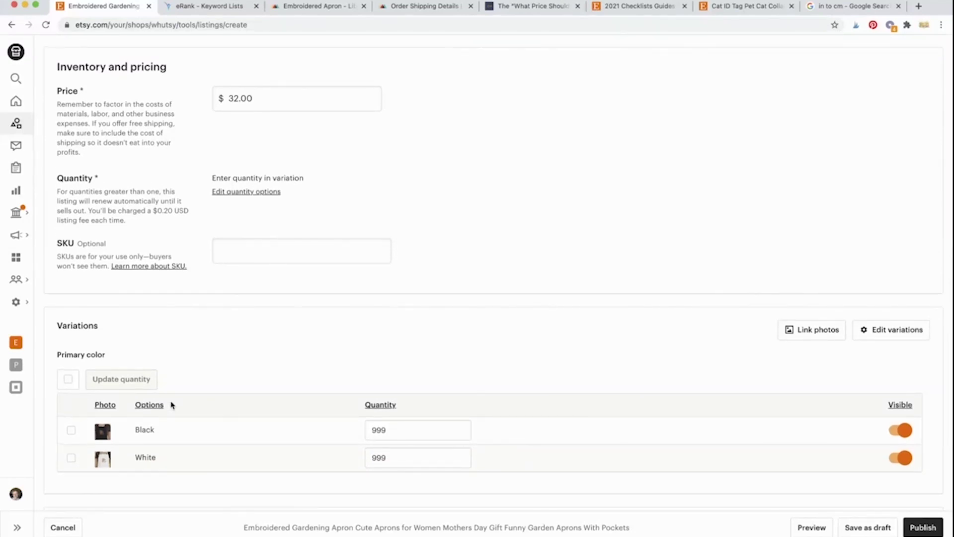
scroll(171, 405, down, 1)
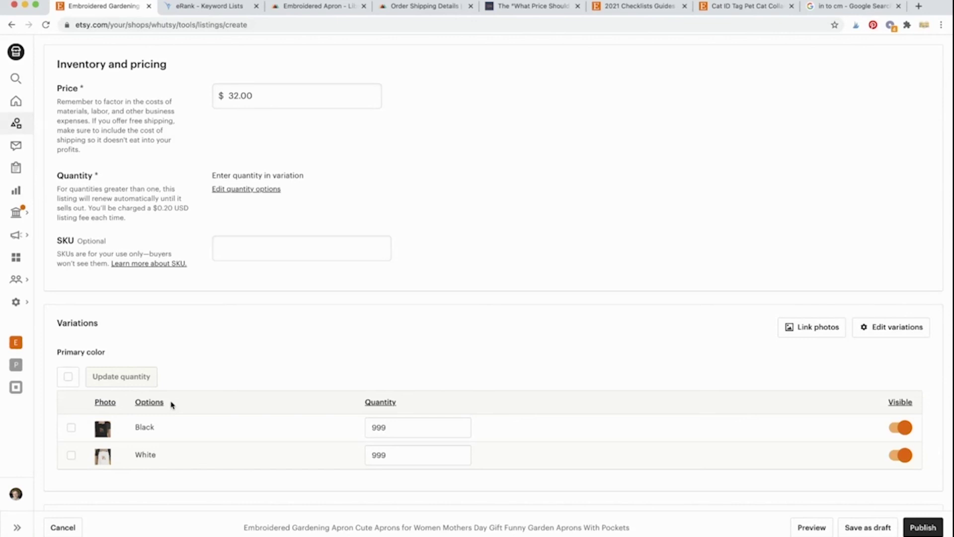
scroll(172, 404, down, 12)
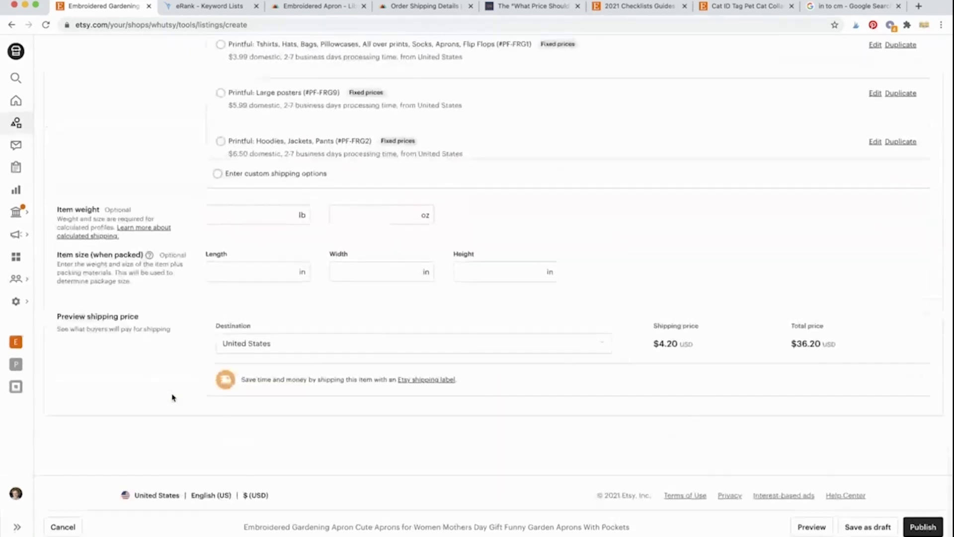
scroll(602, 379, up, 4)
Step: Reorder the photos: black close-up first, black garden shot second, blue-background apron fifth
scroll(602, 379, up, 20)
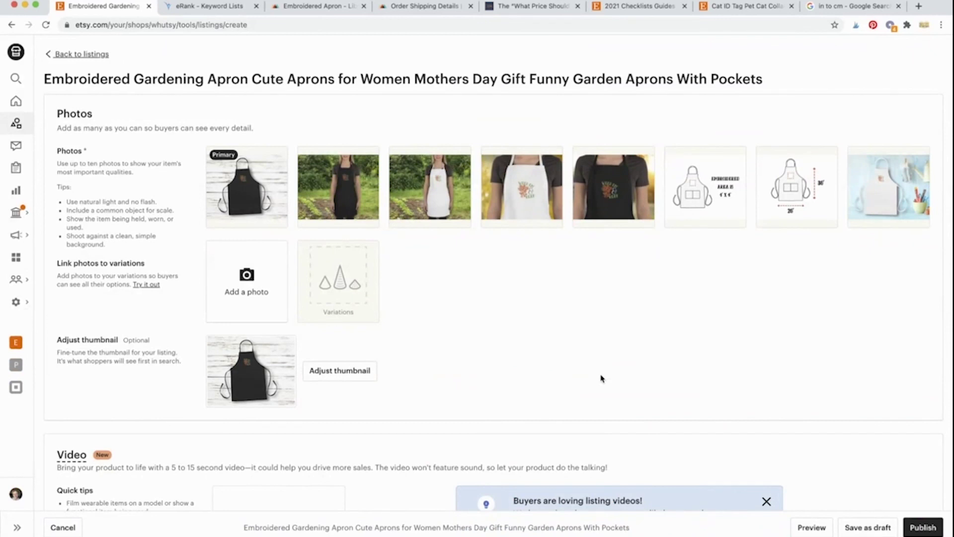
mouse_move(522, 167)
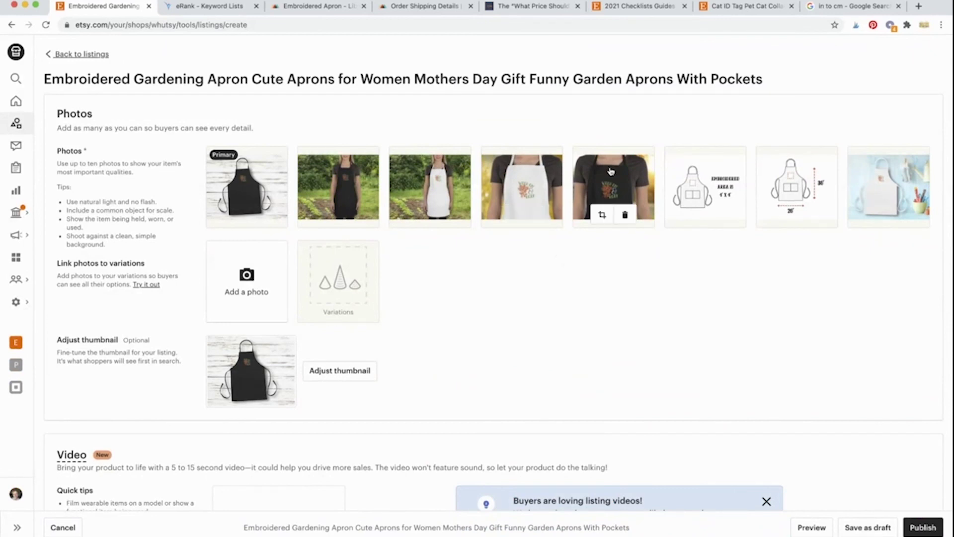
drag(613, 171, 239, 184)
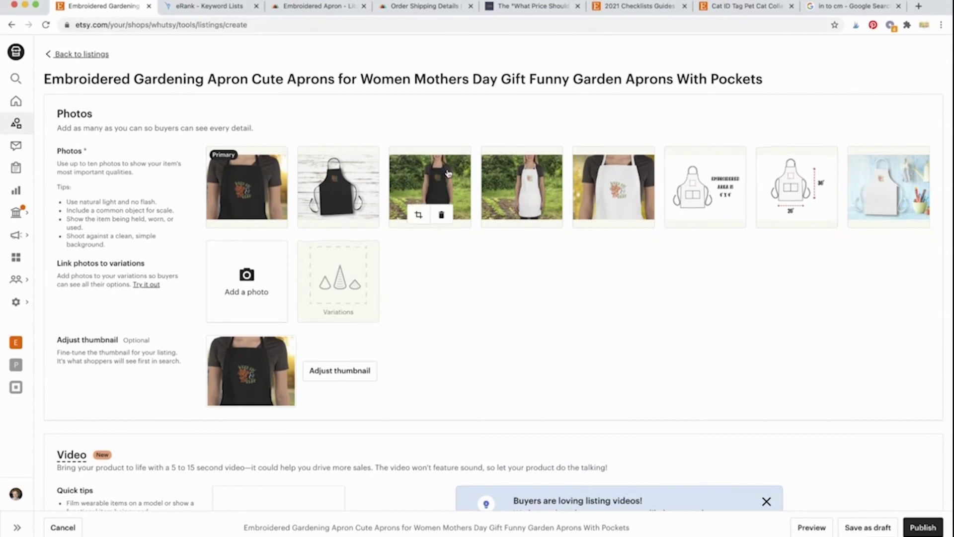
drag(448, 173, 343, 180)
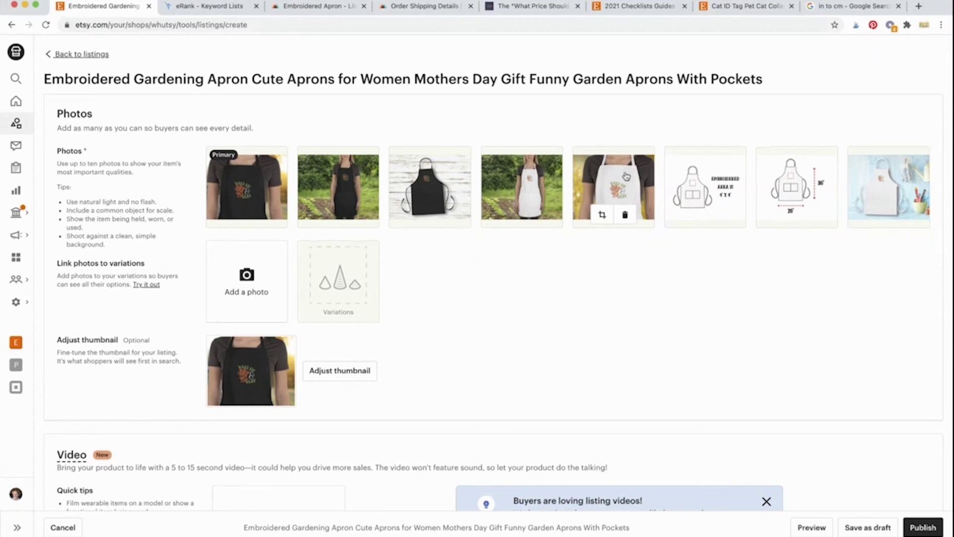
drag(625, 177, 541, 177)
drag(888, 177, 614, 174)
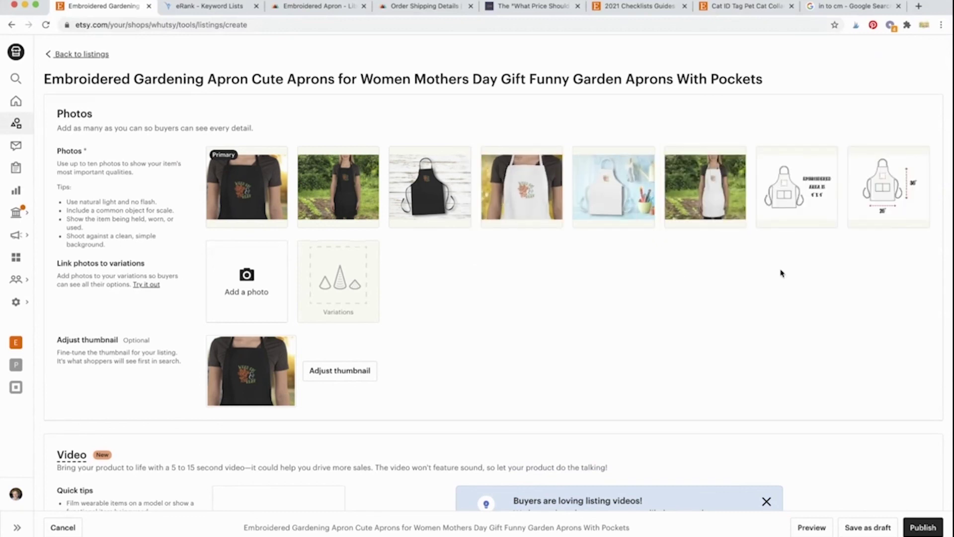
mouse_move(810, 220)
mouse_move(776, 195)
mouse_move(873, 165)
scroll(412, 374, down, 1)
scroll(412, 374, down, 15)
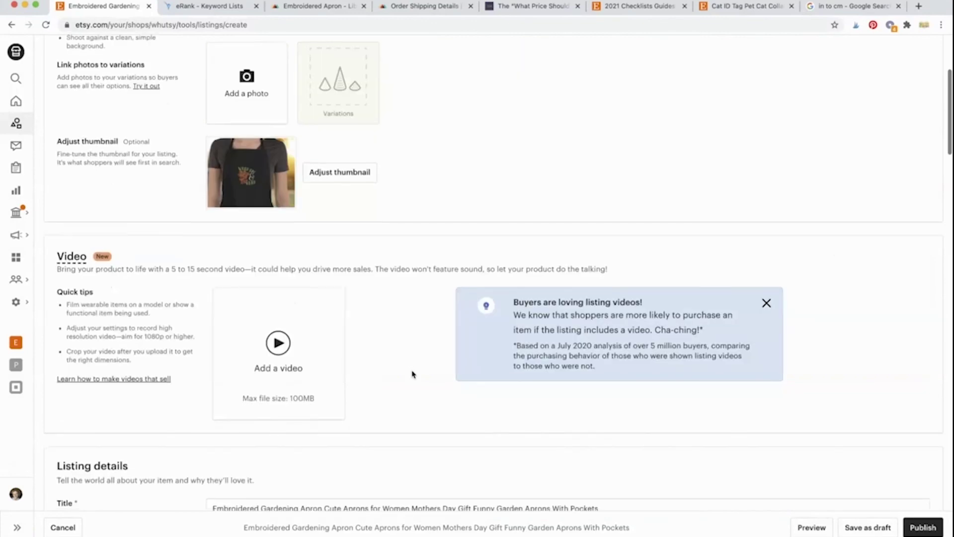
scroll(412, 374, down, 3)
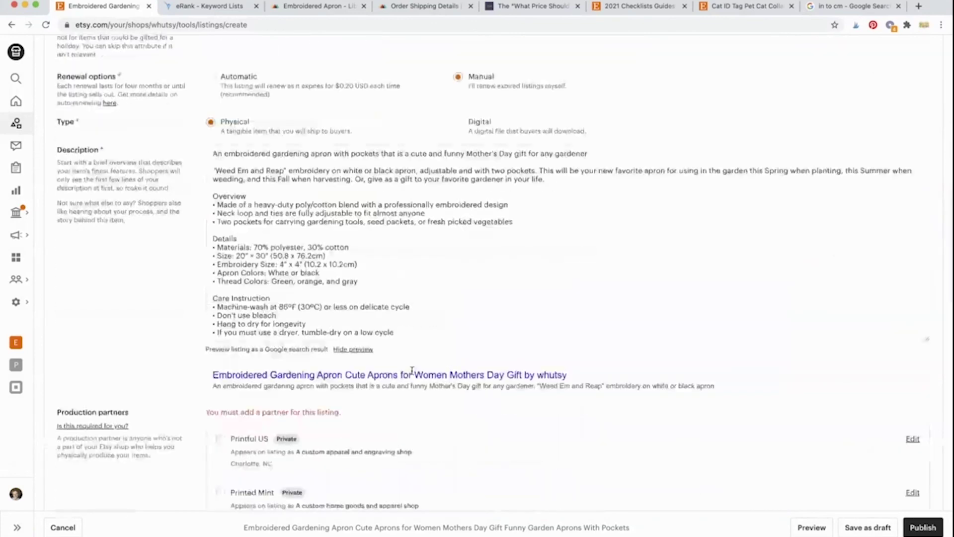
scroll(412, 374, down, 1)
scroll(412, 372, down, 6)
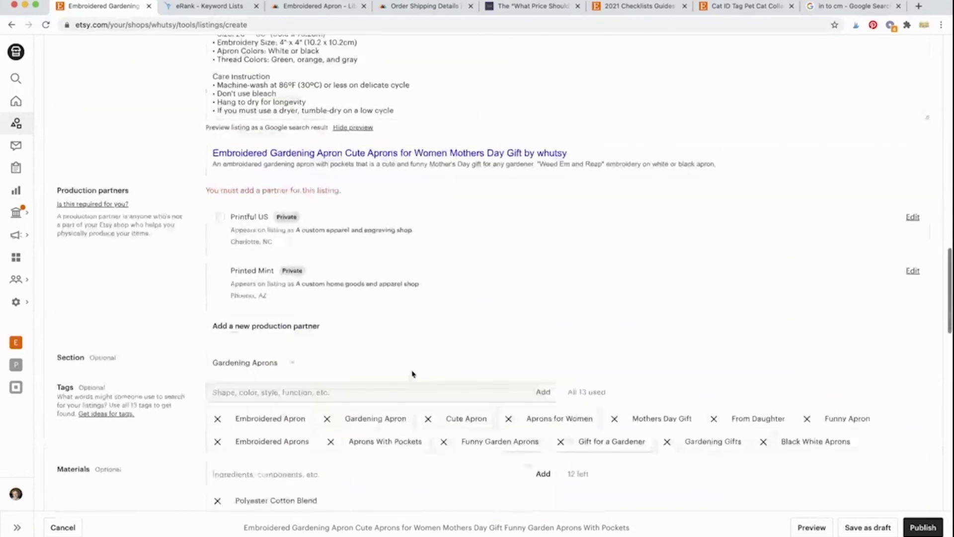
click(221, 219)
scroll(201, 299, down, 9)
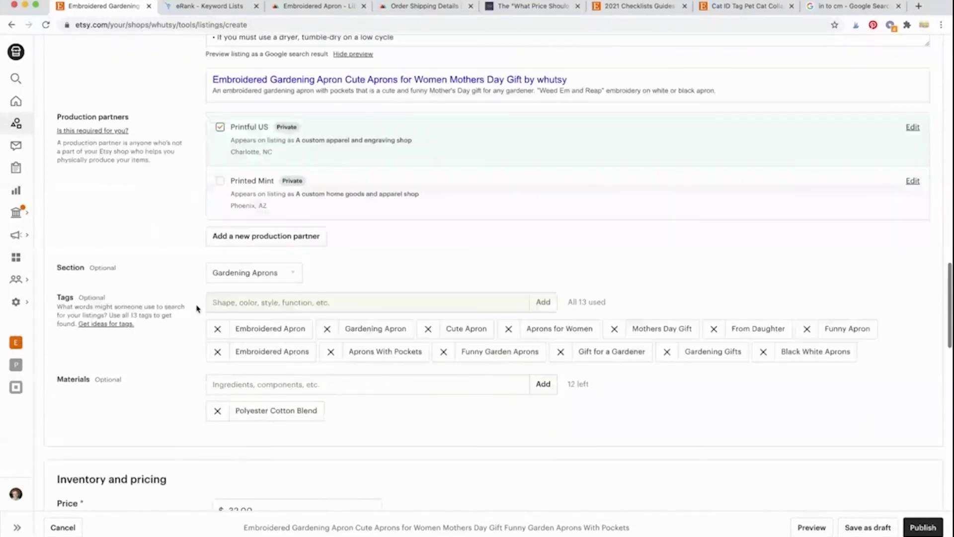
scroll(197, 309, down, 12)
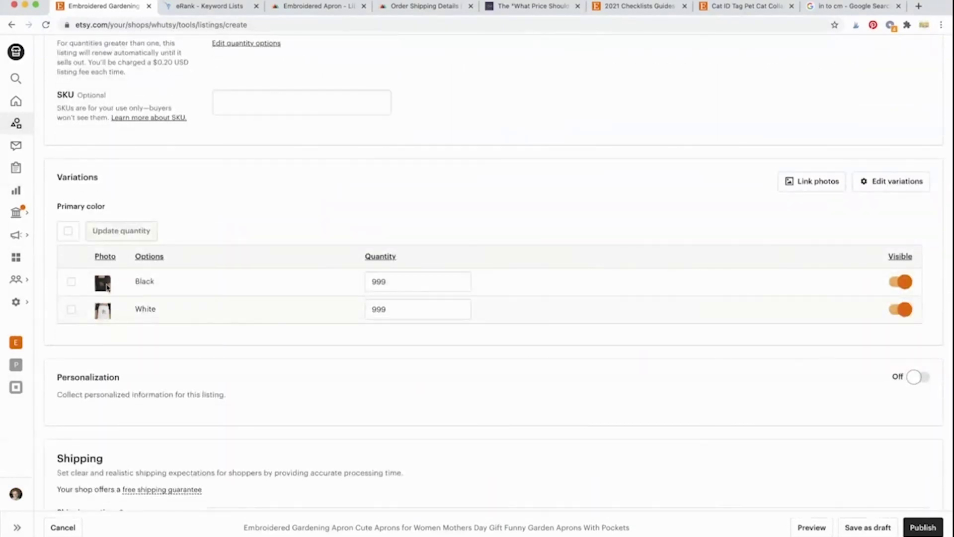
scroll(262, 330, down, 6)
scroll(262, 333, down, 10)
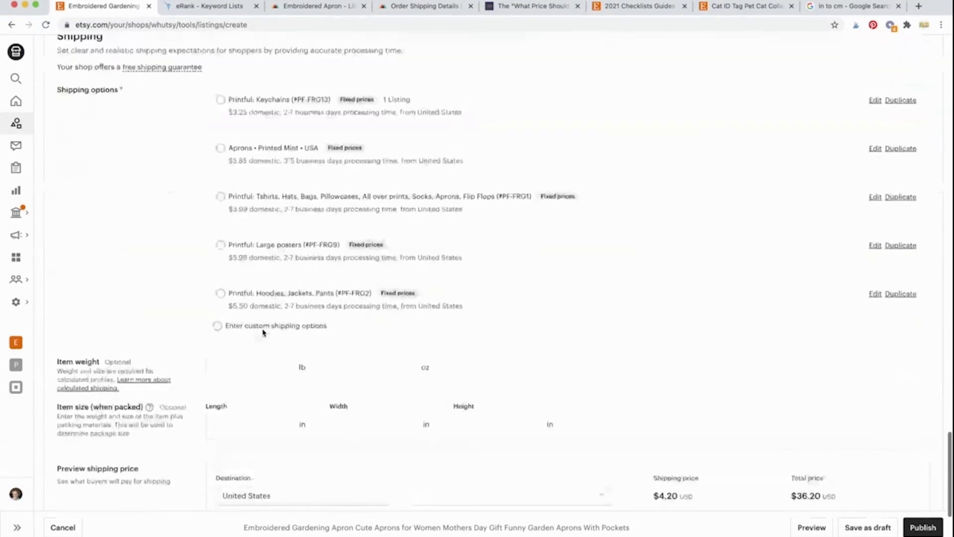
scroll(296, 219, down, 8)
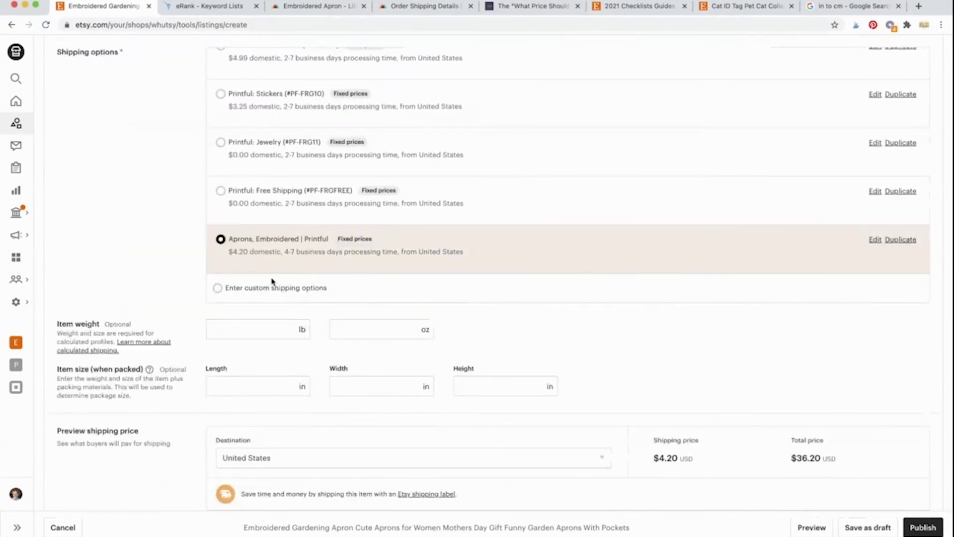
scroll(182, 383, down, 3)
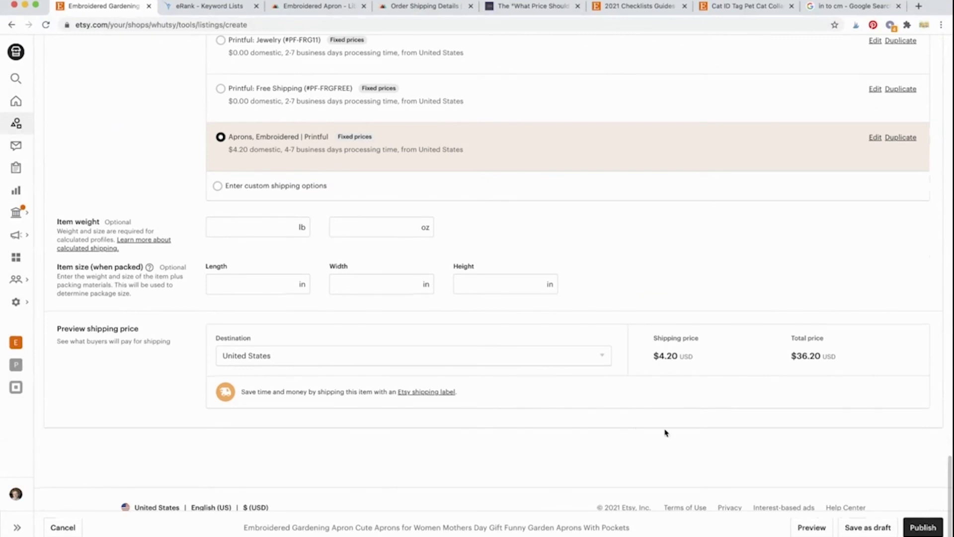
scroll(779, 437, down, 1)
Step: Preview the apron listing and cycle through all eight gallery photos
click(812, 527)
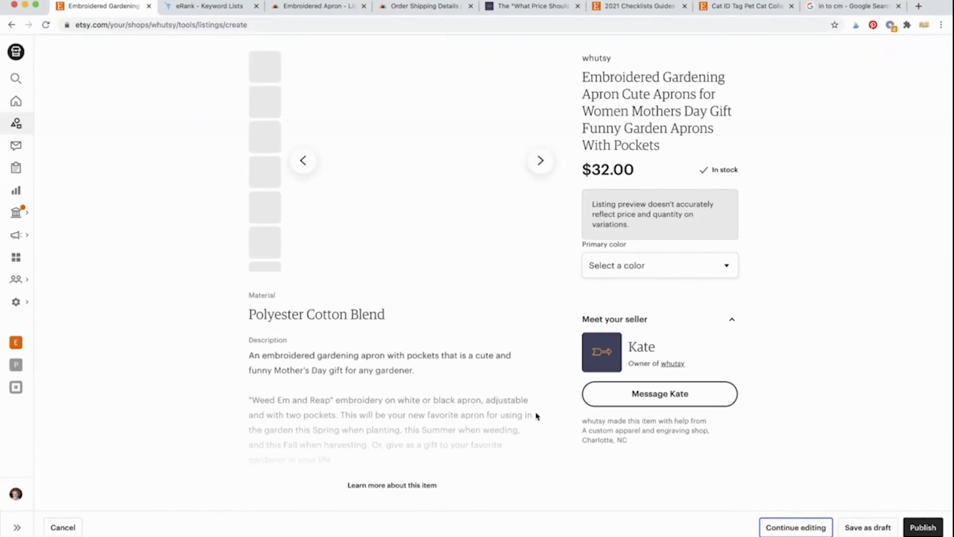
scroll(665, 203, up, 1)
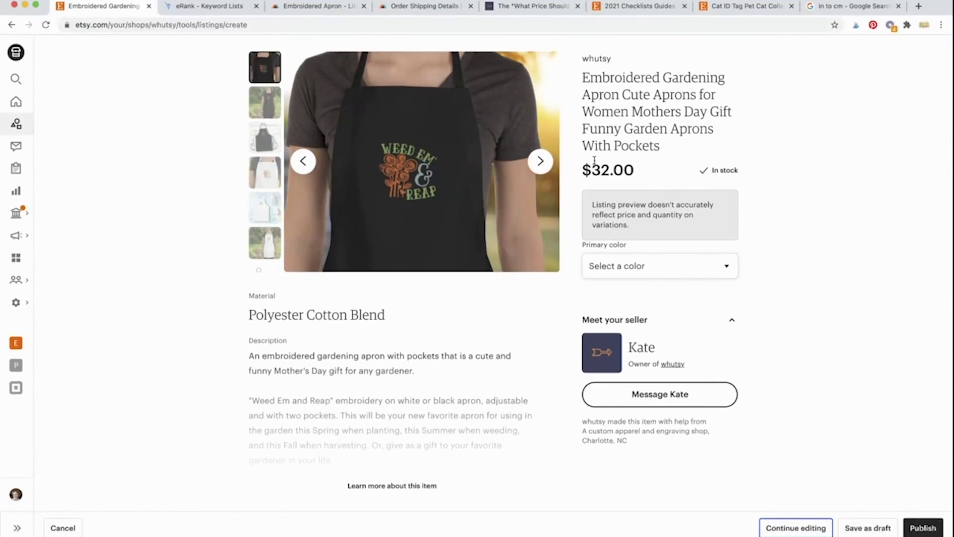
click(538, 168)
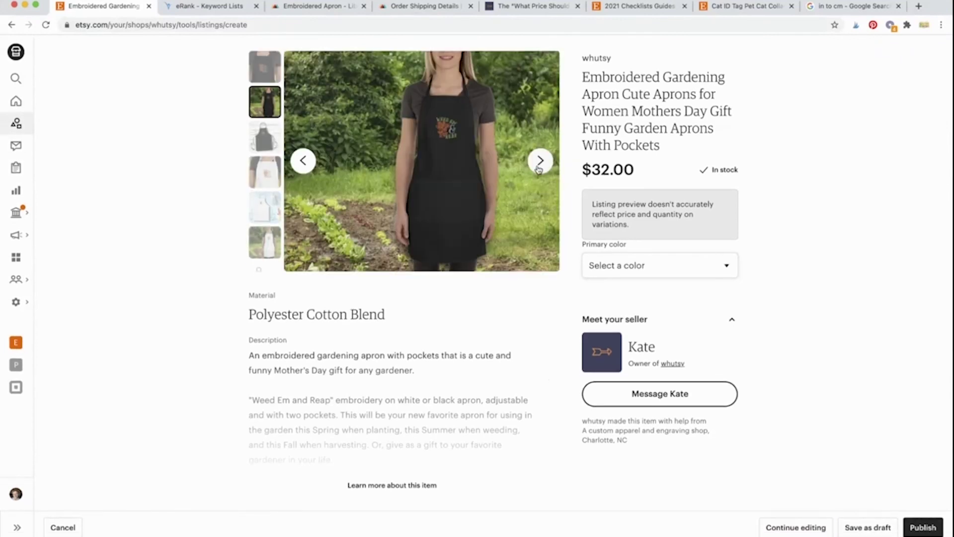
click(538, 167)
click(538, 168)
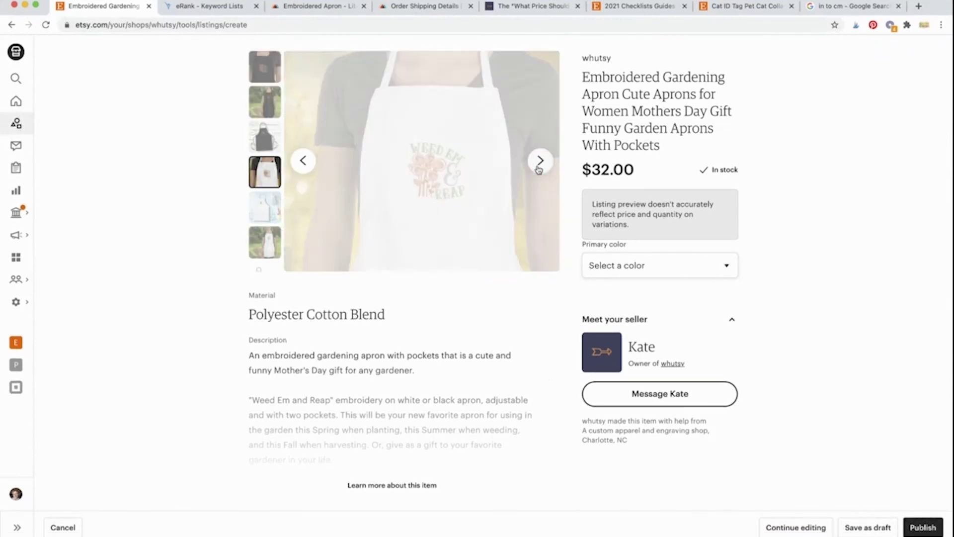
click(539, 168)
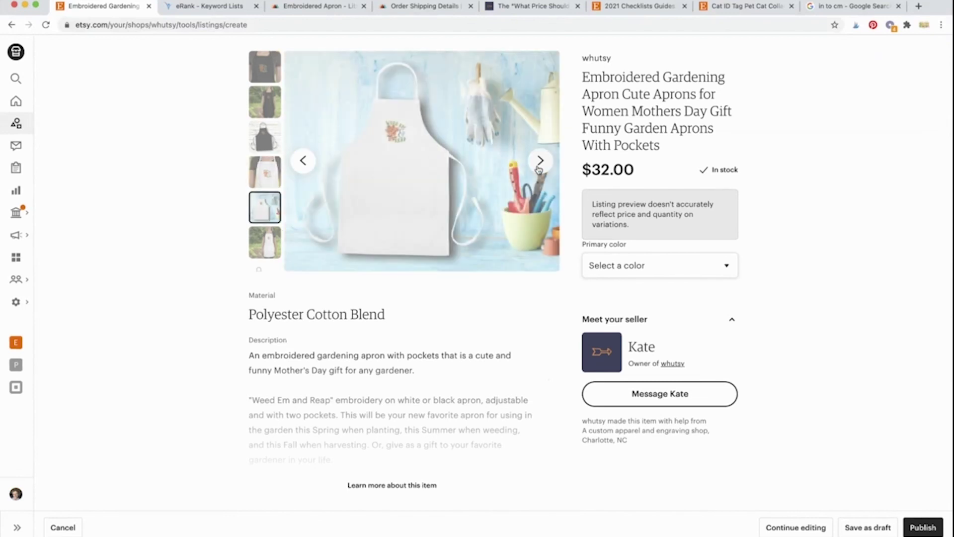
click(538, 168)
click(539, 168)
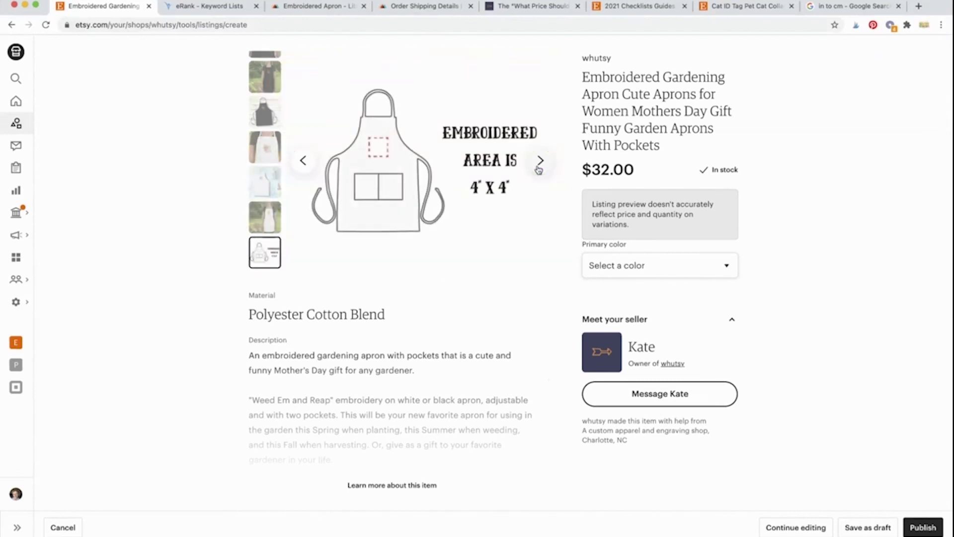
click(539, 168)
click(538, 168)
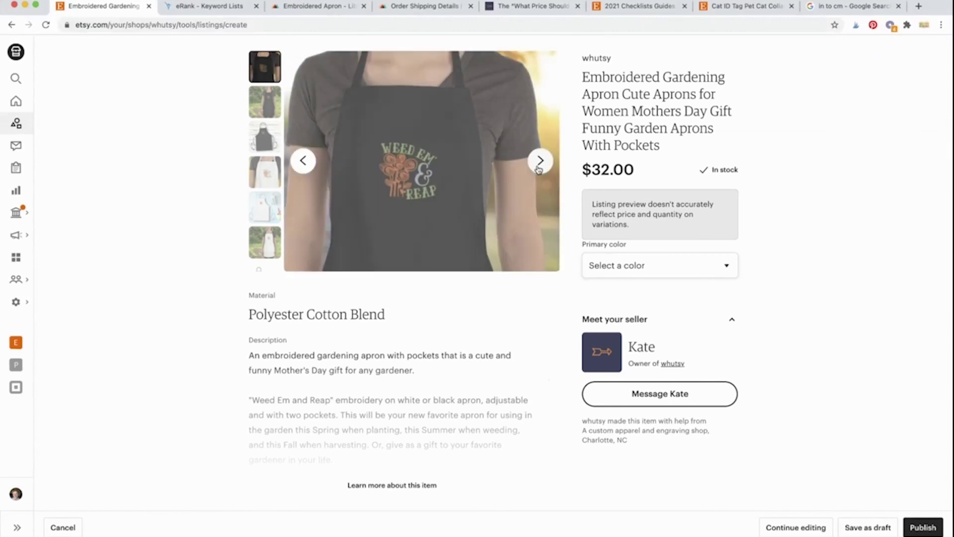
Step: Try the Black and White color options, read the full description, then start publishing
click(633, 286)
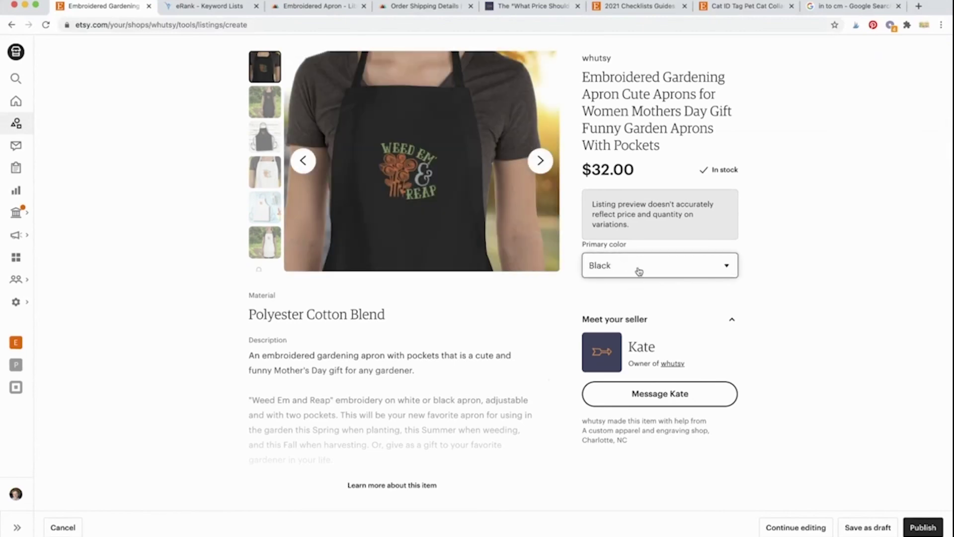
click(639, 271)
click(639, 285)
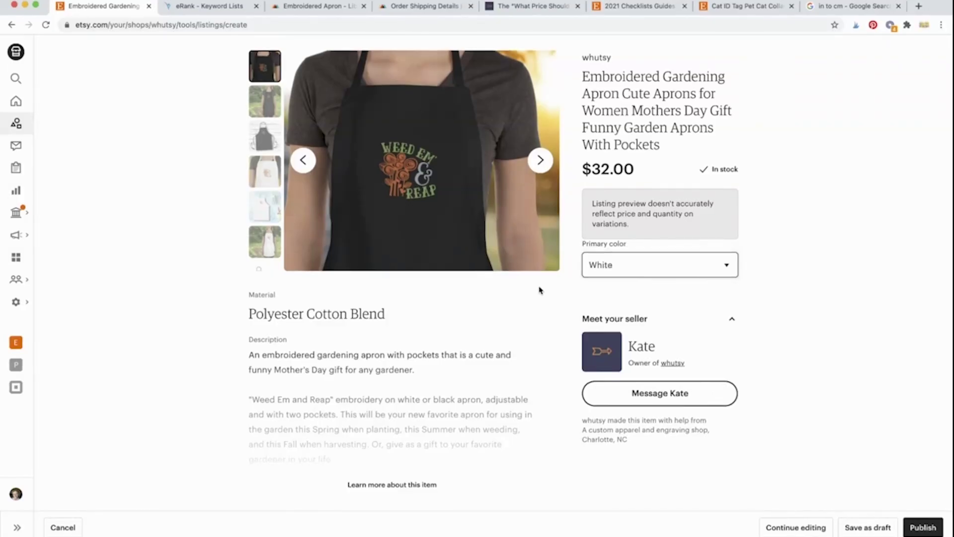
scroll(539, 287, down, 2)
scroll(335, 275, down, 2)
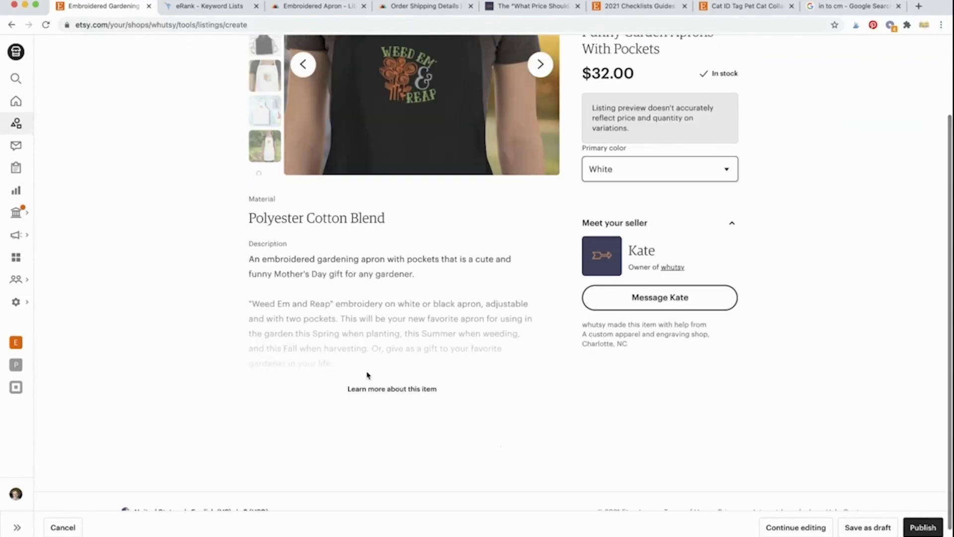
click(369, 390)
scroll(370, 393, down, 5)
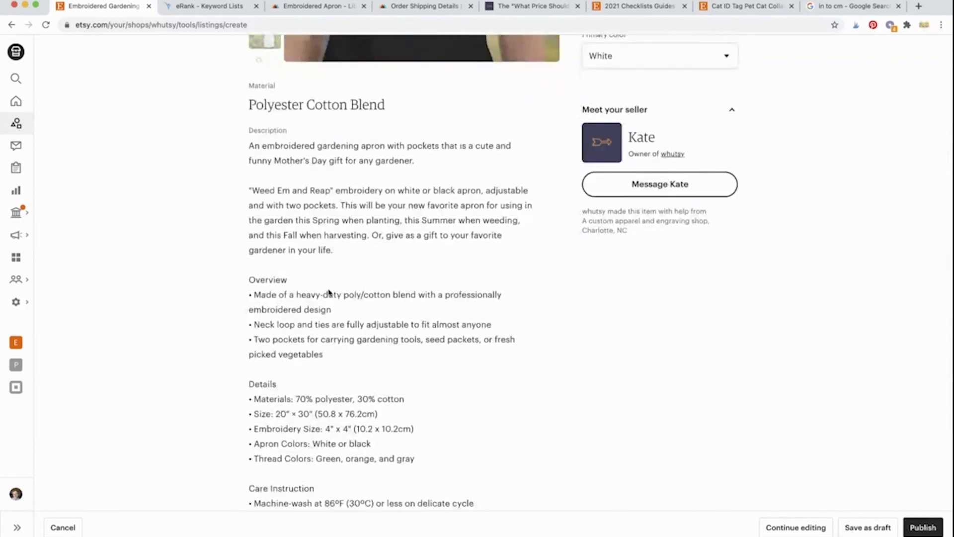
scroll(336, 293, down, 2)
scroll(337, 293, down, 5)
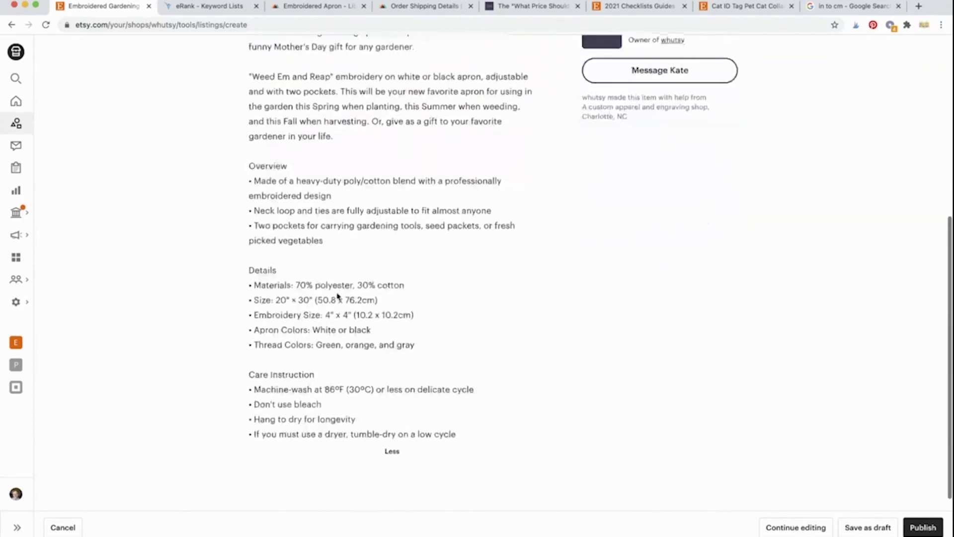
scroll(337, 293, up, 10)
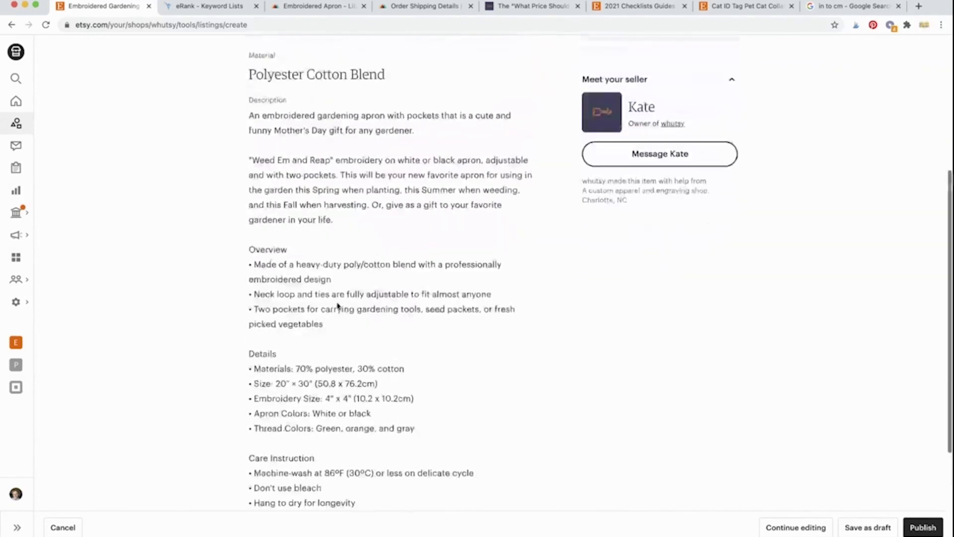
scroll(342, 315, up, 4)
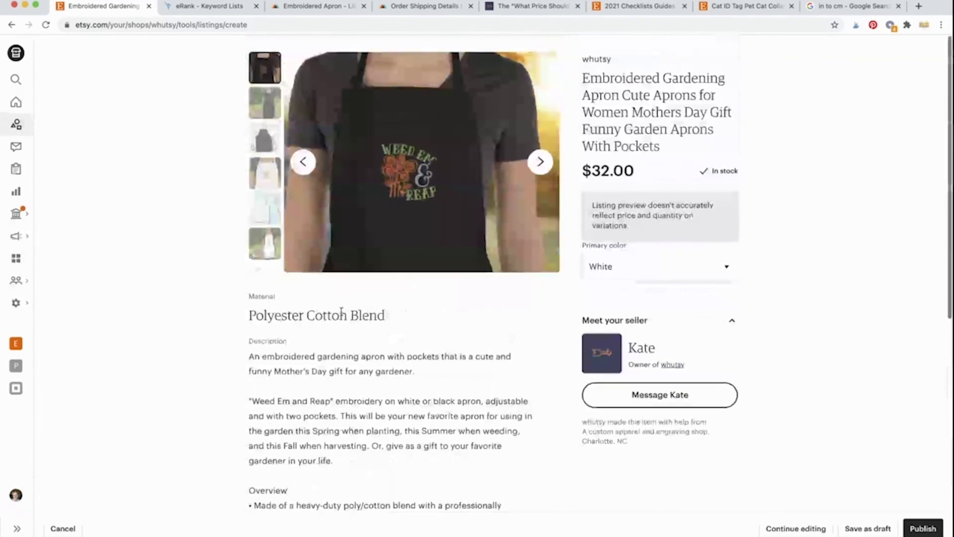
click(920, 527)
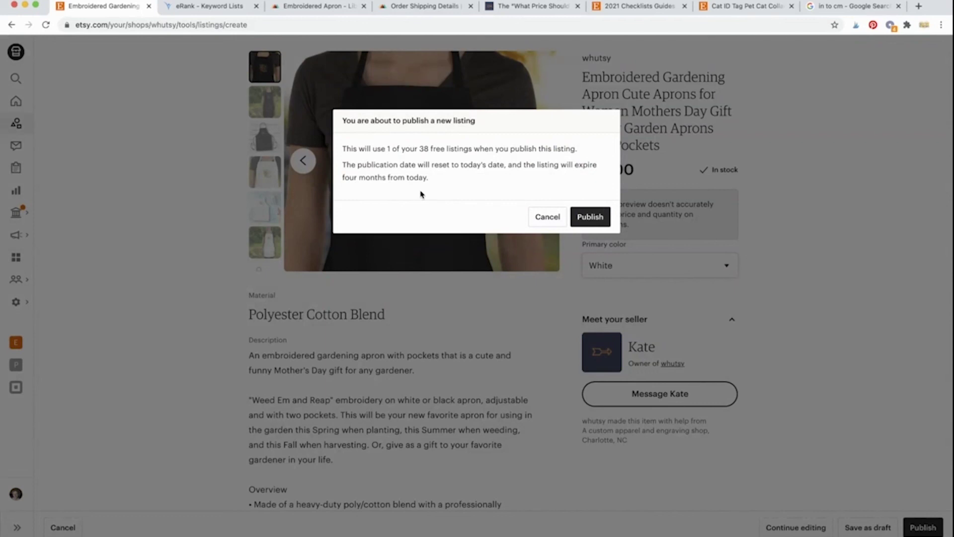
Step: Publish the Embroidered Gardening Apron and review its live Etsy page at $32.00
click(595, 218)
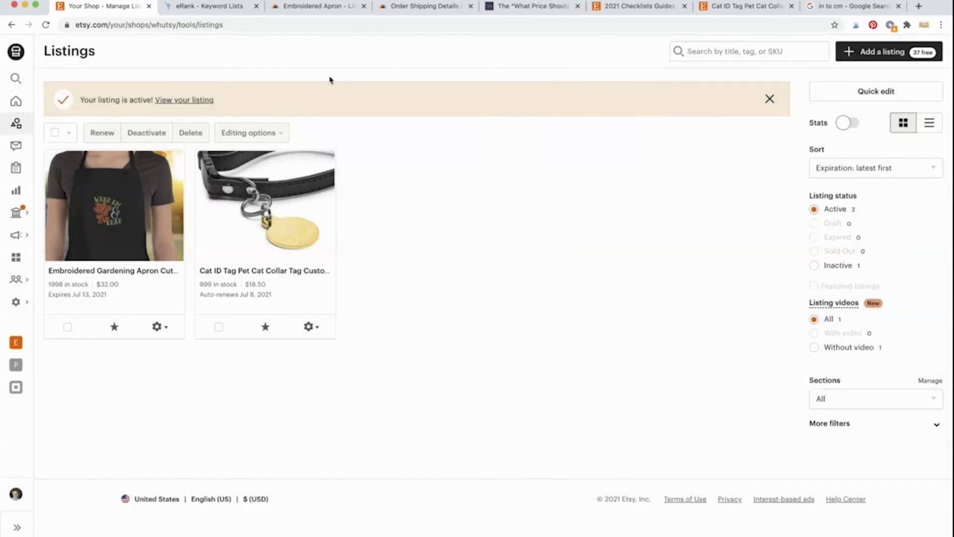
click(193, 102)
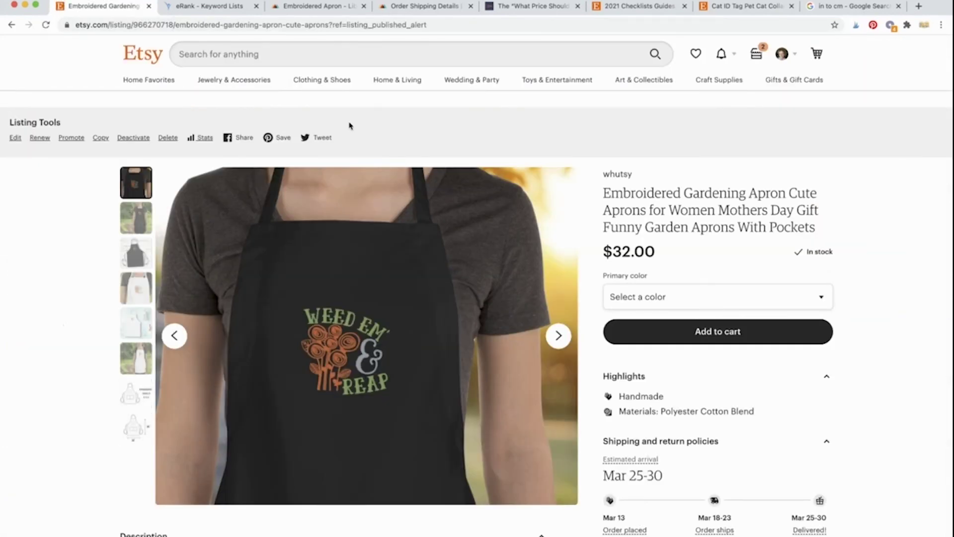
scroll(860, 291, down, 2)
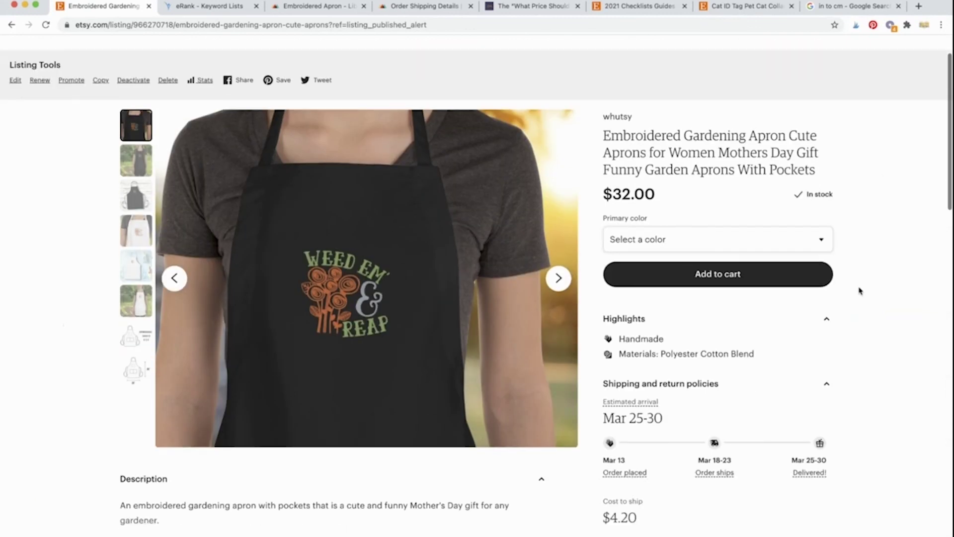
scroll(861, 291, up, 1)
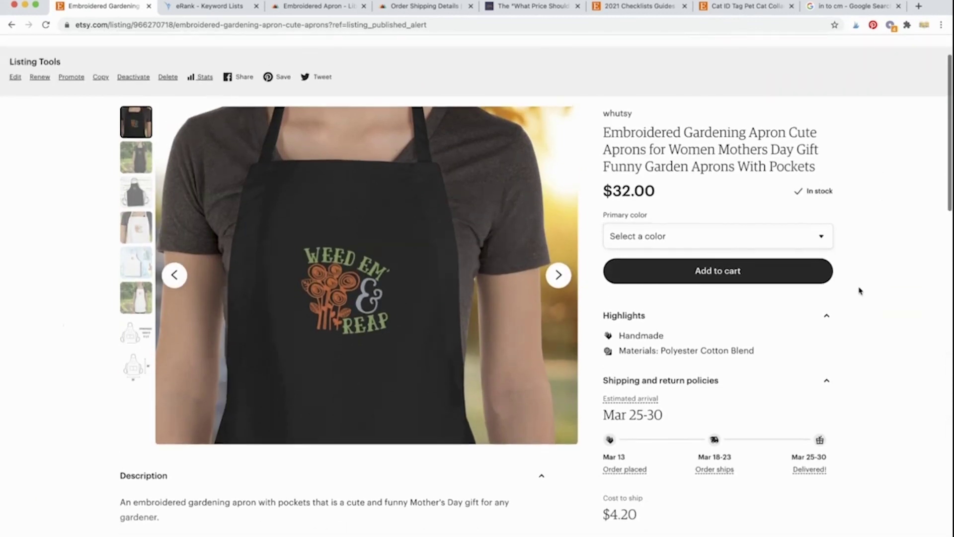
scroll(861, 291, down, 1)
scroll(860, 291, down, 2)
scroll(861, 291, down, 1)
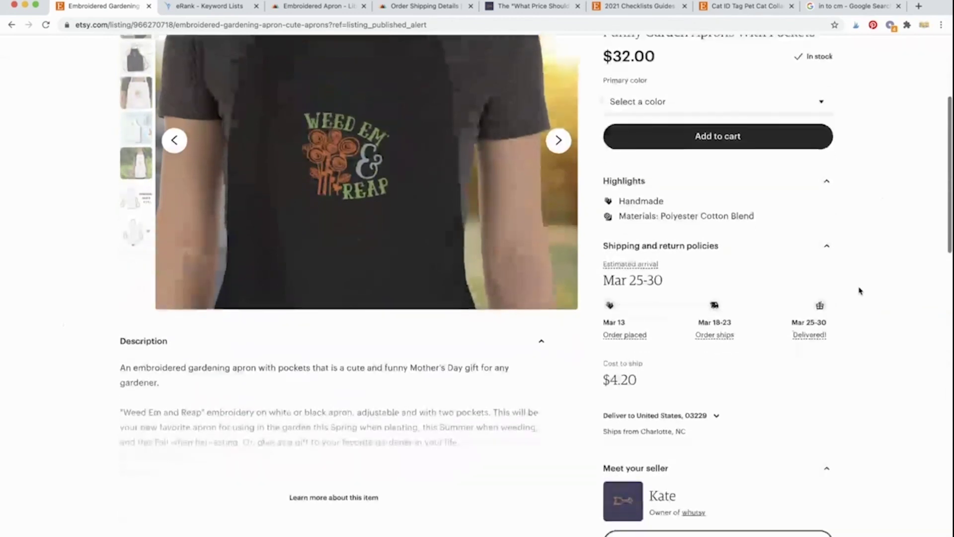
mouse_move(638, 262)
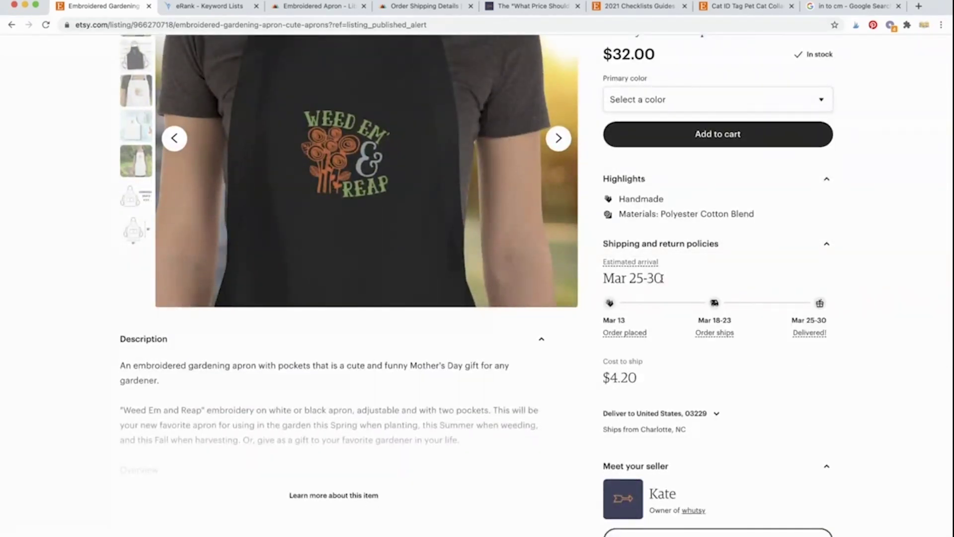
mouse_move(607, 321)
mouse_move(700, 318)
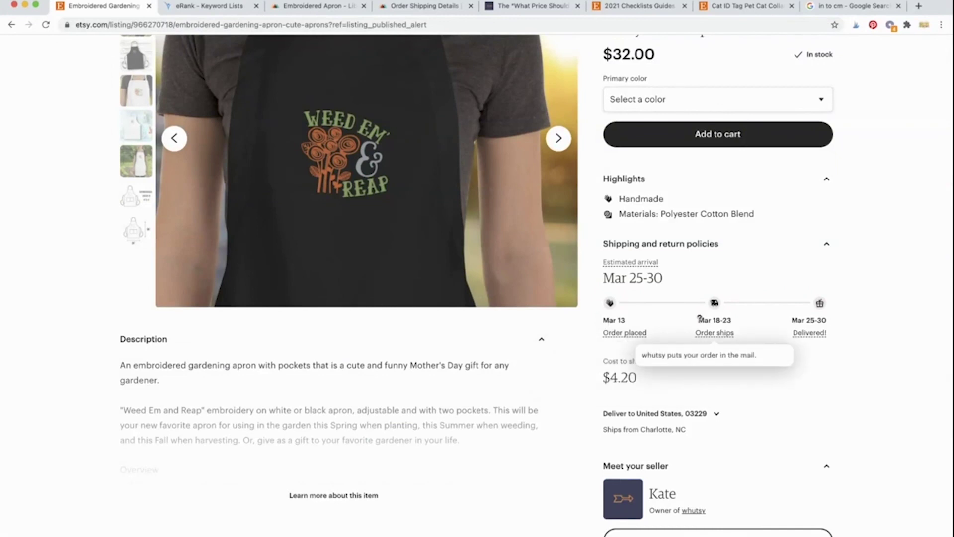
mouse_move(791, 316)
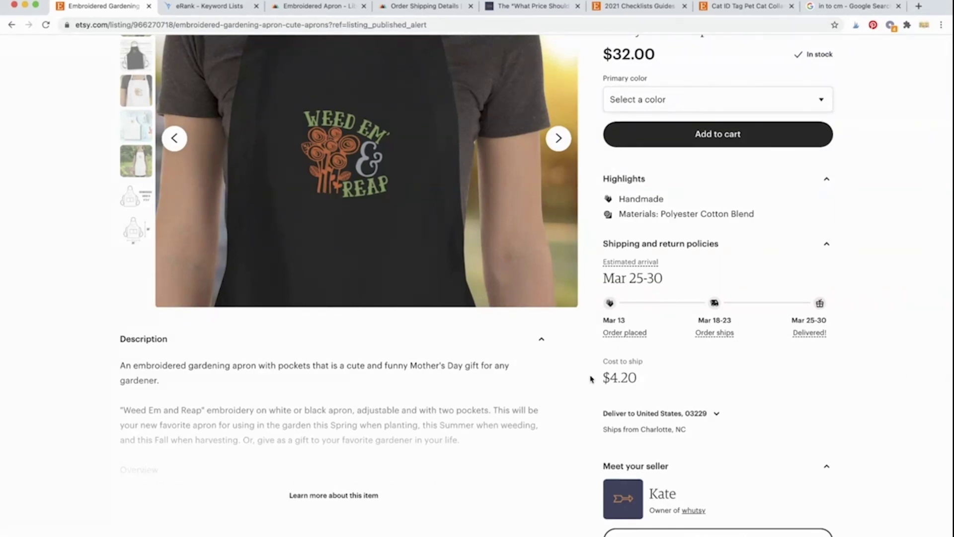
scroll(590, 379, up, 2)
scroll(591, 379, up, 4)
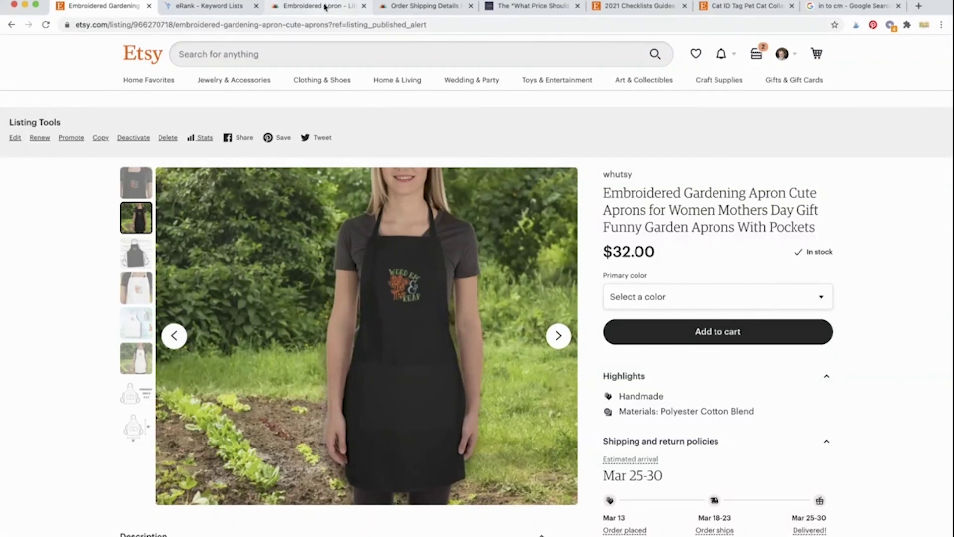
Step: In Printful, open the whutsy store's product list from Stores
click(408, 11)
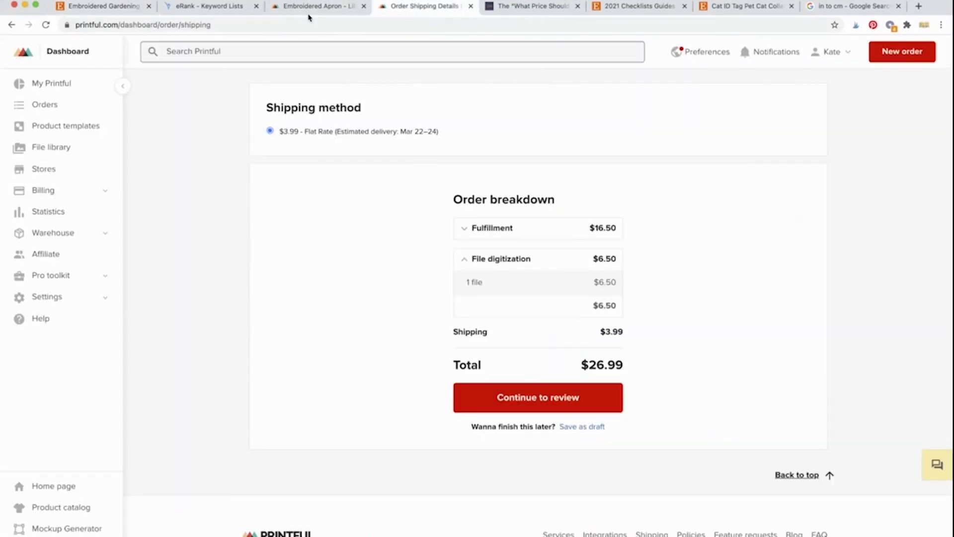
click(43, 169)
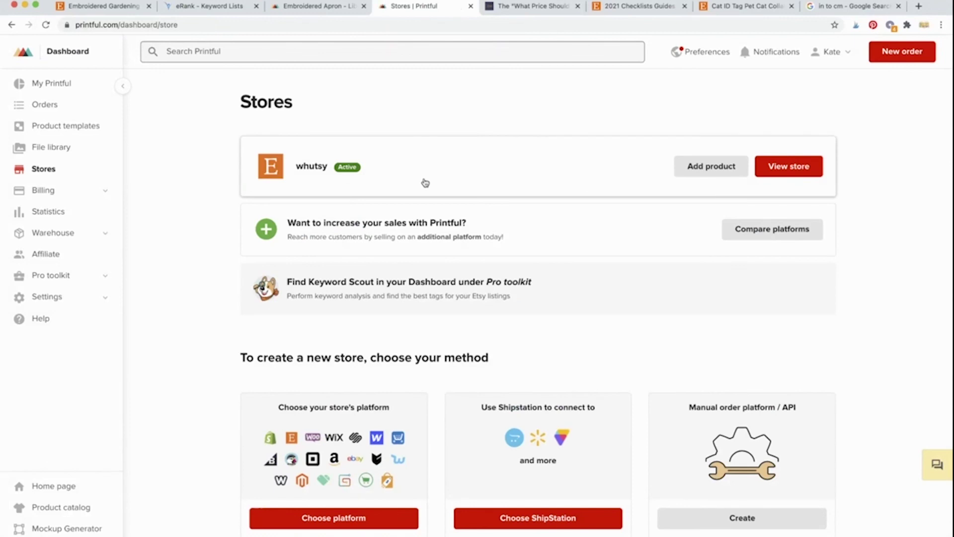
click(425, 183)
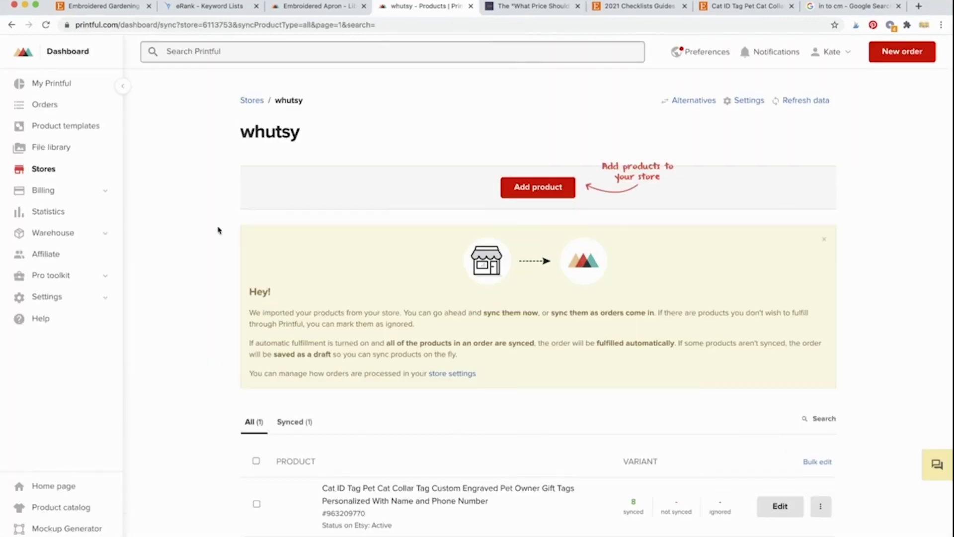
scroll(218, 231, down, 3)
scroll(219, 230, up, 3)
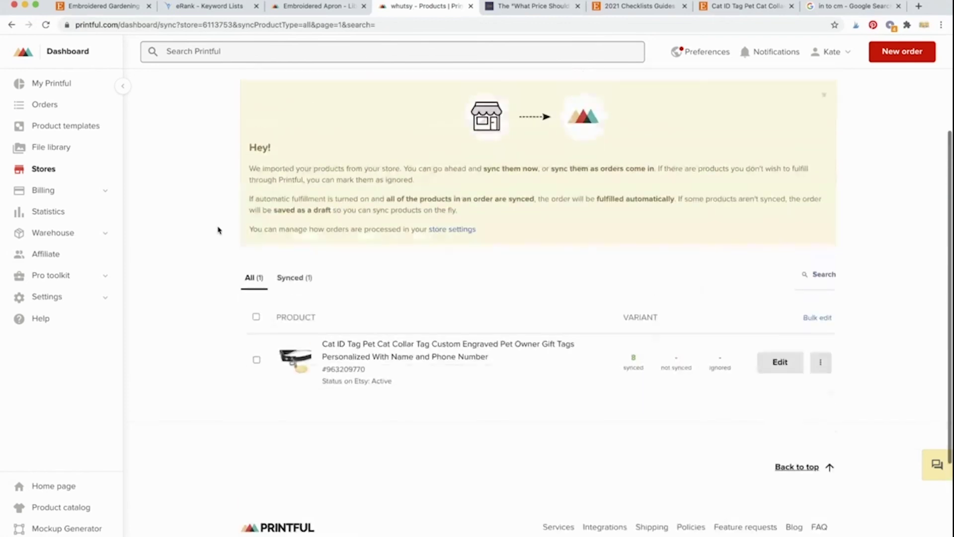
scroll(218, 230, down, 3)
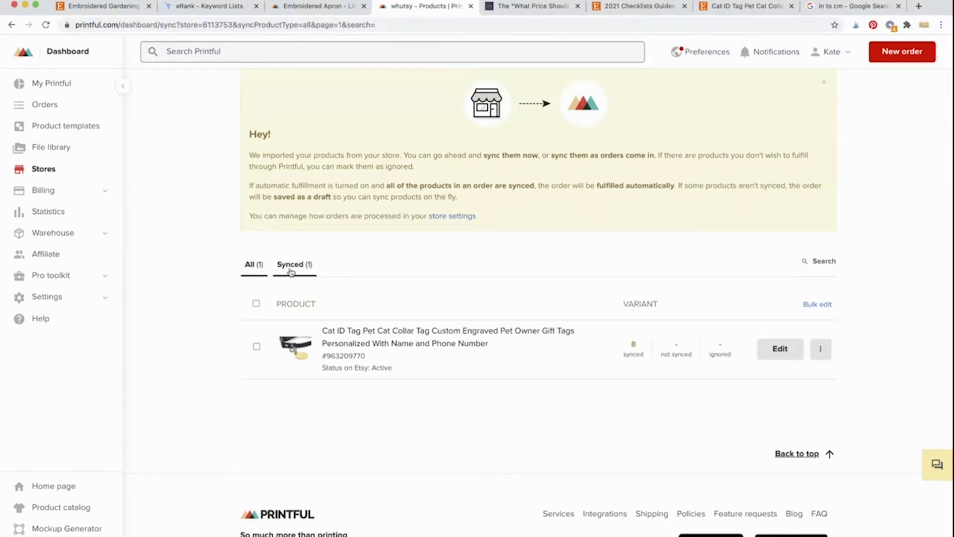
scroll(227, 398, down, 1)
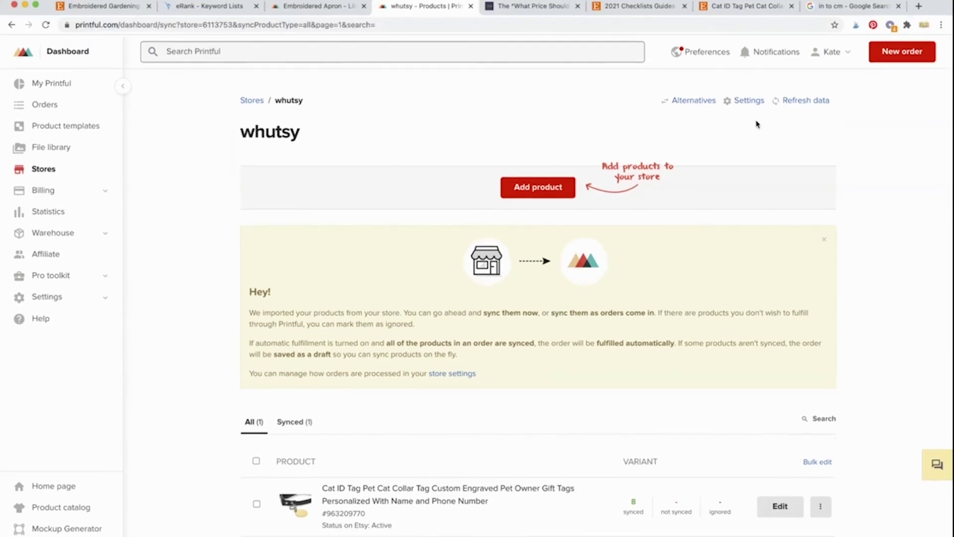
Step: Refresh the store data and open the Embroidered Gardening Apron for variant syncing
click(815, 104)
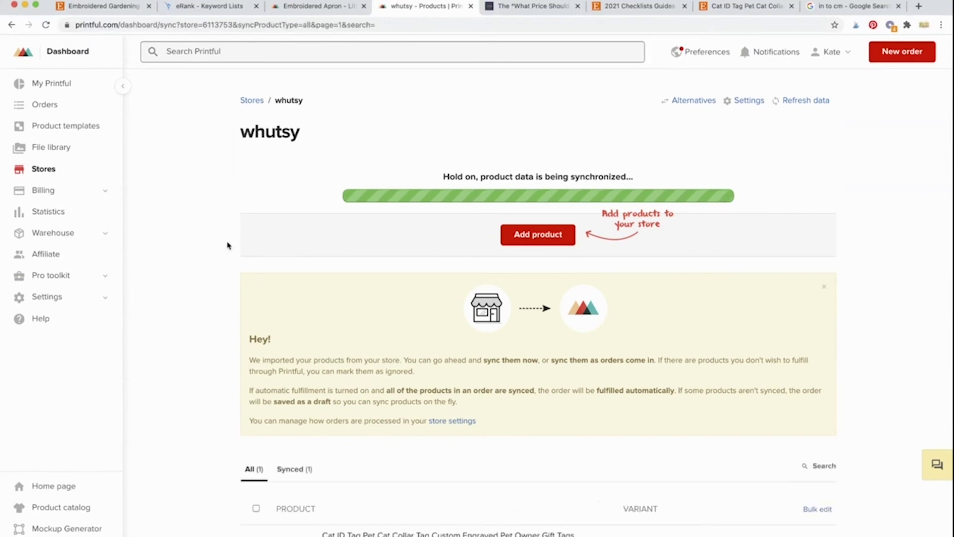
scroll(228, 245, down, 4)
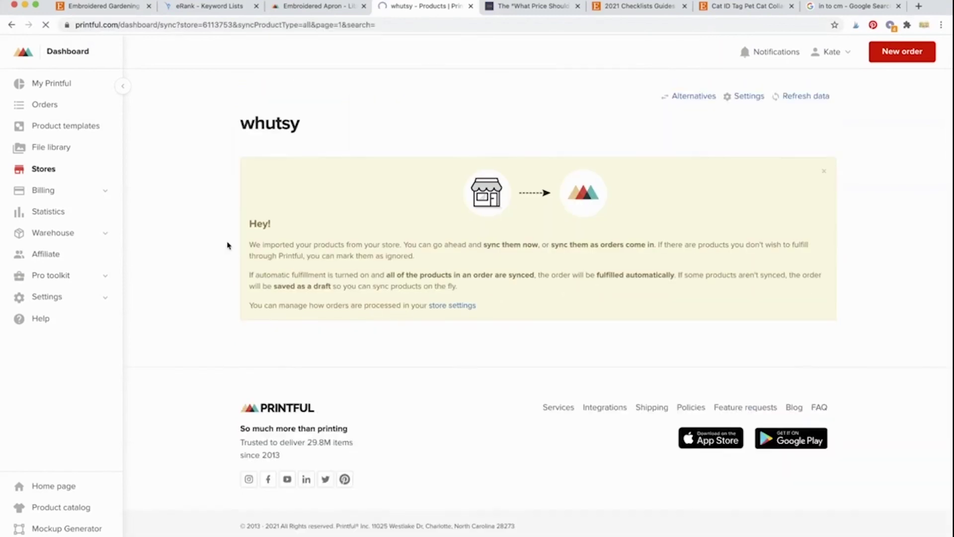
scroll(227, 246, down, 3)
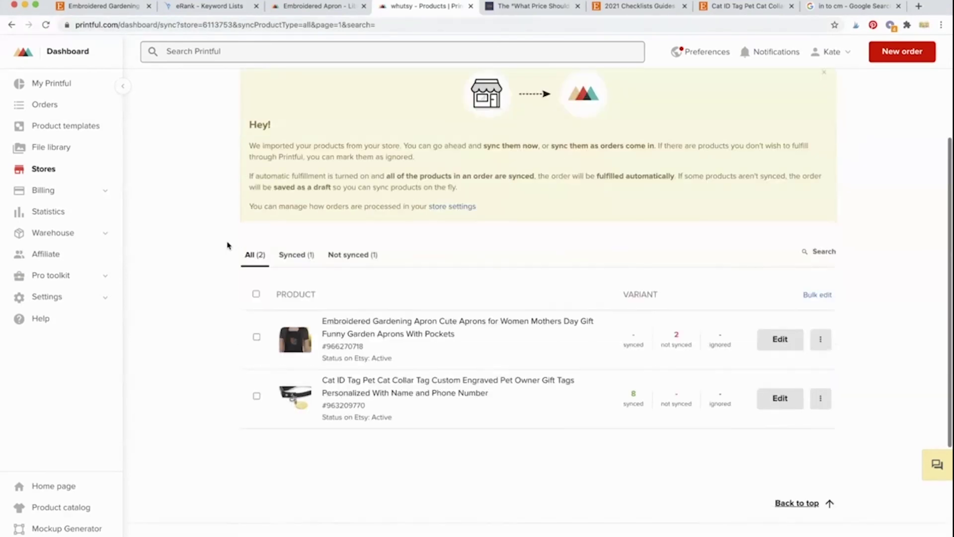
scroll(319, 206, up, 1)
scroll(319, 206, up, 3)
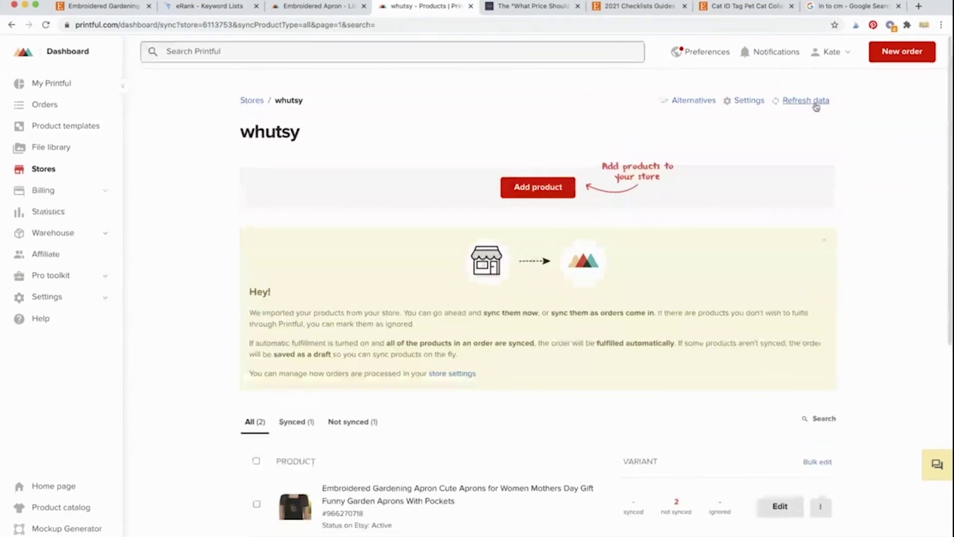
scroll(789, 279, down, 3)
scroll(524, 311, down, 1)
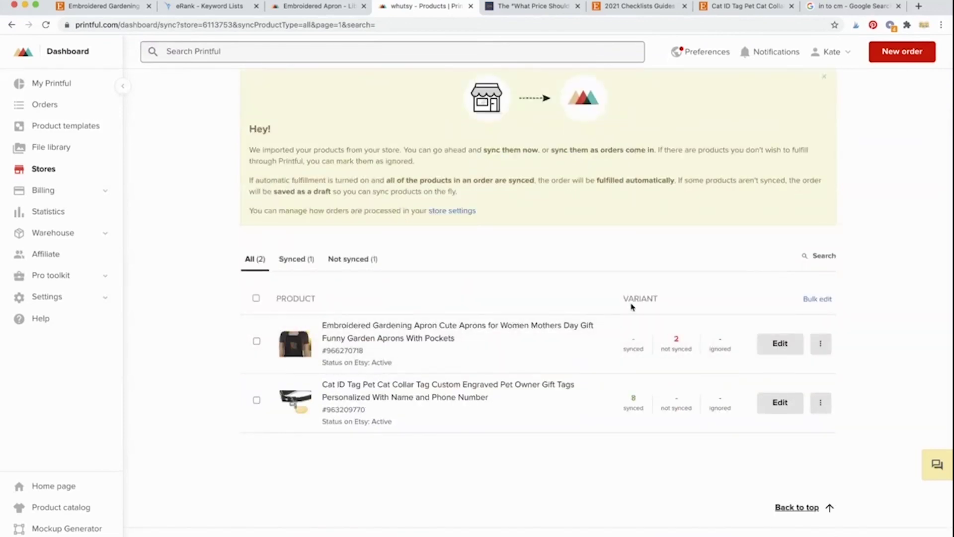
click(824, 343)
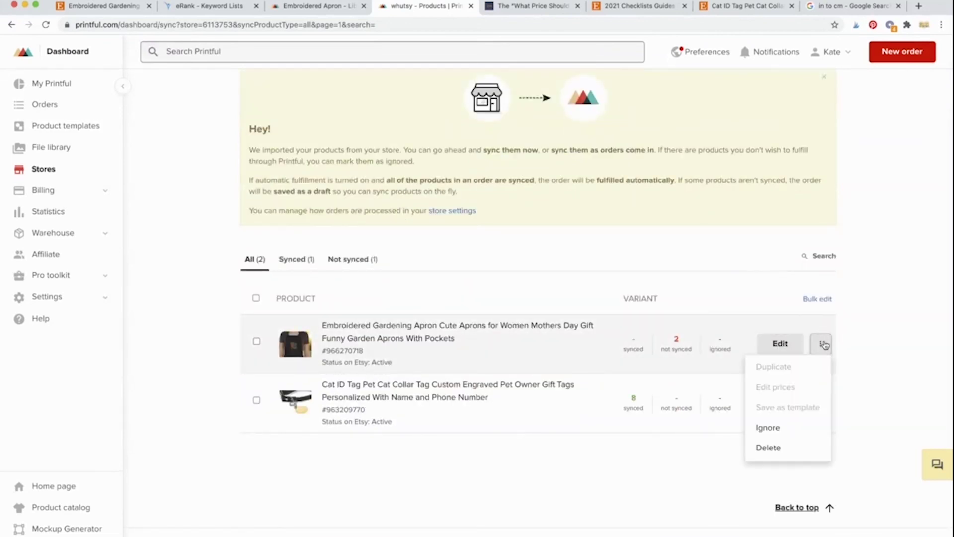
click(783, 344)
click(781, 344)
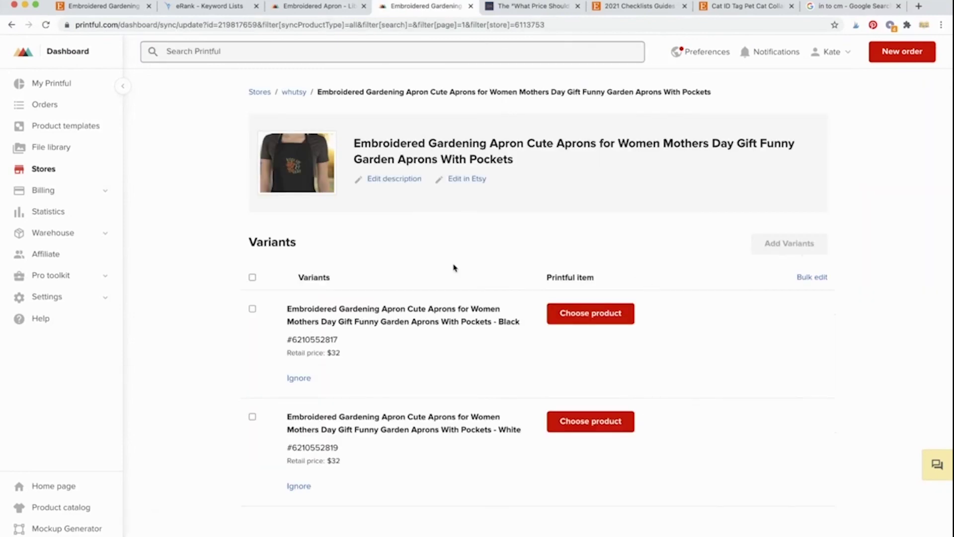
Step: Sync the Black variant to the Weed Em and Reap Embroidered Apron template
scroll(453, 268, down, 1)
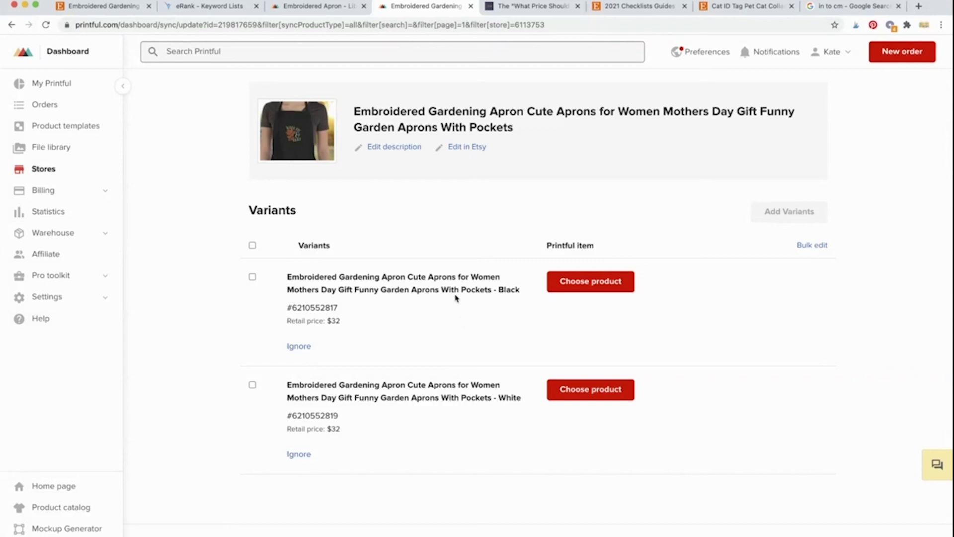
drag(520, 291, 494, 290)
click(502, 317)
click(584, 285)
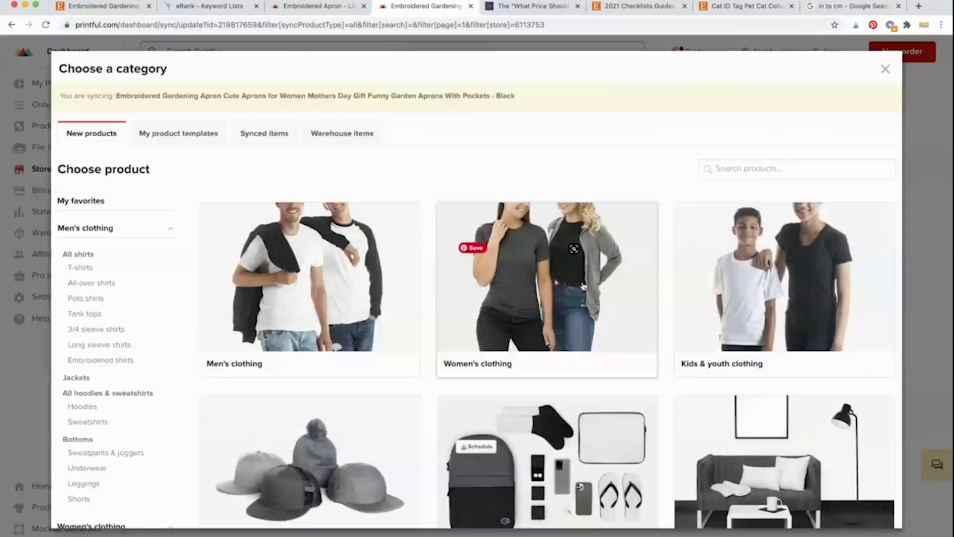
click(180, 135)
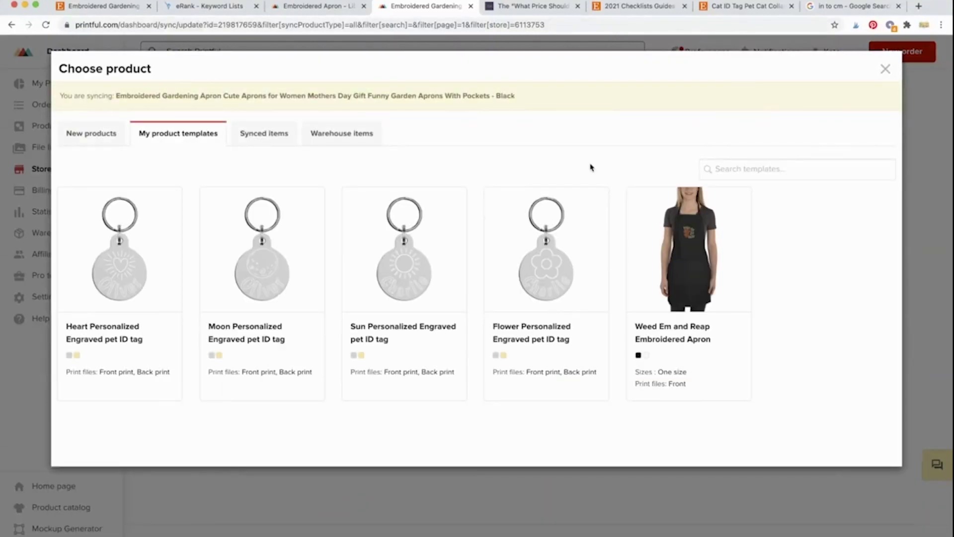
click(706, 266)
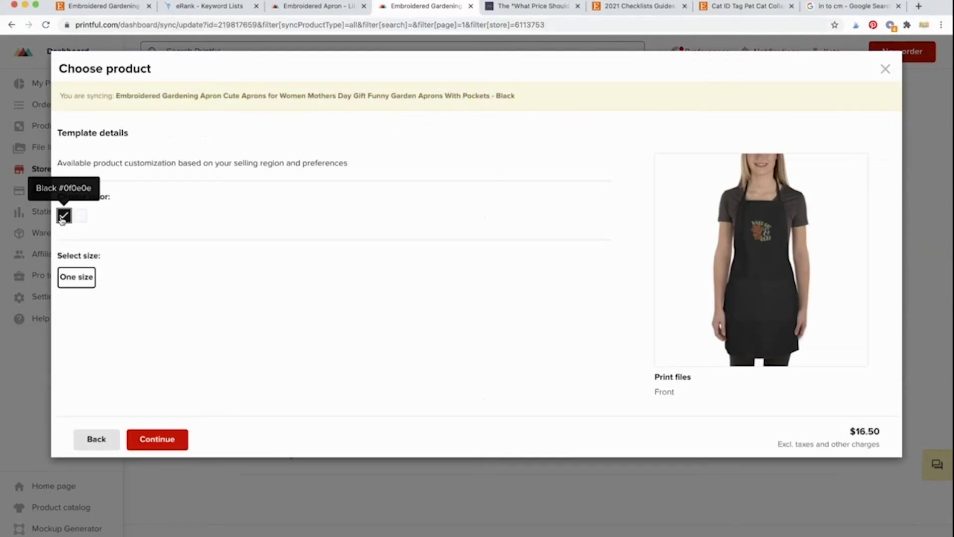
click(141, 441)
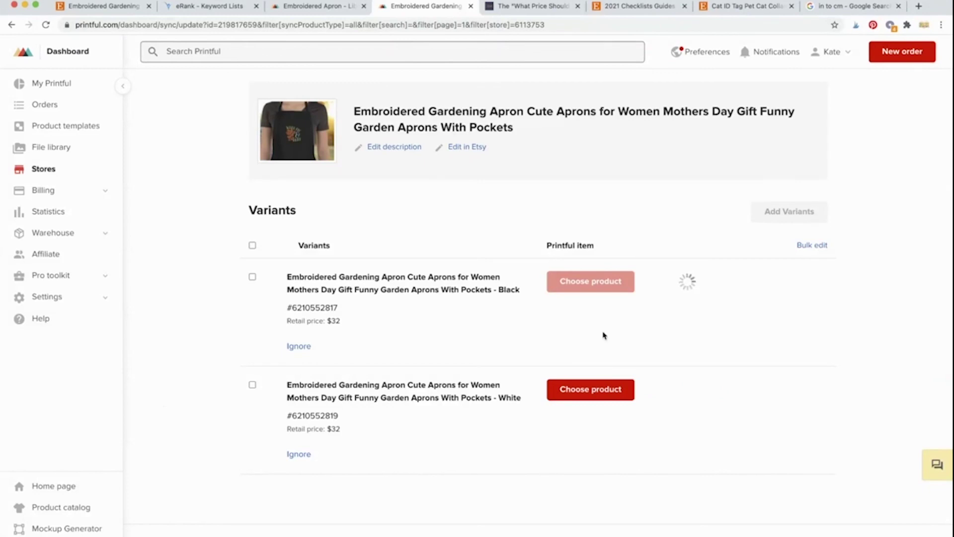
Step: Sync the White variant to the same template in the white apron colour
mouse_move(499, 400)
mouse_down()
mouse_move(522, 400)
mouse_move(502, 405)
mouse_up()
click(569, 390)
click(206, 137)
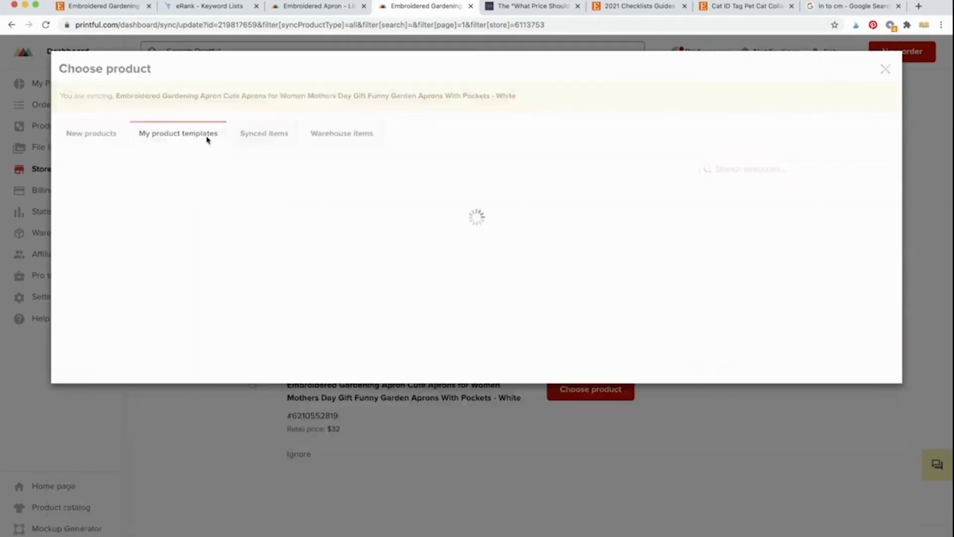
click(651, 244)
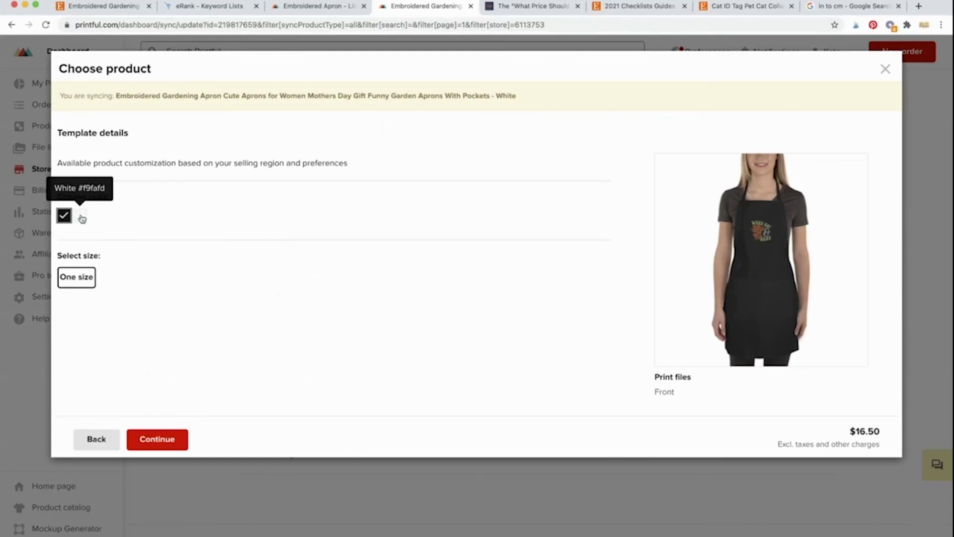
click(81, 219)
click(176, 432)
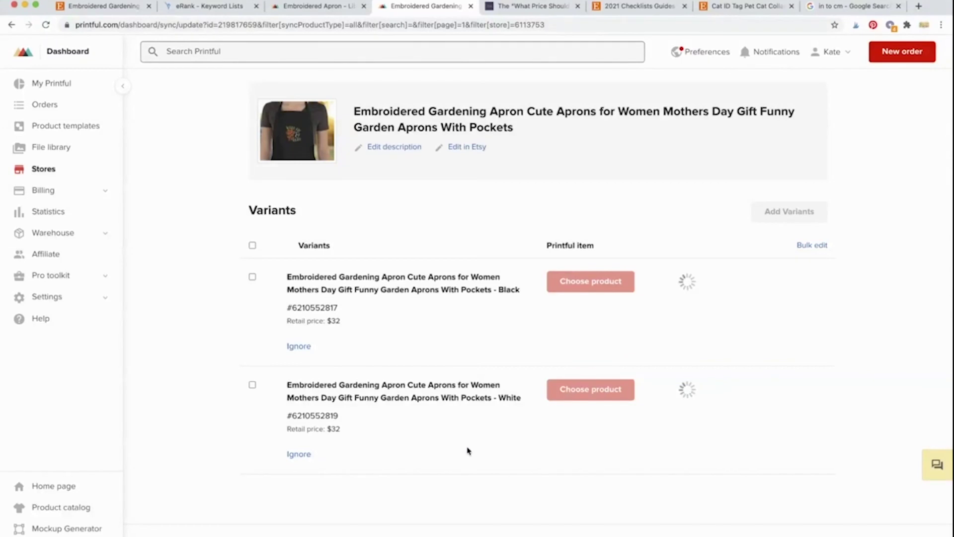
Step: Check the Black variant's synced details, noting the $16.50 Printful price
click(819, 283)
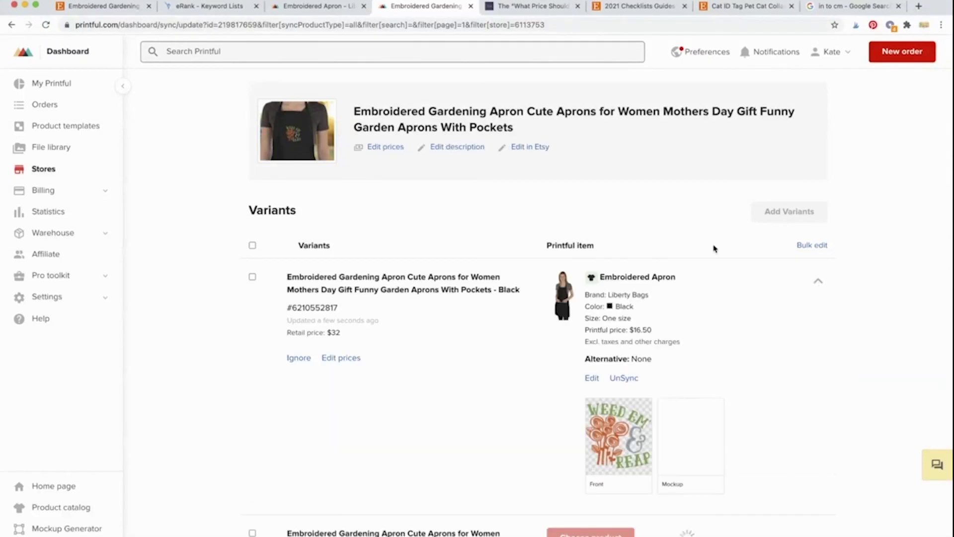
mouse_move(629, 439)
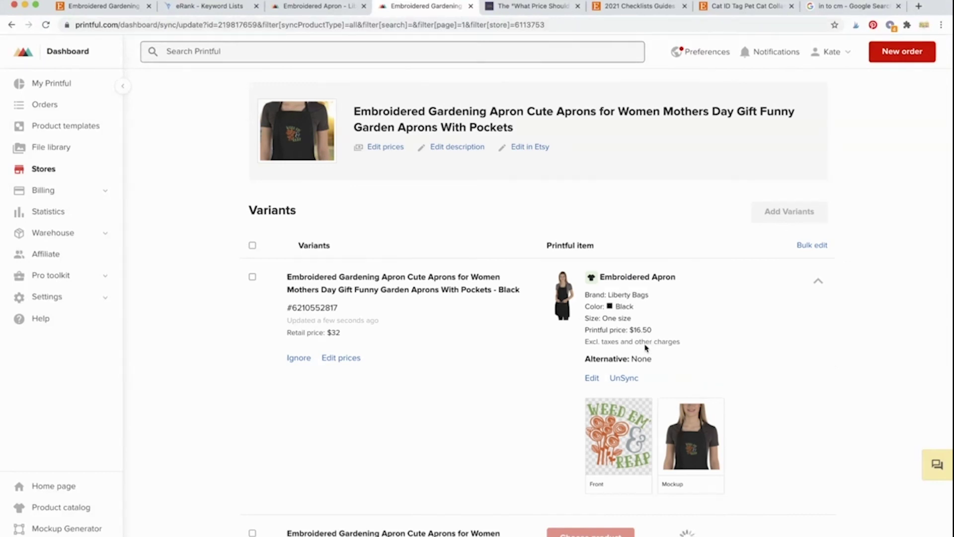
drag(652, 330, 621, 327)
click(621, 326)
scroll(763, 327, down, 3)
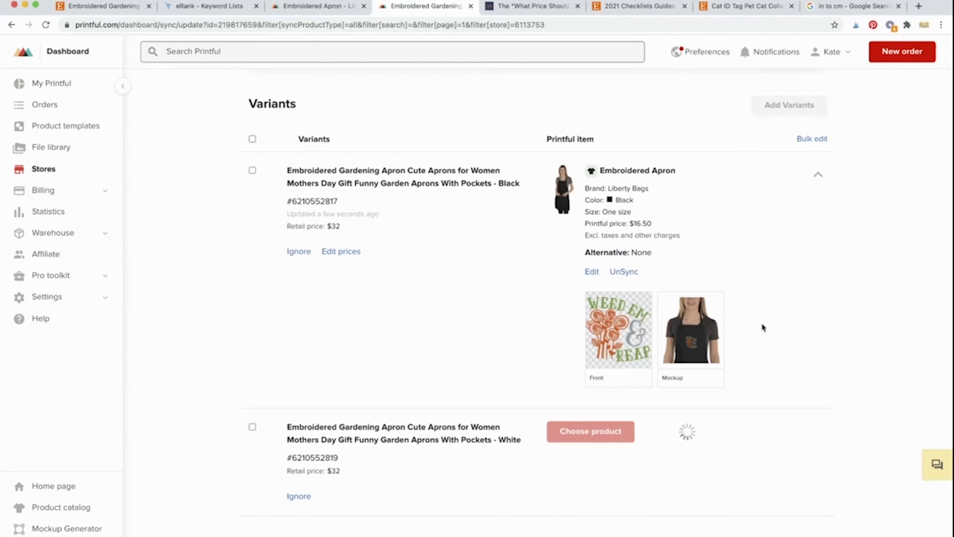
scroll(763, 327, up, 3)
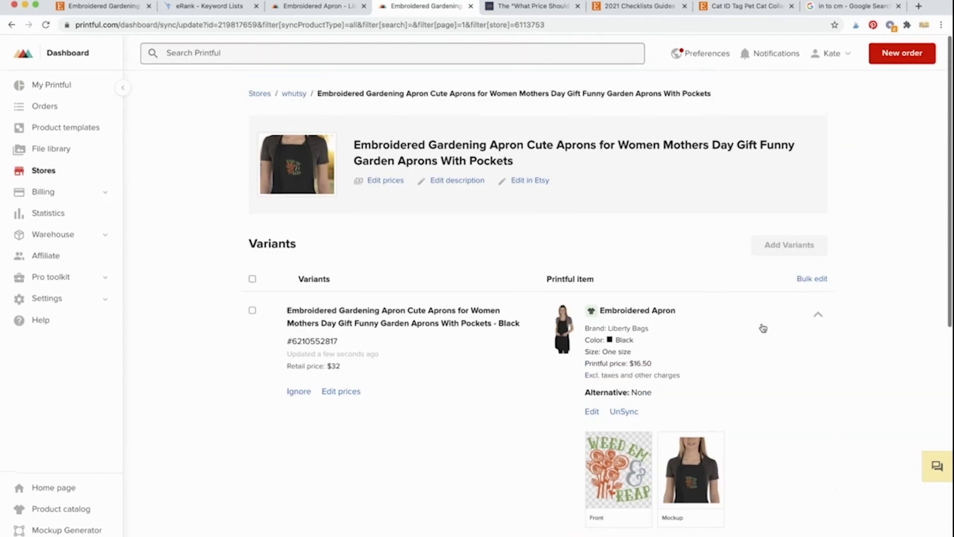
scroll(699, 192, down, 5)
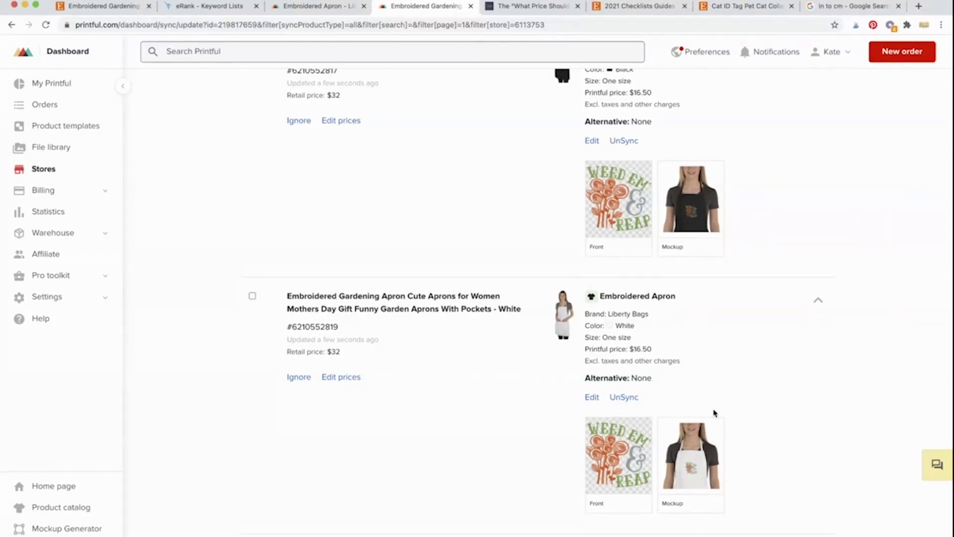
scroll(715, 413, up, 5)
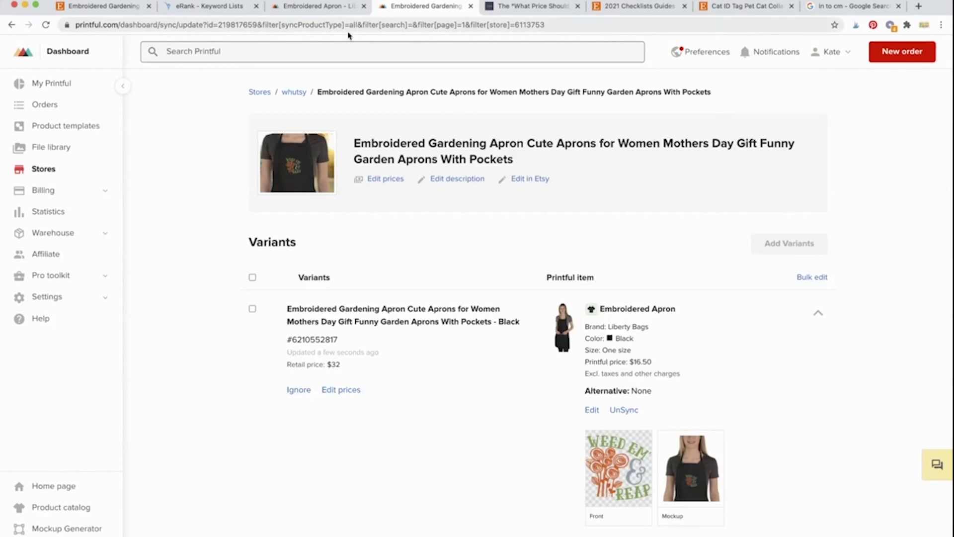
Step: Return to the live Embroidered Gardening Apron listing showing $32.00, in stock, $4.20 shipping
click(125, 8)
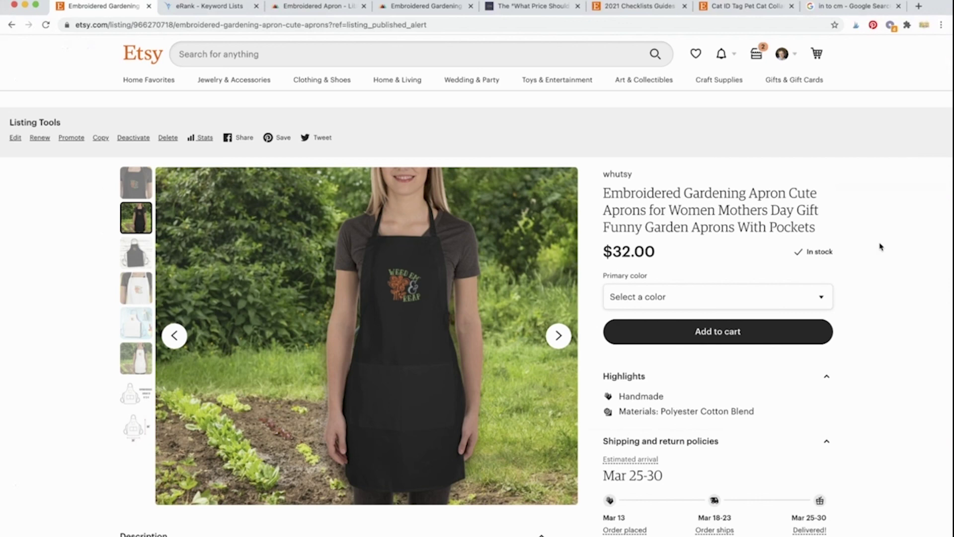
scroll(881, 246, down, 1)
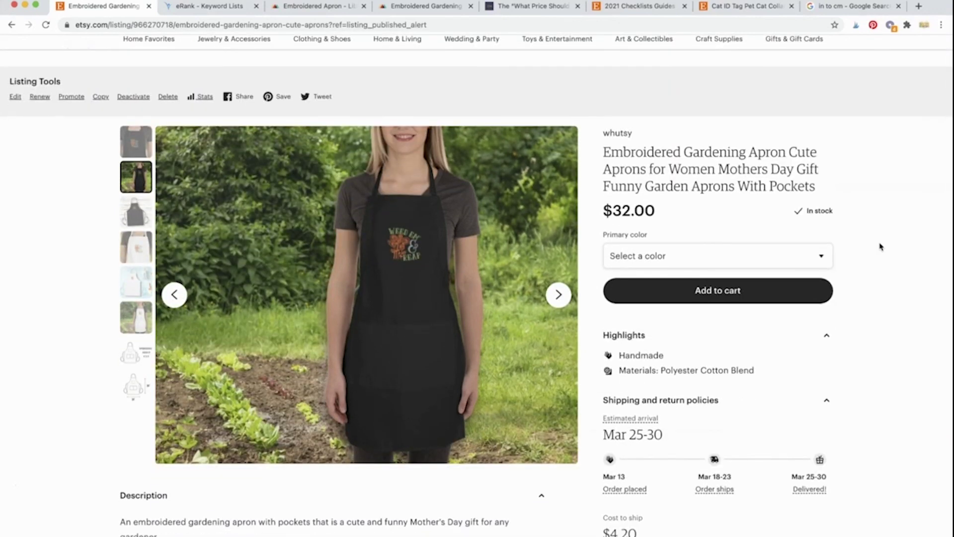